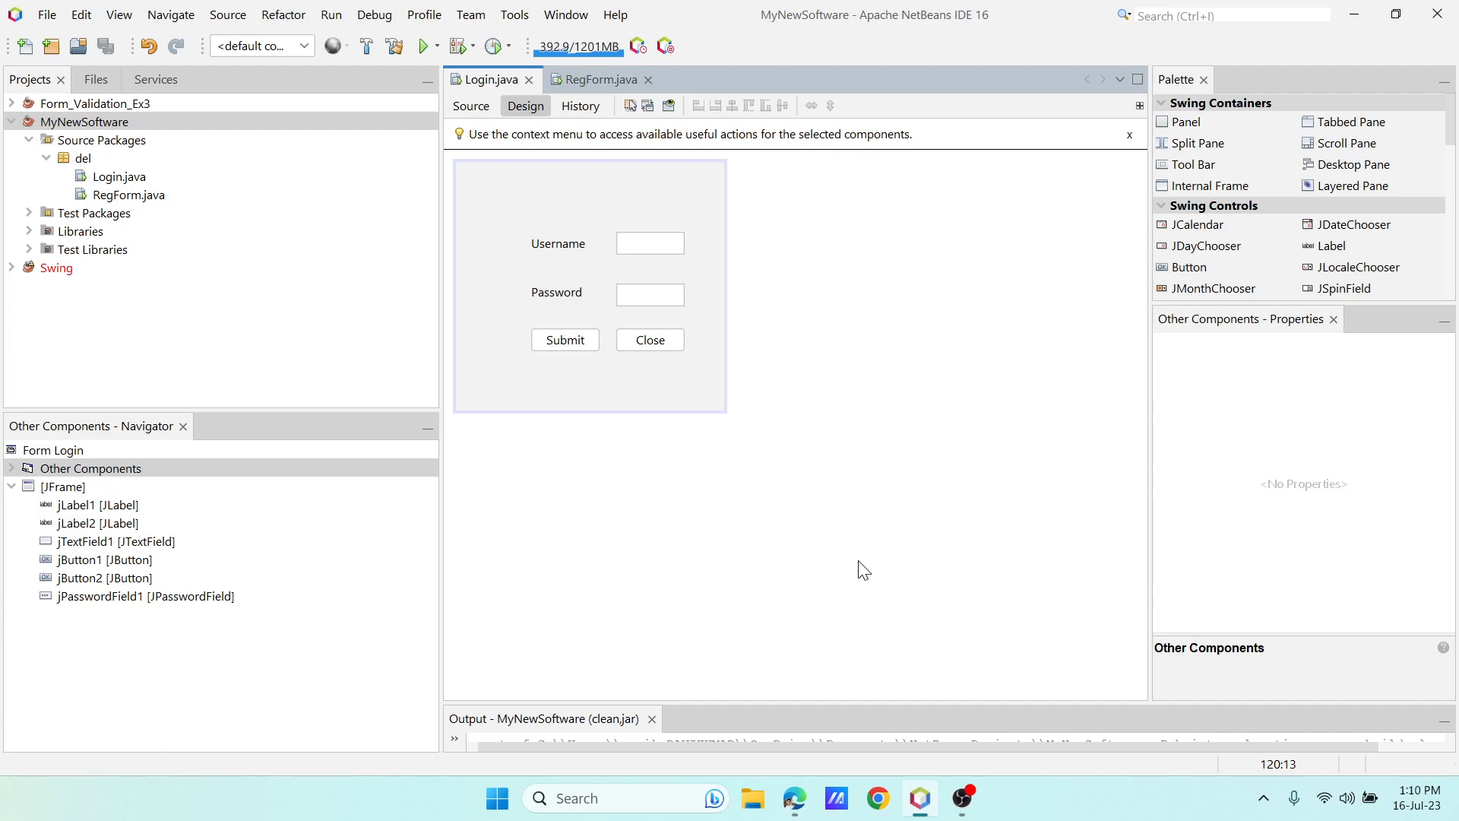
# Examine the MyNewSoftware project and its two form classes, Login.java and RegForm.java, in the del package.
pyautogui.click(77, 122)
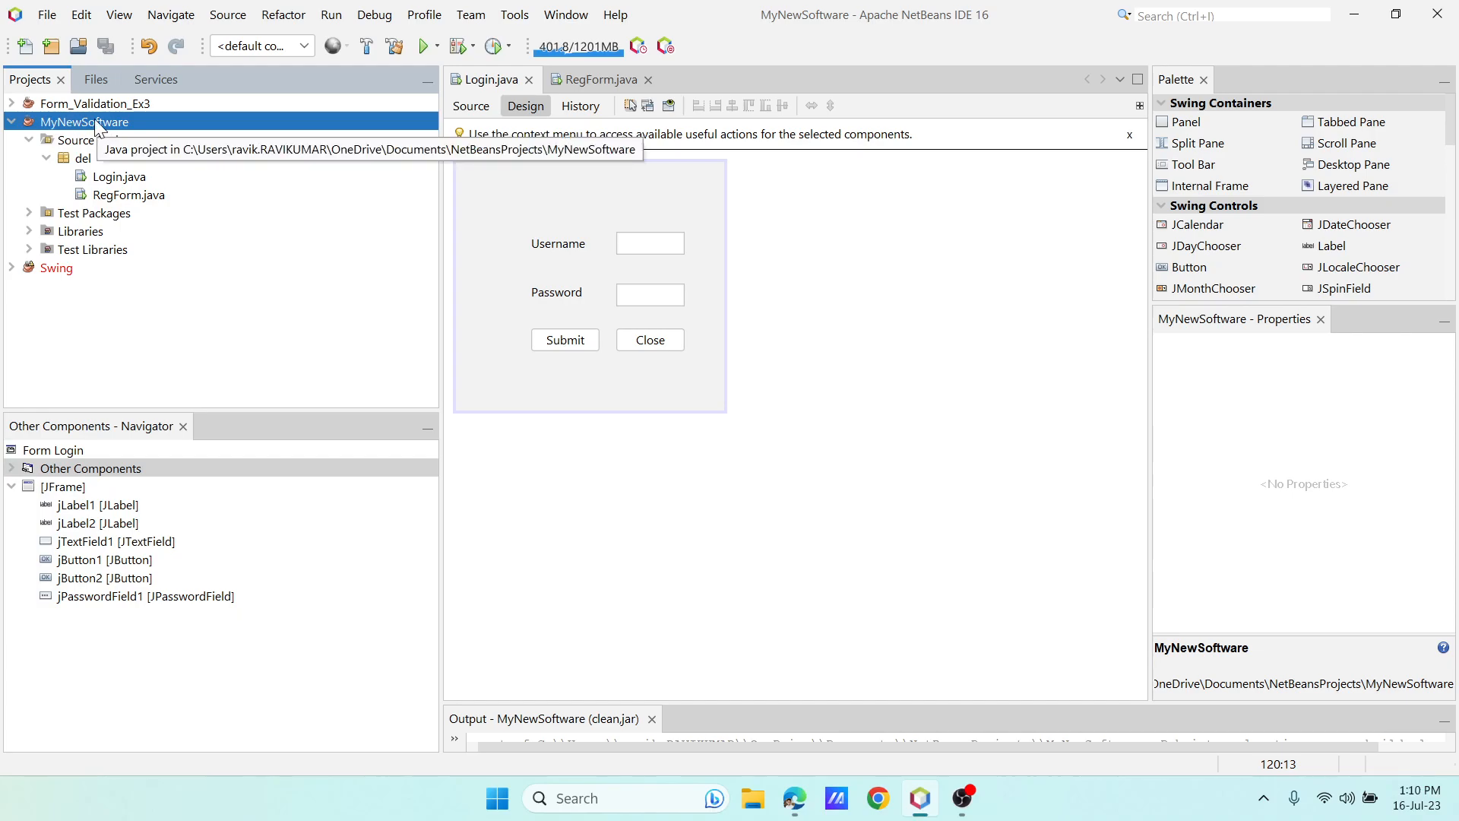
pyautogui.click(117, 178)
pyautogui.click(124, 196)
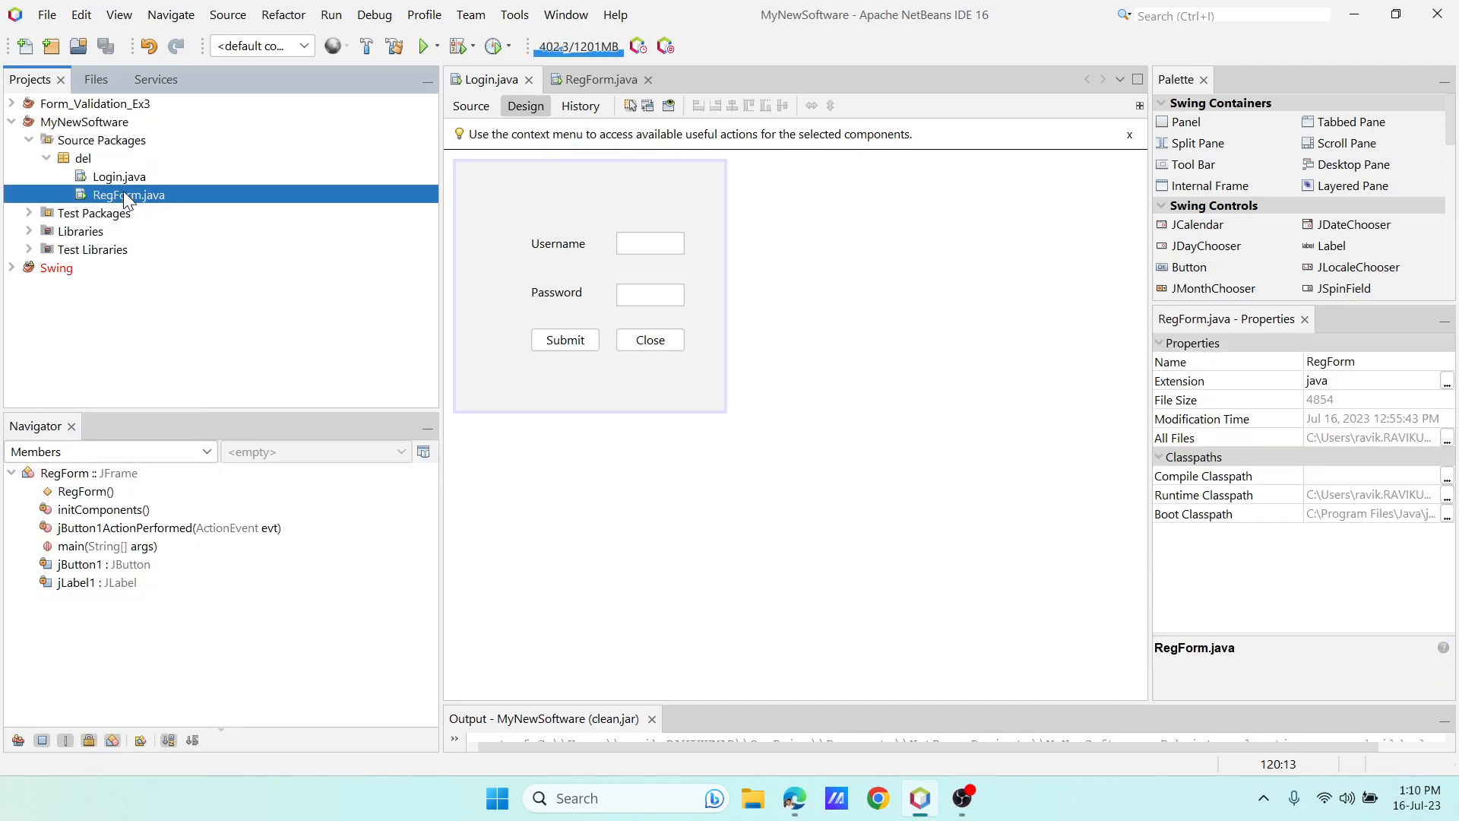
pyautogui.click(124, 179)
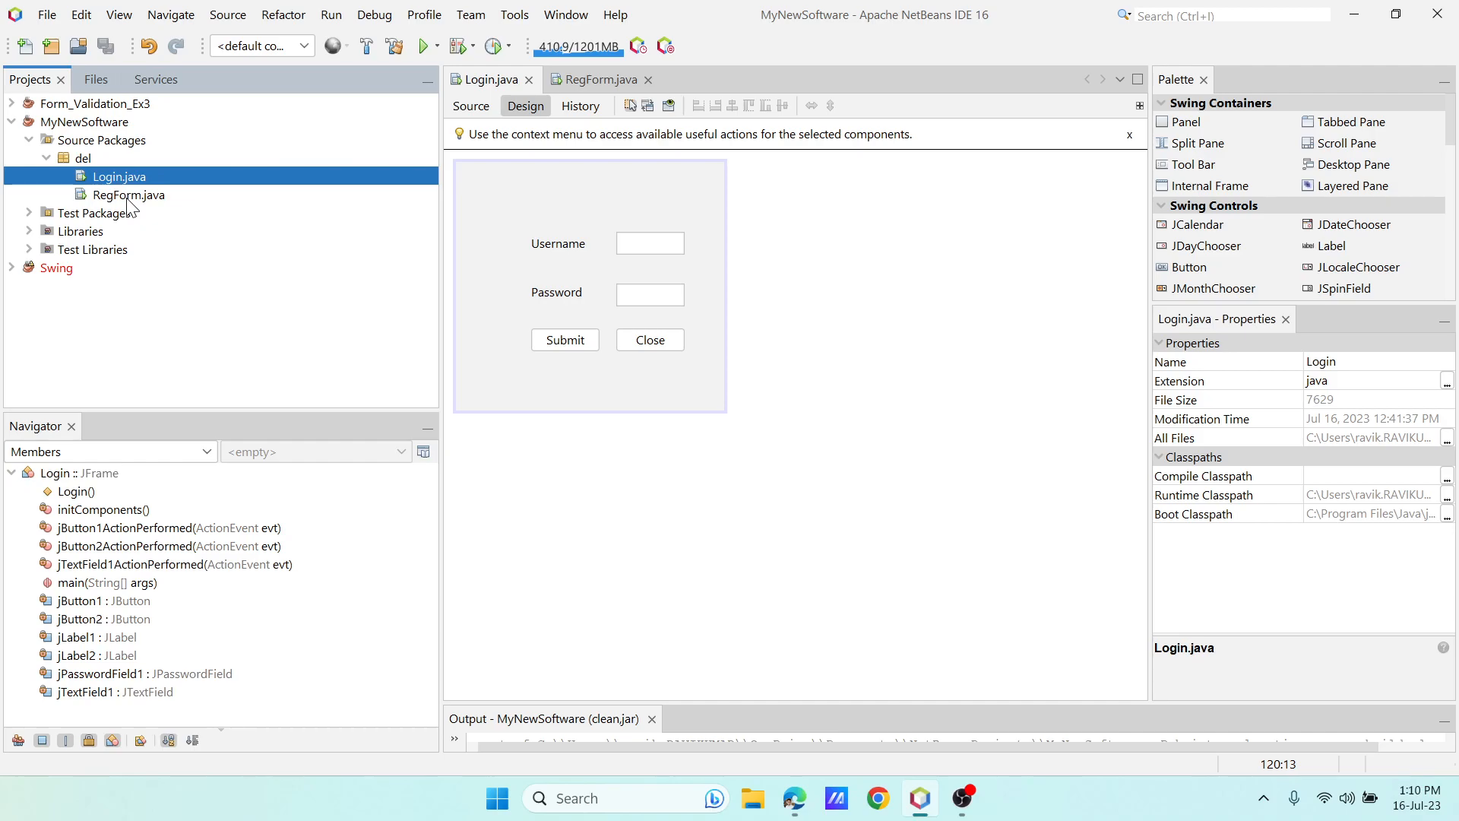
pyautogui.click(127, 197)
pyautogui.click(120, 178)
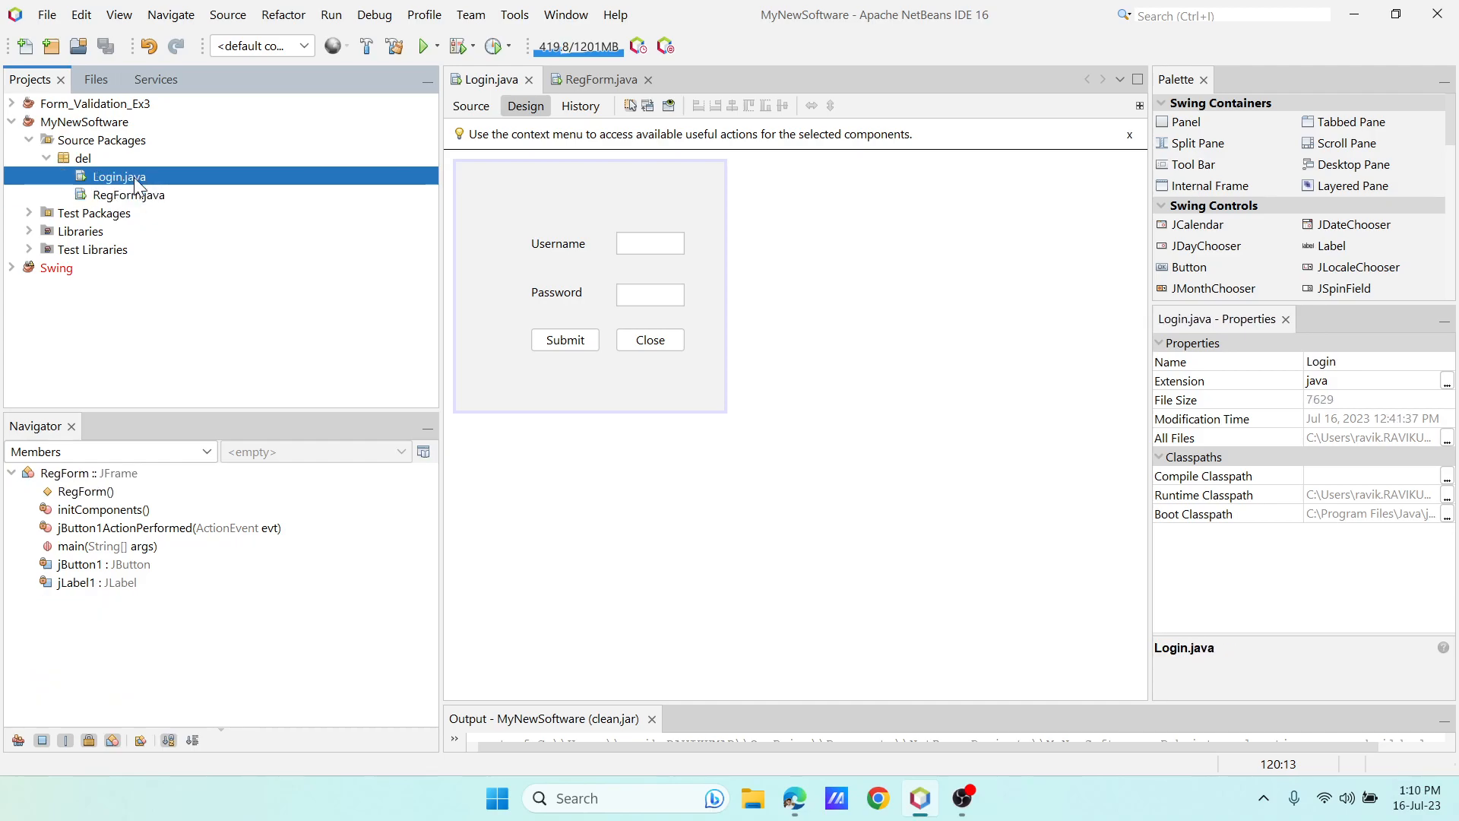
# Inspect the Login form's design: the frame, the username and password fields, and the Submit and Close buttons.
pyautogui.click(481, 85)
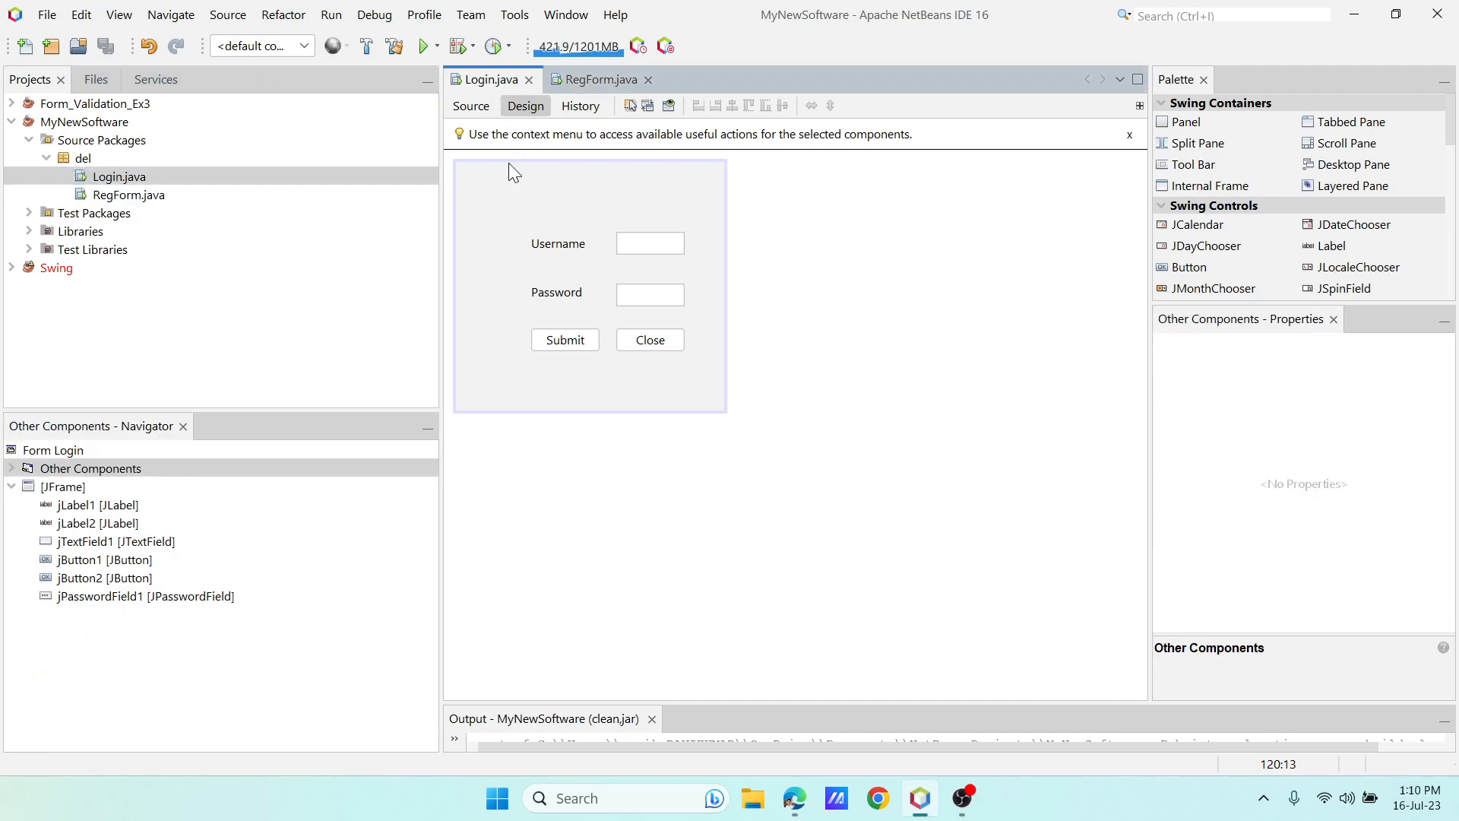
pyautogui.click(500, 193)
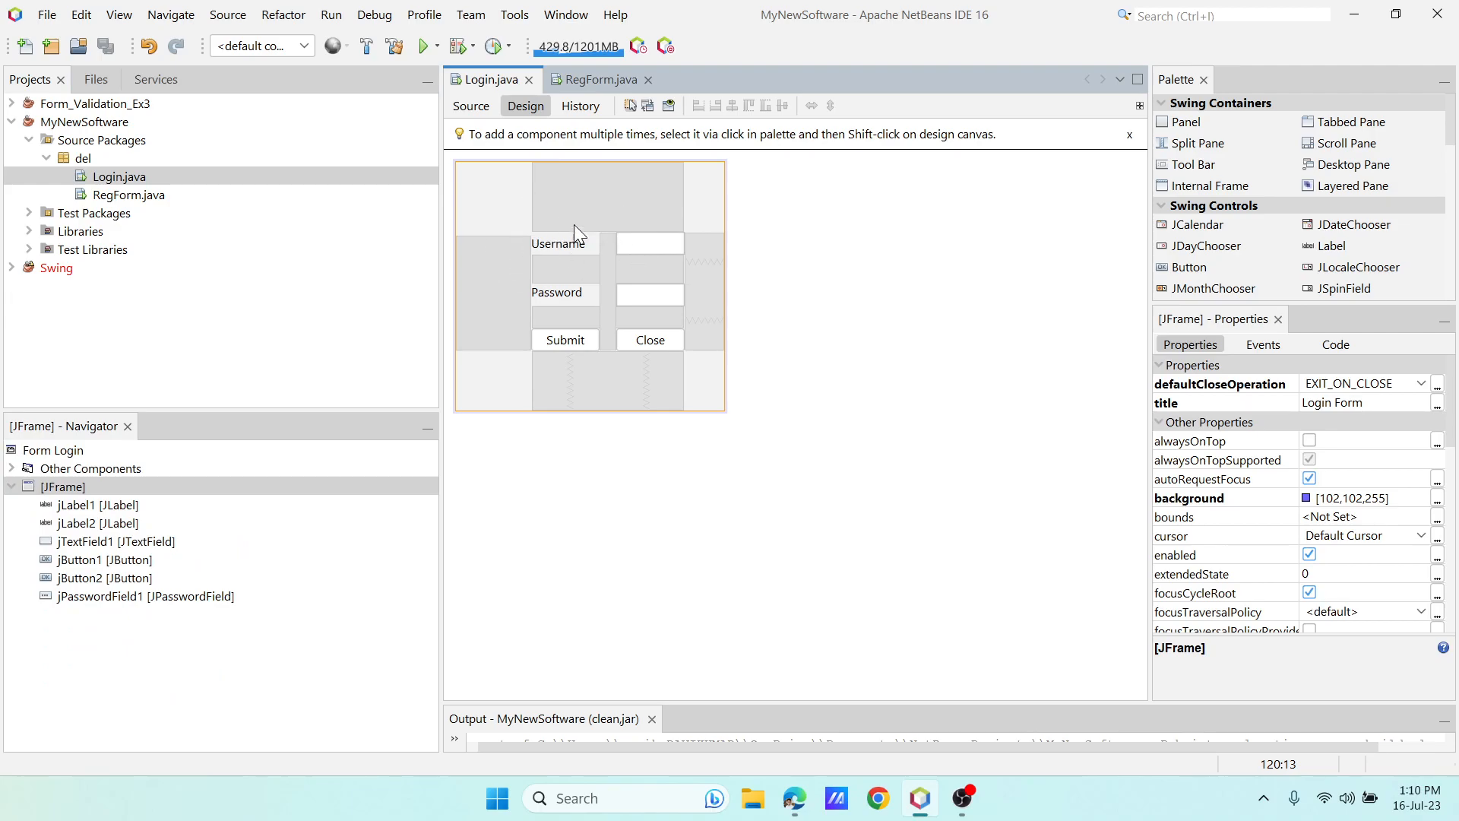
pyautogui.click(638, 244)
pyautogui.click(650, 295)
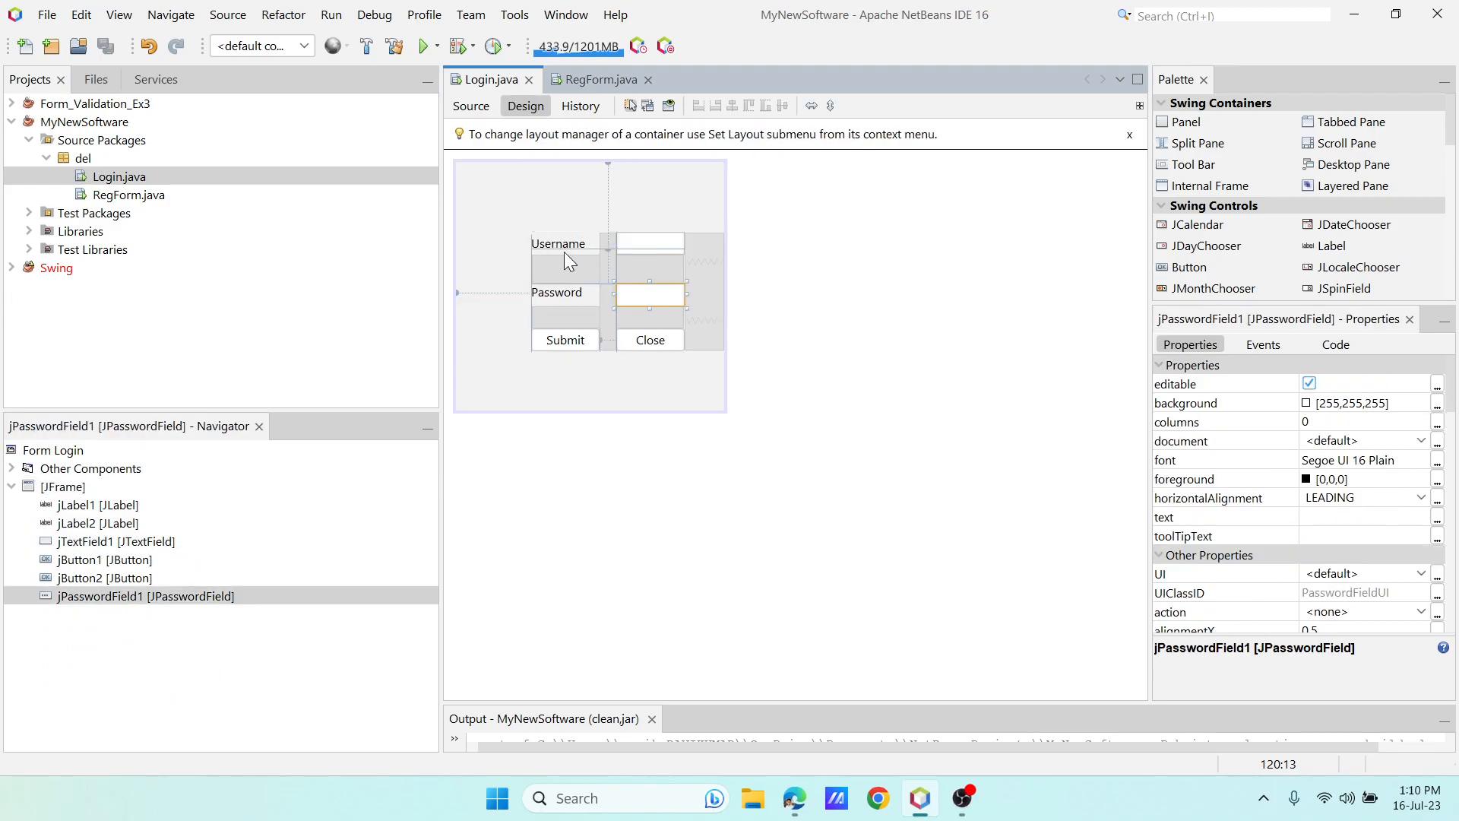
pyautogui.click(584, 342)
pyautogui.click(661, 341)
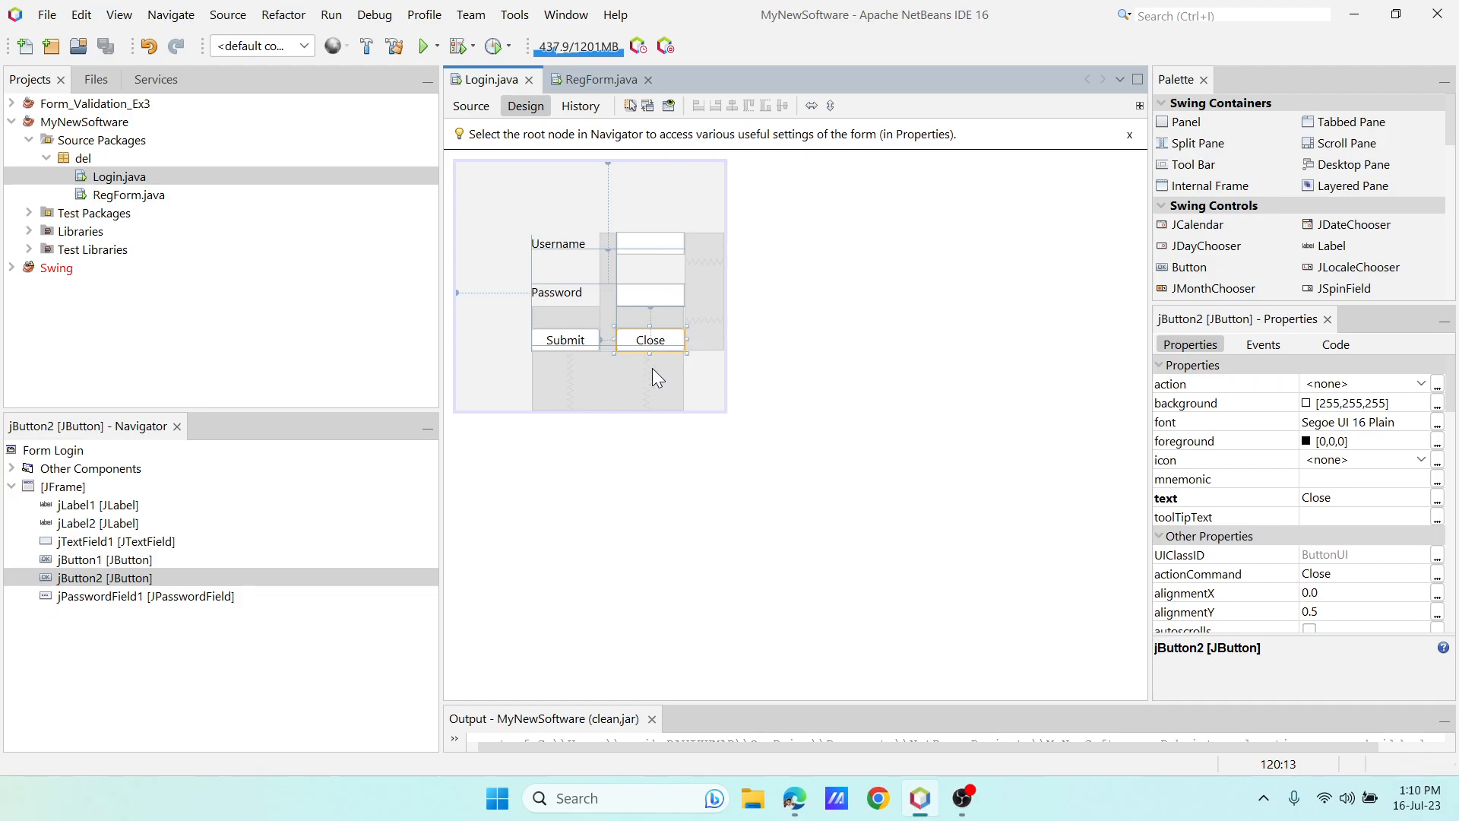
# Review the Login frame's general properties and its code generation settings.
pyautogui.click(699, 401)
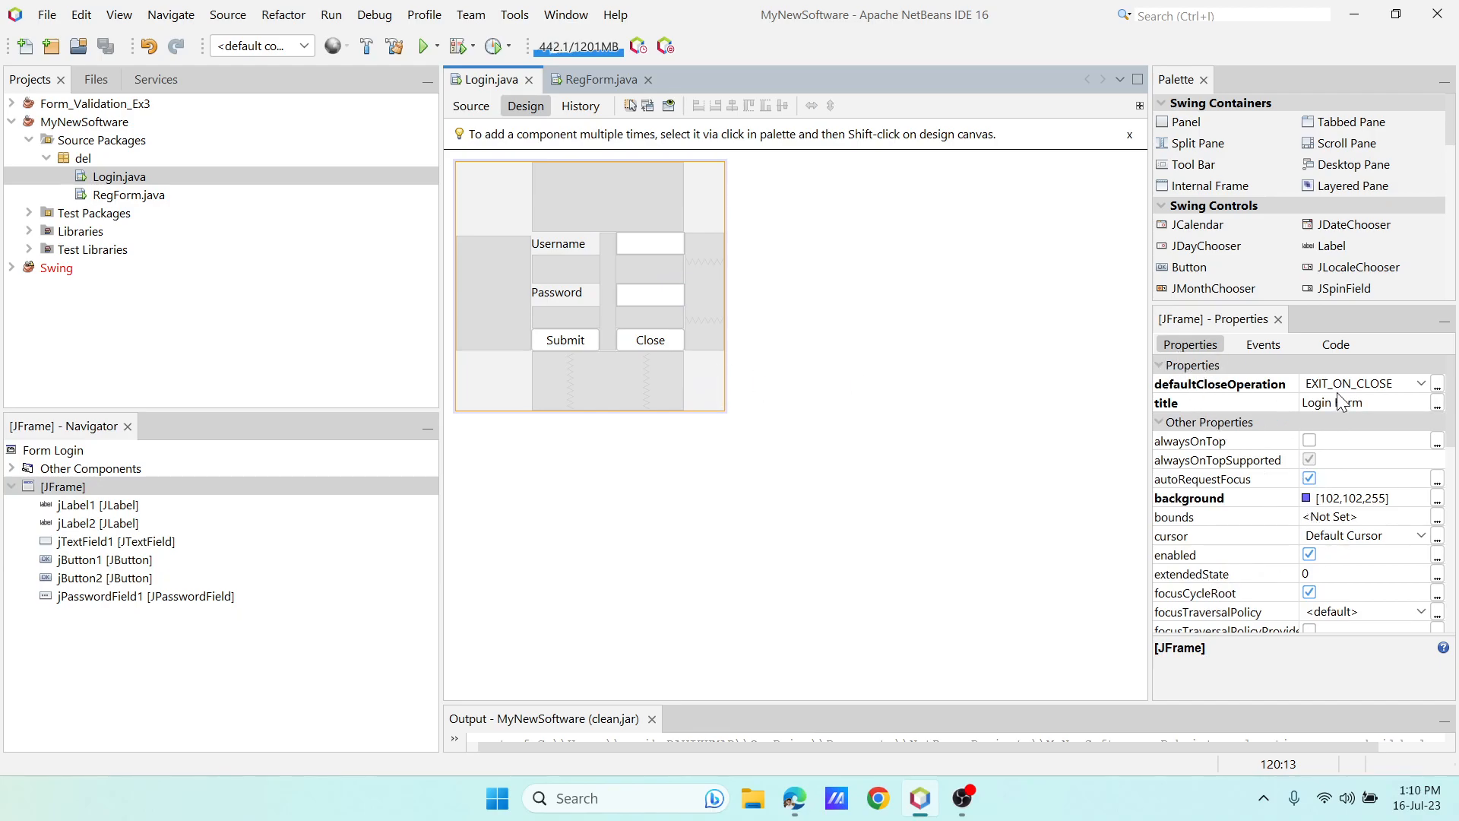
pyautogui.scroll(-10, 1366, 528)
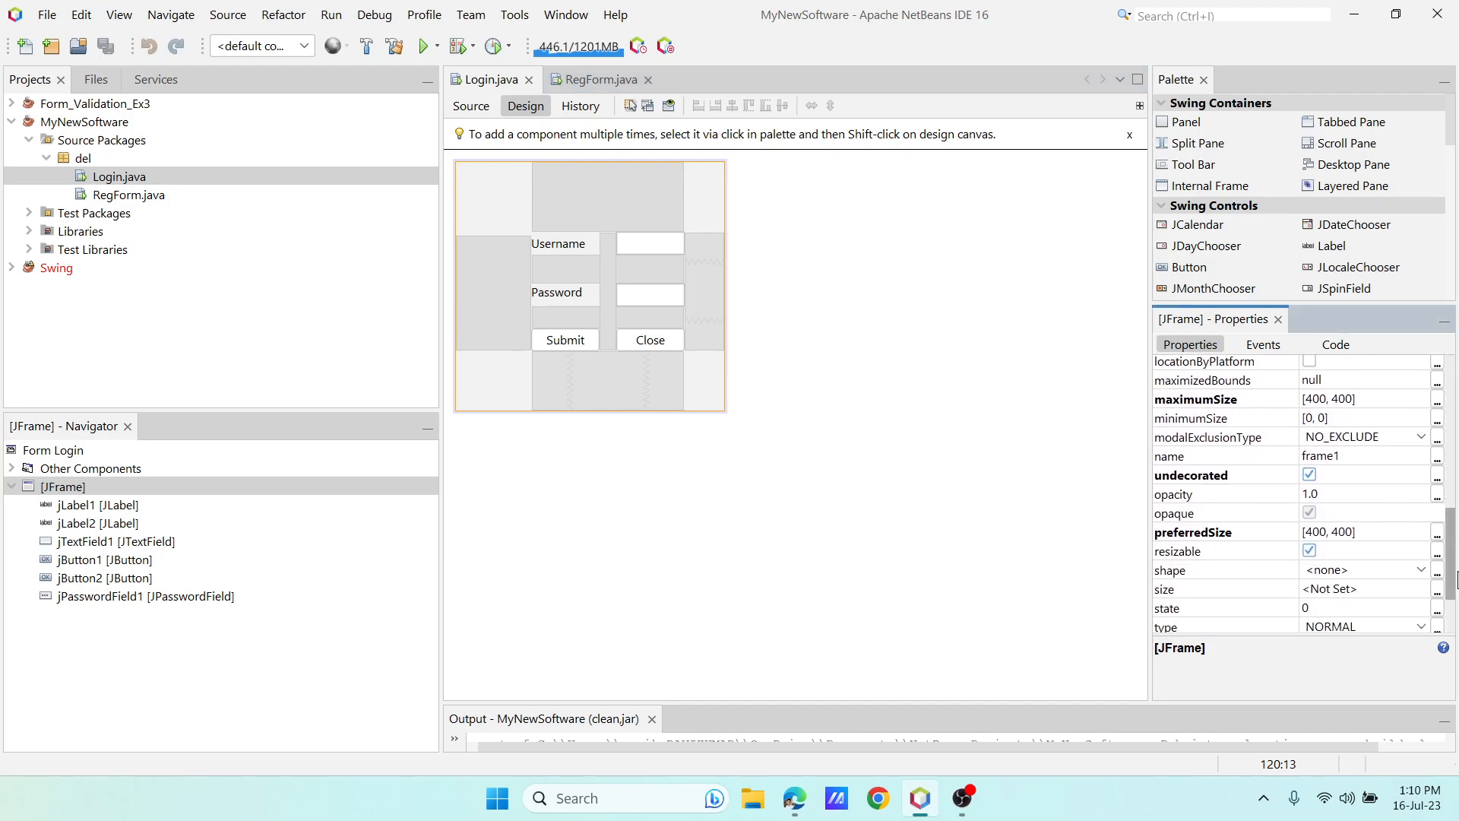
pyautogui.click(1318, 454)
pyautogui.click(1336, 344)
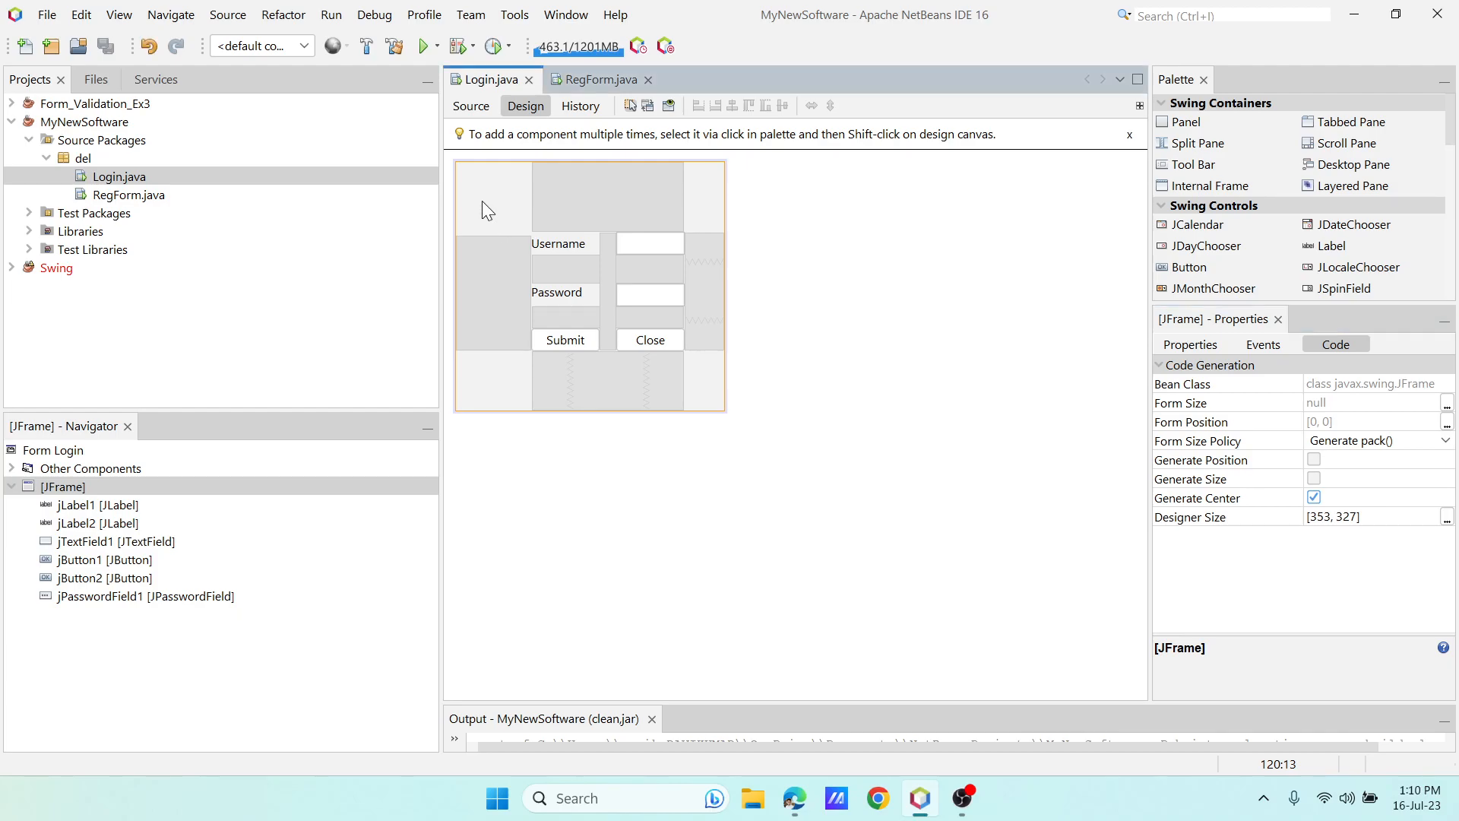
# Inspect the Login form's Submit button and display RegForm in design view.
pyautogui.click(563, 343)
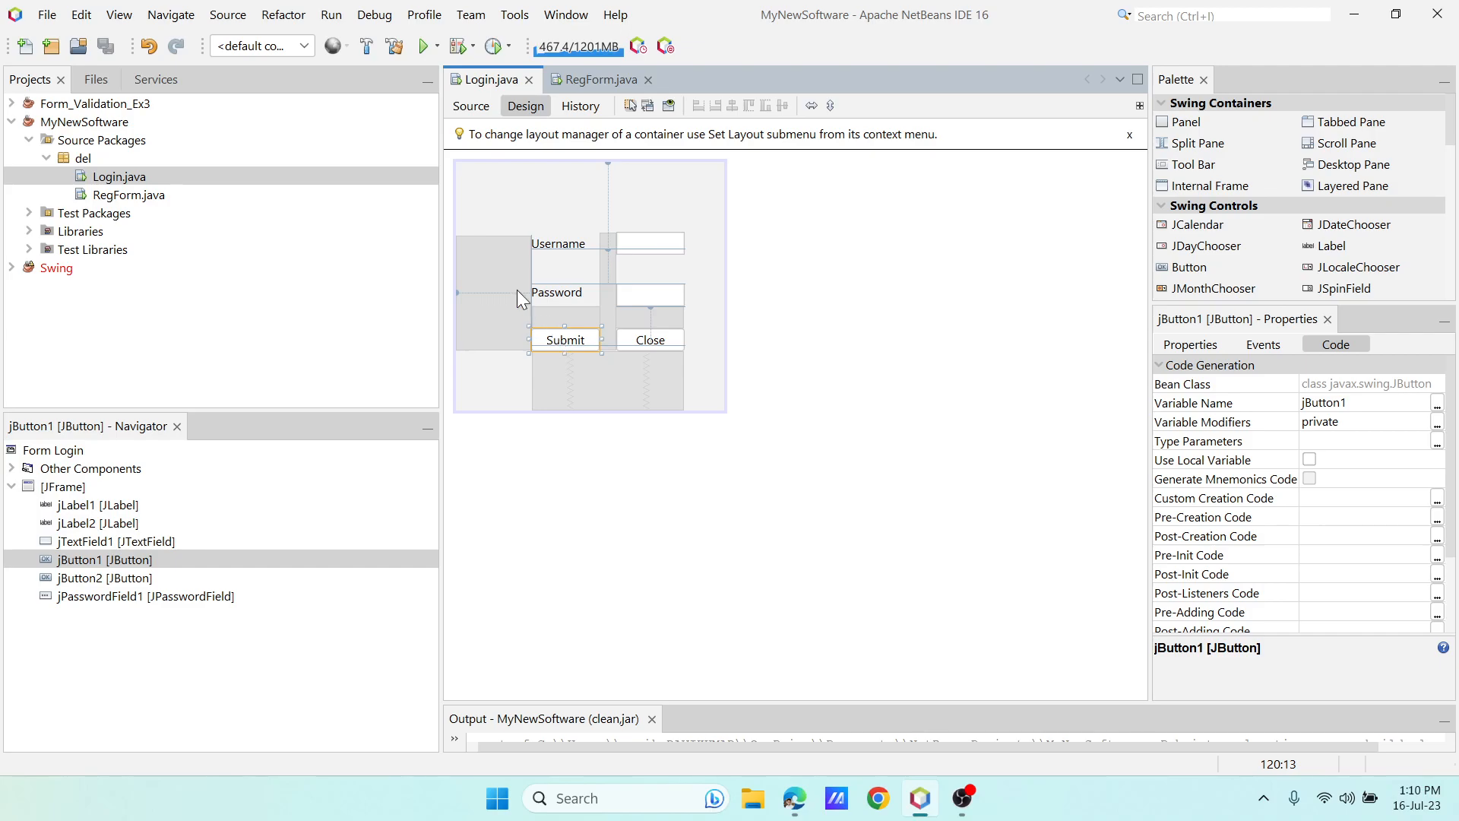
pyautogui.click(600, 79)
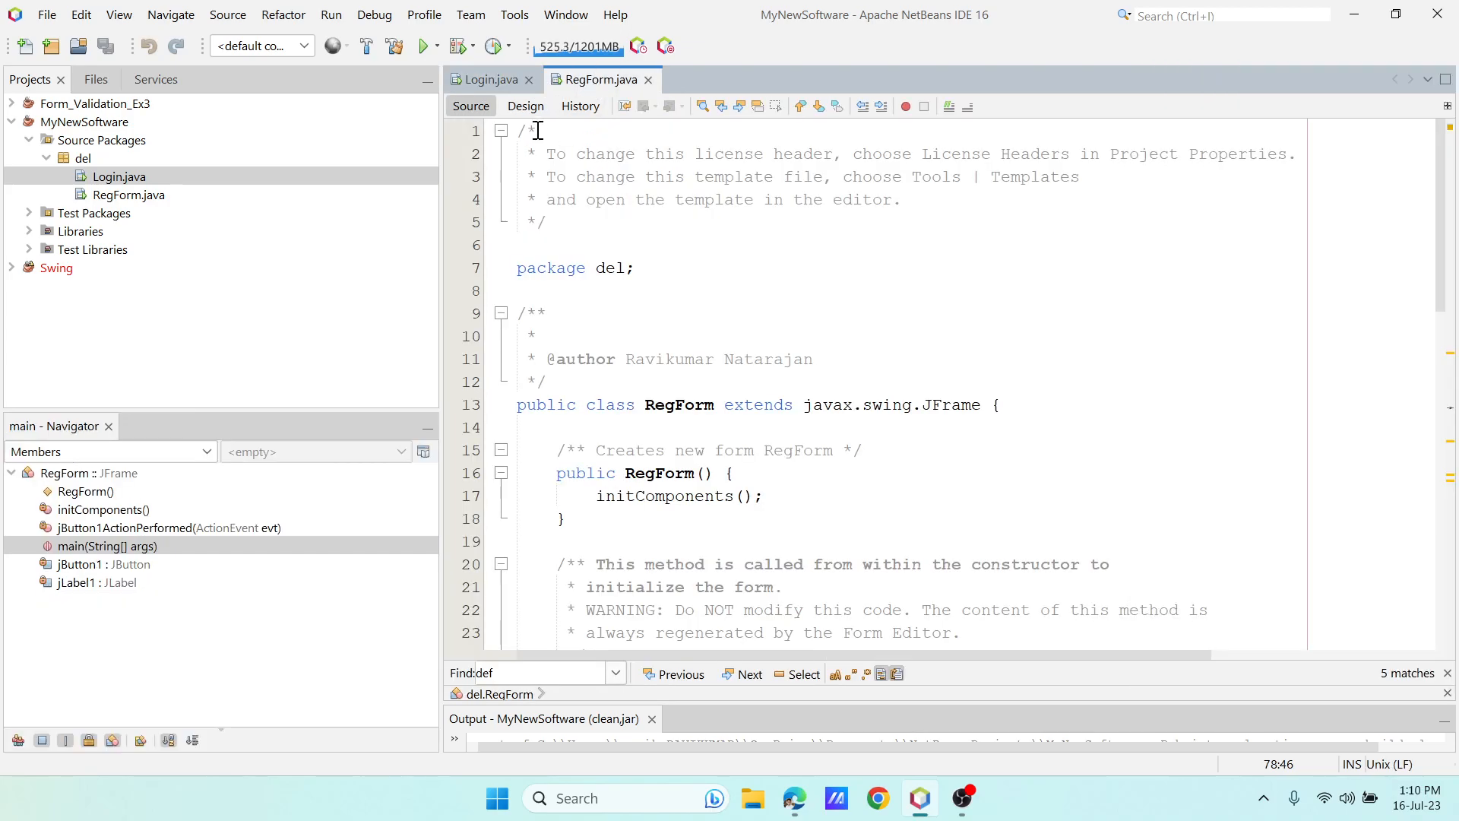
pyautogui.click(528, 108)
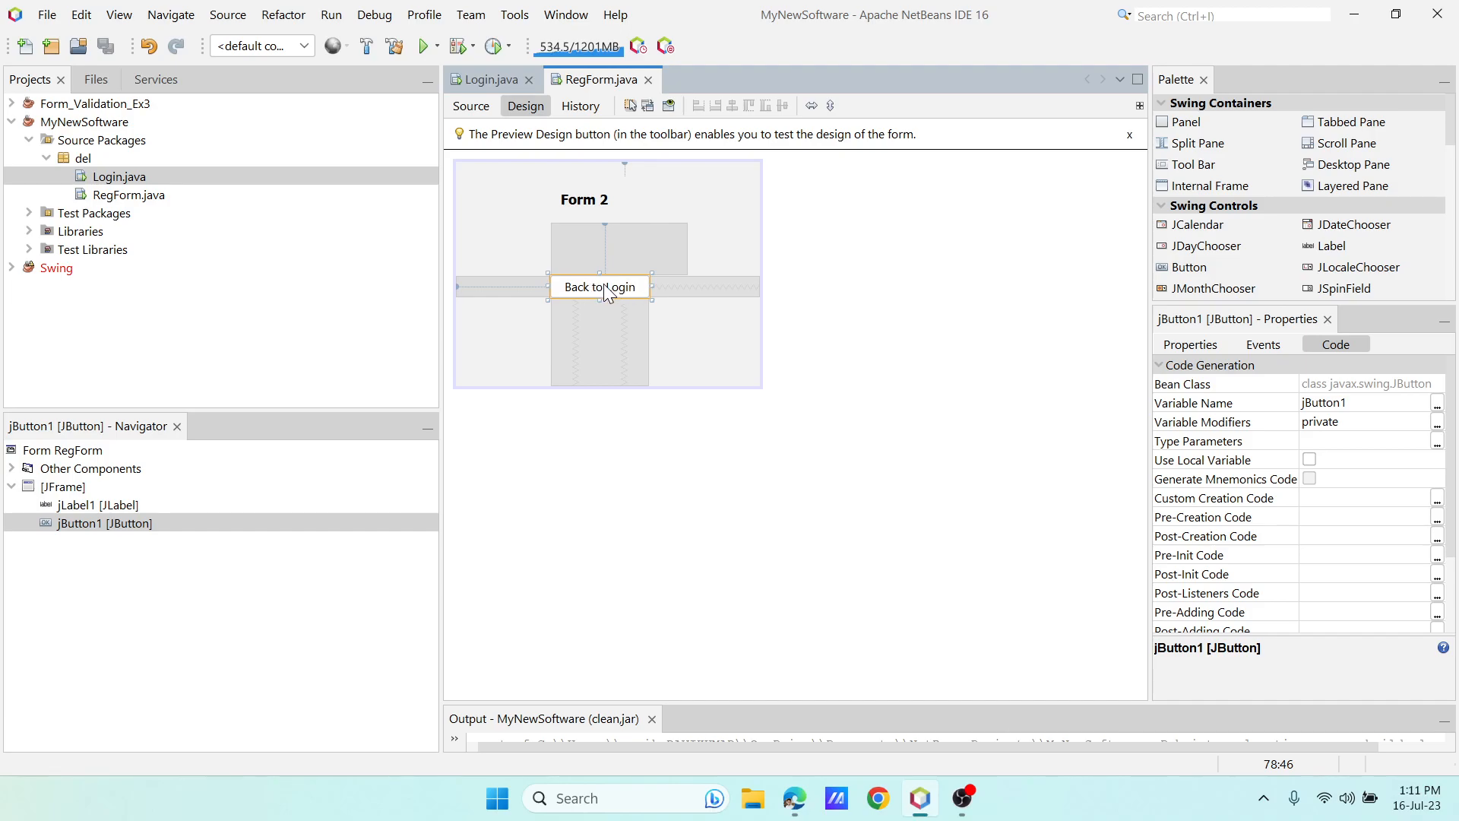
# Open the Login form's Submit button handler and examine how the user and pass variables read the two input fields.
pyautogui.click(485, 80)
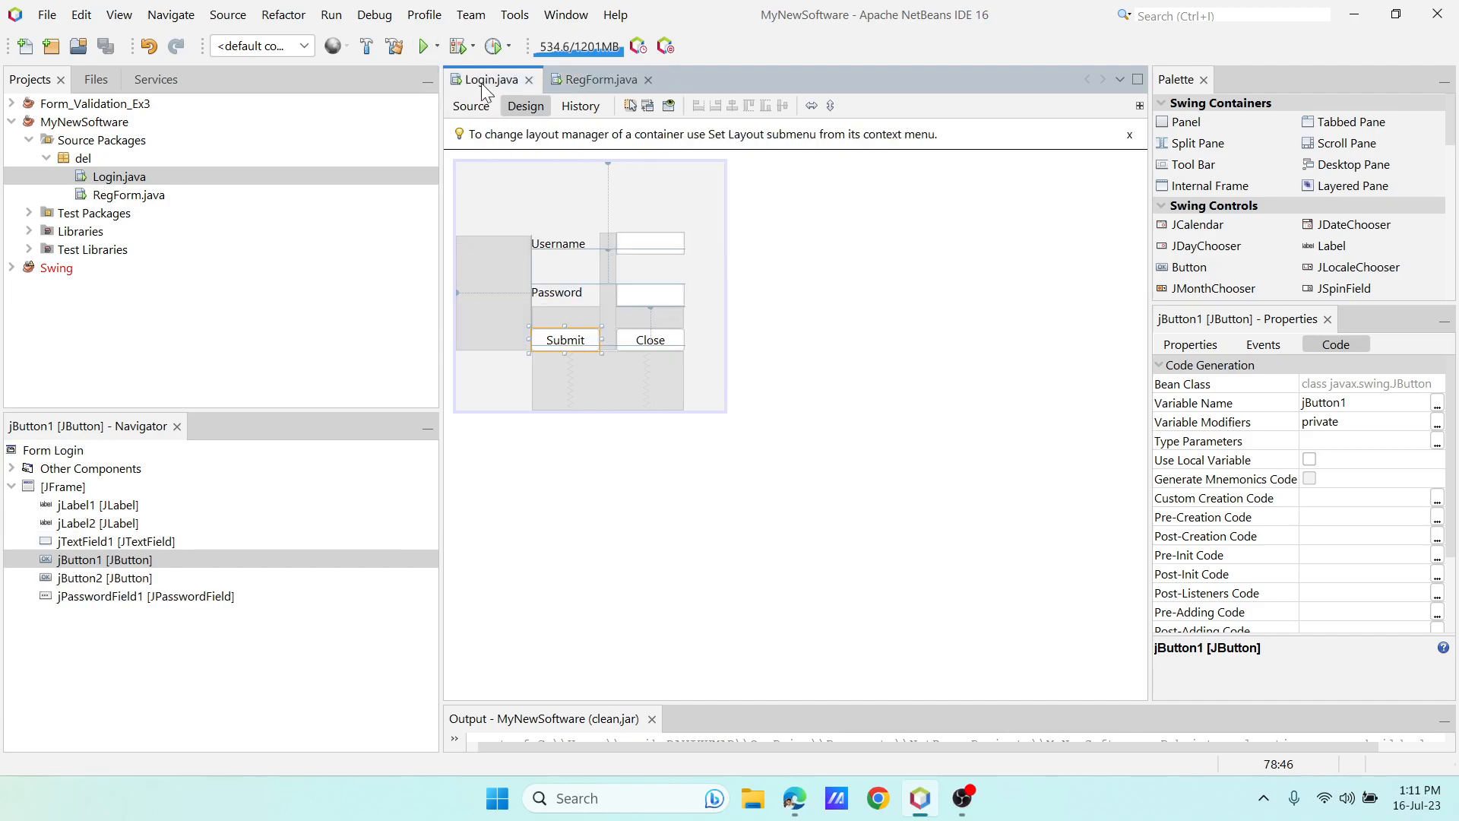
pyautogui.doubleClick(540, 345)
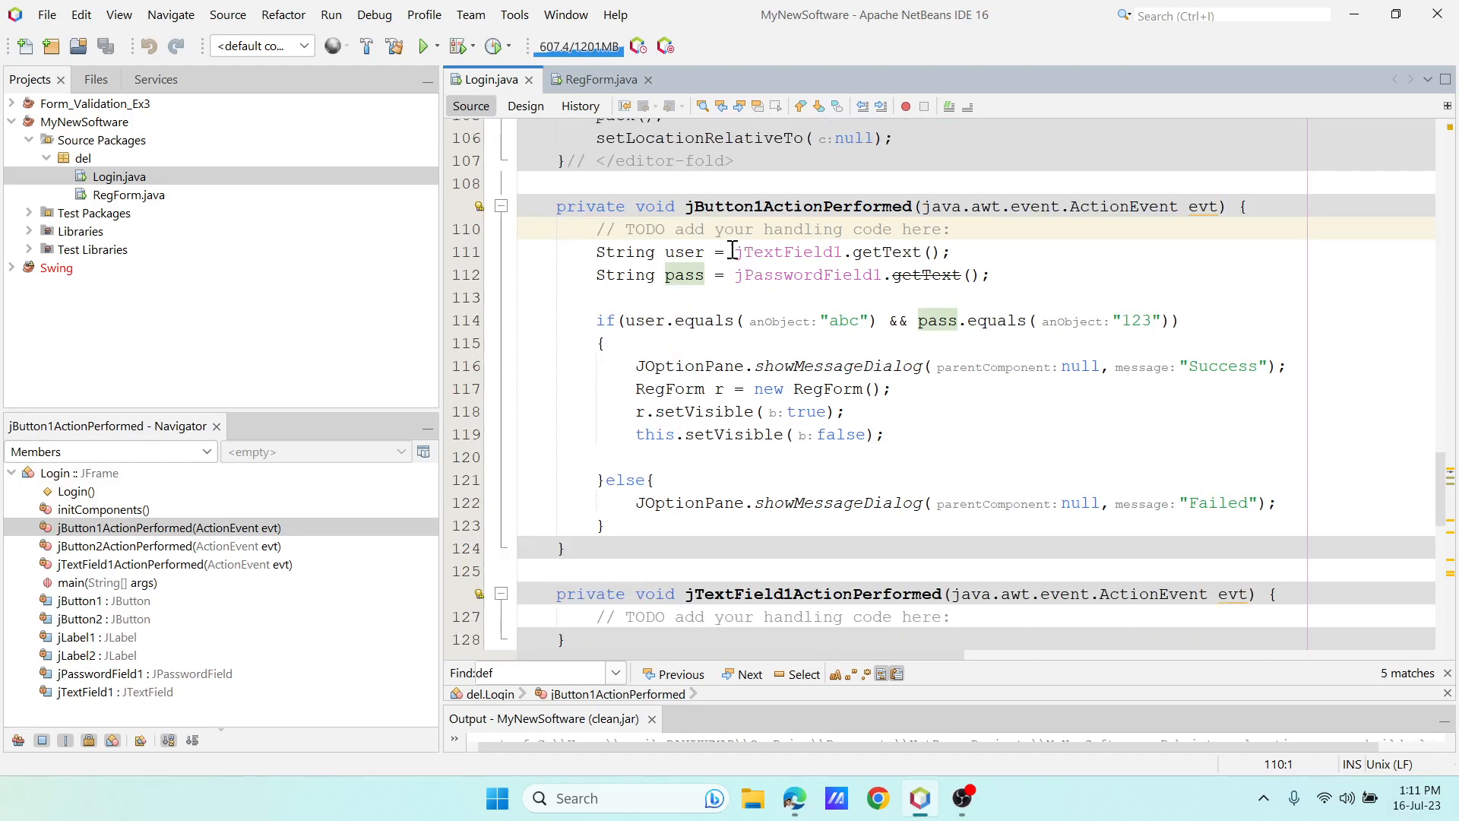
pyautogui.click(680, 252)
pyautogui.doubleClick(684, 274)
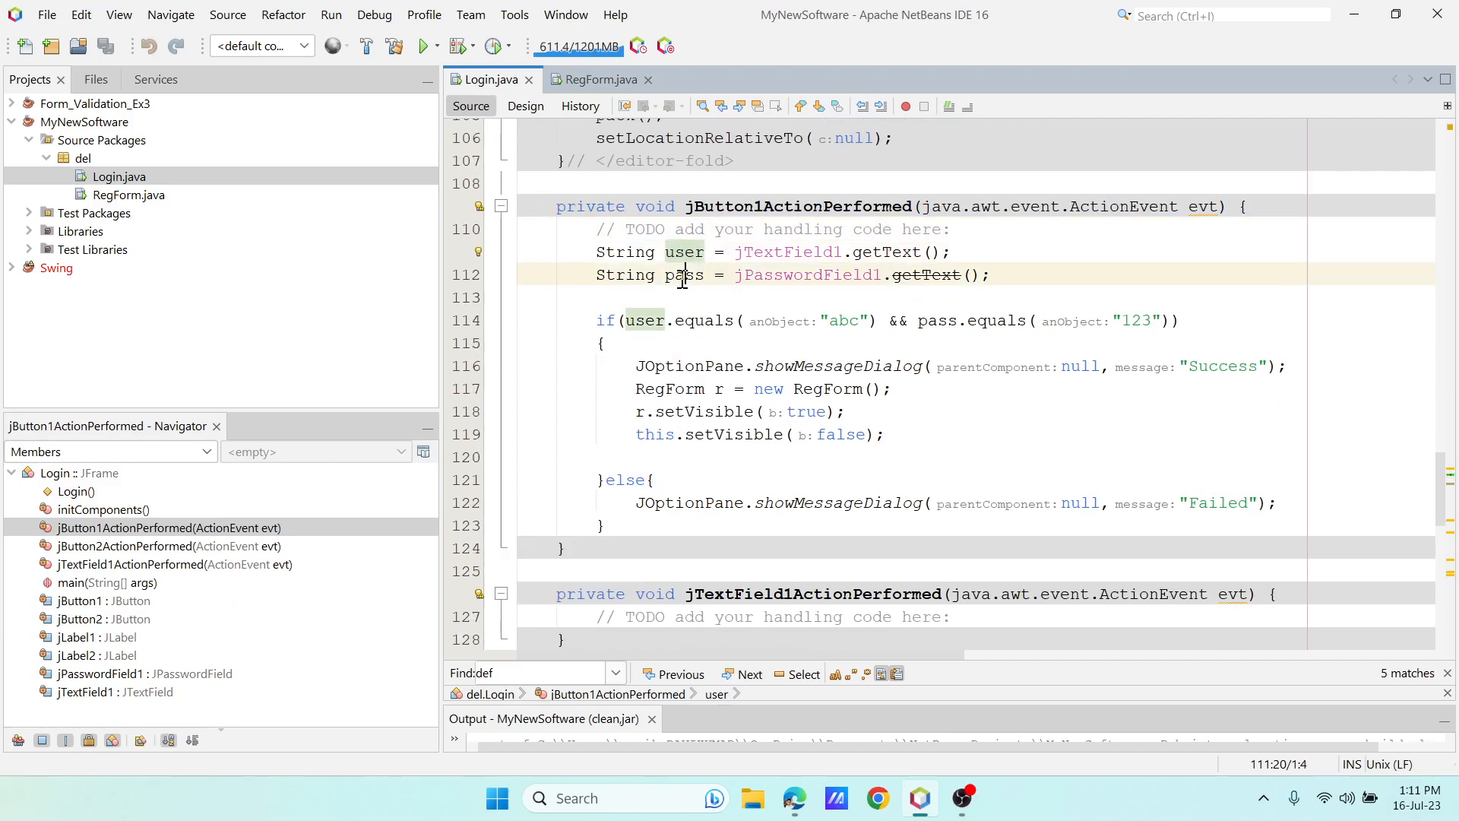
pyautogui.moveTo(736, 252); pyautogui.dragTo(818, 268)
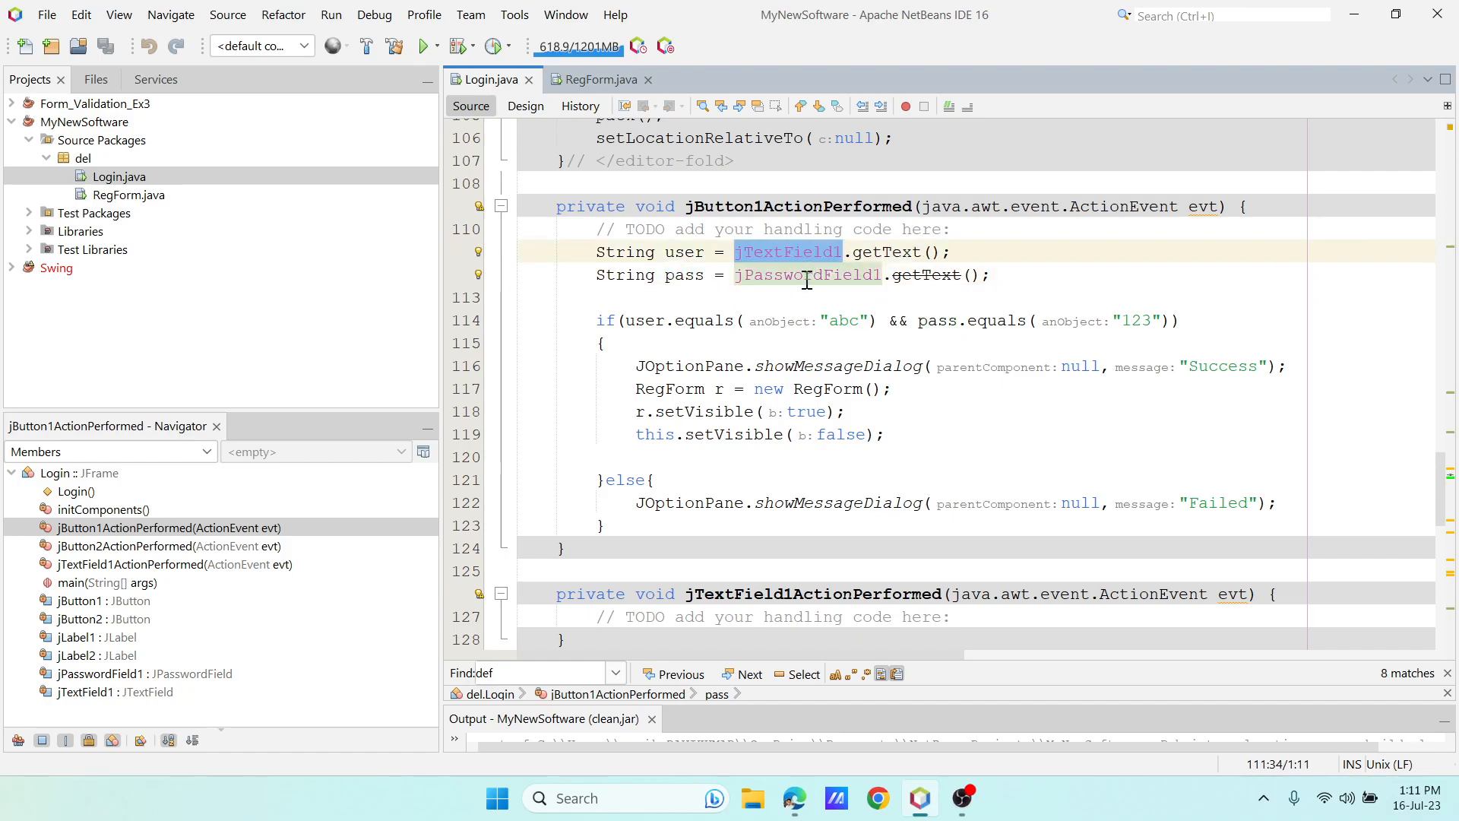
pyautogui.doubleClick(806, 277)
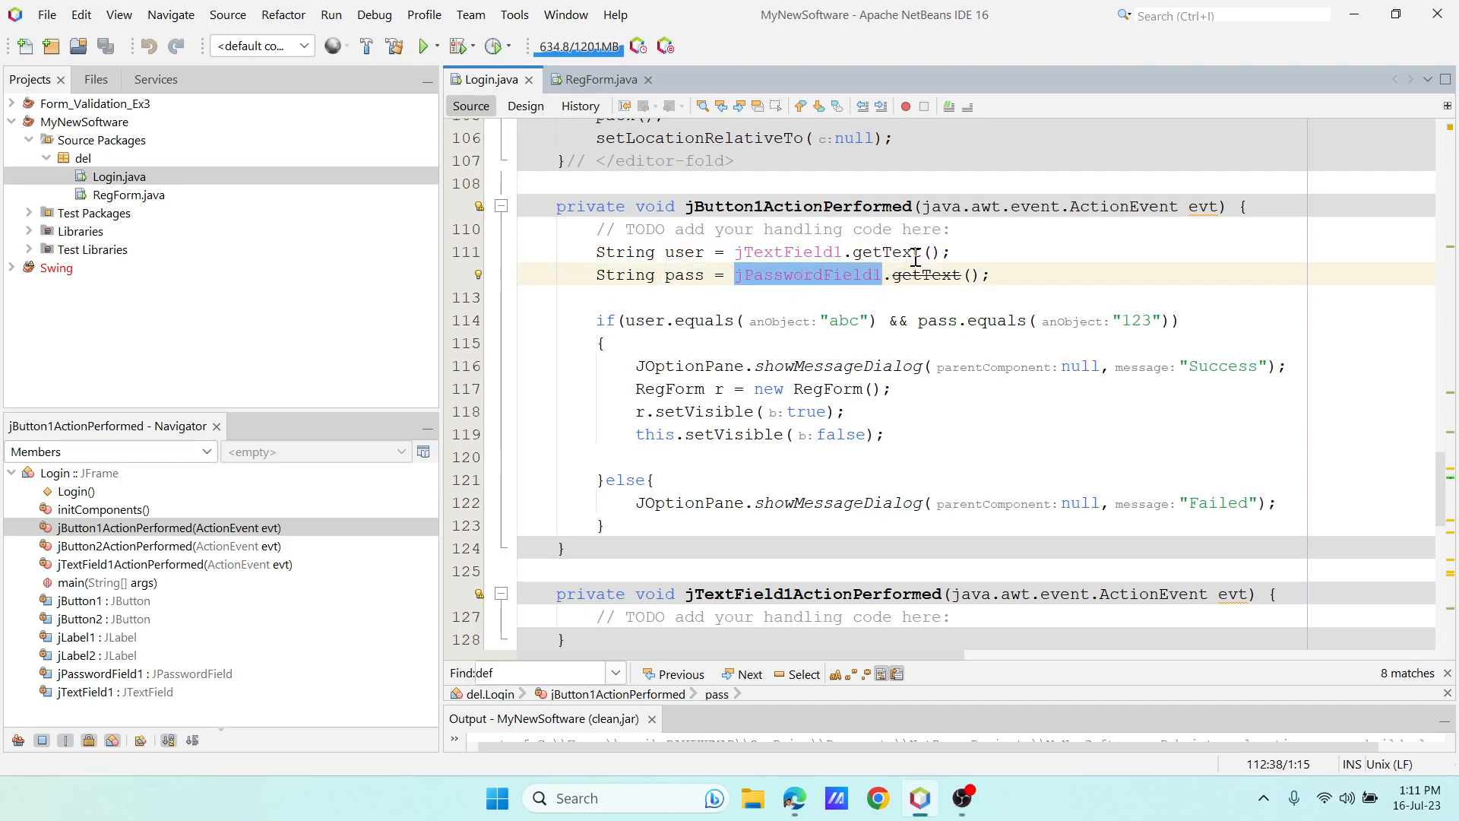
pyautogui.doubleClick(677, 252)
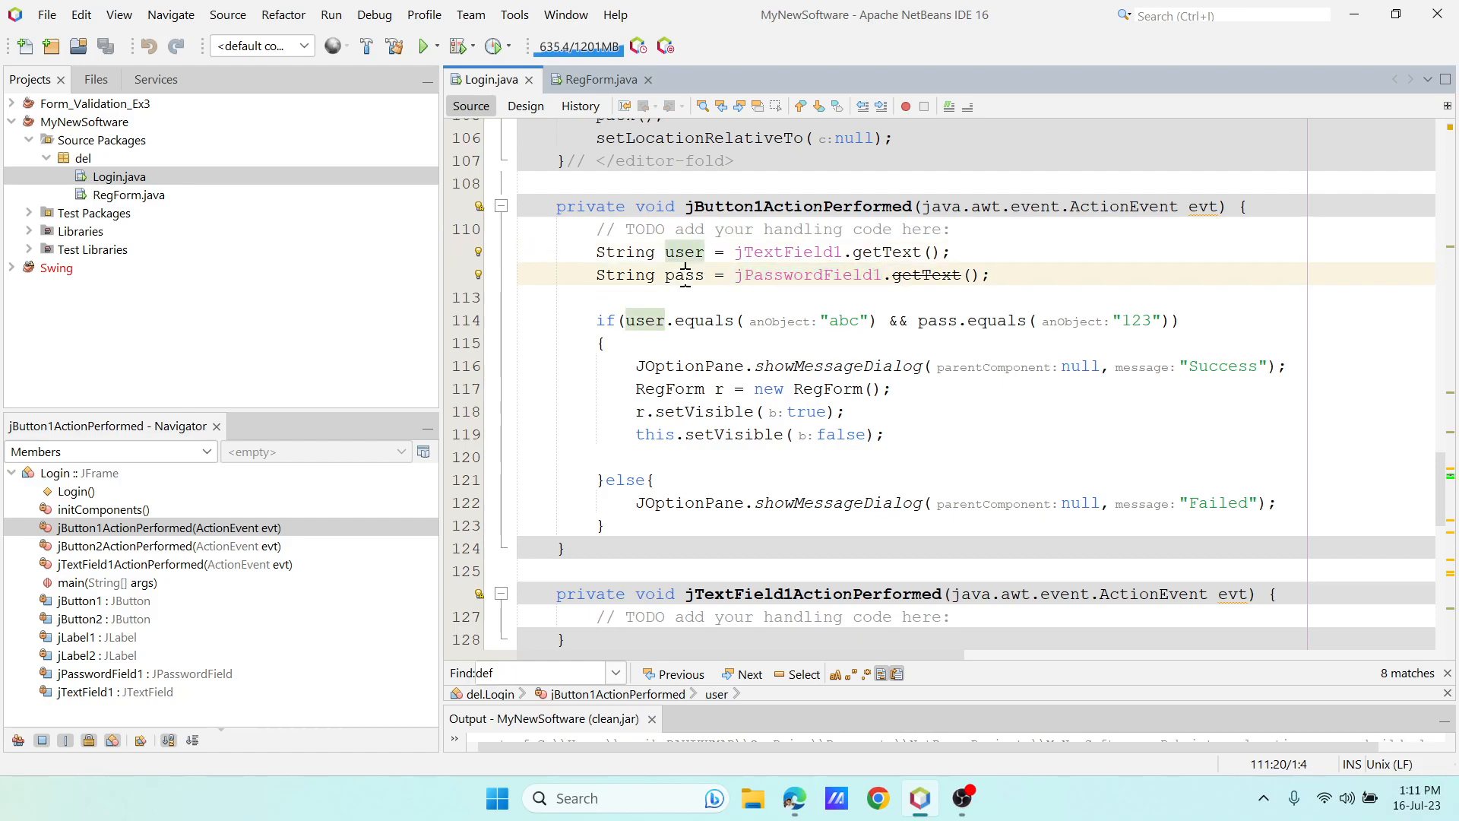
pyautogui.doubleClick(685, 276)
# Examine the if condition in the Submit handler that compares user and pass with the expected credentials.
pyautogui.click(658, 319)
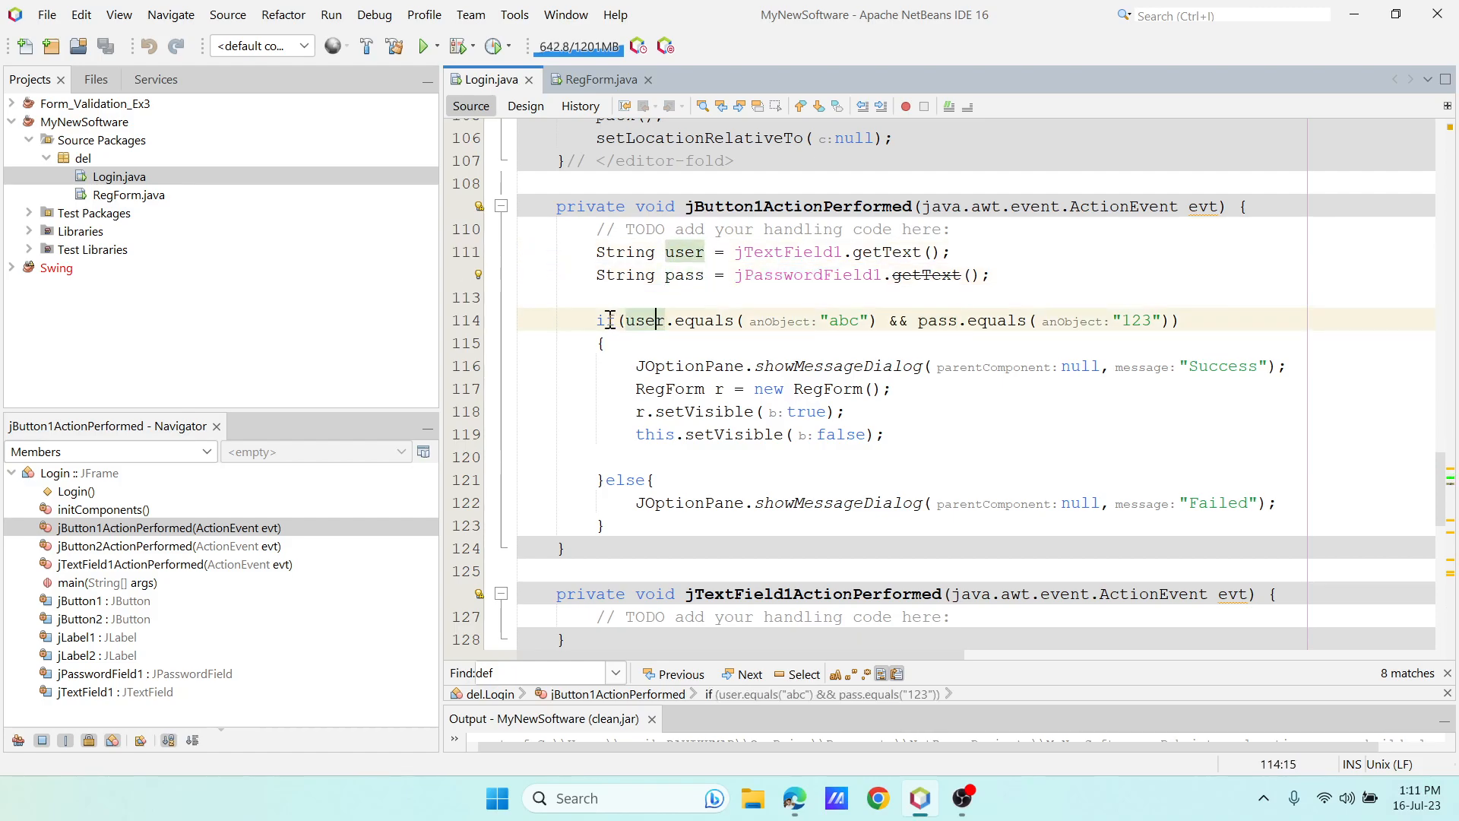
pyautogui.moveTo(596, 320); pyautogui.dragTo(1171, 320)
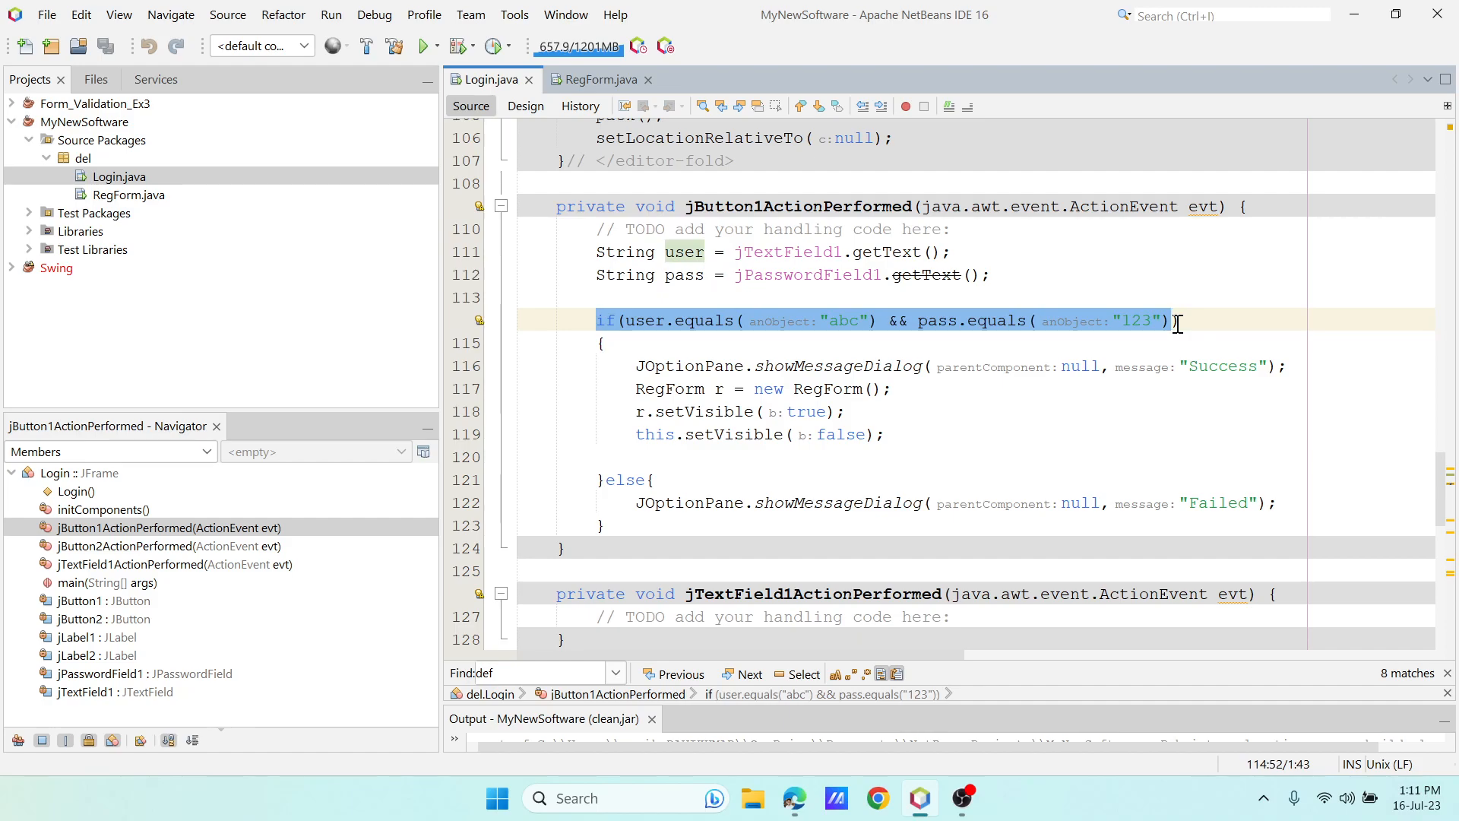
pyautogui.click(844, 317)
pyautogui.doubleClick(844, 320)
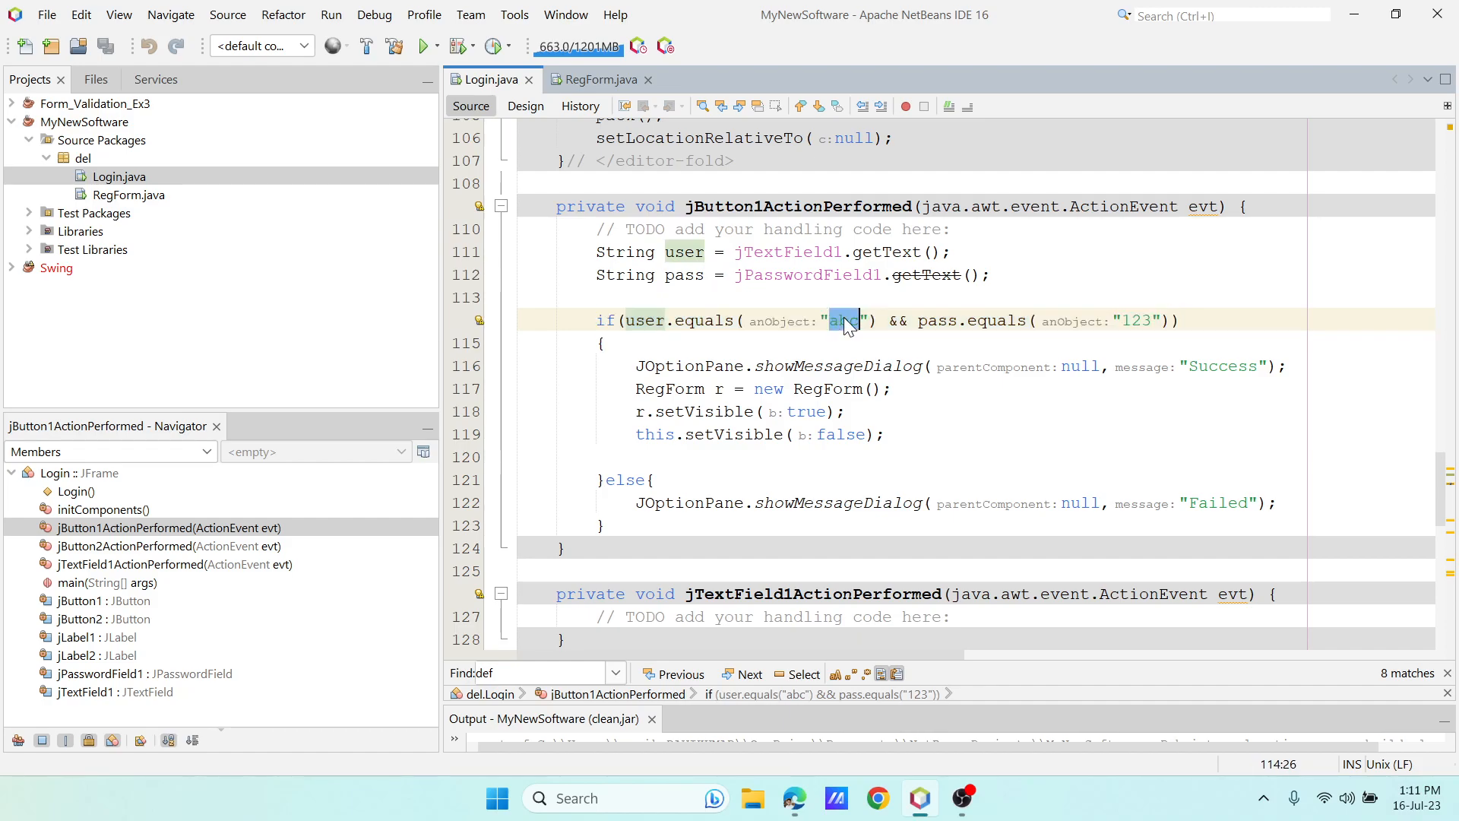
pyautogui.doubleClick(1147, 319)
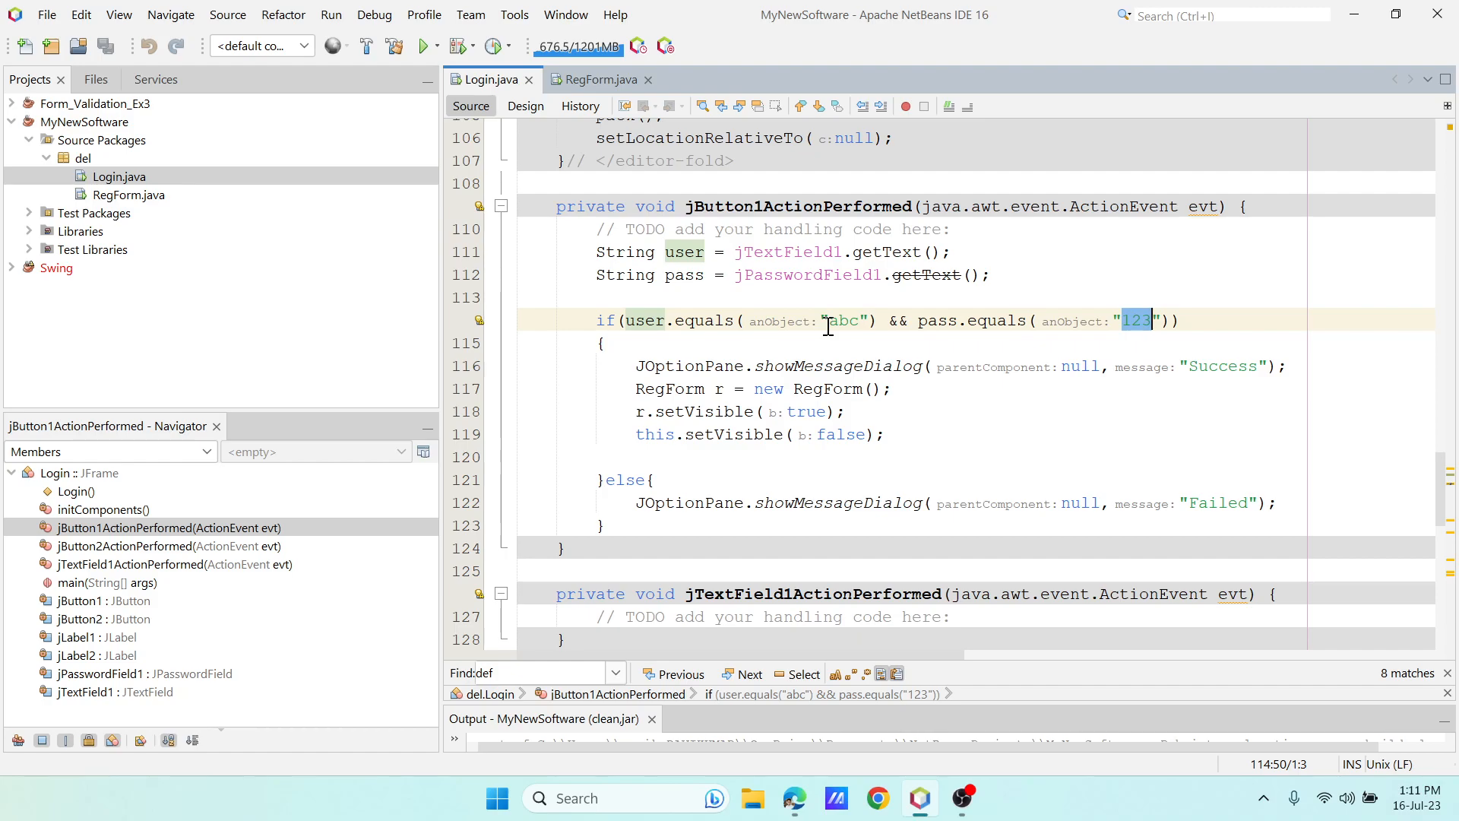
# Examine the Submit handler's success branch, from the "Success" message through creating and showing RegForm to hiding the Login form.
pyautogui.moveTo(675, 366); pyautogui.dragTo(1270, 368)
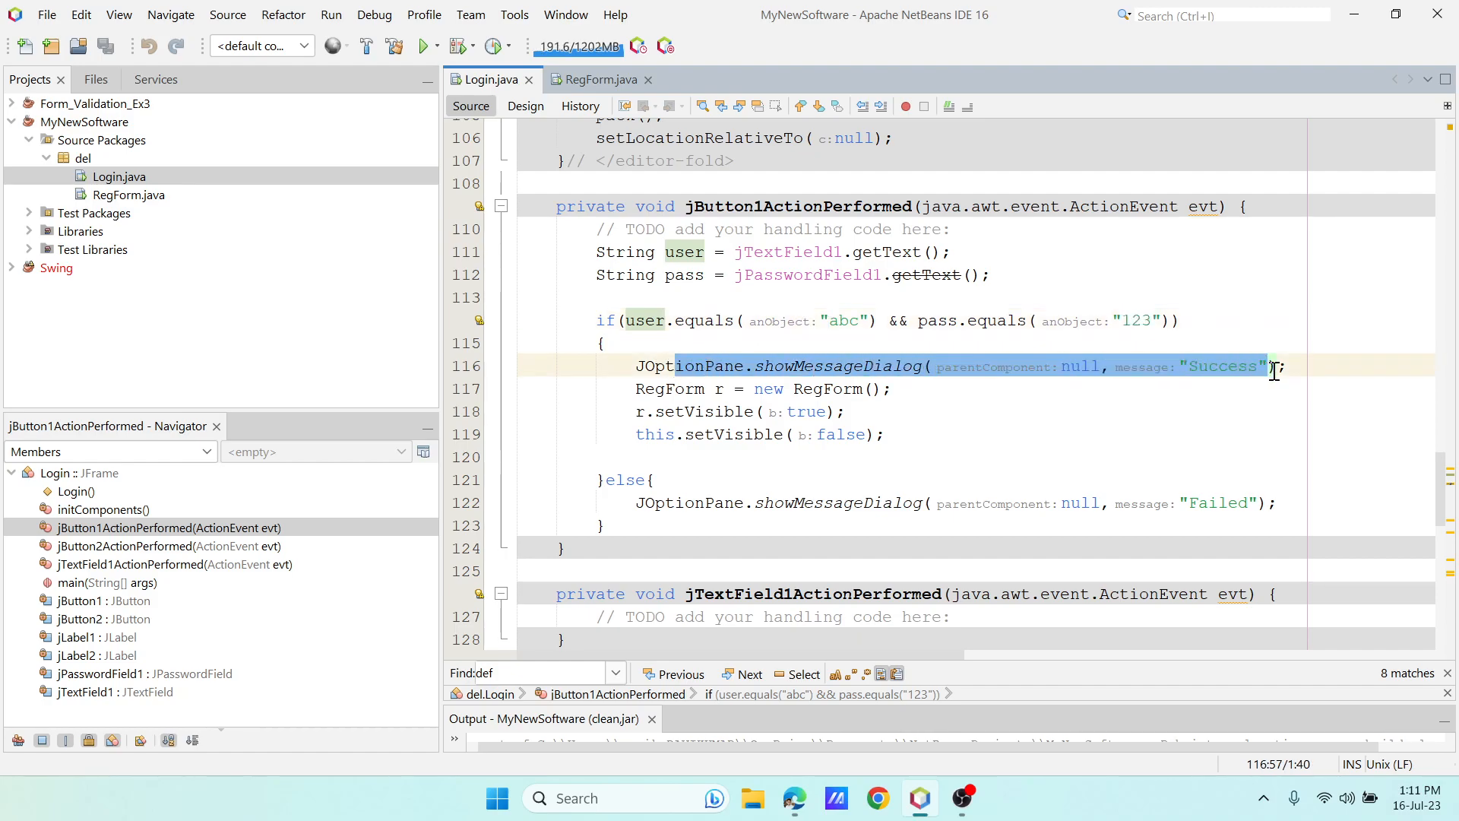
pyautogui.click(646, 388)
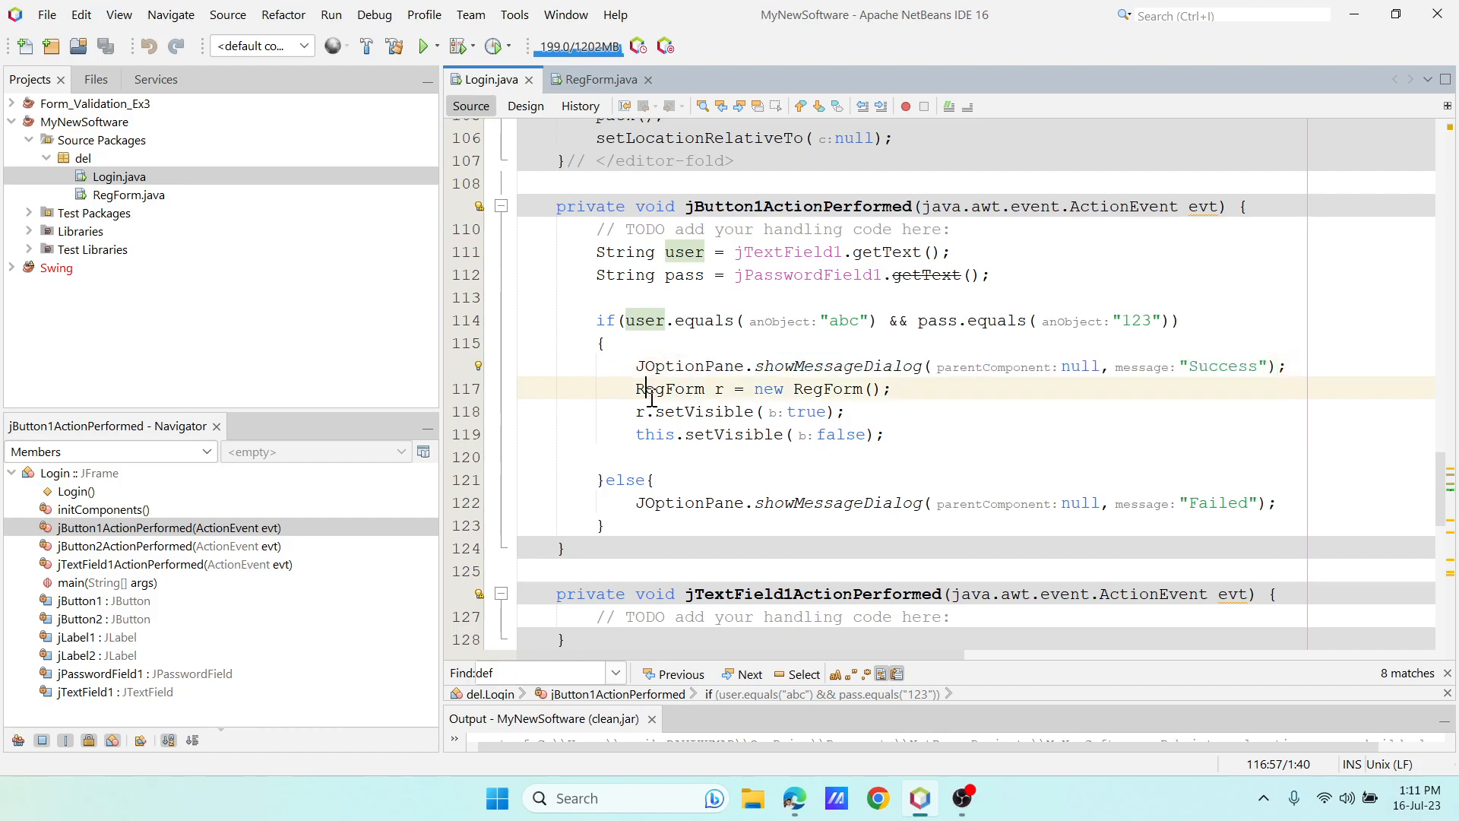
pyautogui.doubleClick(653, 389)
pyautogui.moveTo(720, 390); pyautogui.dragTo(897, 389)
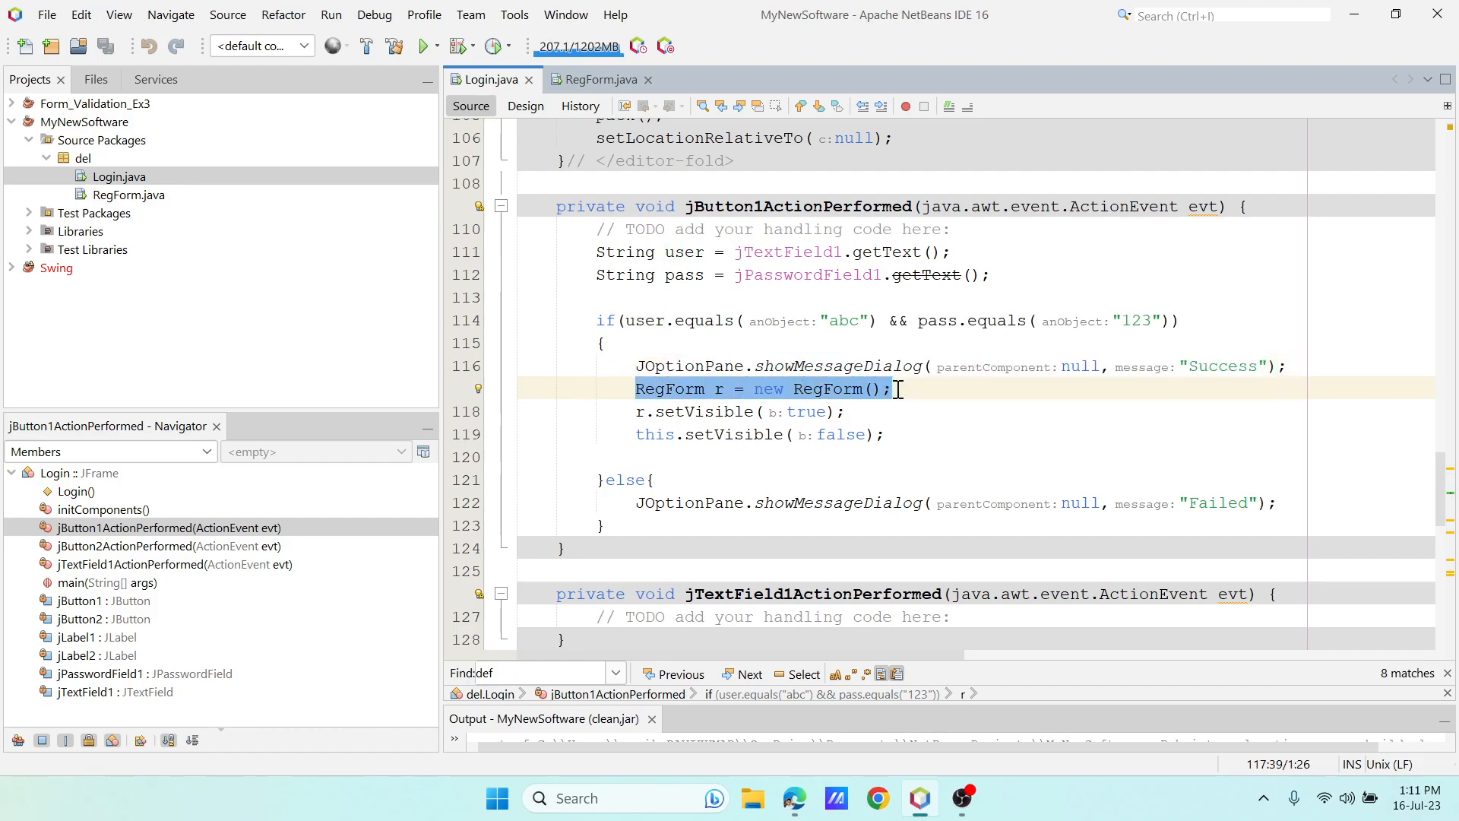
pyautogui.click(124, 197)
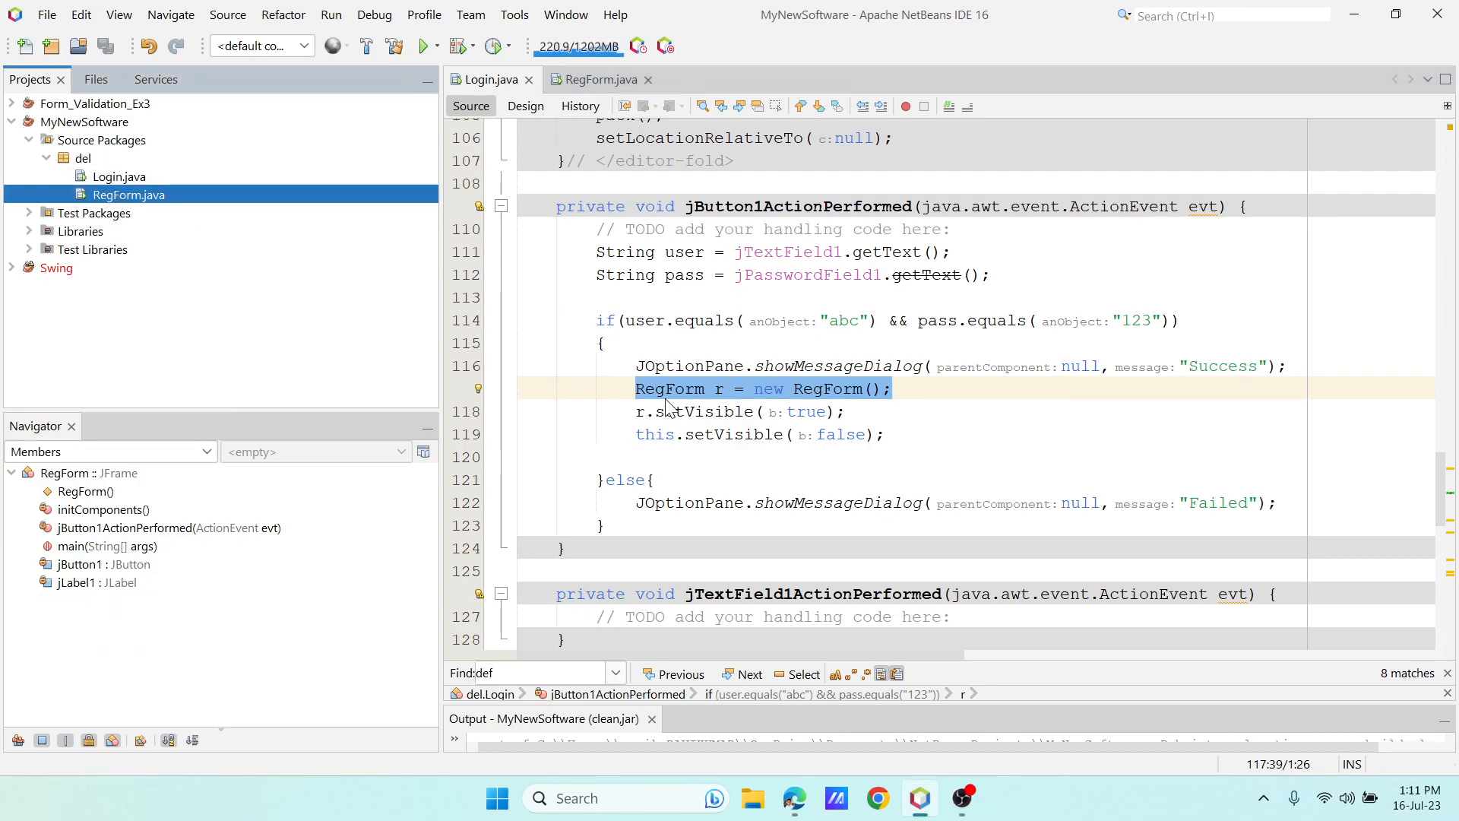
pyautogui.moveTo(637, 390); pyautogui.dragTo(901, 386)
pyautogui.moveTo(627, 414); pyautogui.dragTo(852, 414)
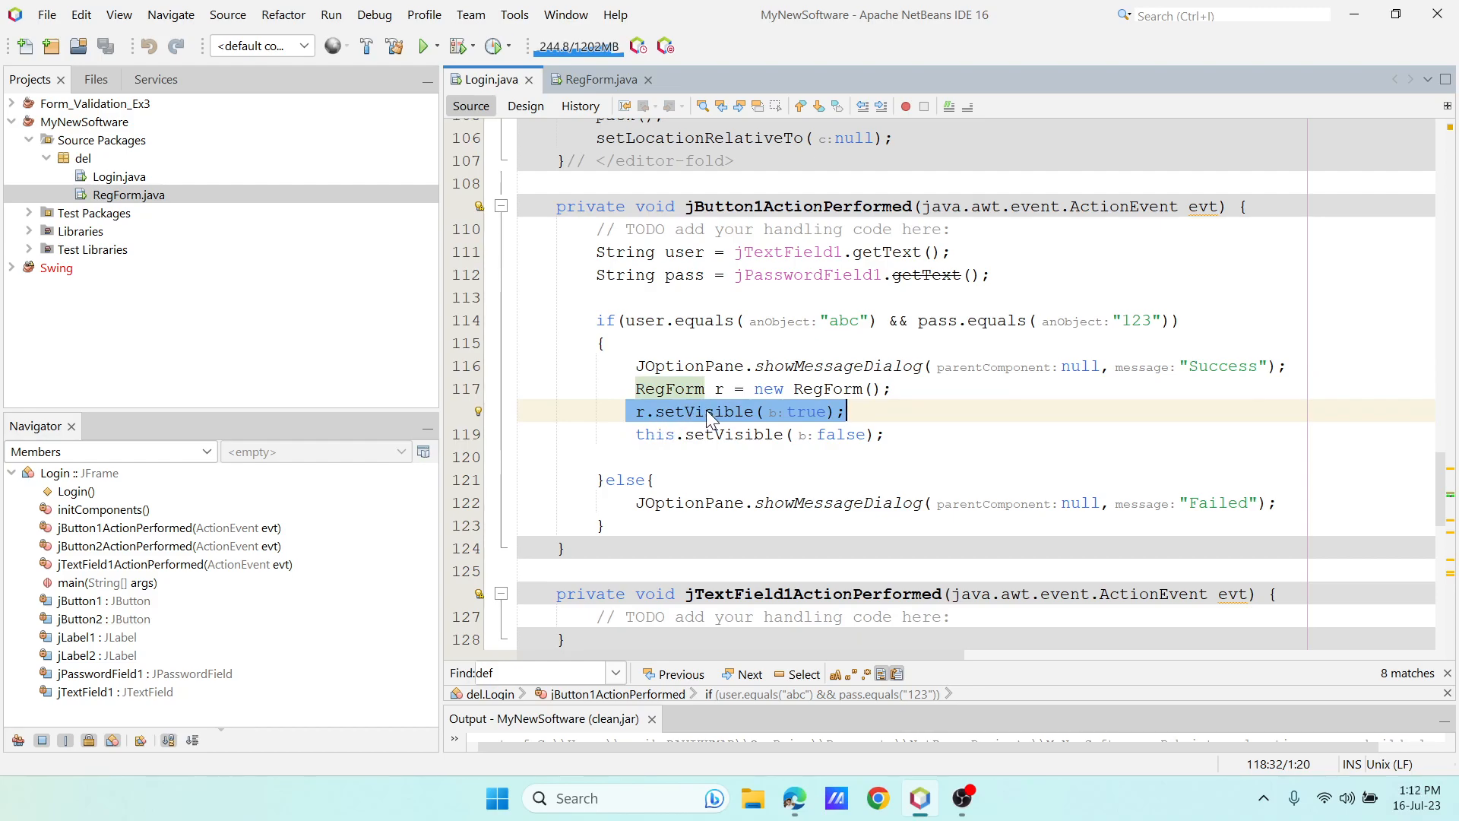
pyautogui.moveTo(628, 436); pyautogui.dragTo(909, 446)
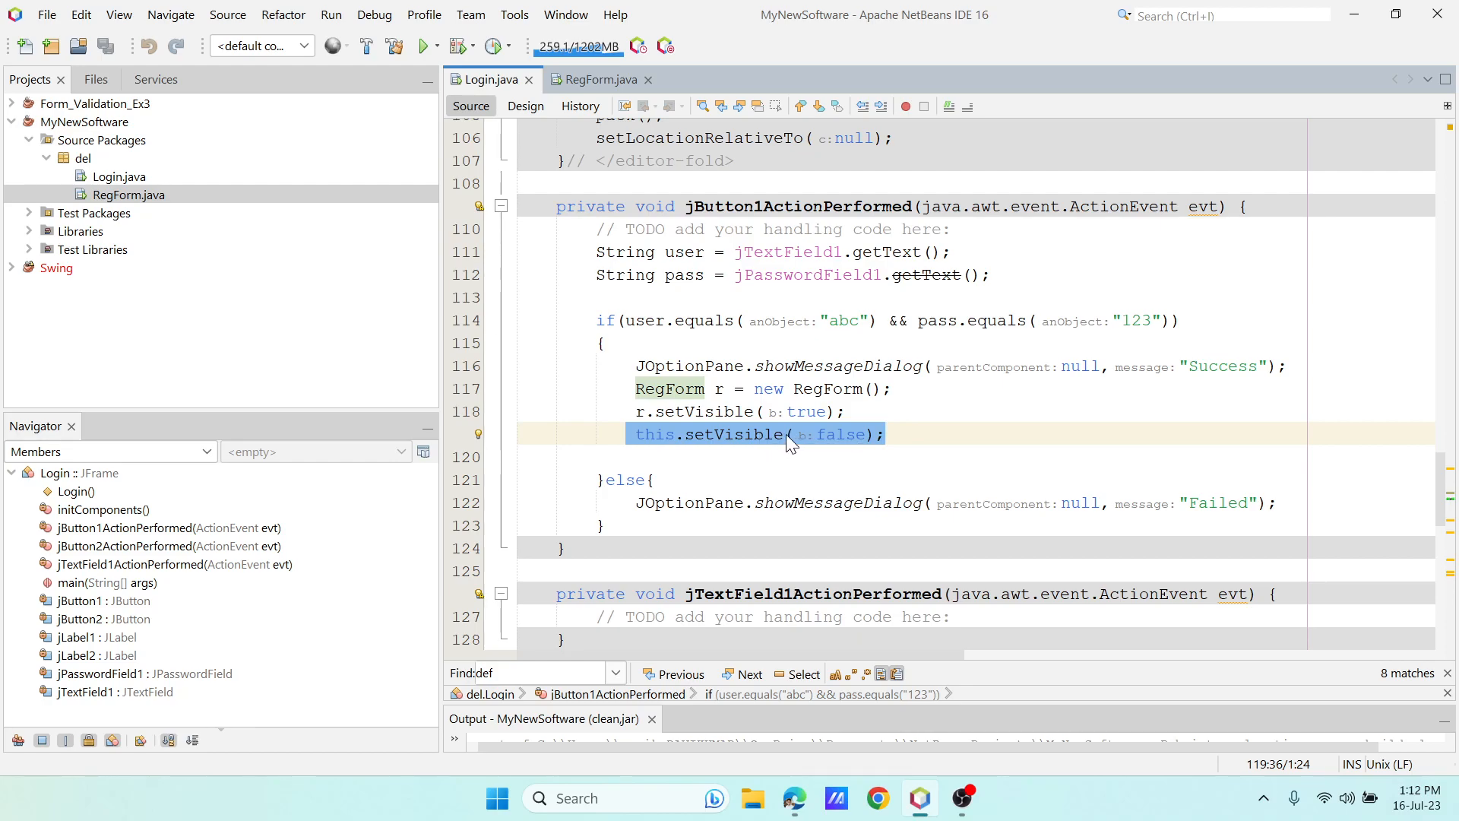
# Examine the else branch of the Submit handler that shows the "Failed" message.
pyautogui.scroll(-2, 707, 455)
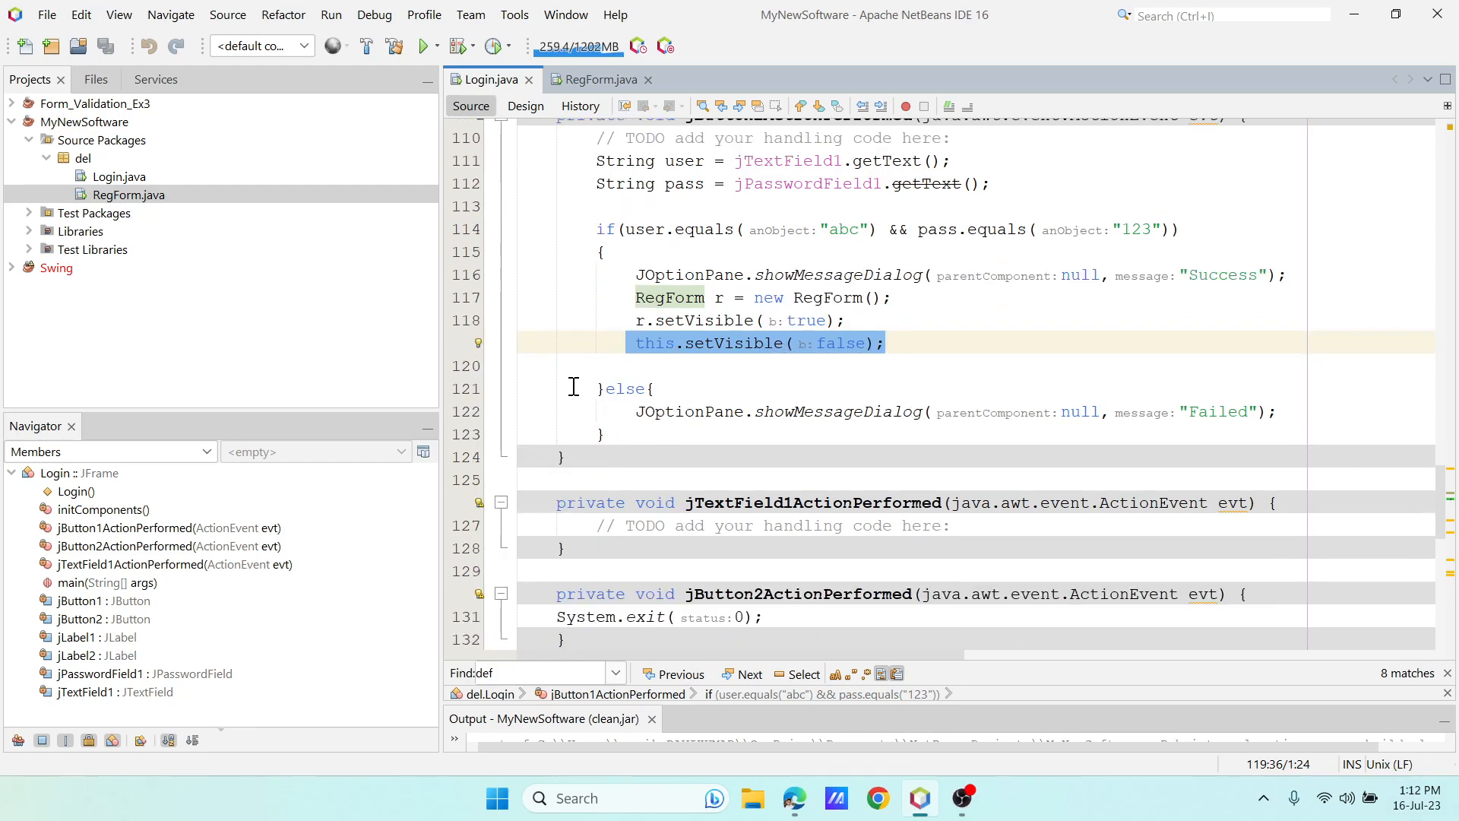
pyautogui.moveTo(572, 387); pyautogui.dragTo(1275, 409)
pyautogui.click(1061, 411)
pyautogui.scroll(4, 912, 371)
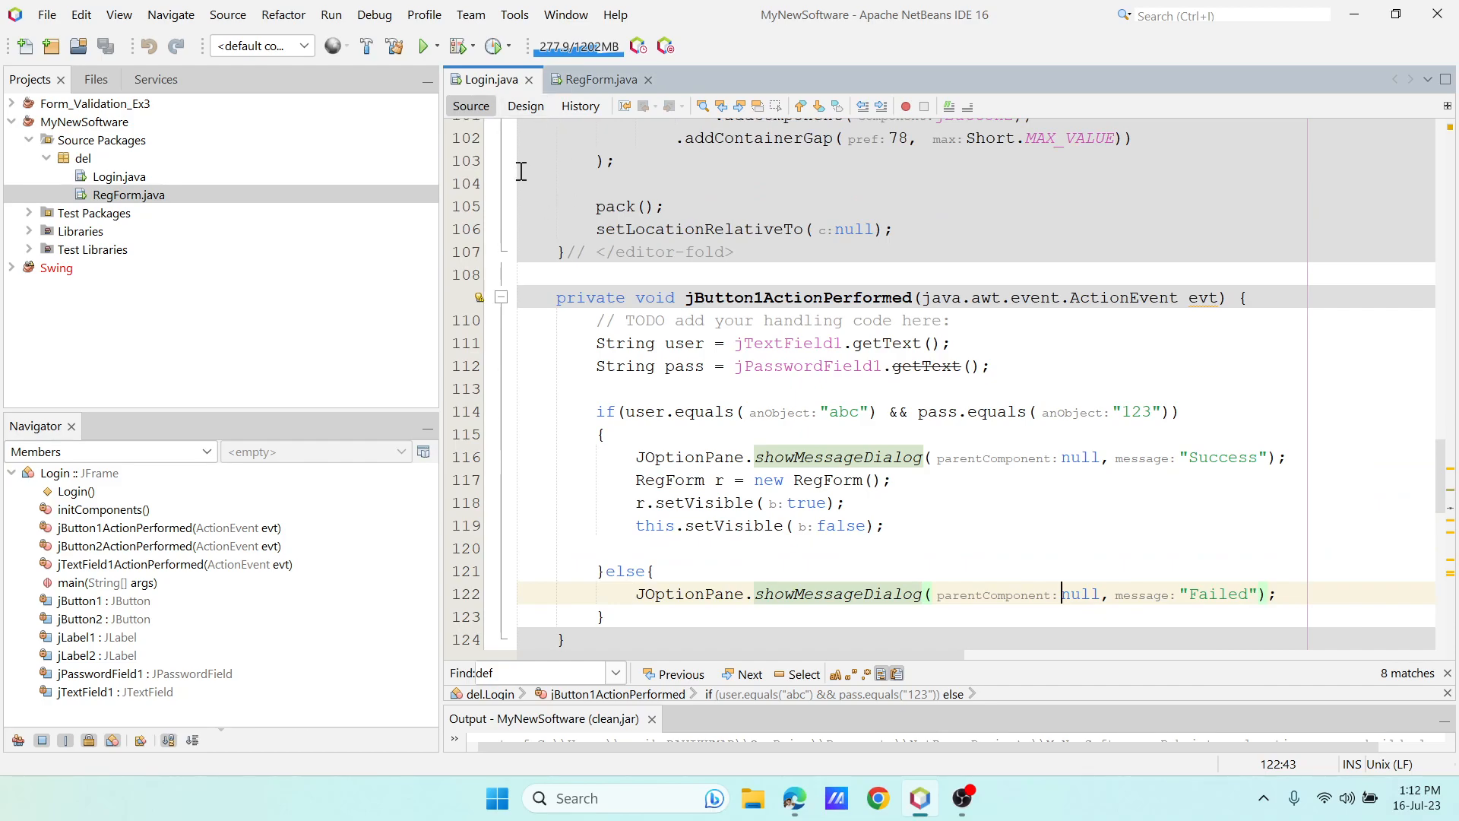
# Open RegForm's Back to Login button handler and examine how it creates and shows the Login form and hides RegForm.
pyautogui.click(524, 108)
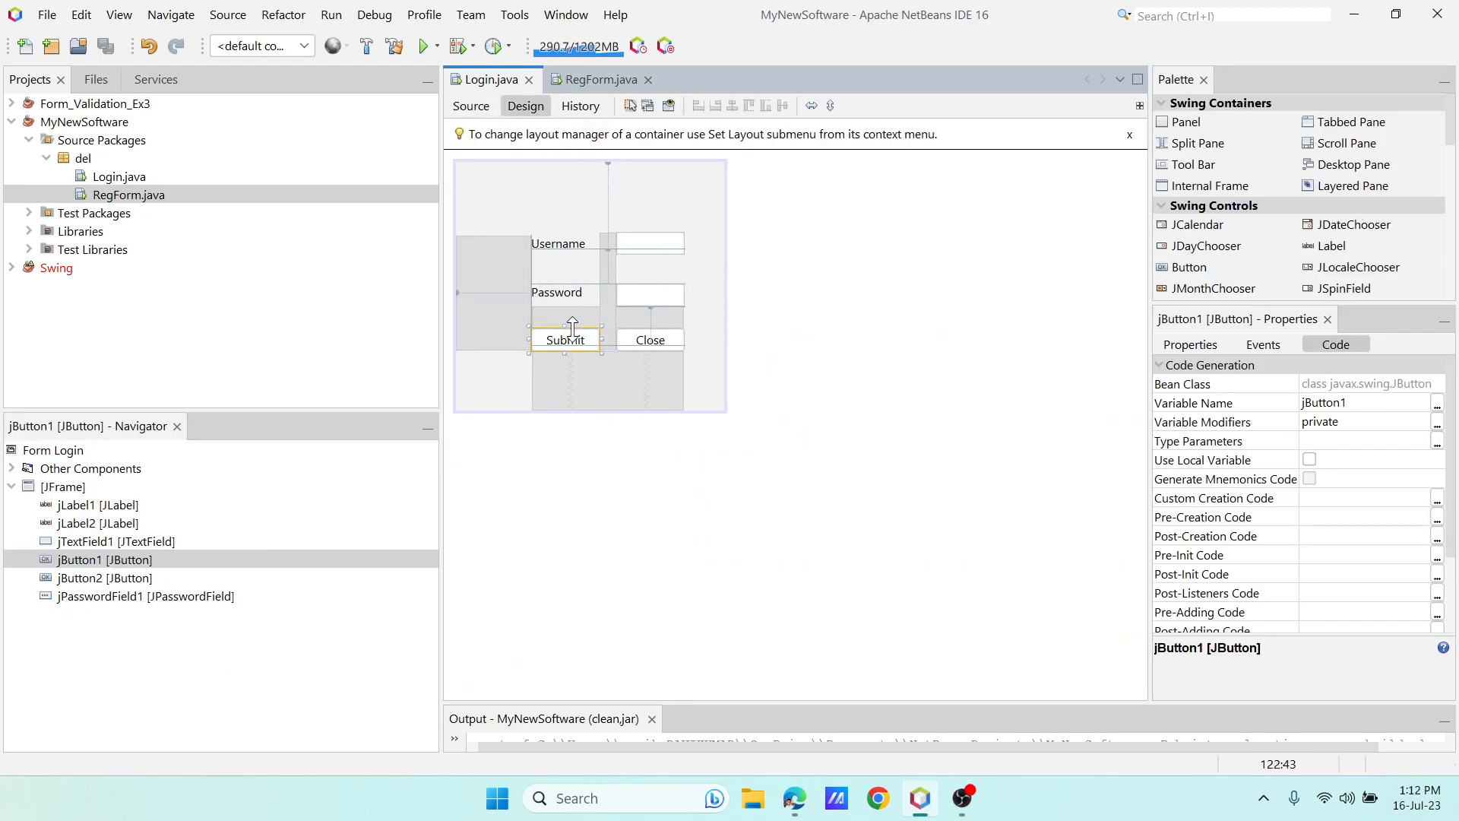
pyautogui.click(590, 82)
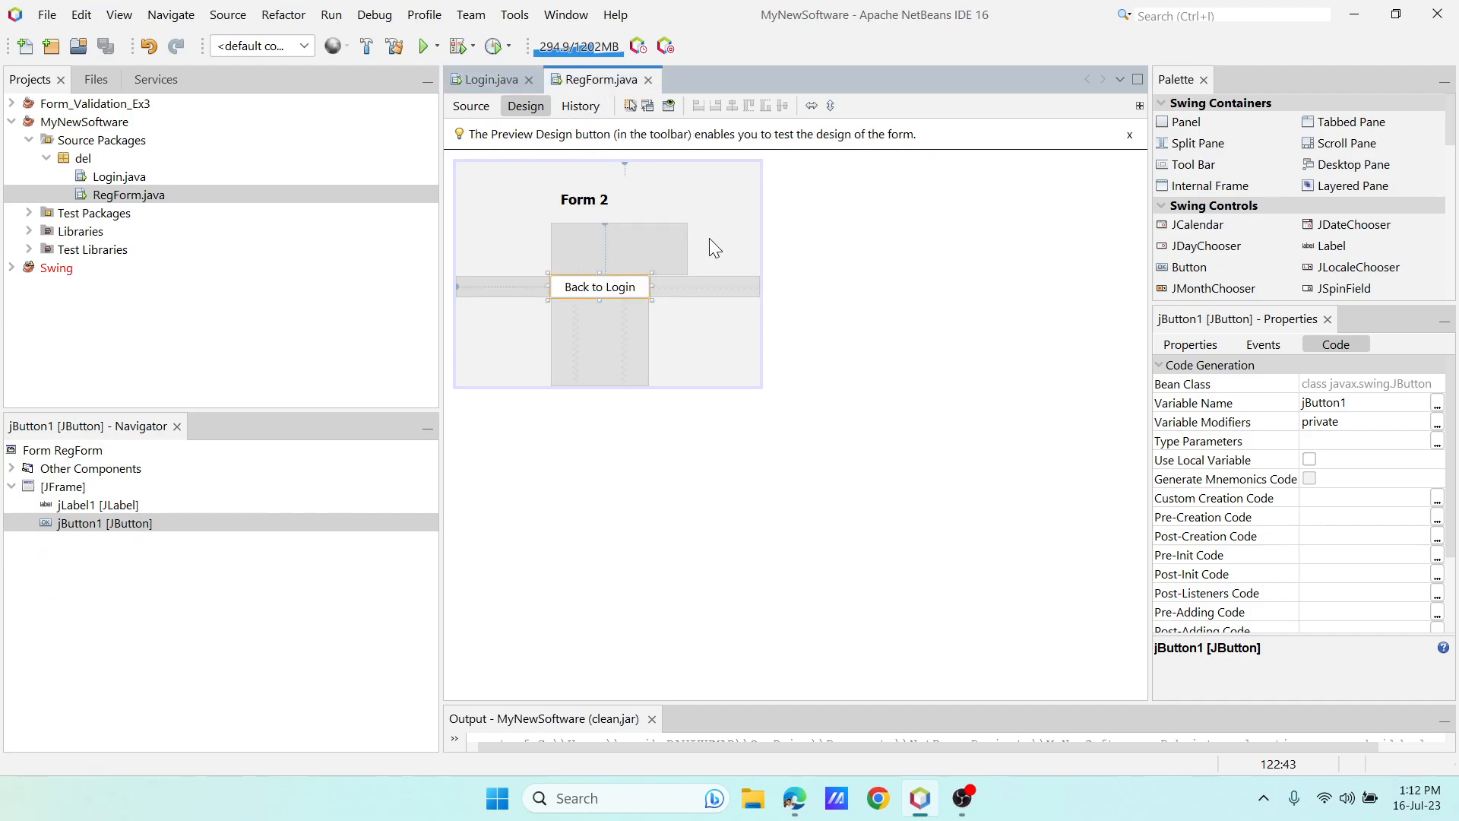
pyautogui.doubleClick(595, 289)
pyautogui.moveTo(549, 438); pyautogui.dragTo(784, 445)
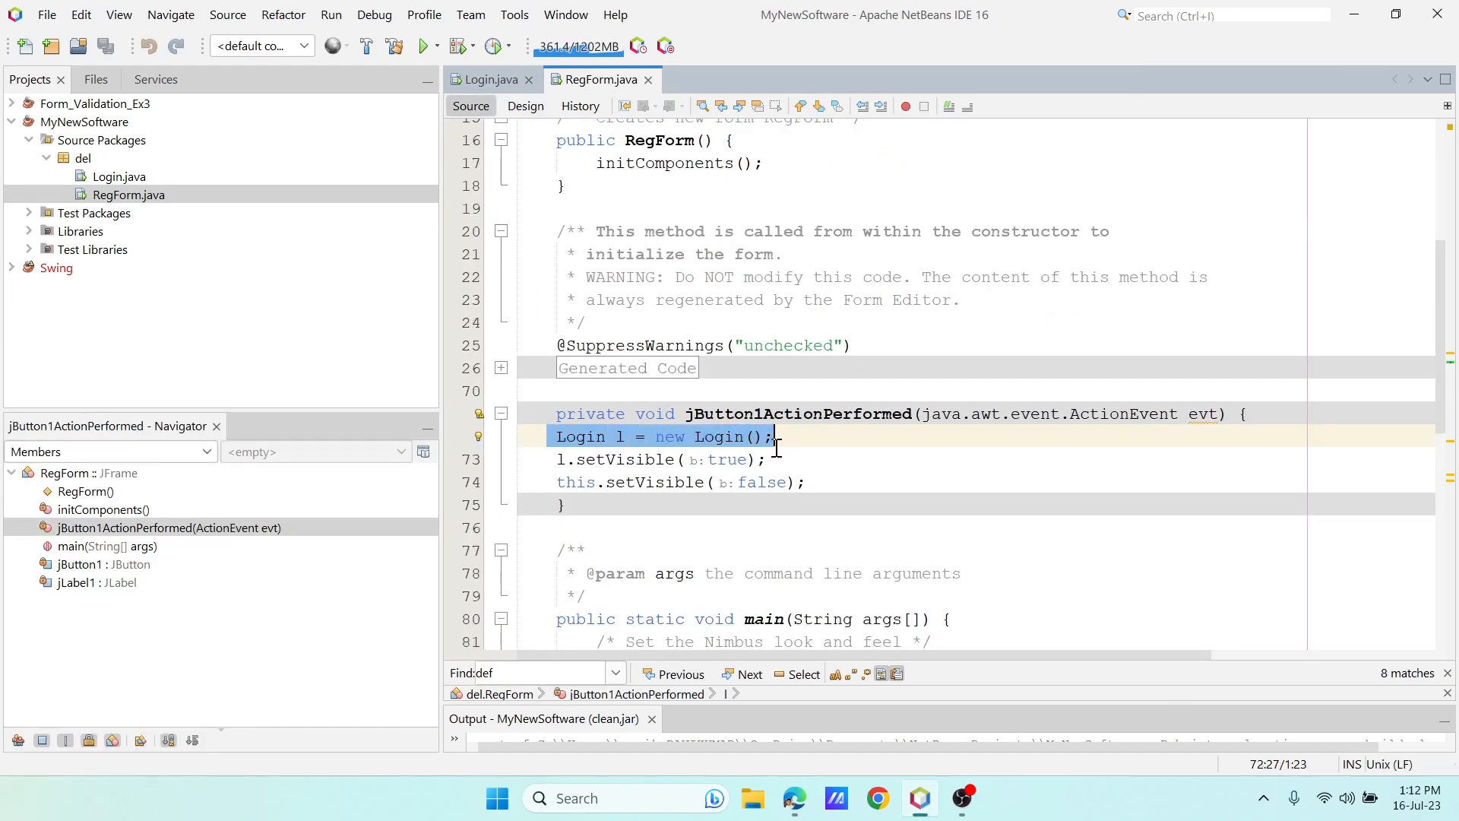
pyautogui.click(116, 175)
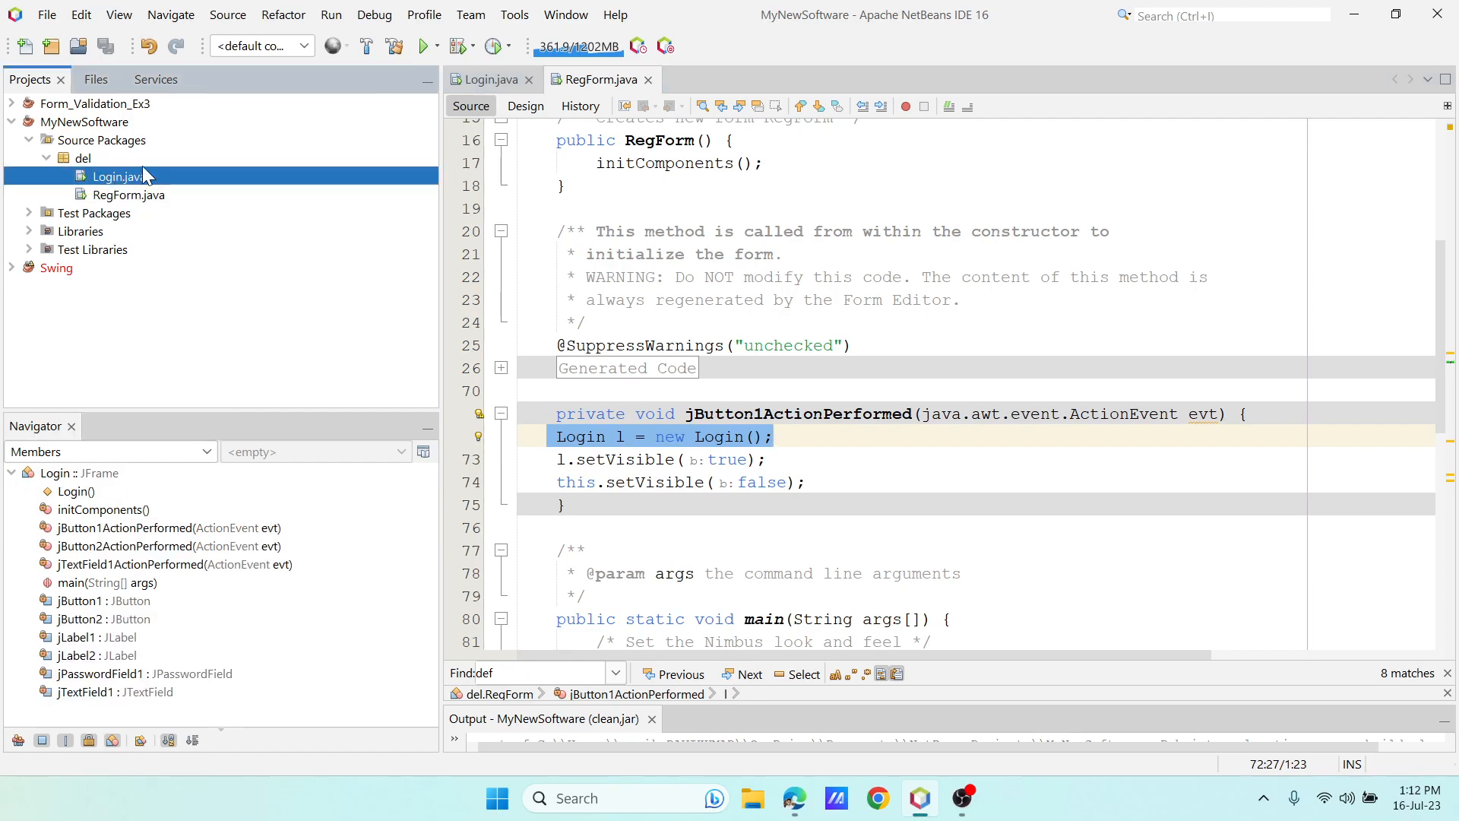
pyautogui.moveTo(558, 459); pyautogui.dragTo(795, 459)
pyautogui.moveTo(557, 481); pyautogui.dragTo(846, 494)
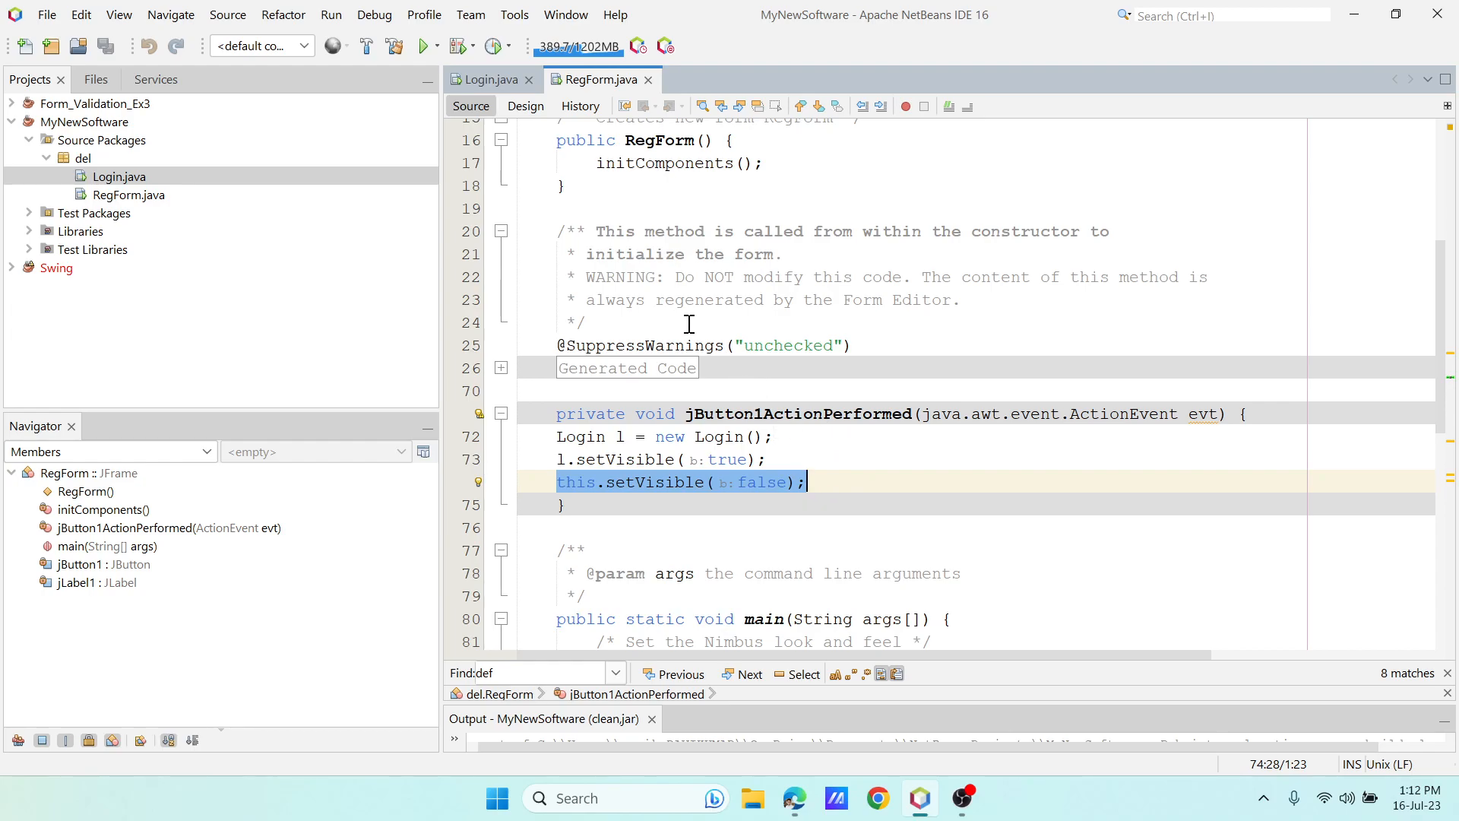
pyautogui.click(856, 482)
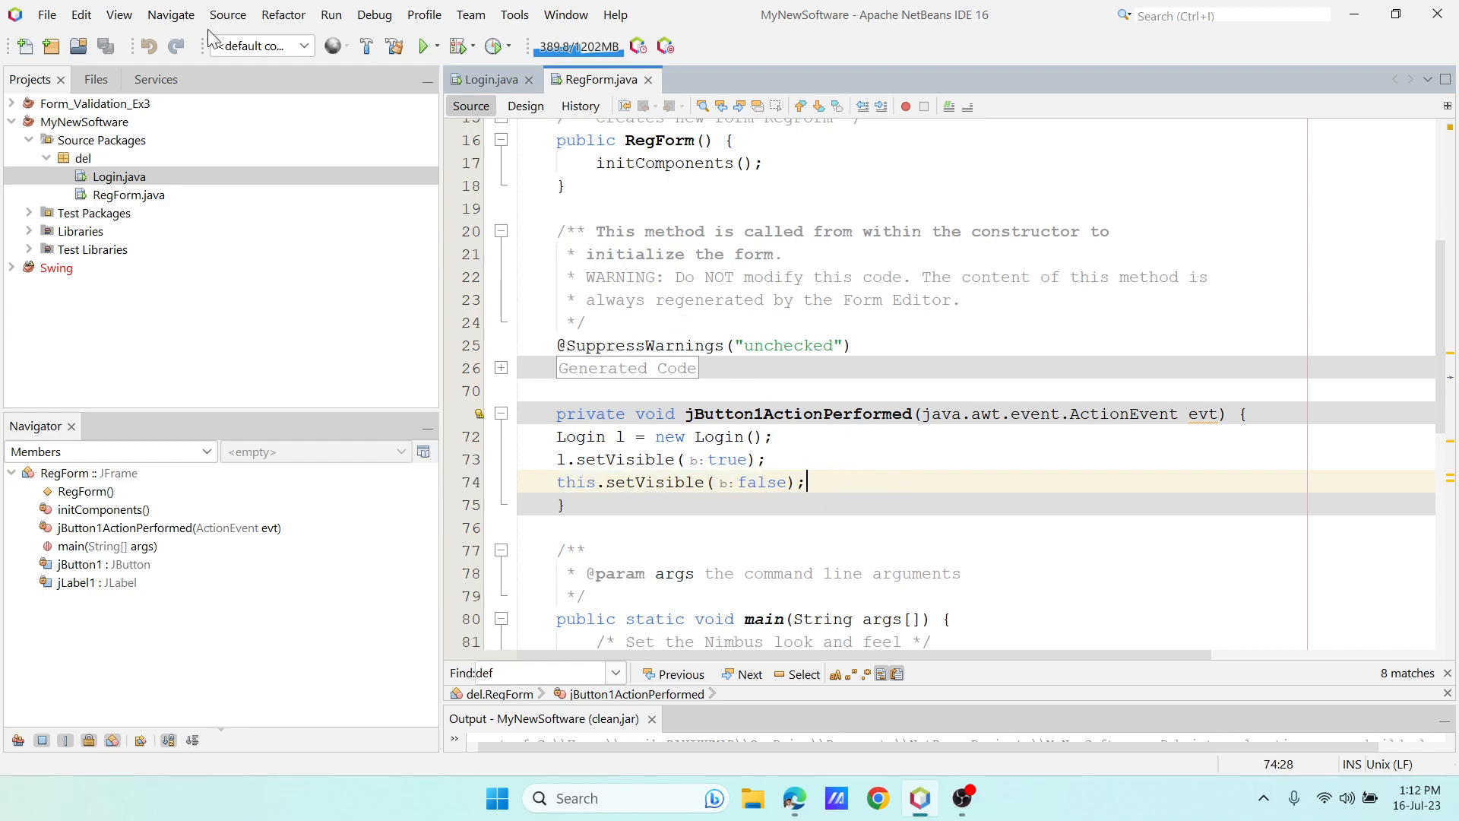
# Close RegForm.java and run the MyNewSoftware project.
pyautogui.click(76, 123)
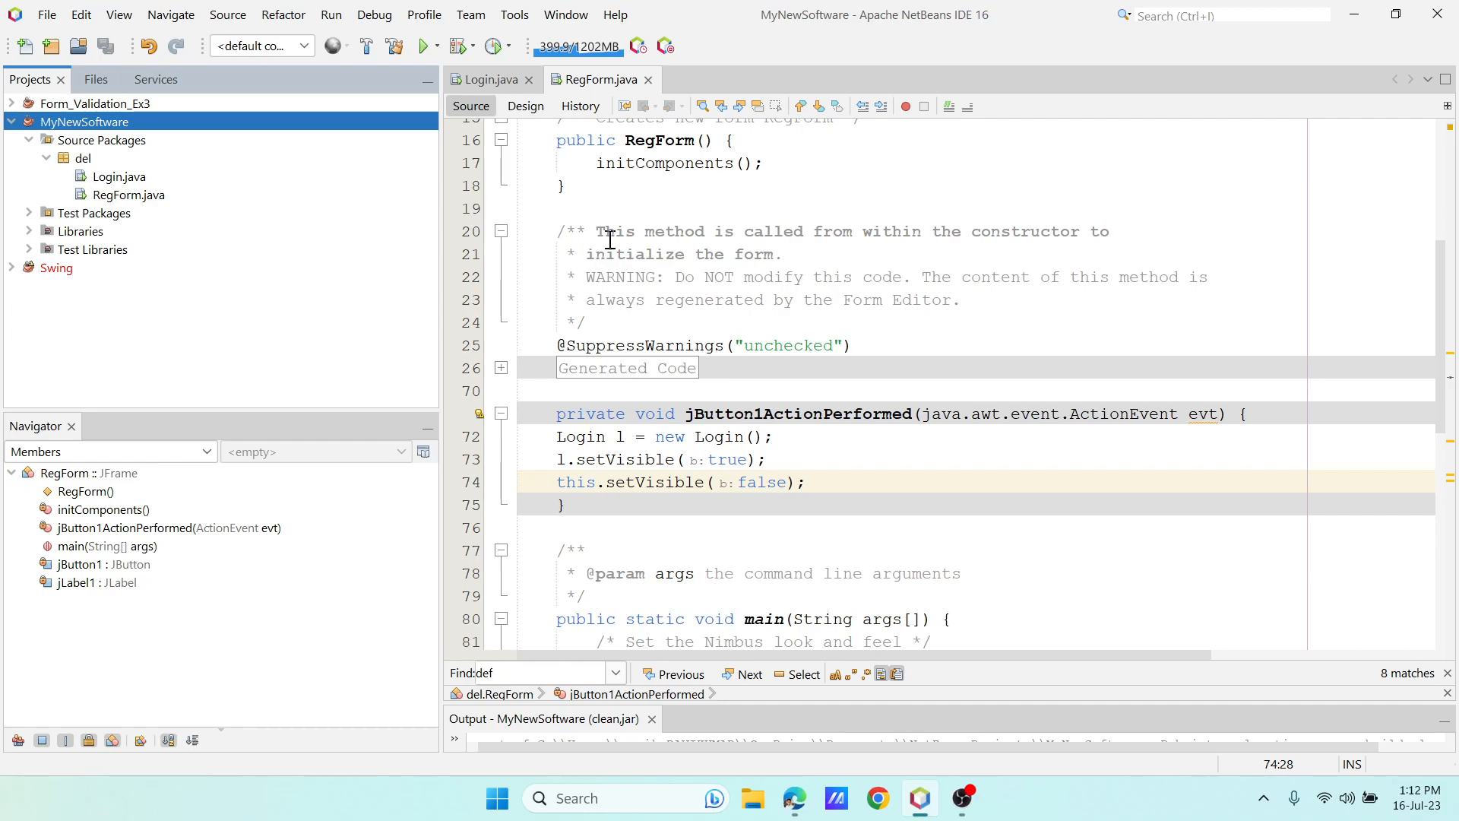
pyautogui.click(648, 80)
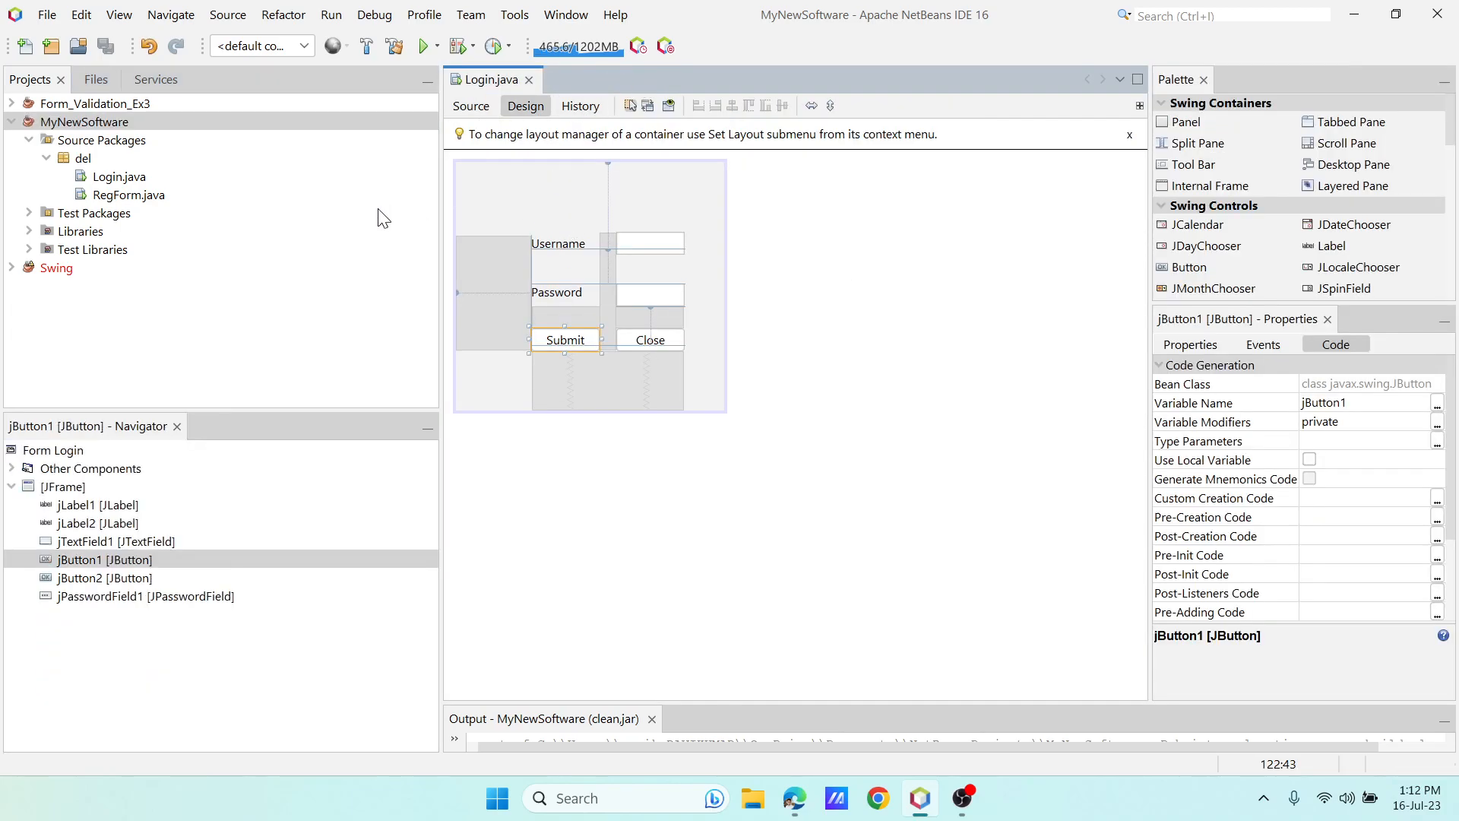
pyautogui.click(88, 122)
pyautogui.rightClick(89, 122)
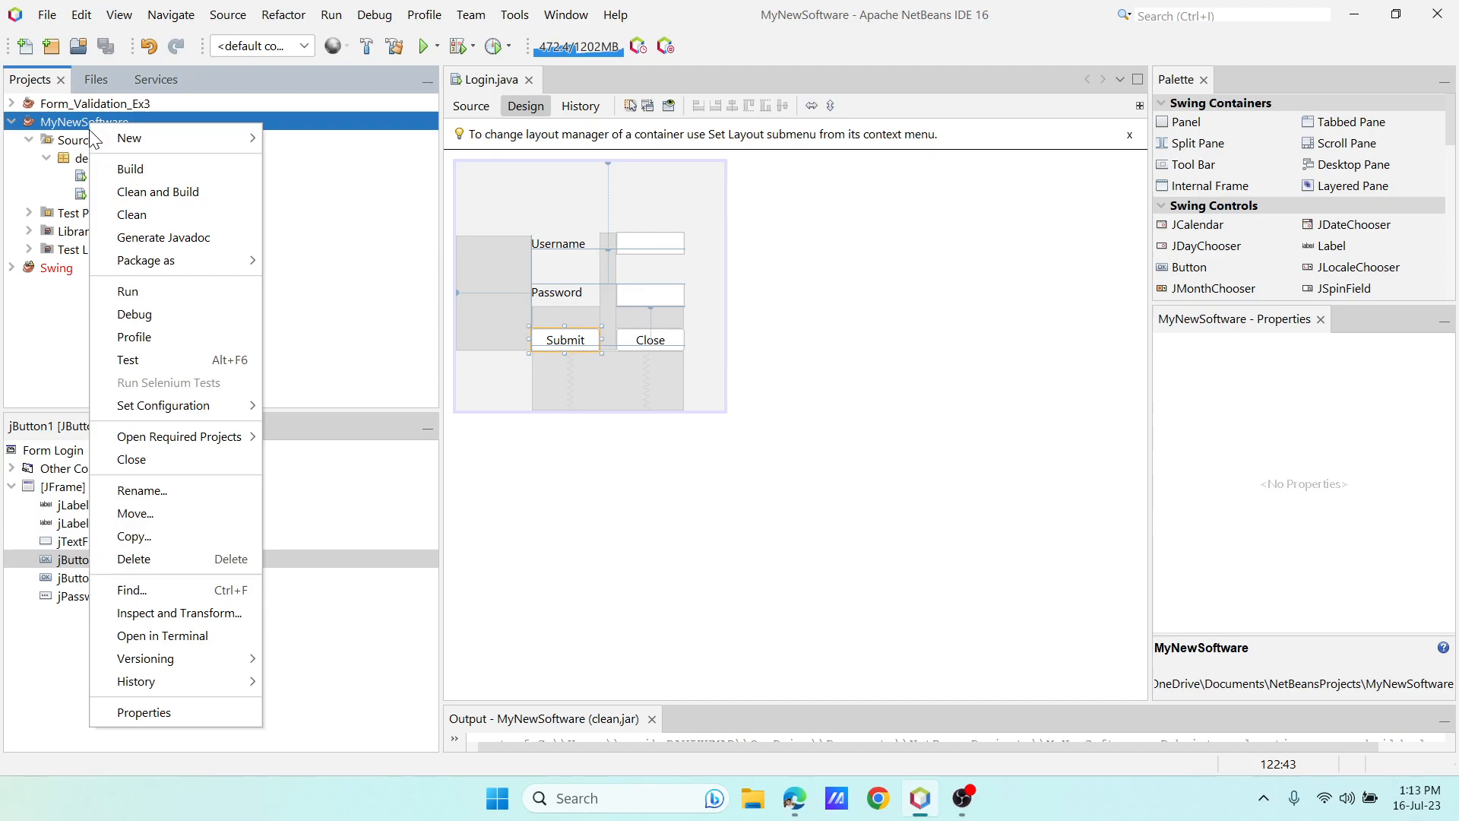
pyautogui.click(162, 288)
# Log in to the running application with username abc and the account password, and dismiss the login message.
pyautogui.click(743, 321)
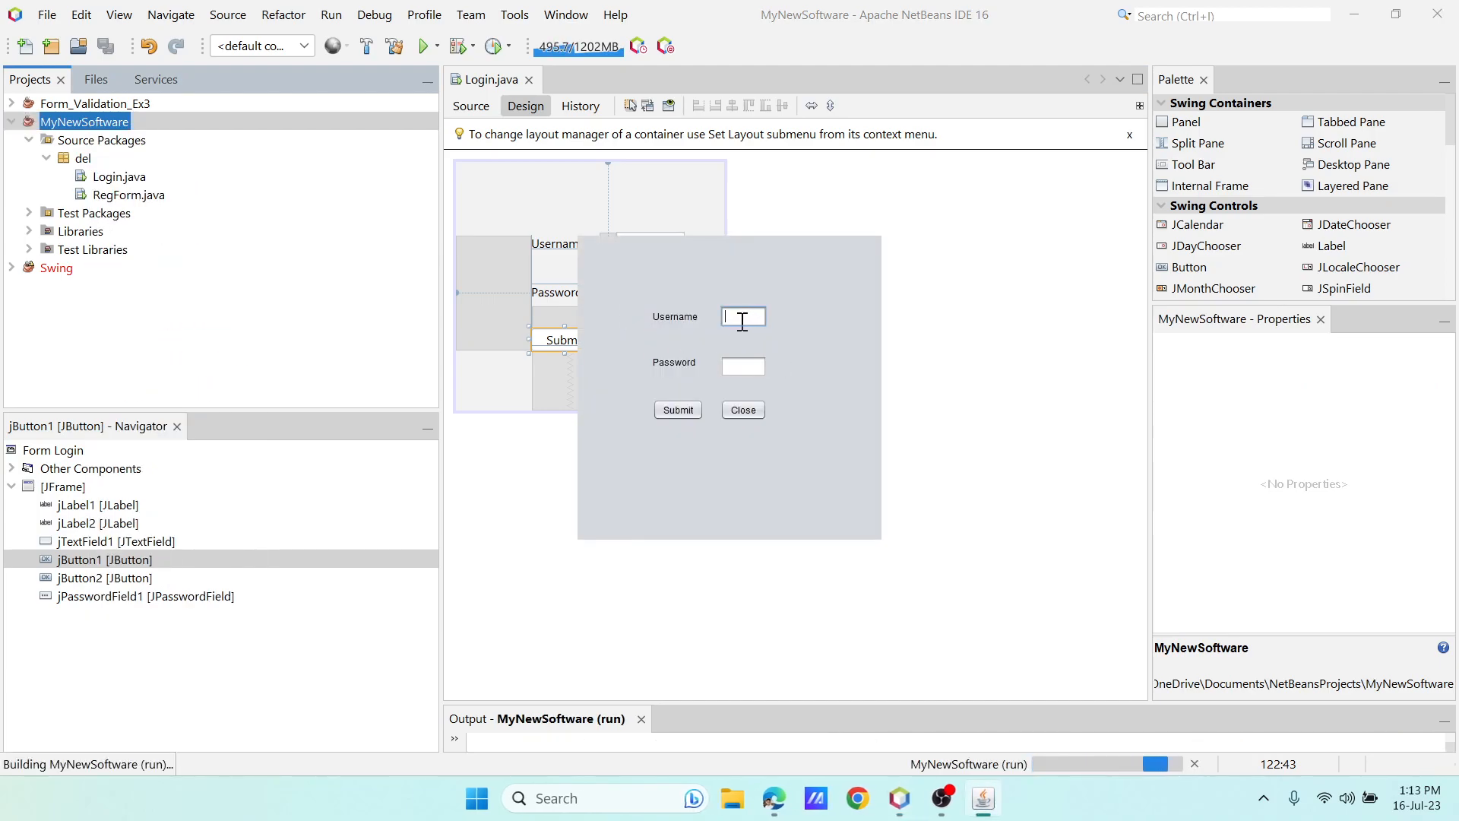
pyautogui.write('abc')
pyautogui.press('Tab')
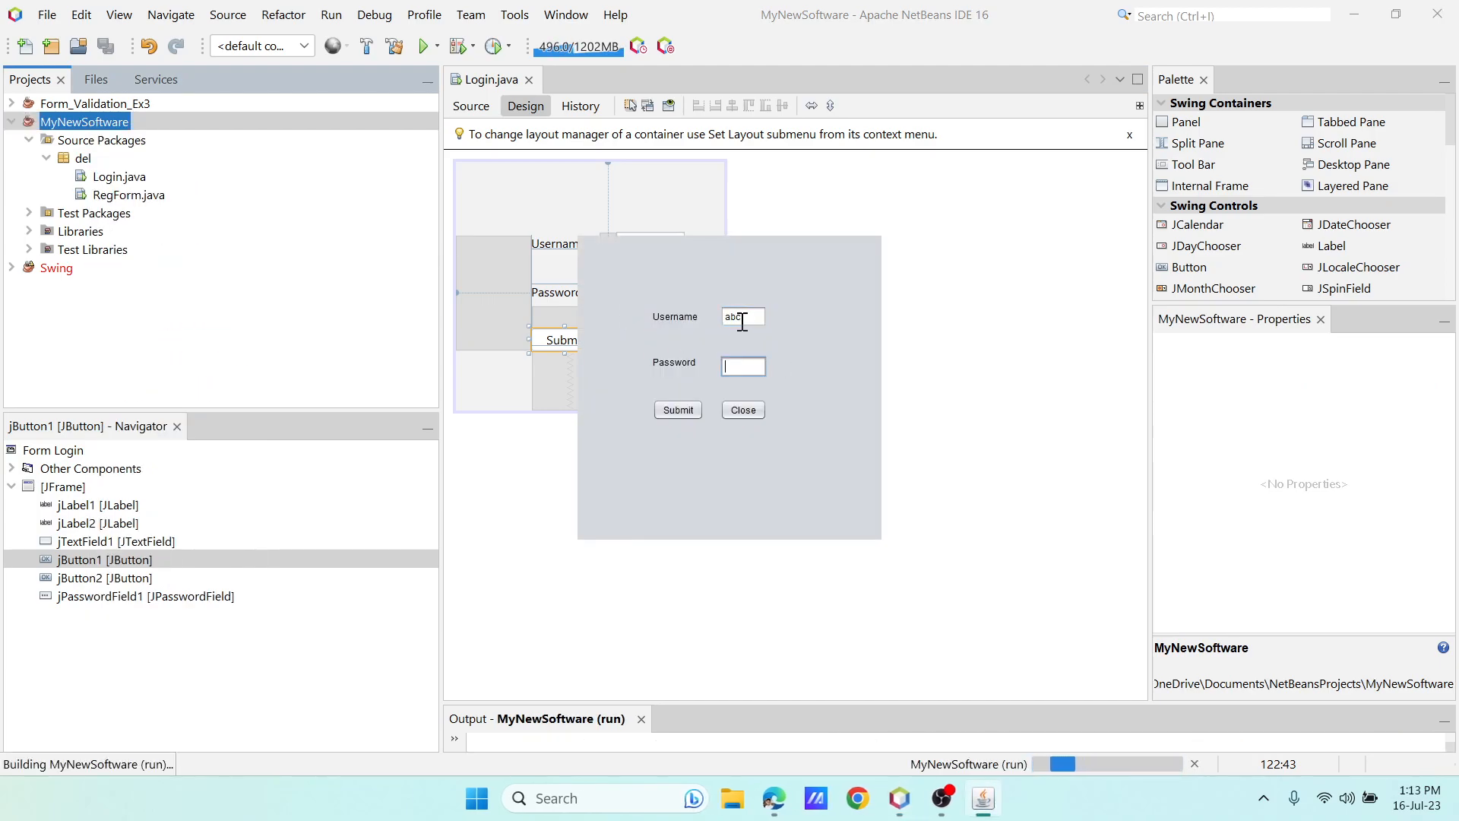
pyautogui.write('abc')
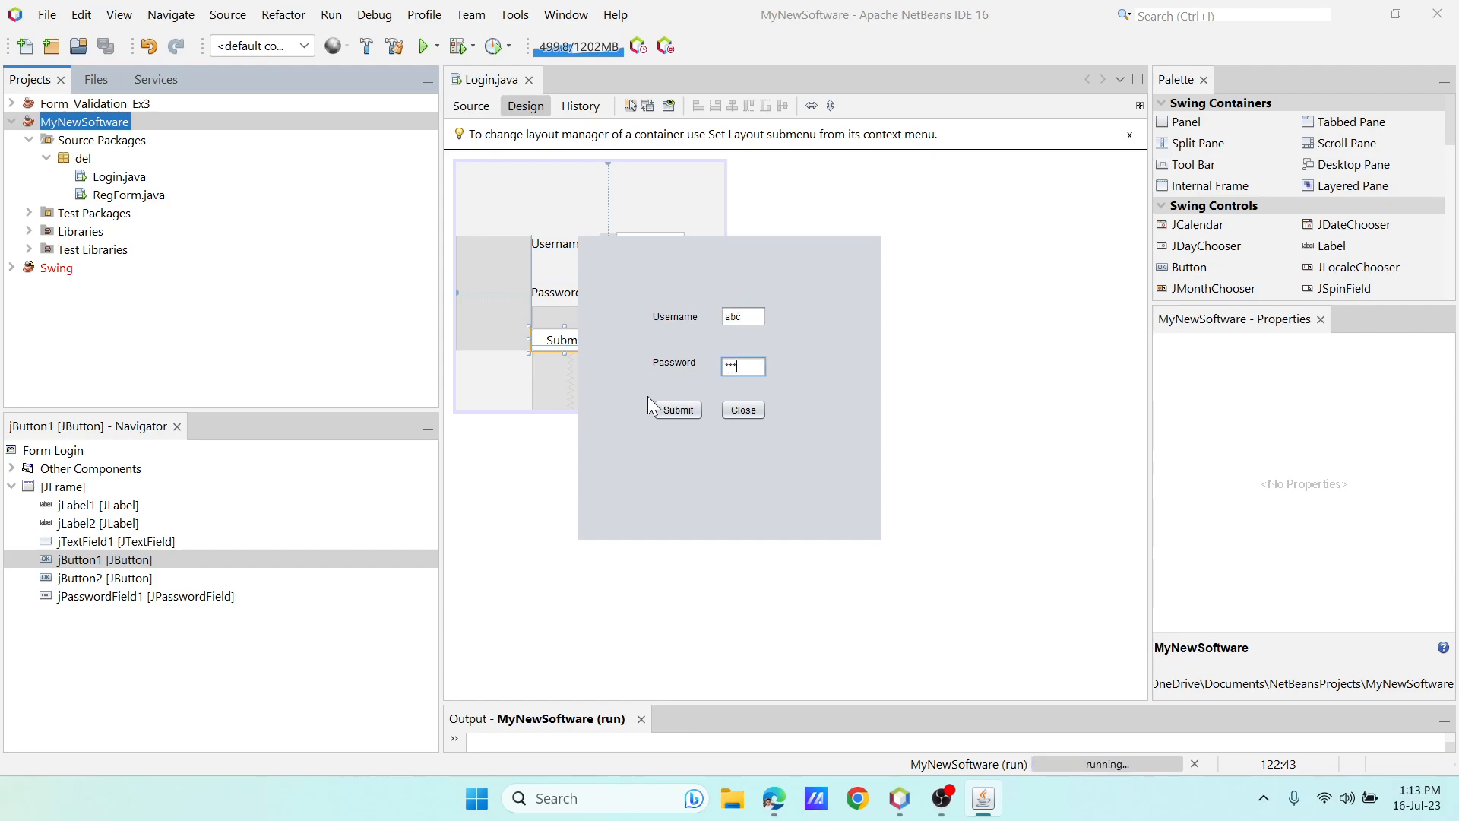
pyautogui.click(684, 409)
pyautogui.click(807, 418)
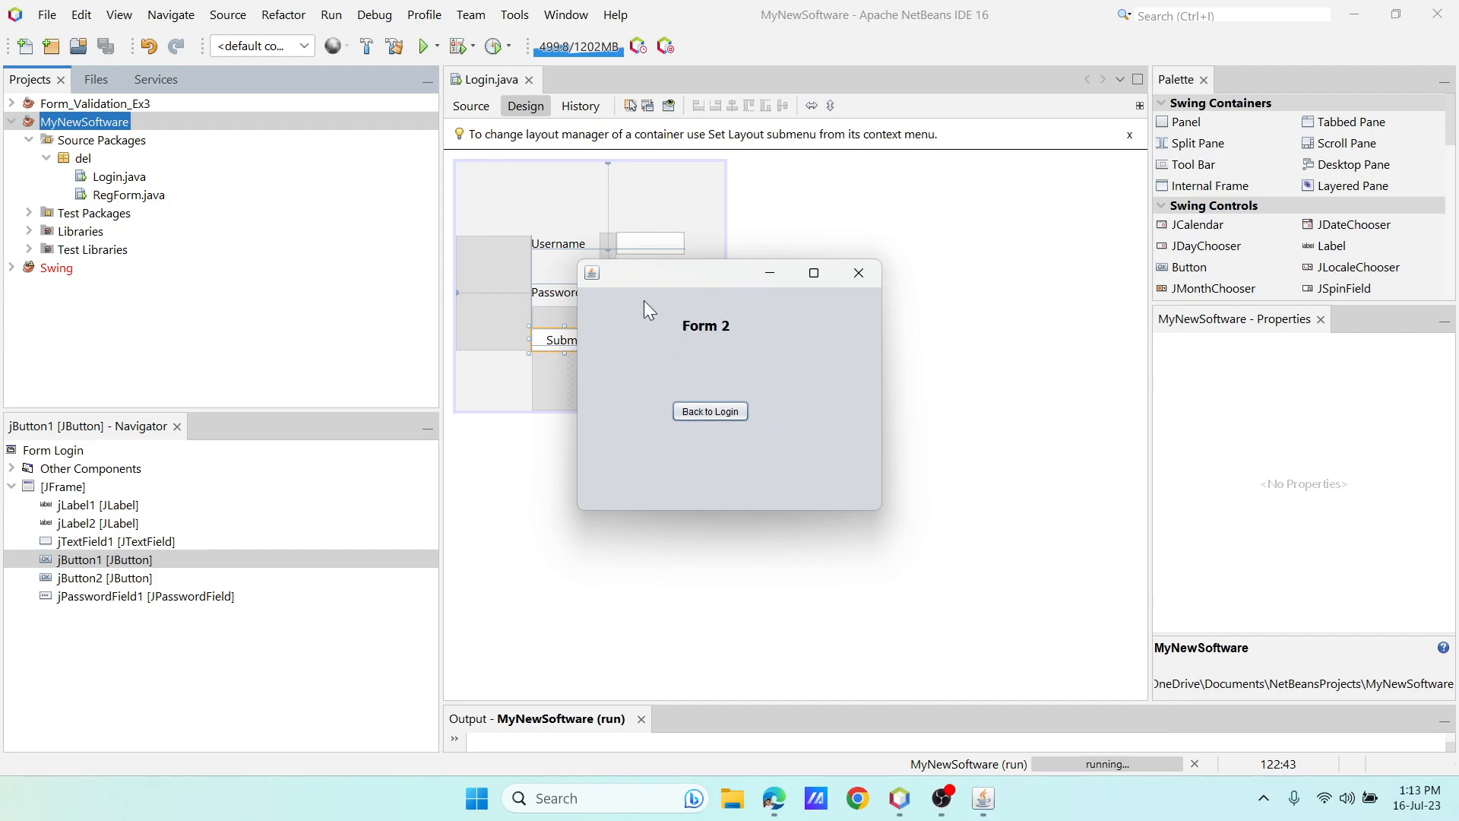
# Return from Form 2 to the Login form and close the running application.
pyautogui.click(709, 410)
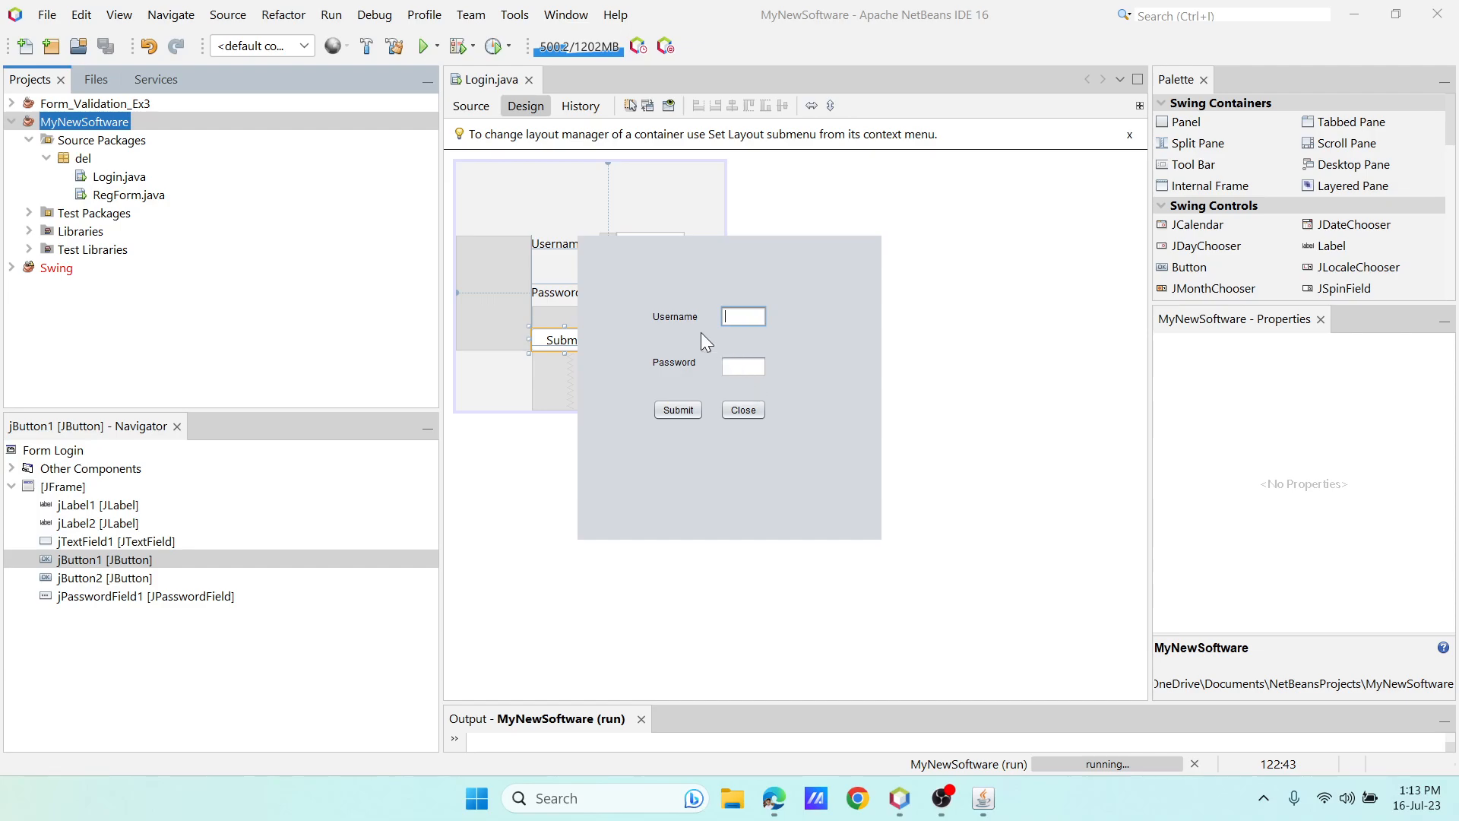
pyautogui.click(738, 414)
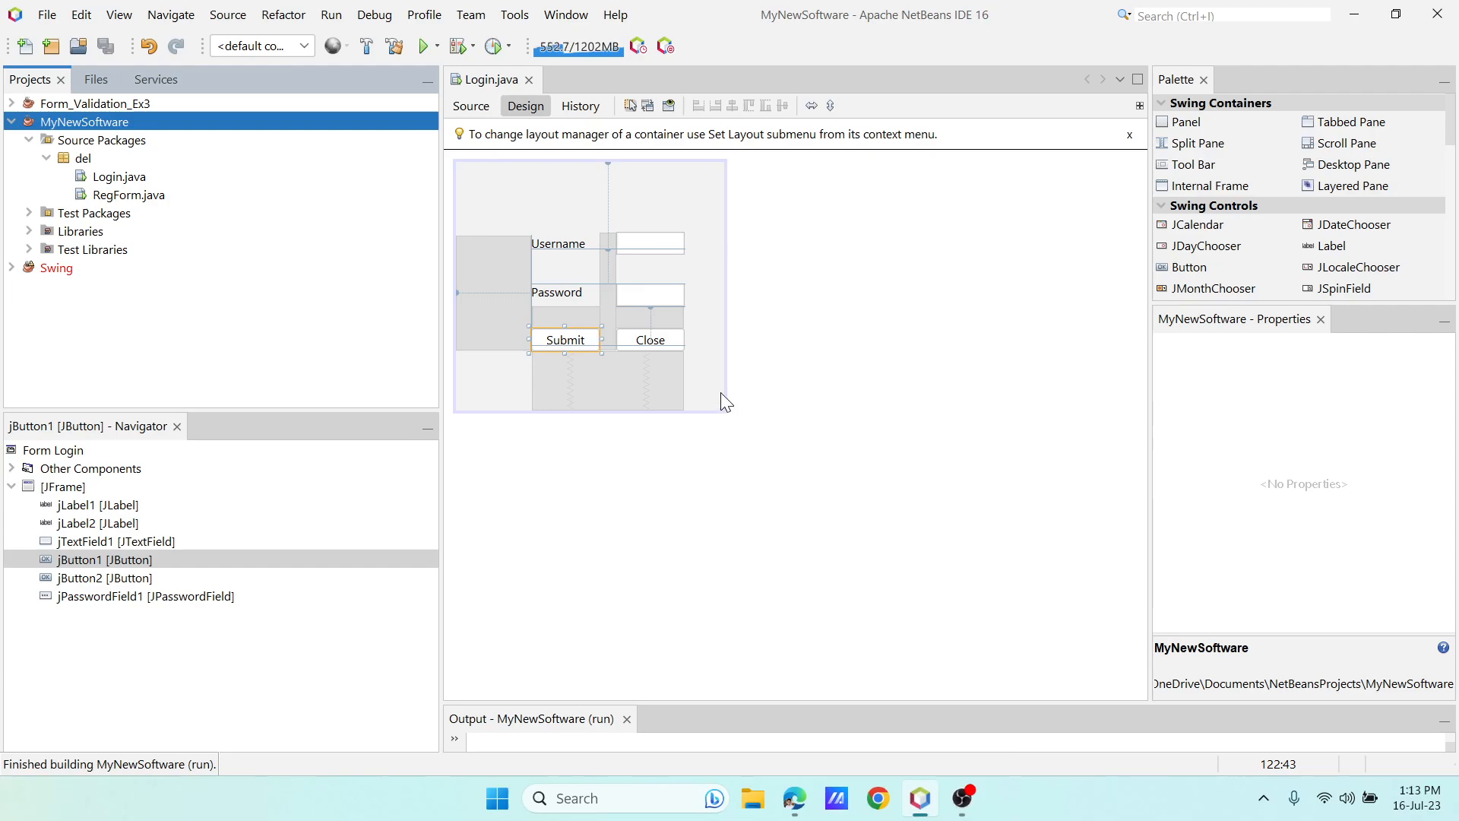
# Choose del.Login as the main class in the MyNewSoftware project's run properties and save the properties.
pyautogui.rightClick(80, 125)
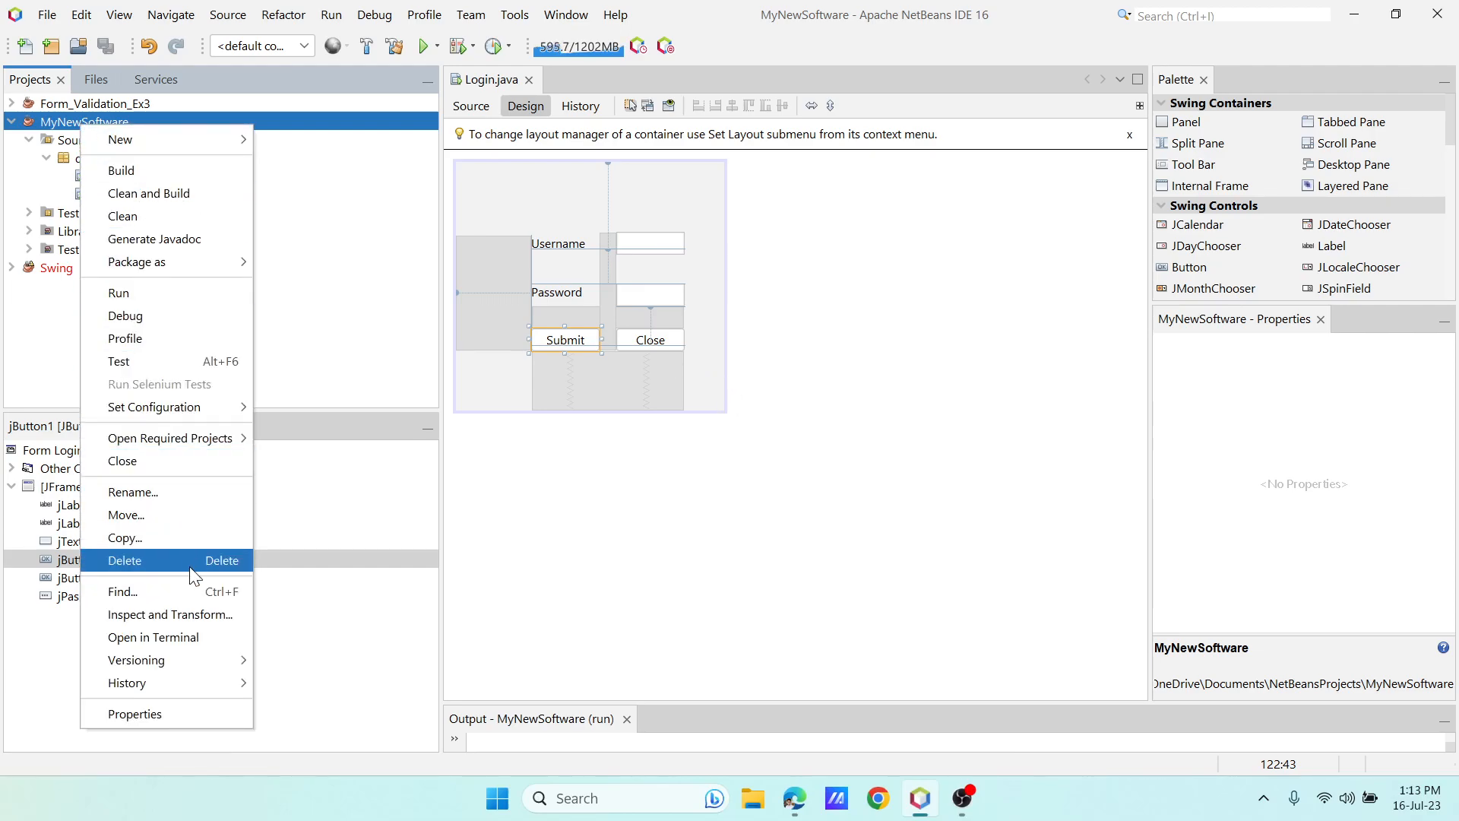
pyautogui.click(216, 715)
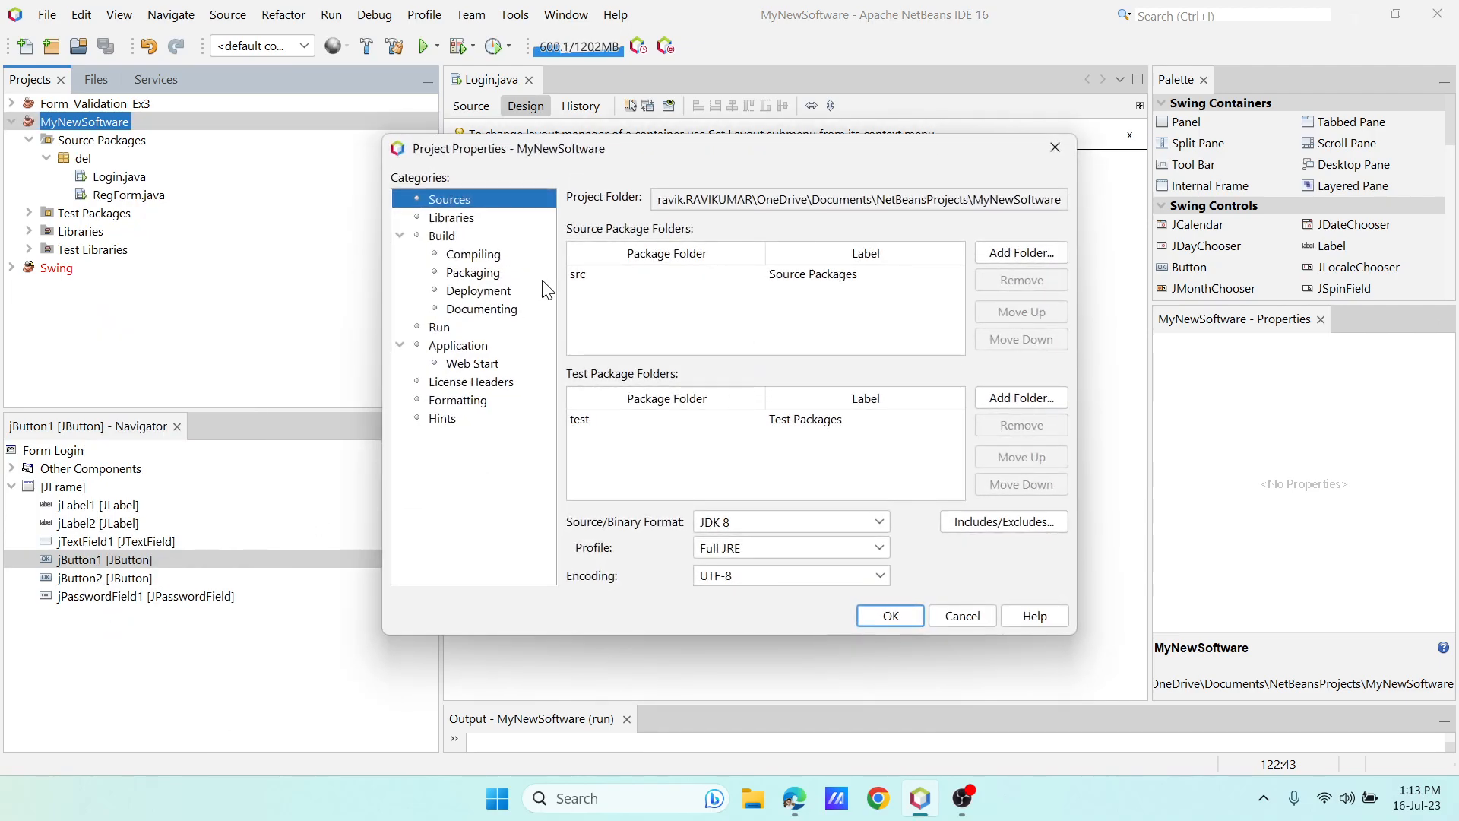
pyautogui.click(440, 326)
pyautogui.press('ctrl')
pyautogui.press('ctrl')
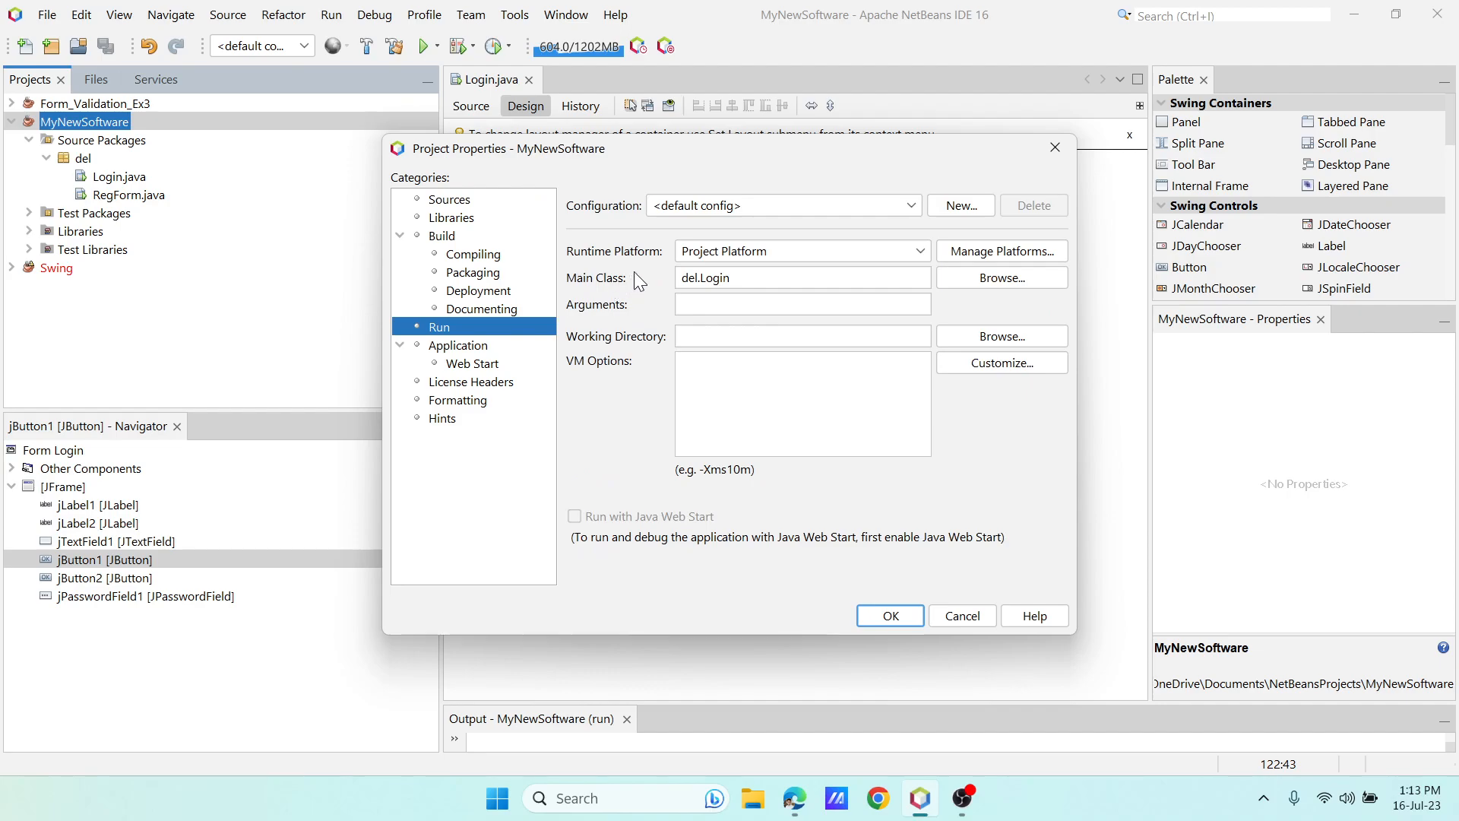
pyautogui.click(971, 280)
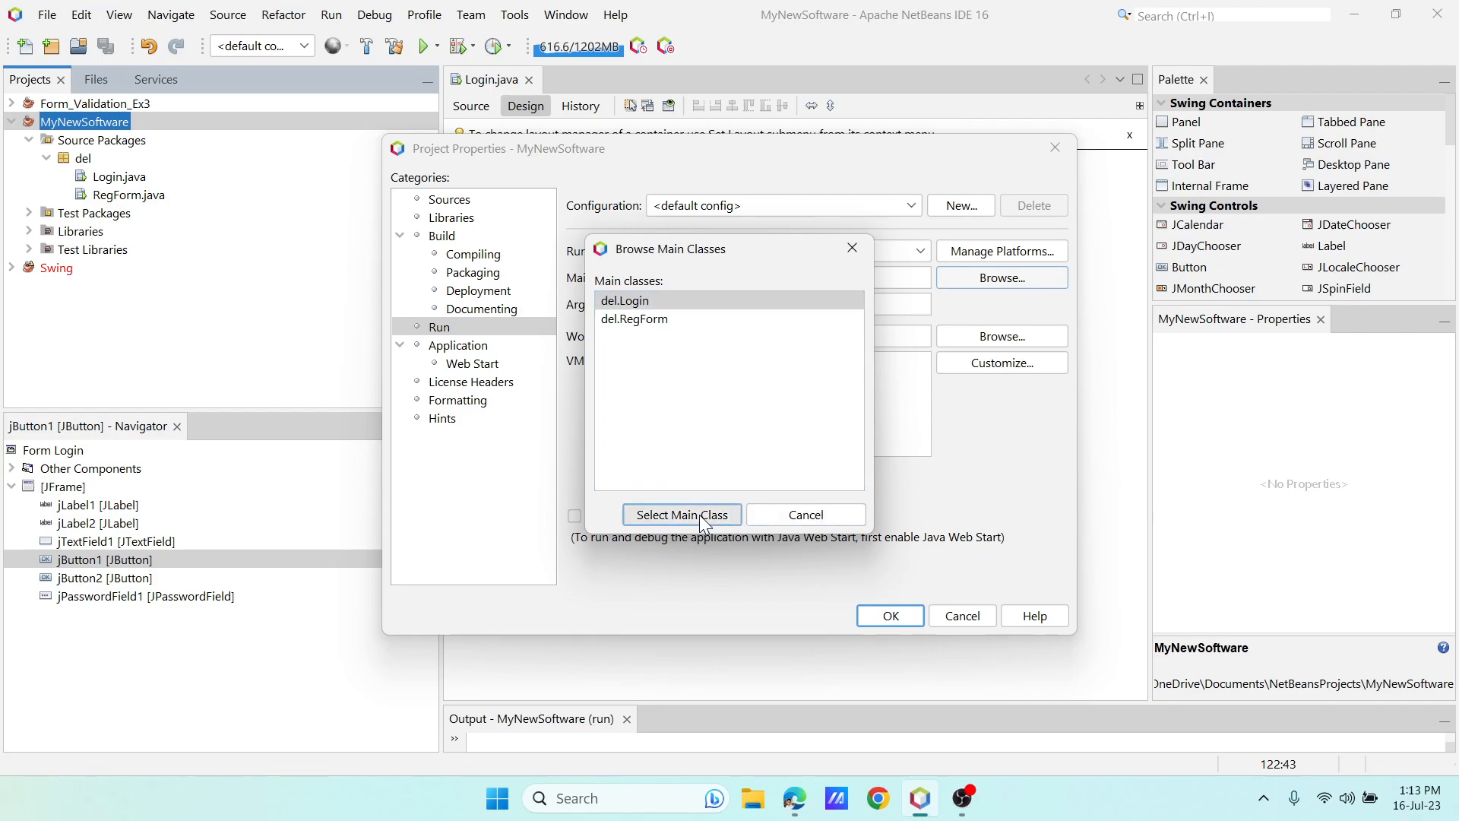
pyautogui.click(700, 514)
pyautogui.click(891, 617)
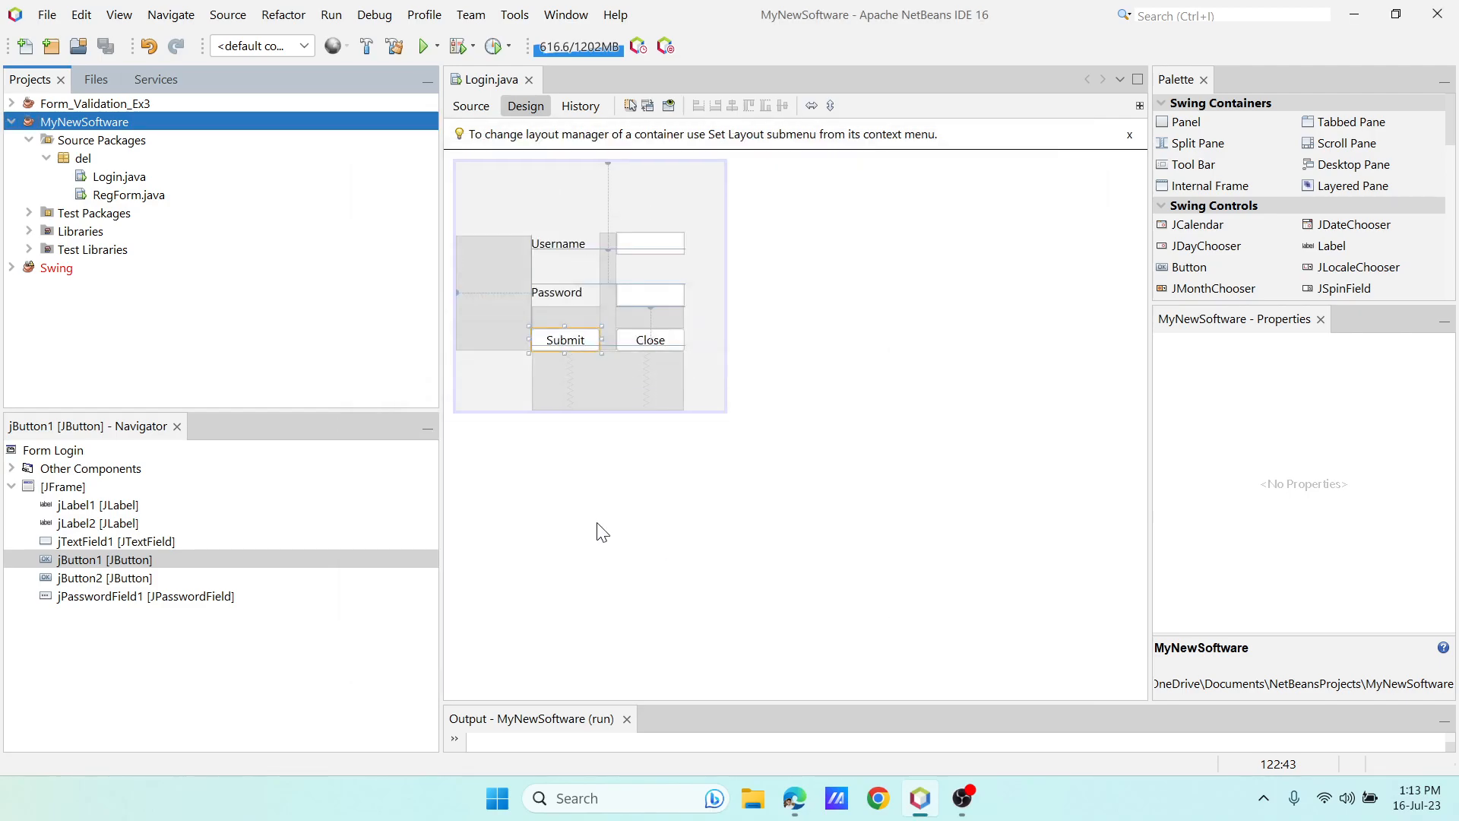
# Clean and build the MyNewSoftware project and examine the path of MyNewSoftware.jar in the enlarged build output.
pyautogui.rightClick(81, 119)
pyautogui.click(145, 186)
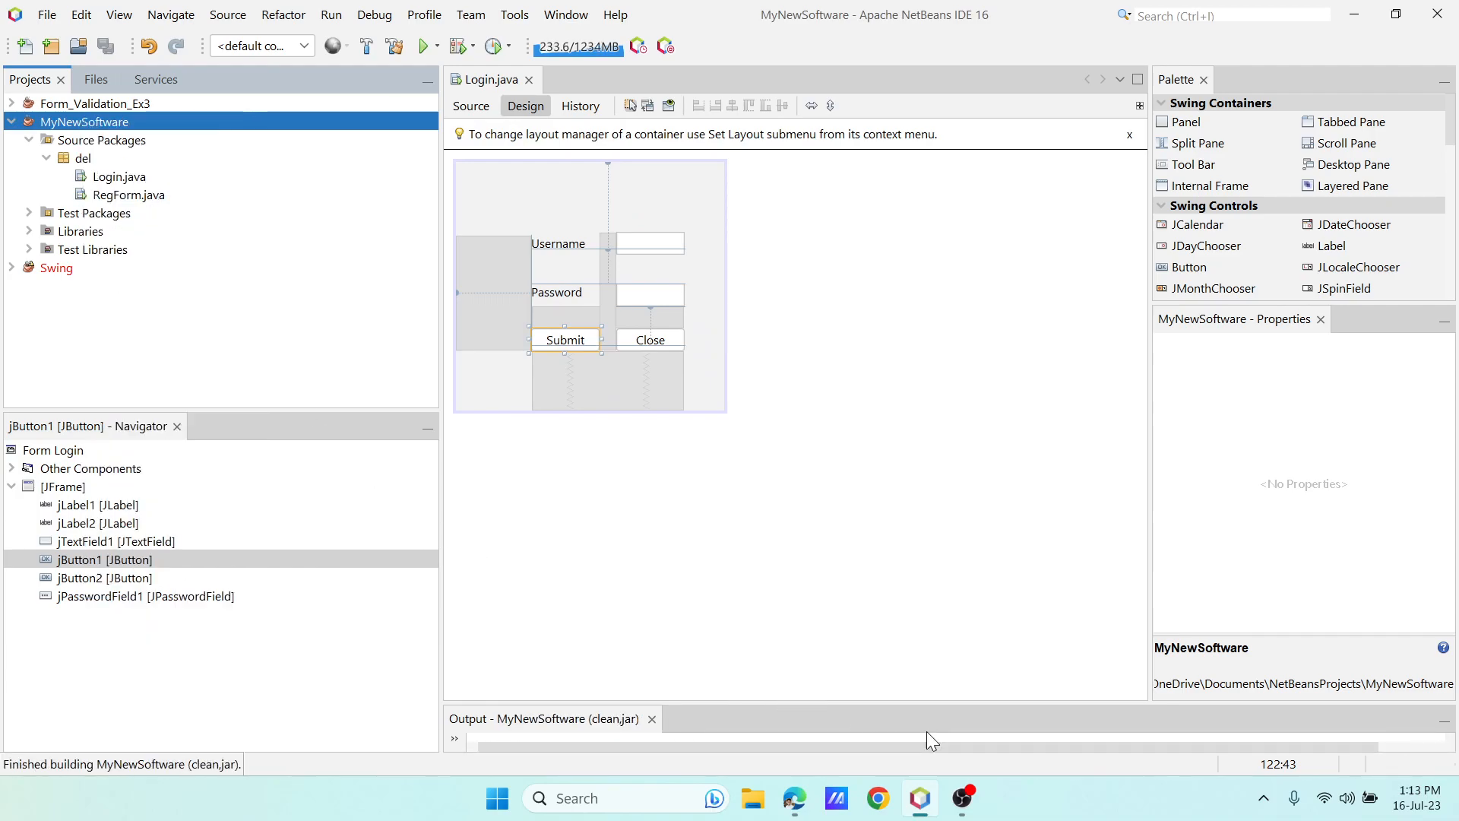
pyautogui.moveTo(920, 701); pyautogui.dragTo(890, 428)
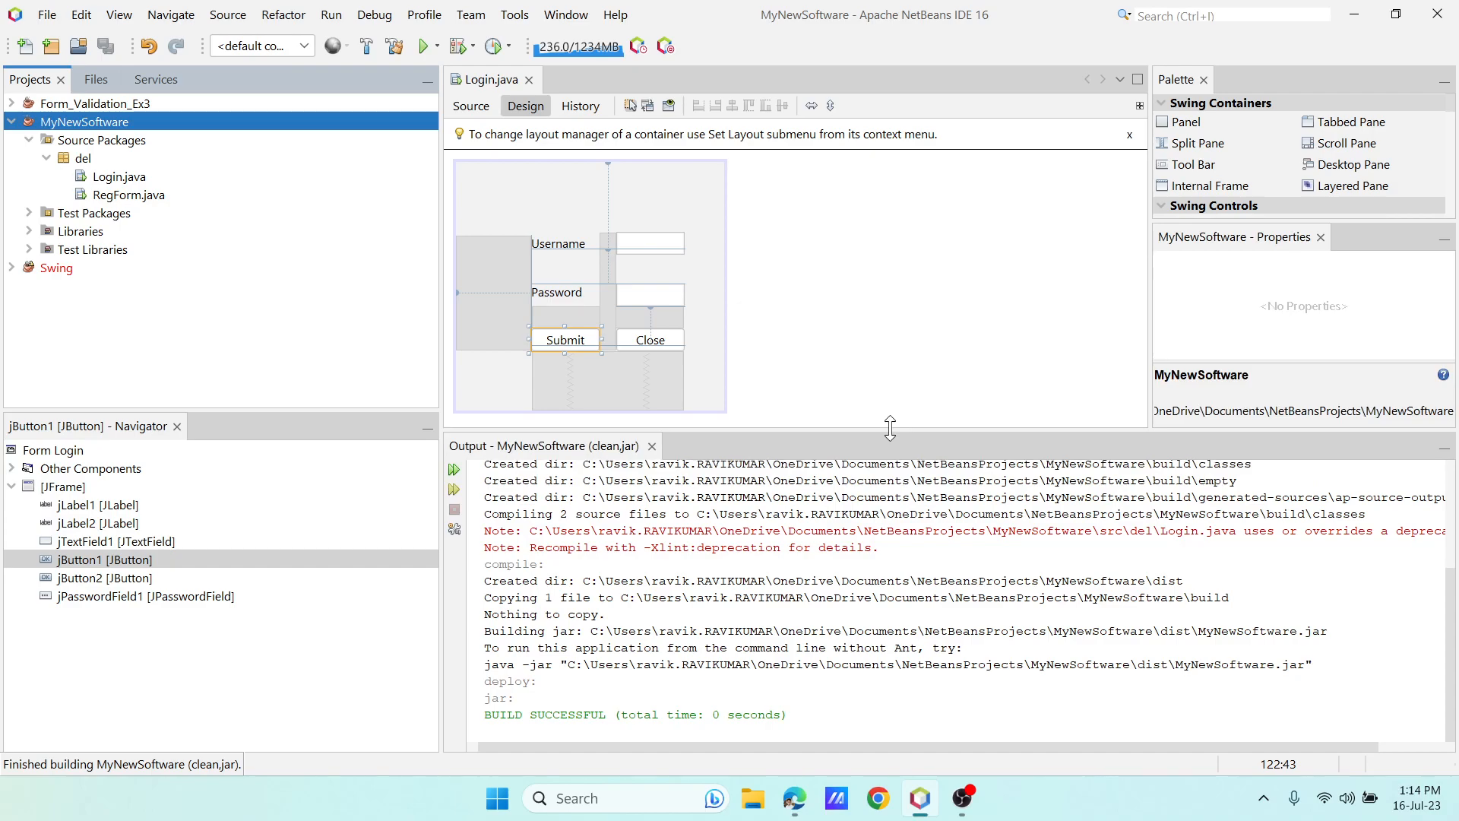
pyautogui.moveTo(598, 666); pyautogui.dragTo(1305, 669)
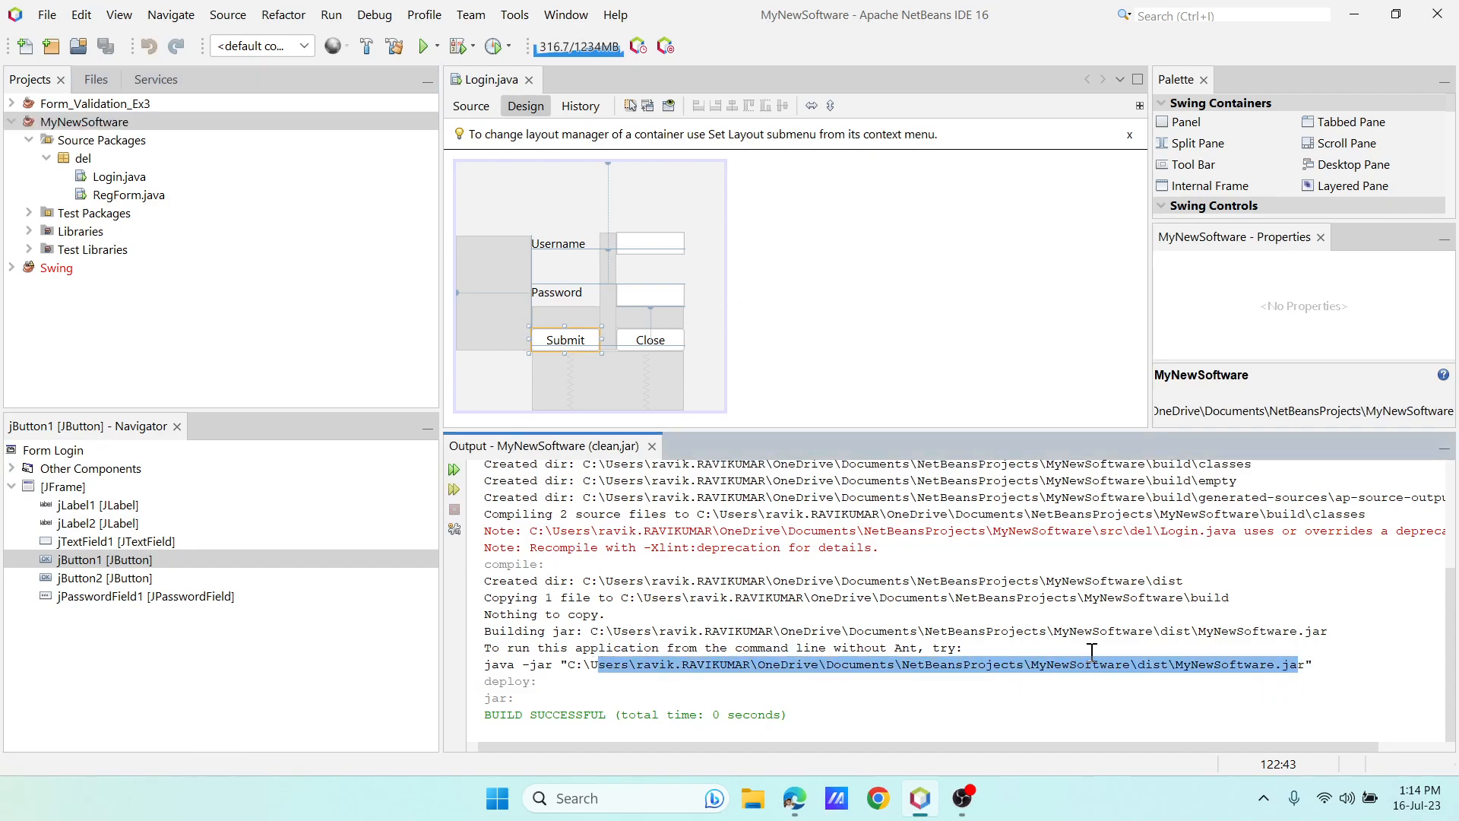
pyautogui.moveTo(1046, 665); pyautogui.dragTo(1308, 669)
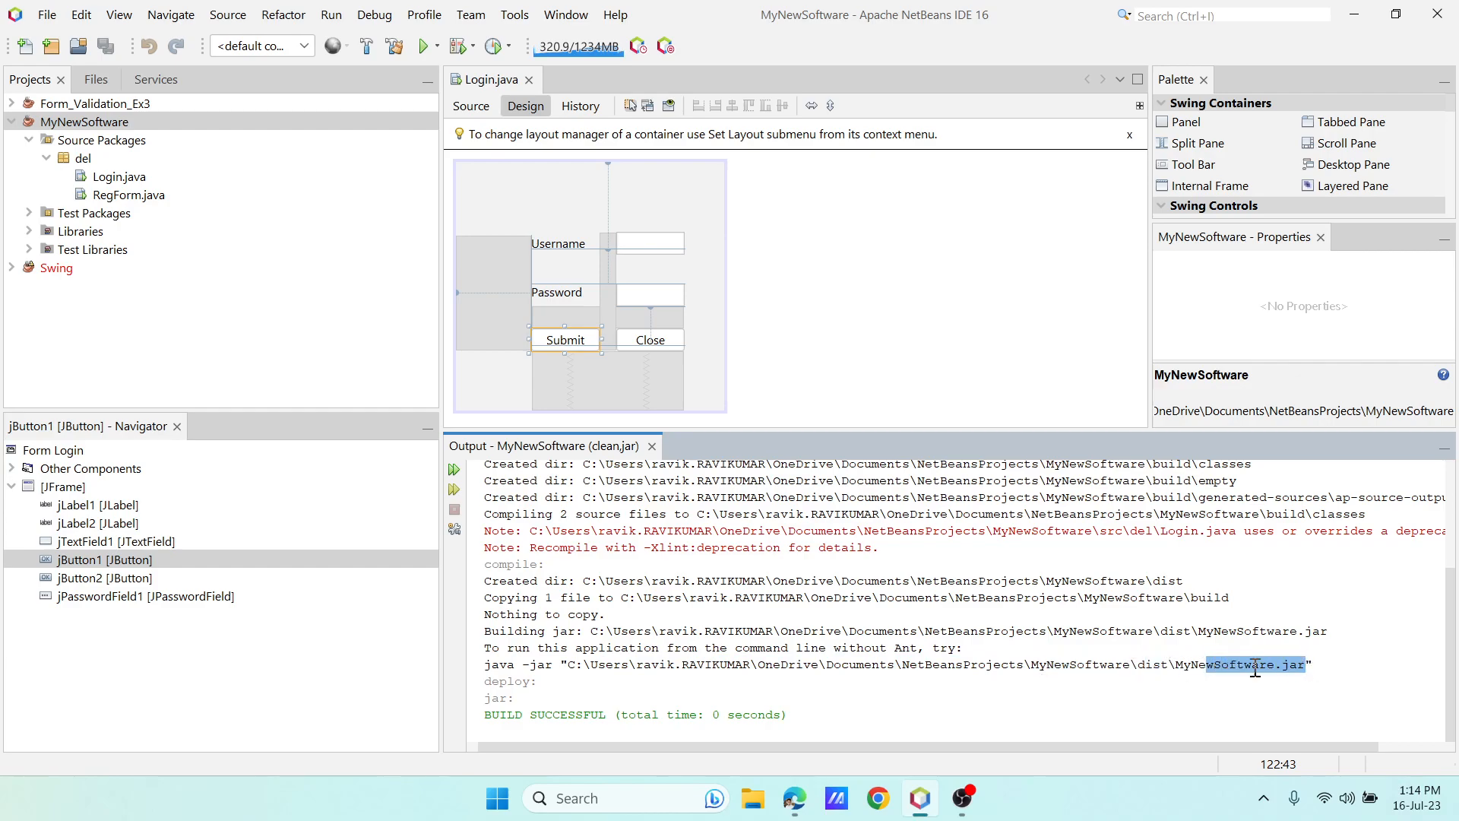
# Switch to File Explorer and locate the MyNewSoftware JAR in Documents\NetBeansProjects\MyNewSoftware\dist.
pyautogui.click(753, 798)
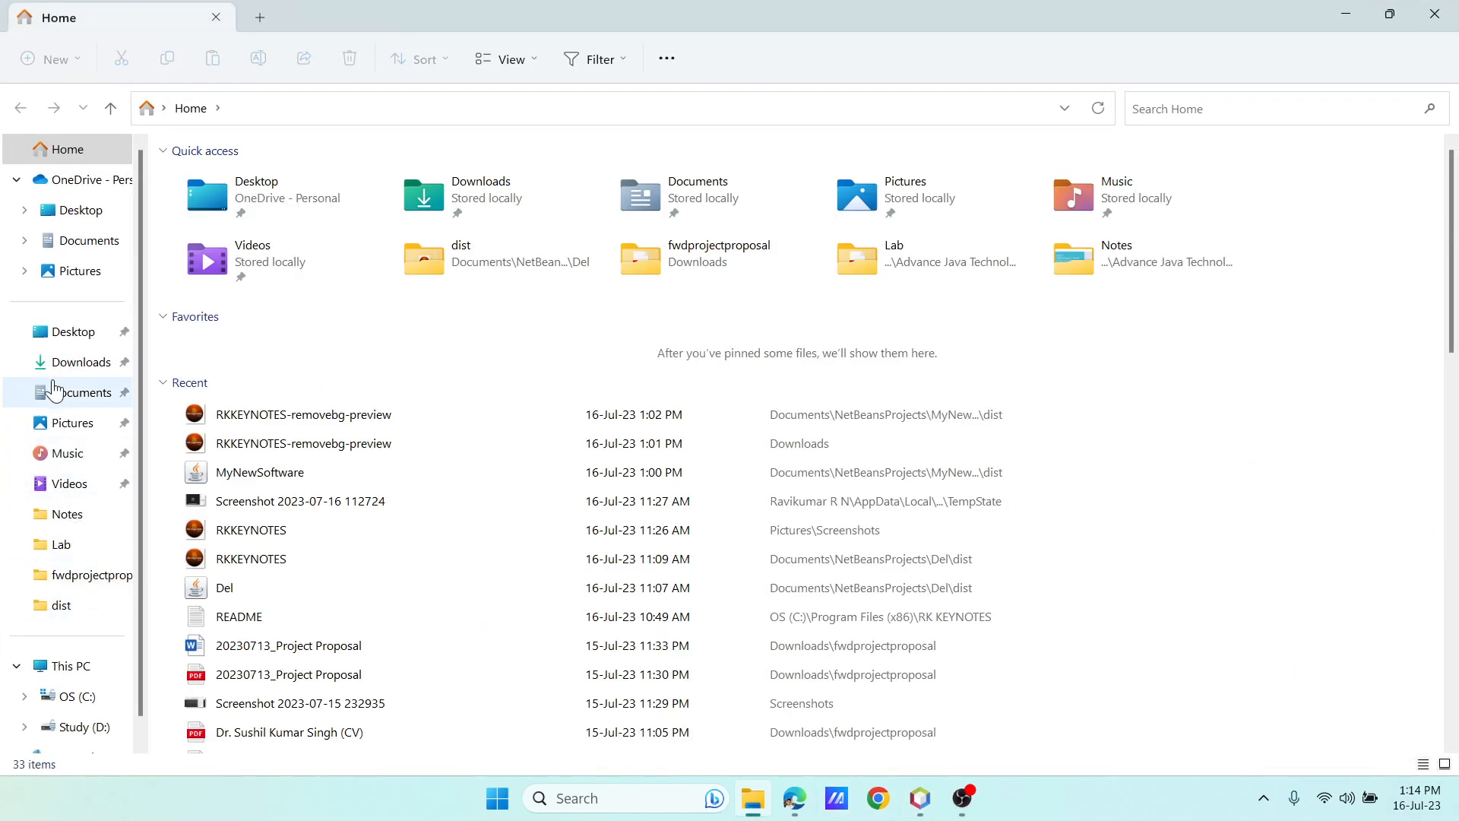
pyautogui.click(65, 392)
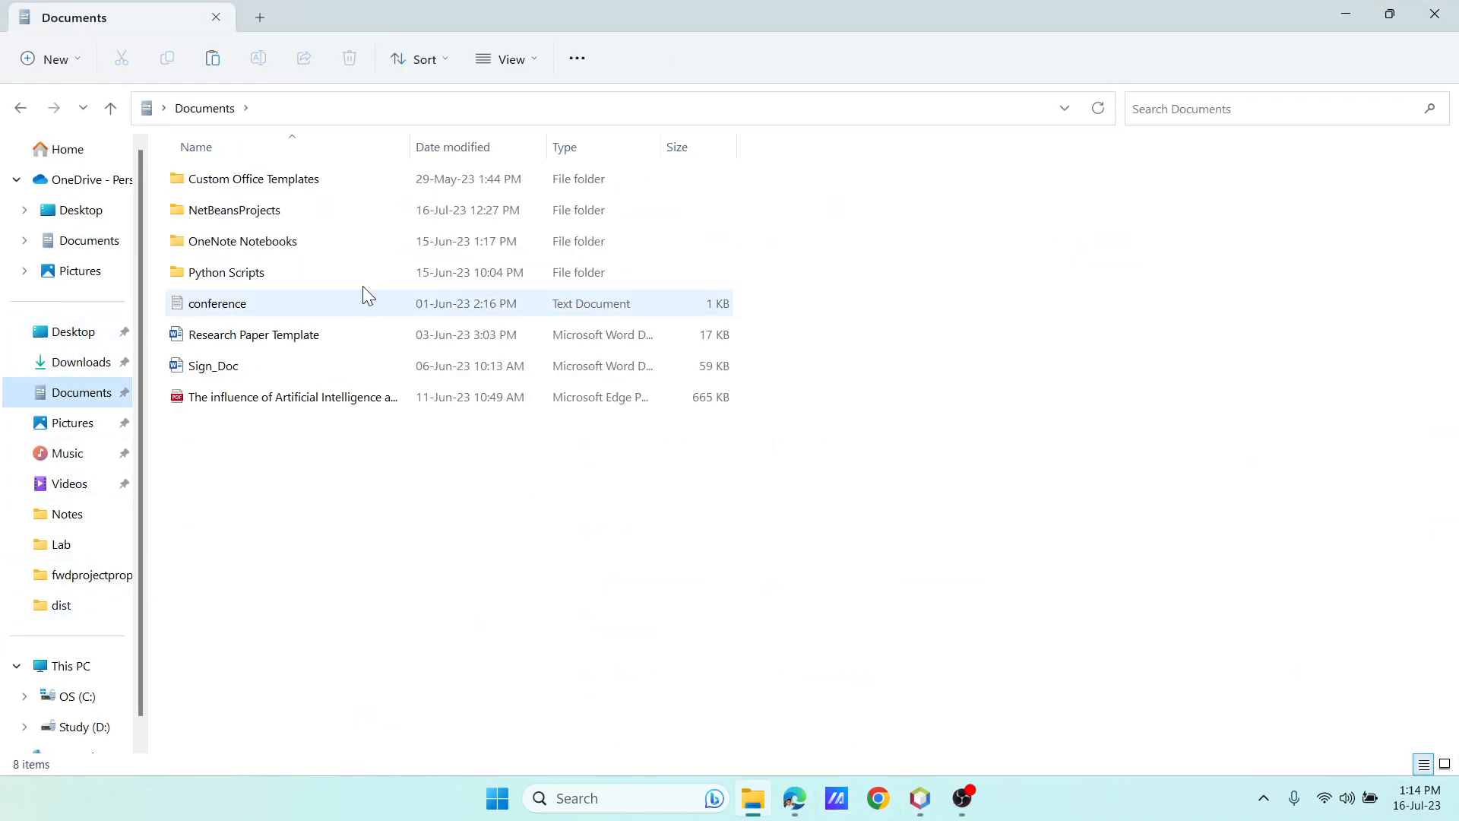
pyautogui.doubleClick(263, 210)
pyautogui.doubleClick(263, 249)
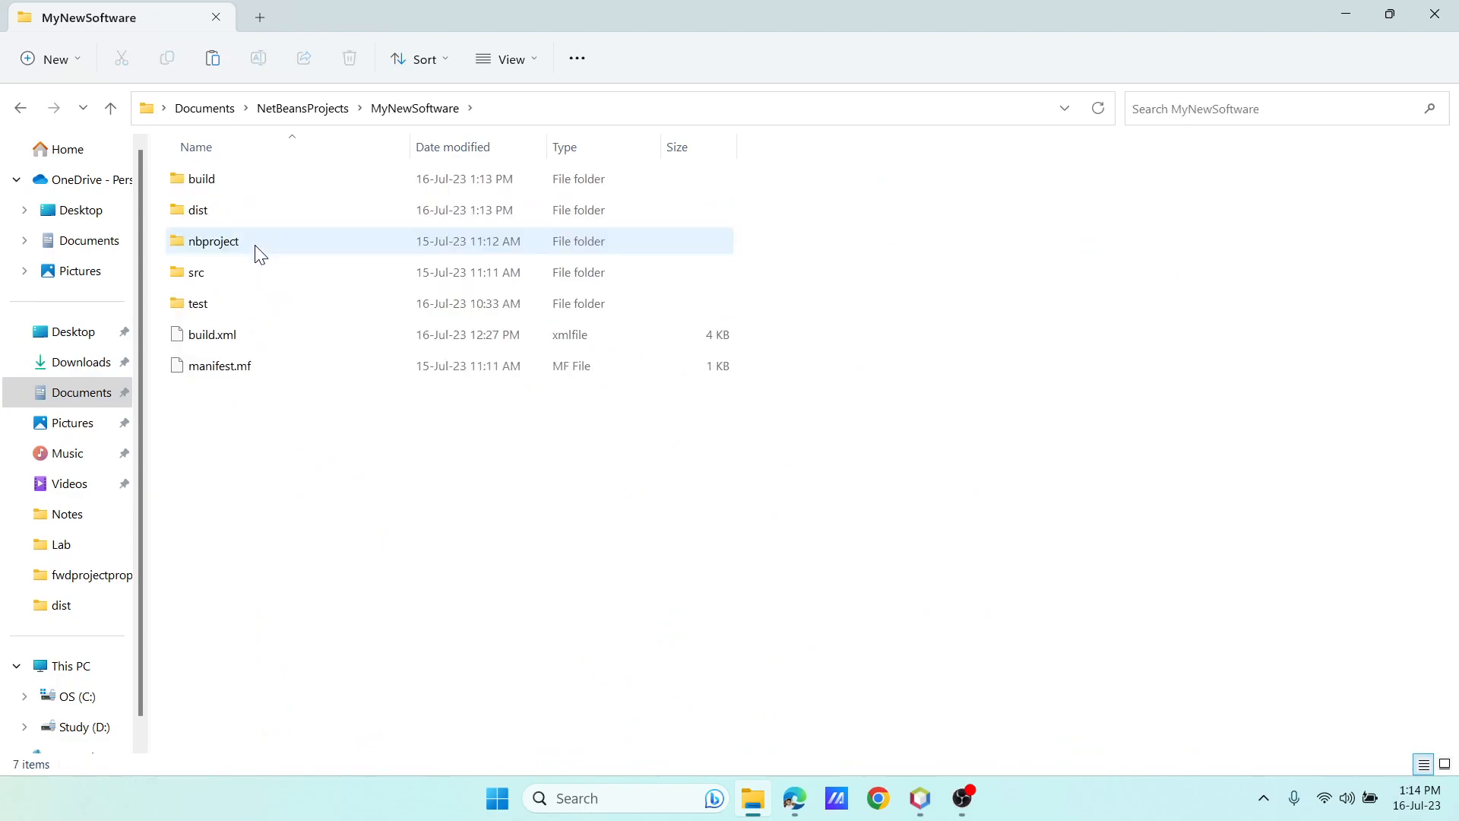
pyautogui.doubleClick(253, 211)
pyautogui.click(266, 188)
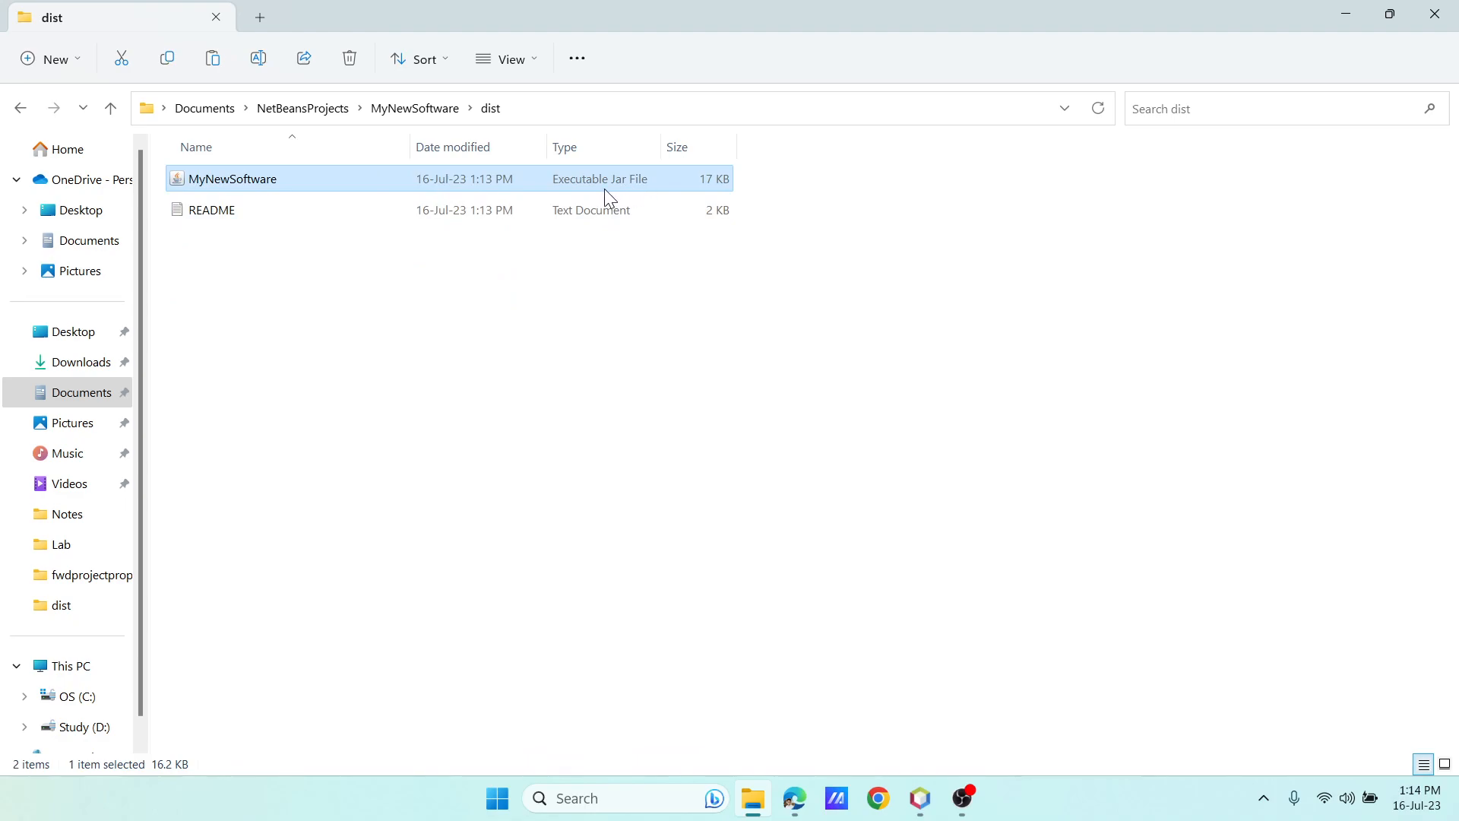
pyautogui.click(643, 346)
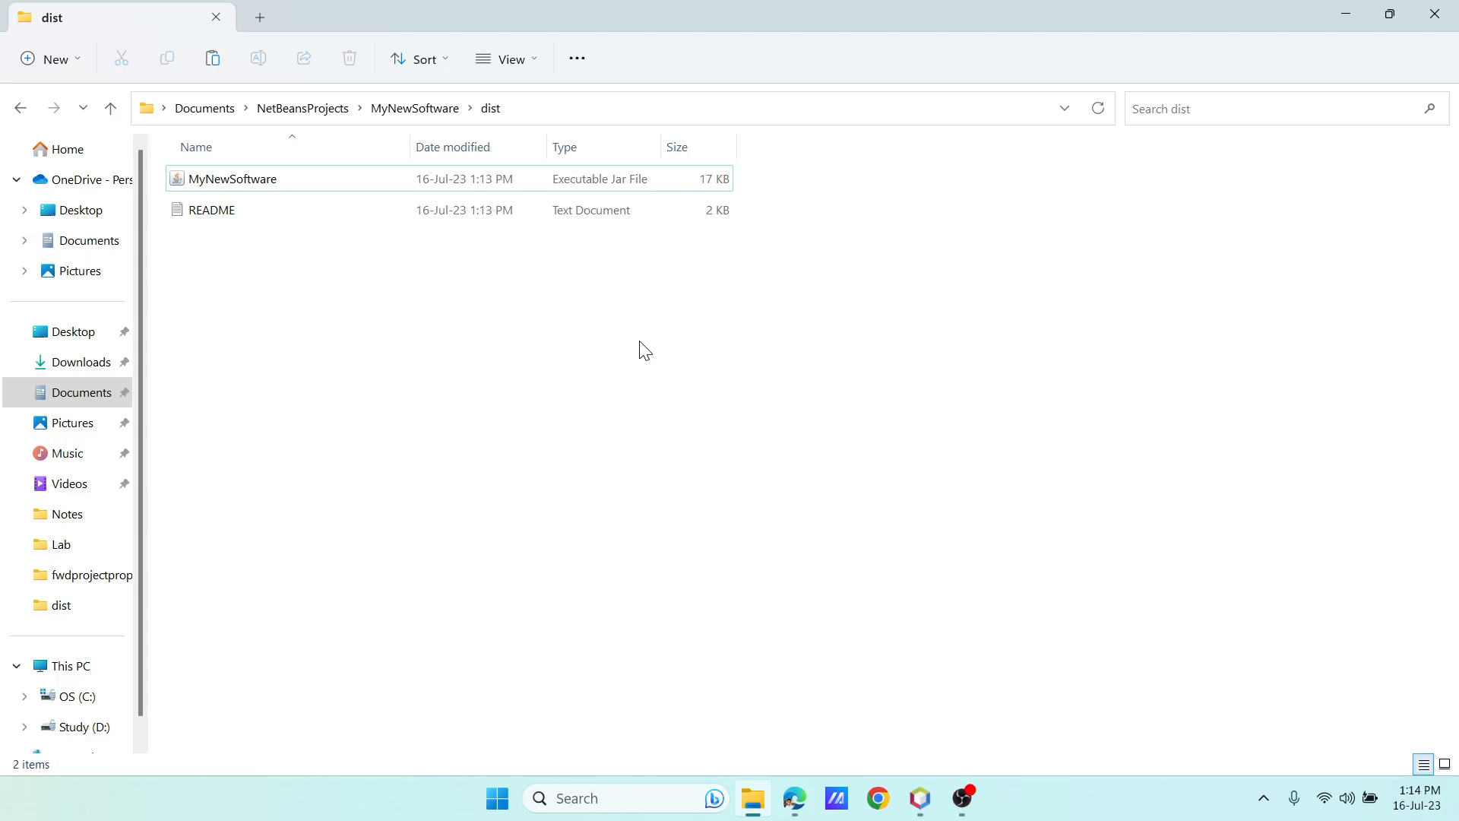
# Switch to Microsoft Edge and open the Install Creator Pro program download link in Clickteam's Download Centre.
pyautogui.click(794, 798)
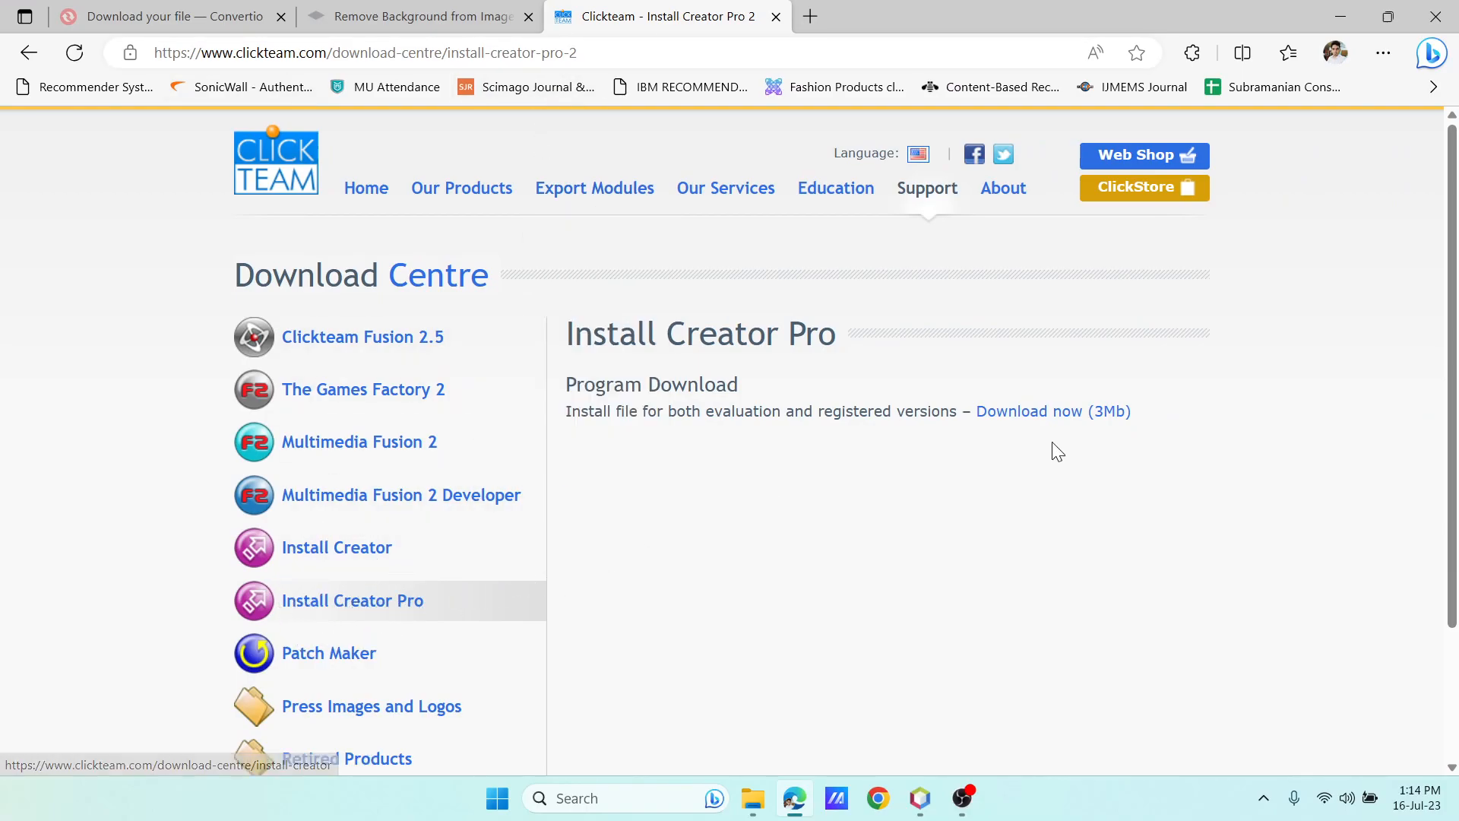
pyautogui.click(1088, 415)
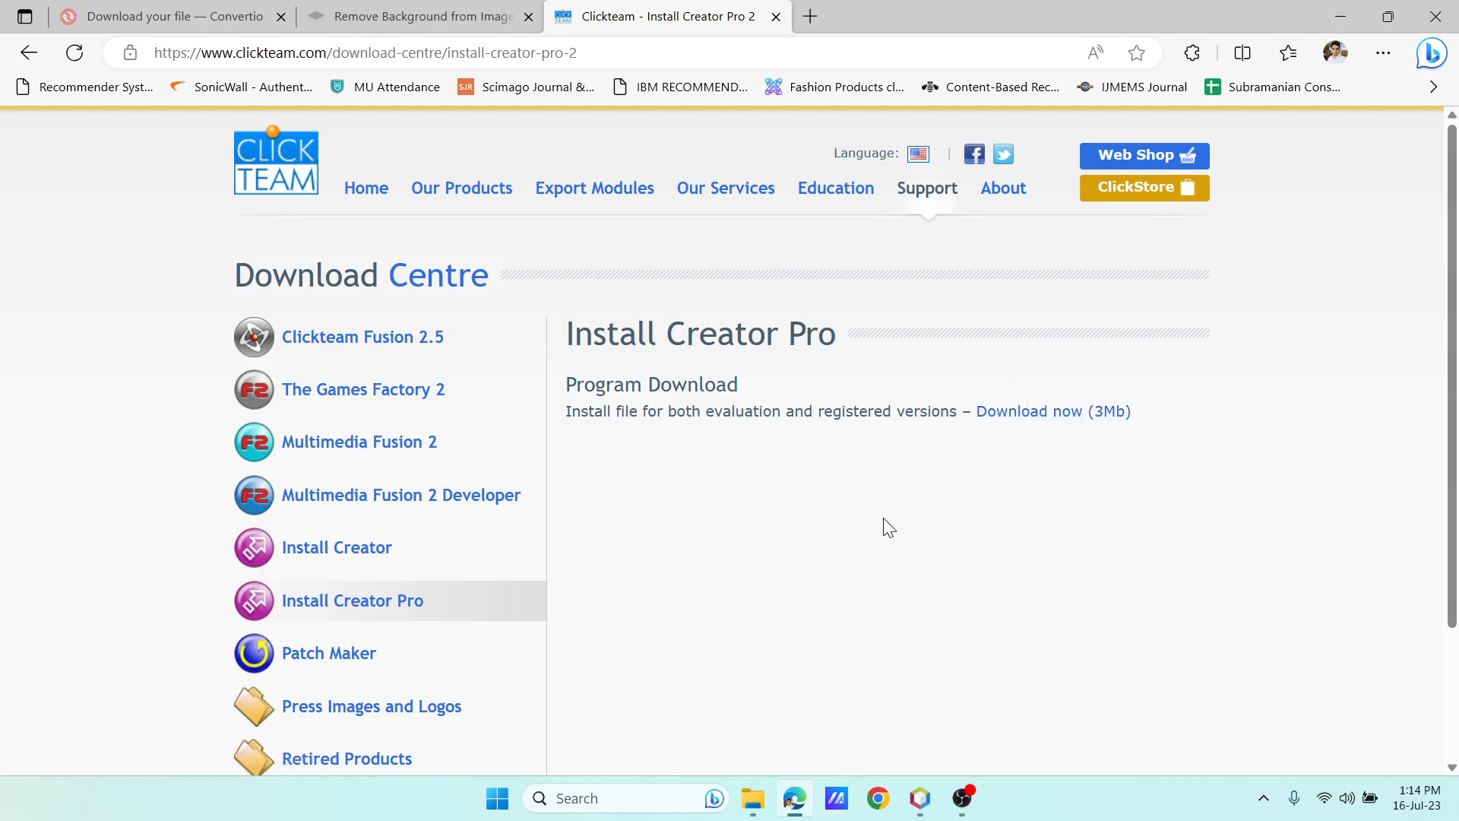
# Search Windows for Install Creator Pro and launch it.
pyautogui.press('super')
pyautogui.write('inst')
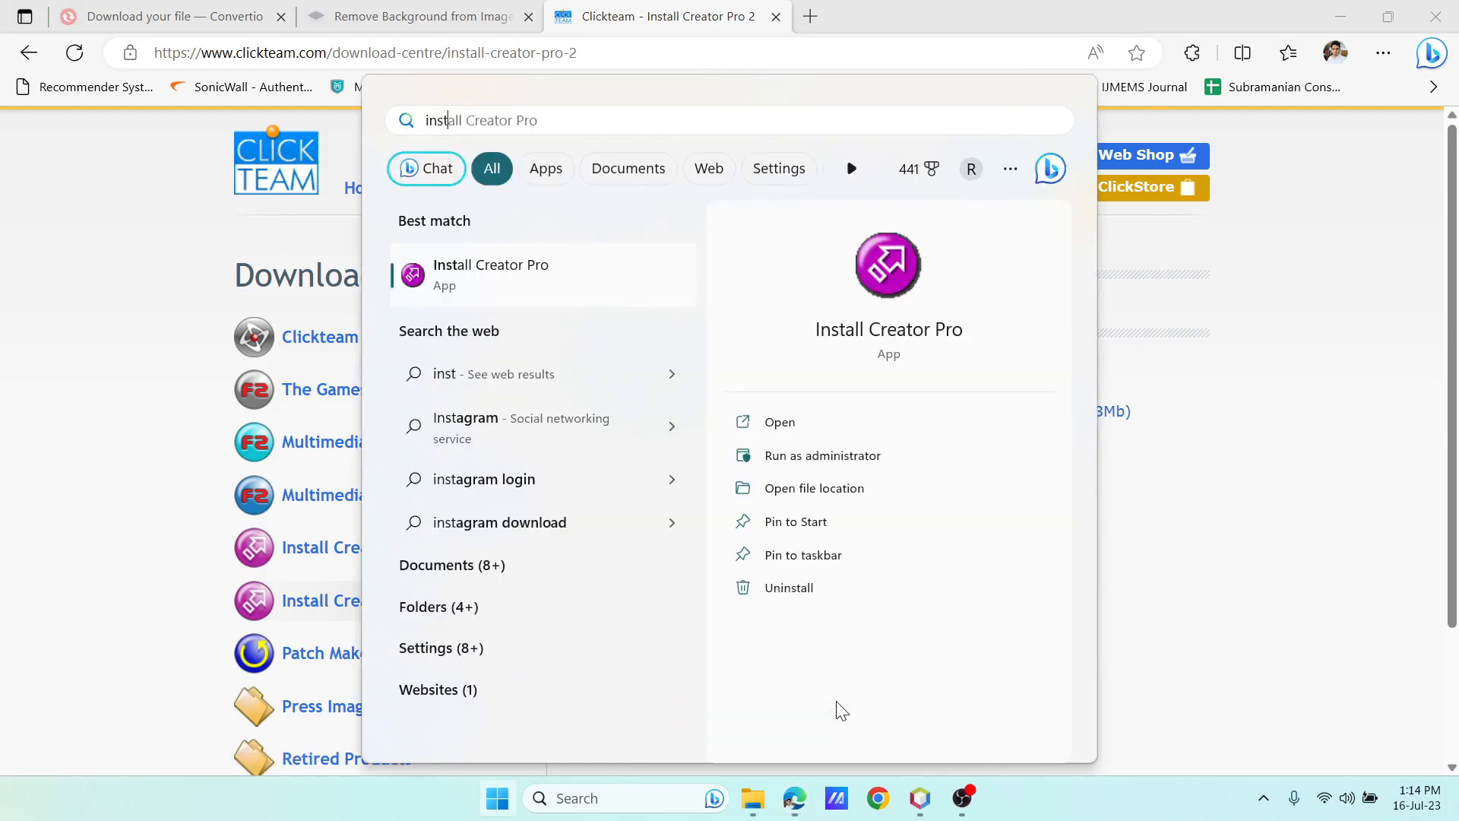
pyautogui.press('Escape')
pyautogui.press('Escape')
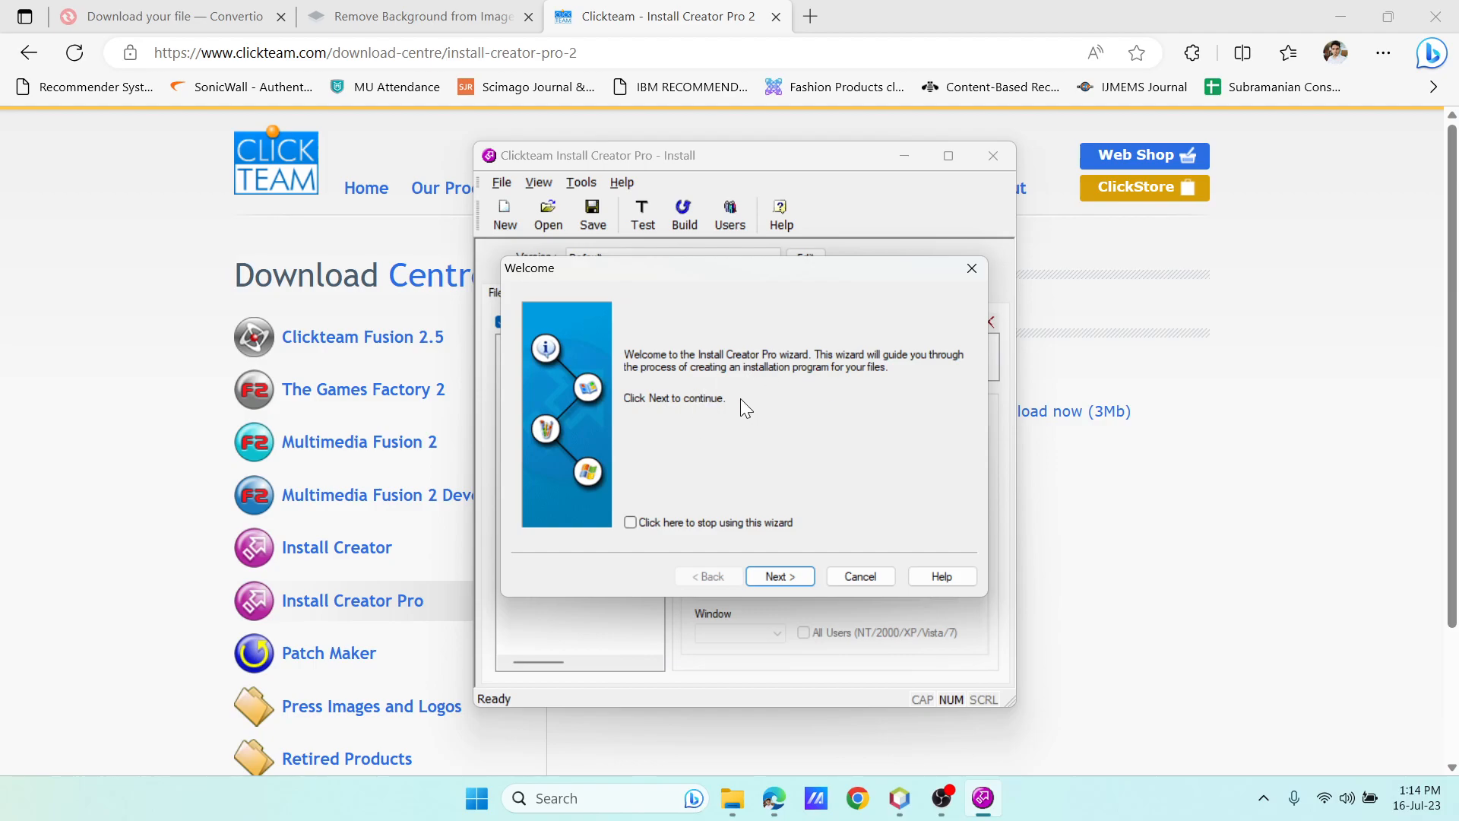
# Set the installer's source directory to Documents\NetBeansProjects\MyNewSoftware\dist, keeping sub-directories included, and continue to the program title page.
pyautogui.click(784, 576)
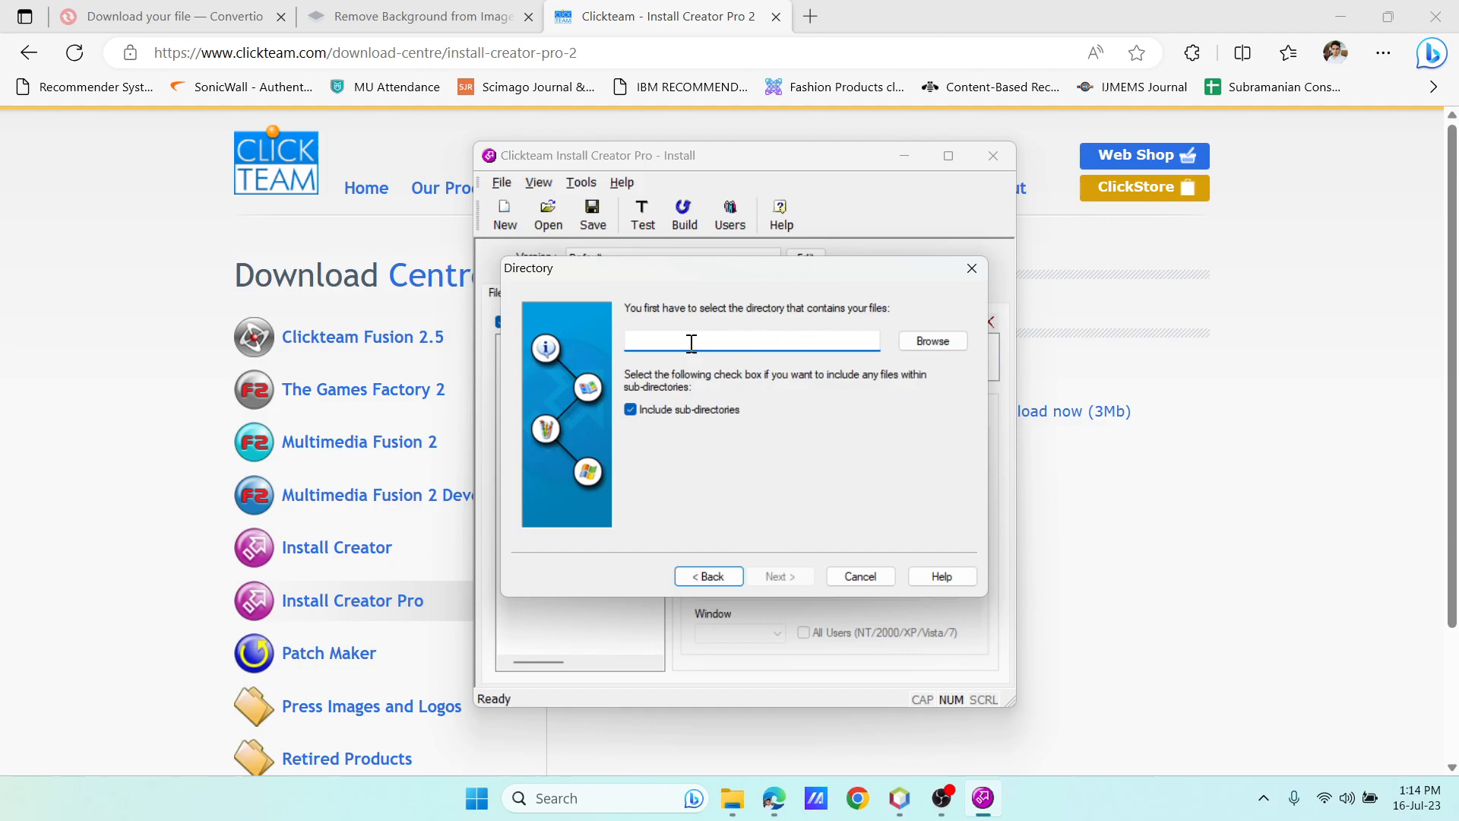
pyautogui.click(933, 341)
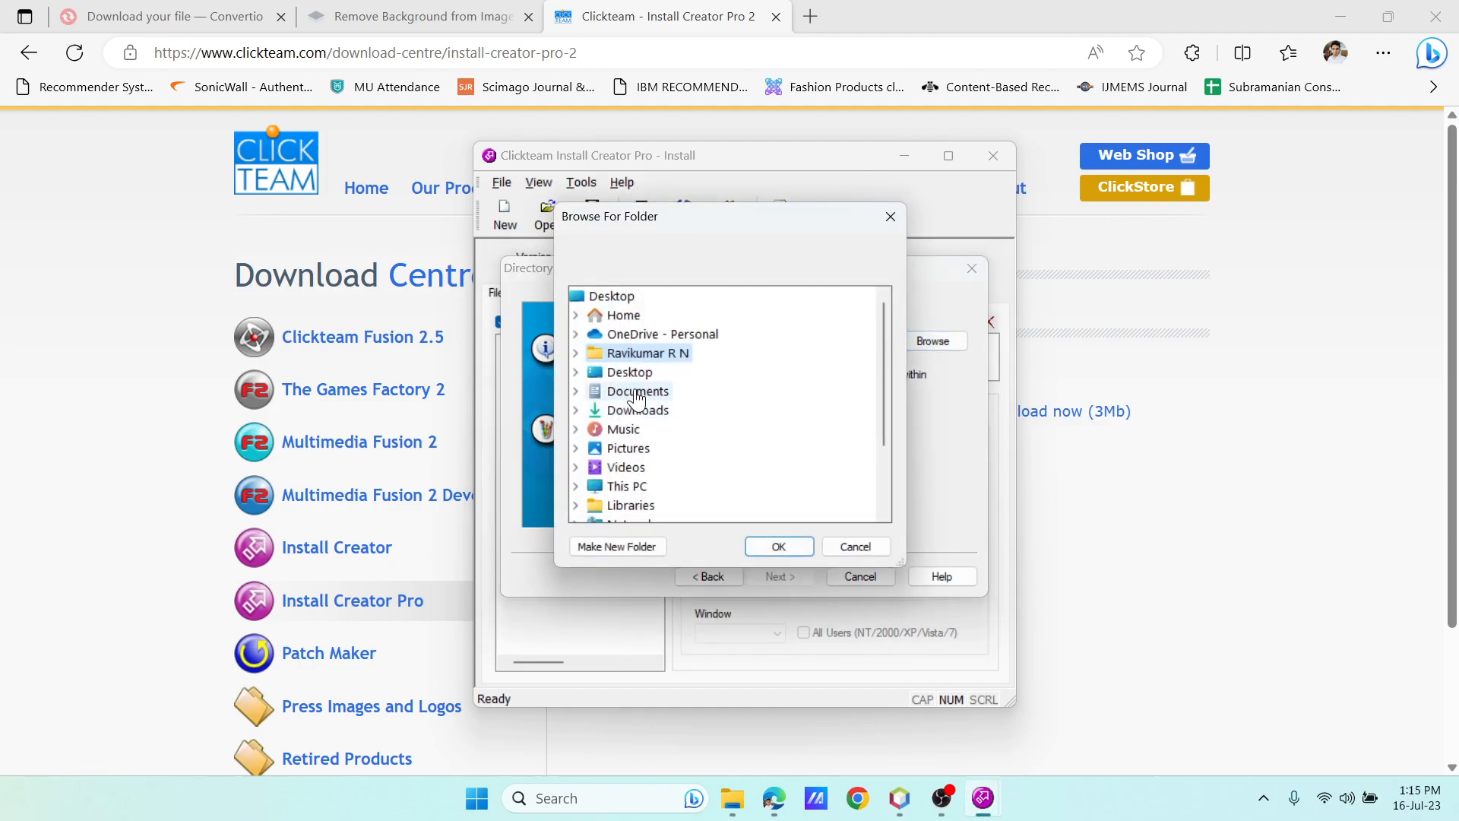
pyautogui.doubleClick(637, 392)
pyautogui.doubleClick(672, 429)
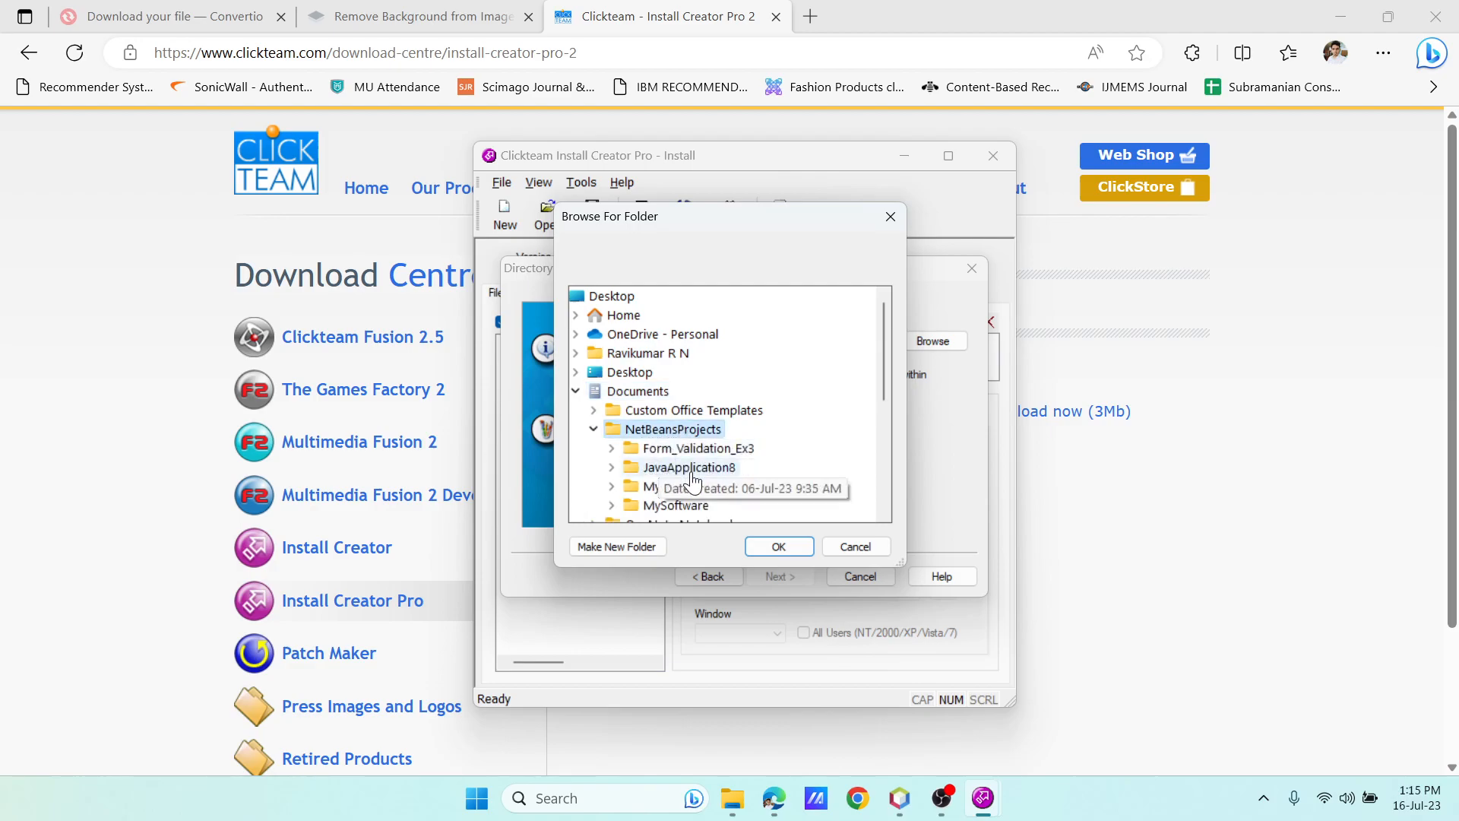
pyautogui.doubleClick(662, 486)
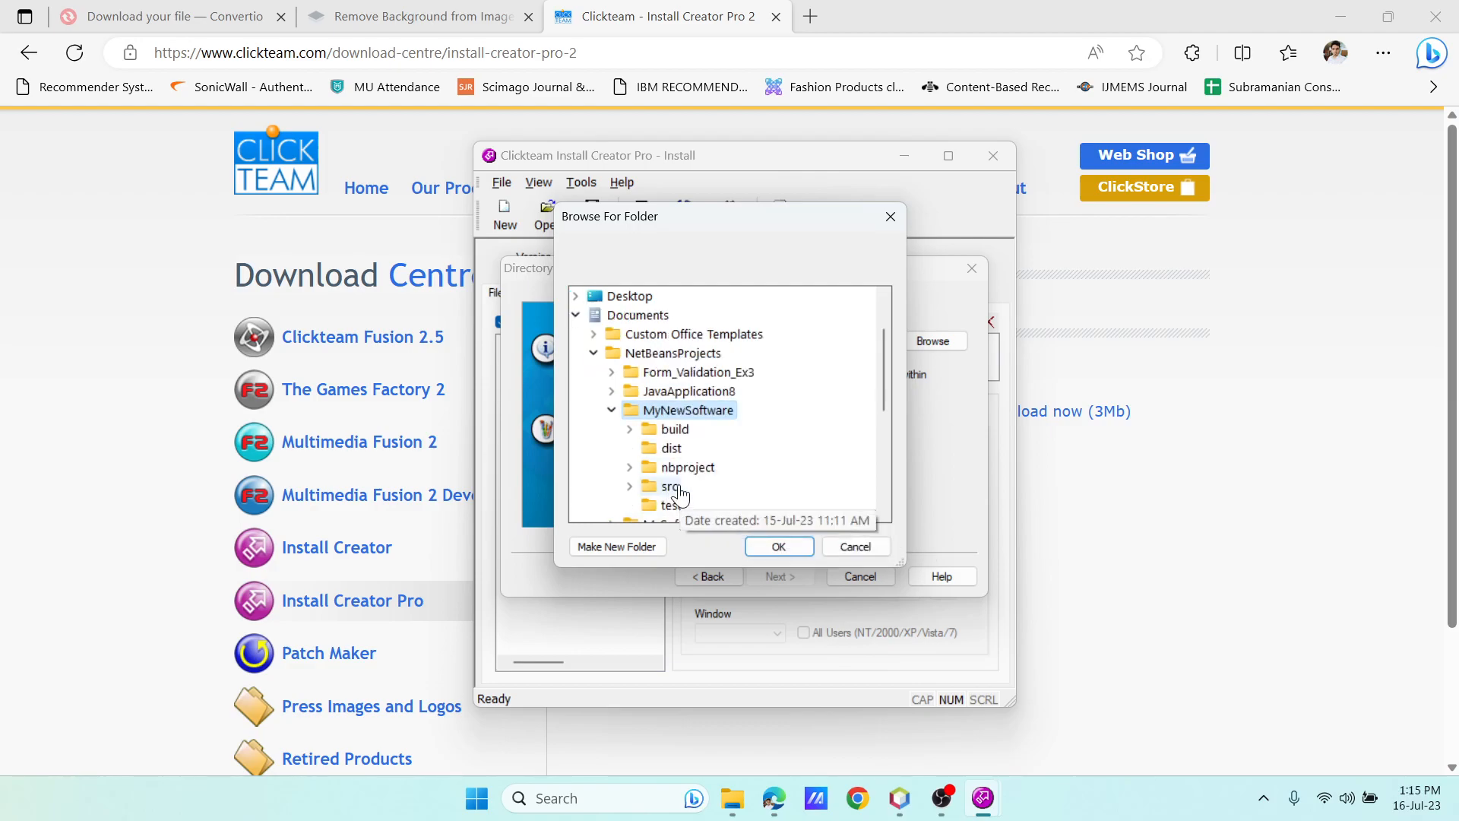
pyautogui.click(657, 451)
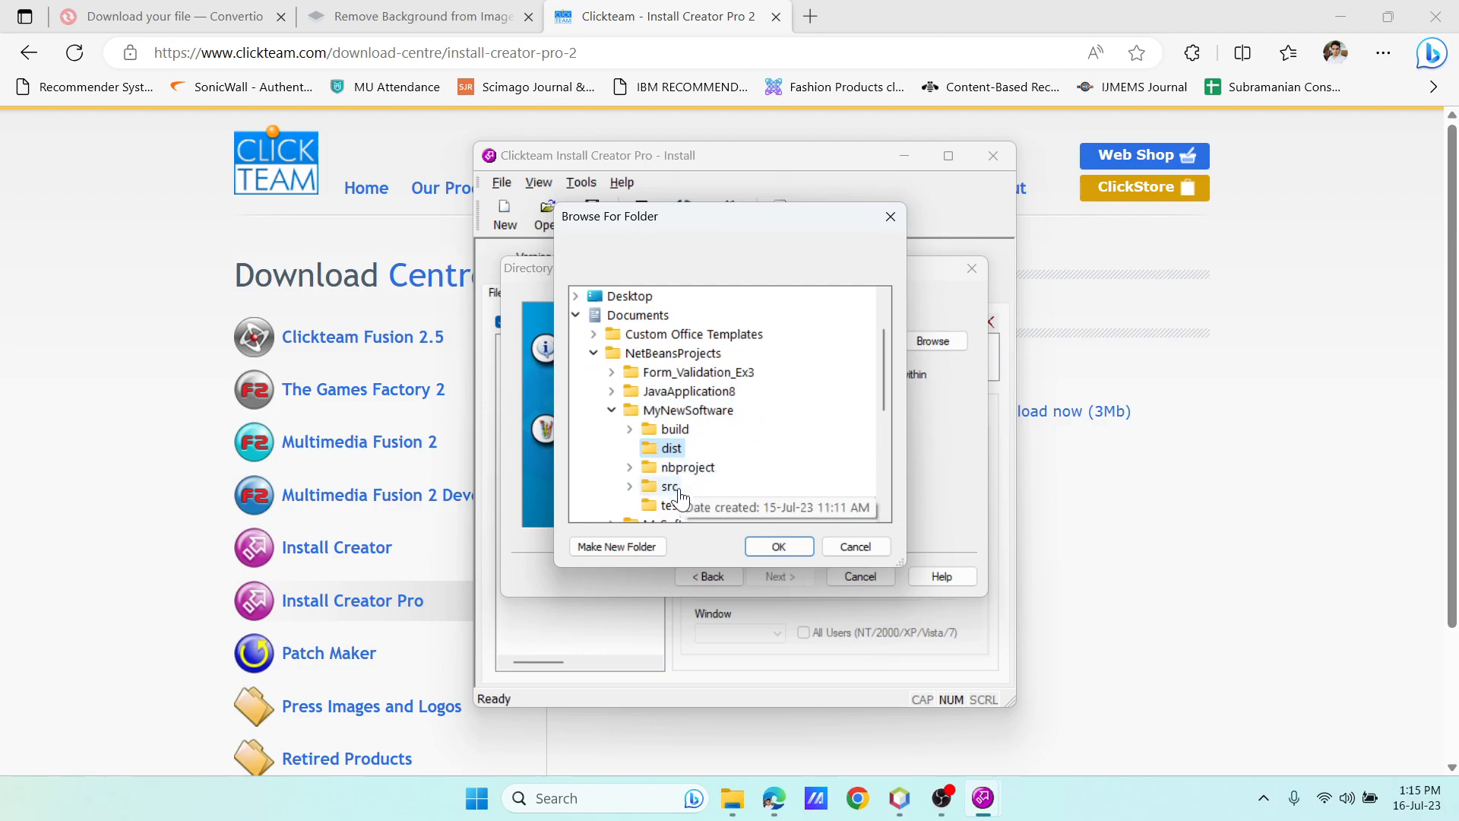
pyautogui.click(779, 546)
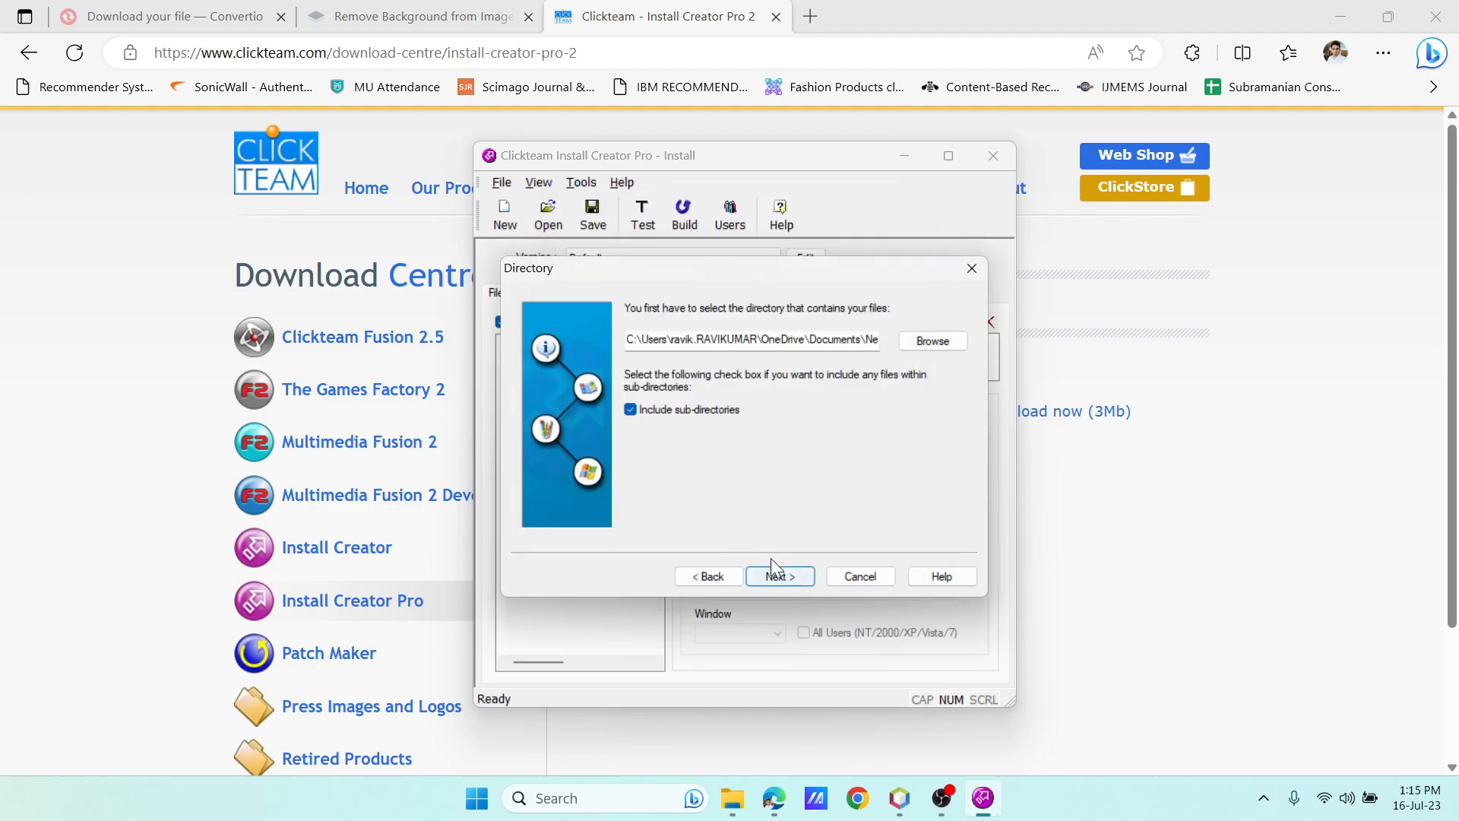
pyautogui.click(787, 577)
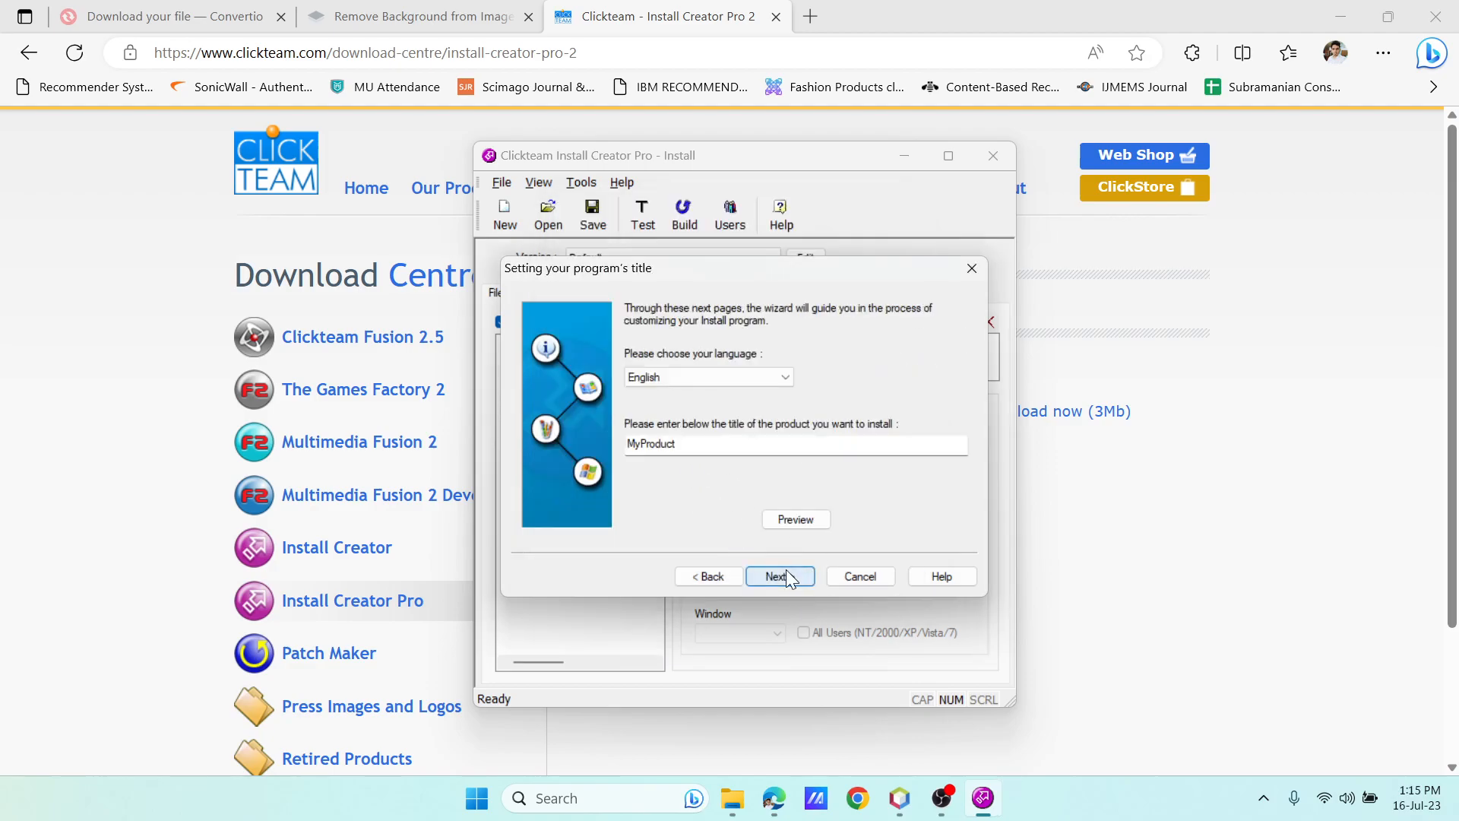
# Set the product title to RK KEYNOTES, preview the installer's welcome page, and accept the title with English as language.
pyautogui.doubleClick(694, 444)
pyautogui.write('RK KEYNOTES')
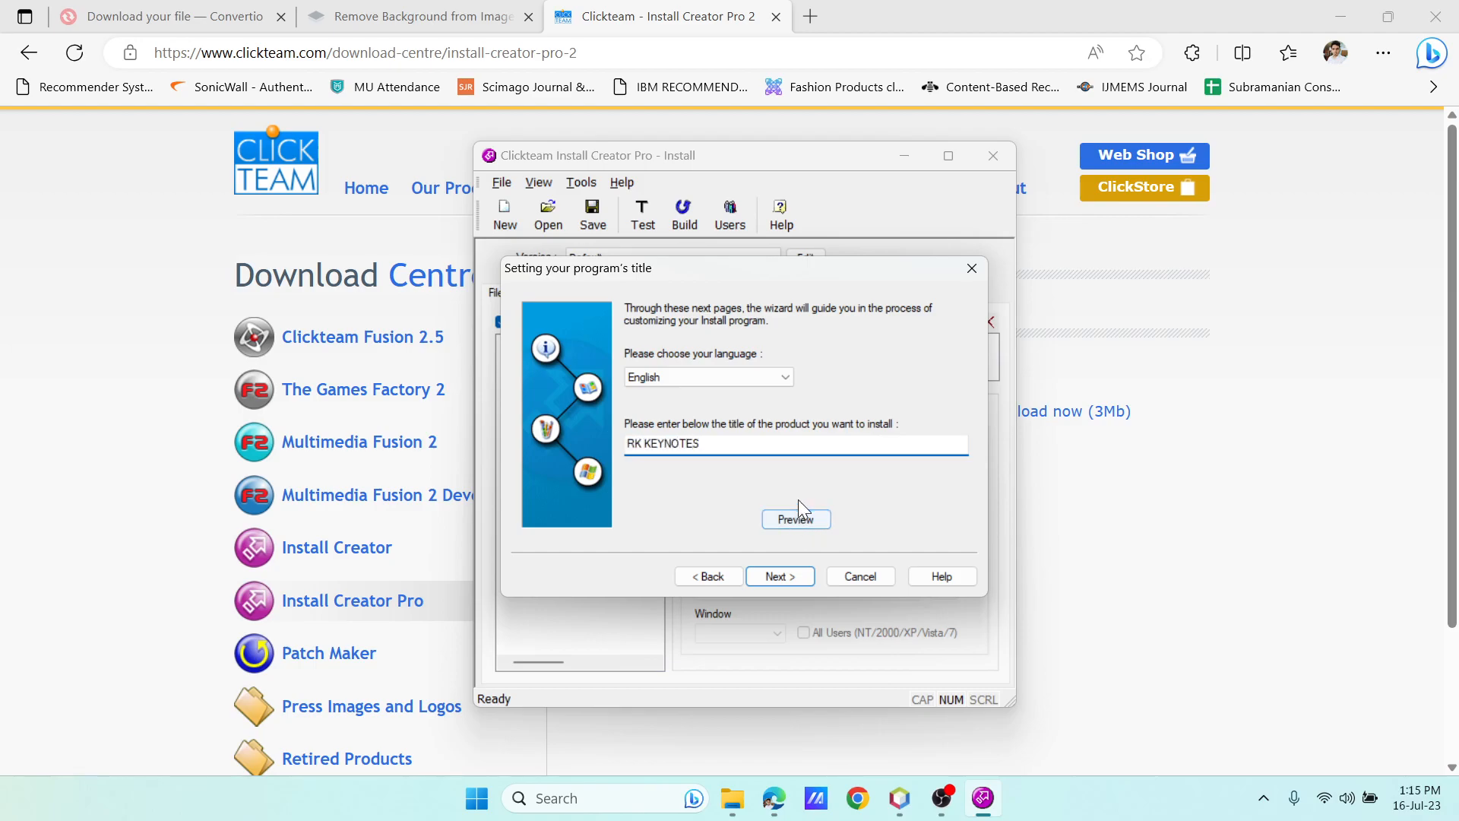
pyautogui.click(804, 520)
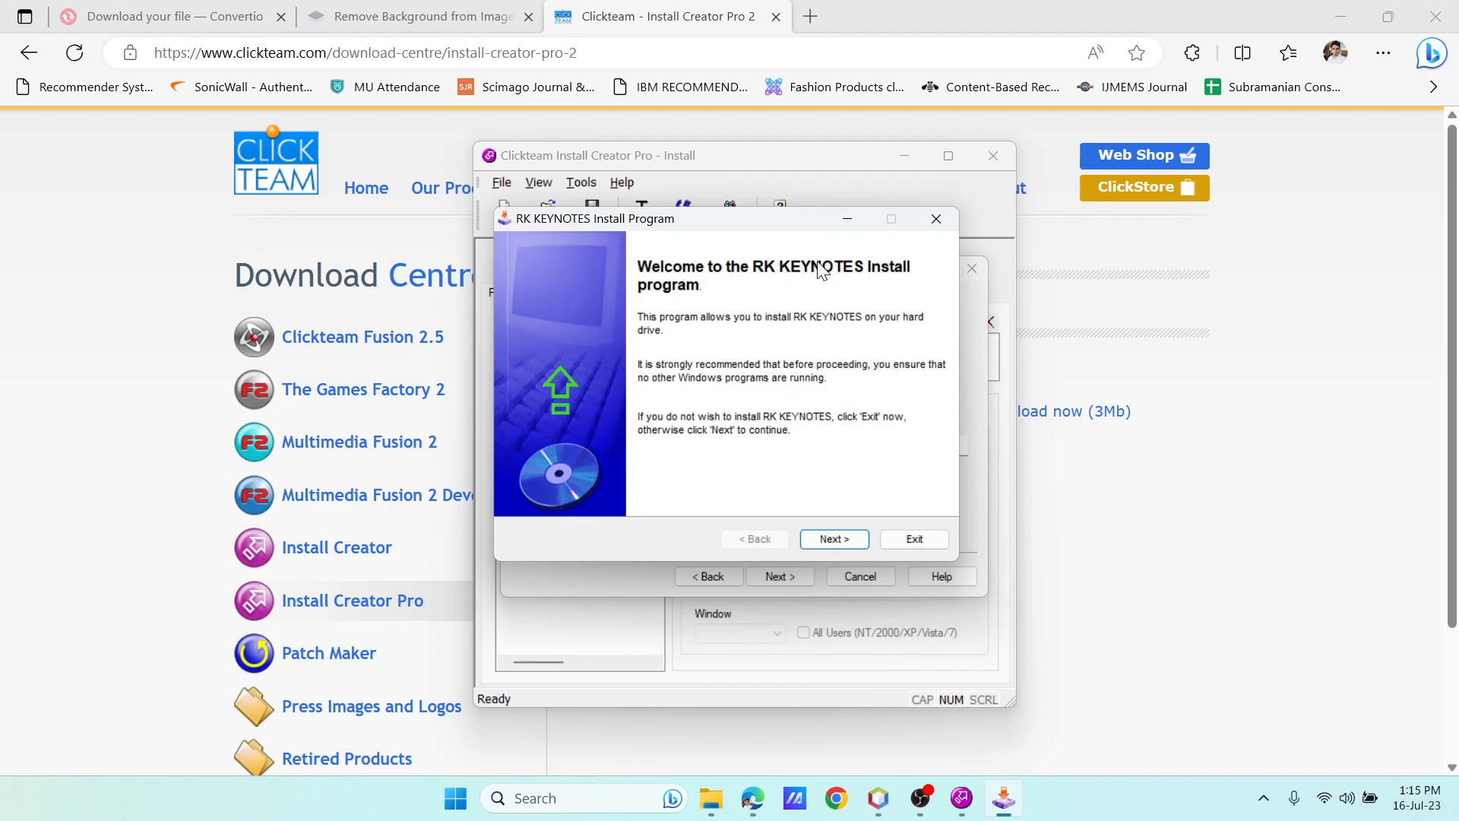
pyautogui.click(919, 537)
pyautogui.click(775, 577)
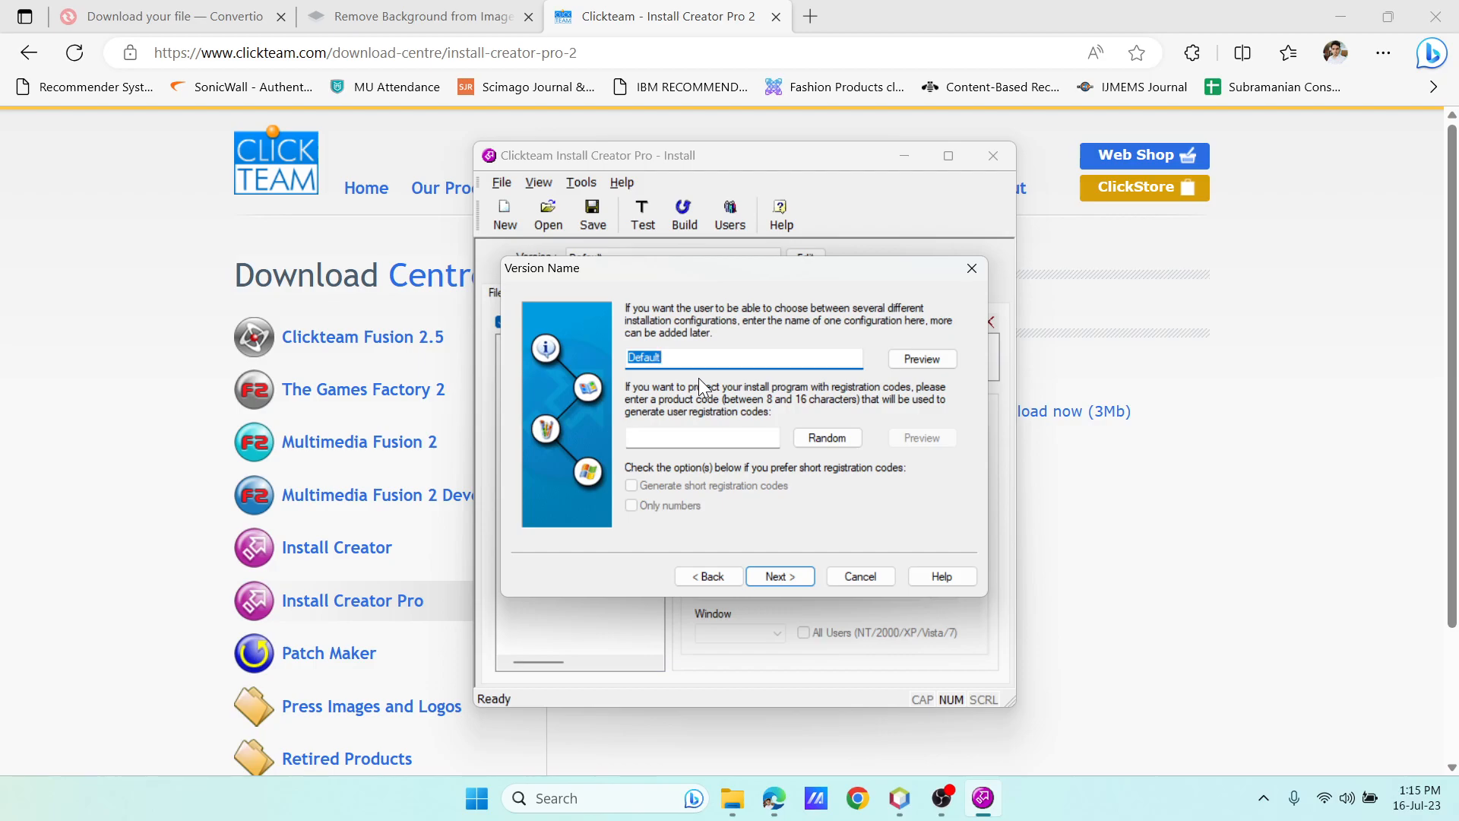
# Accept the Default version name without a product code, the Small window format and the Default wizard template.
pyautogui.click(706, 437)
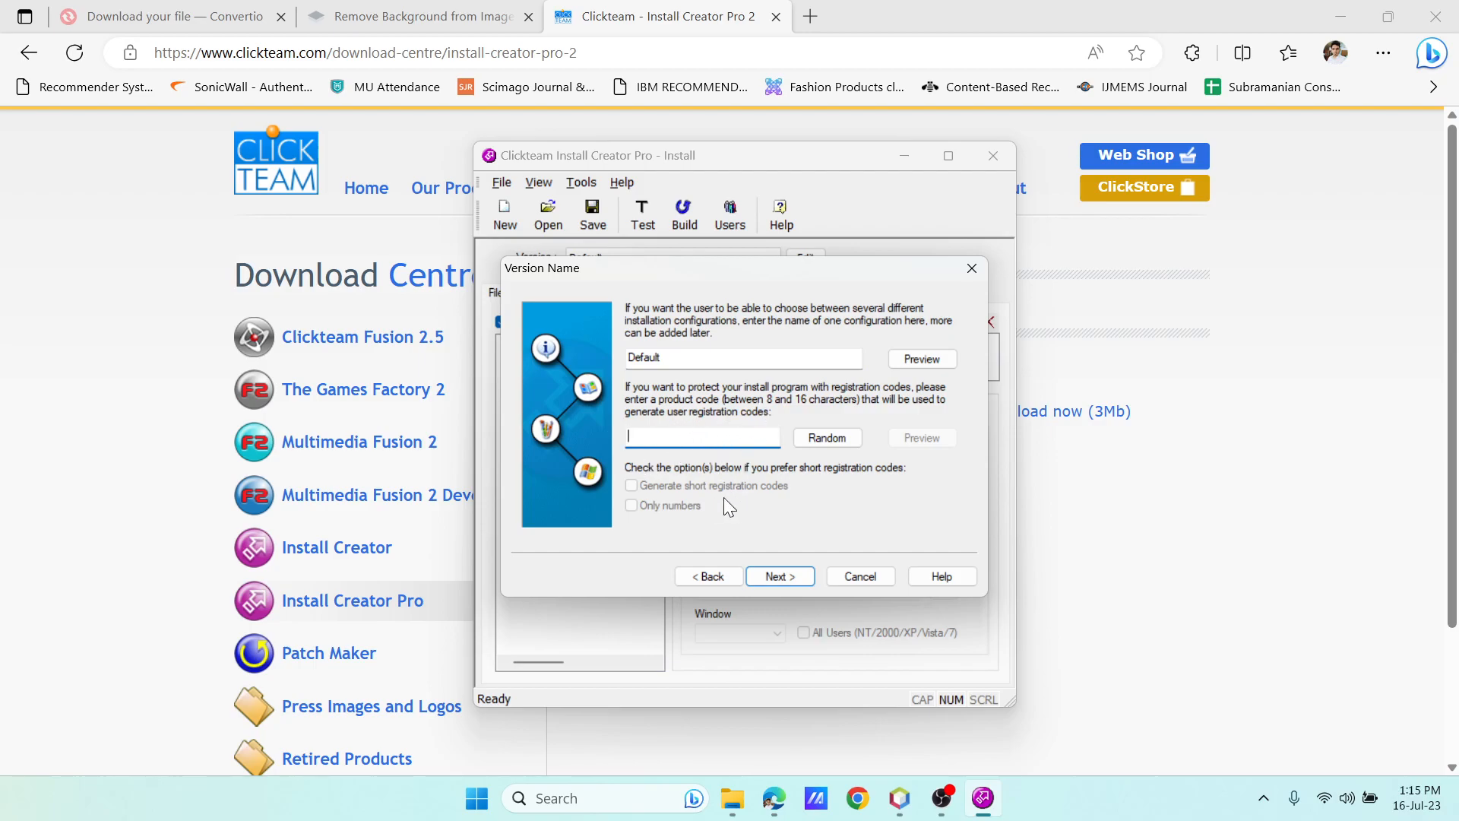
pyautogui.click(783, 576)
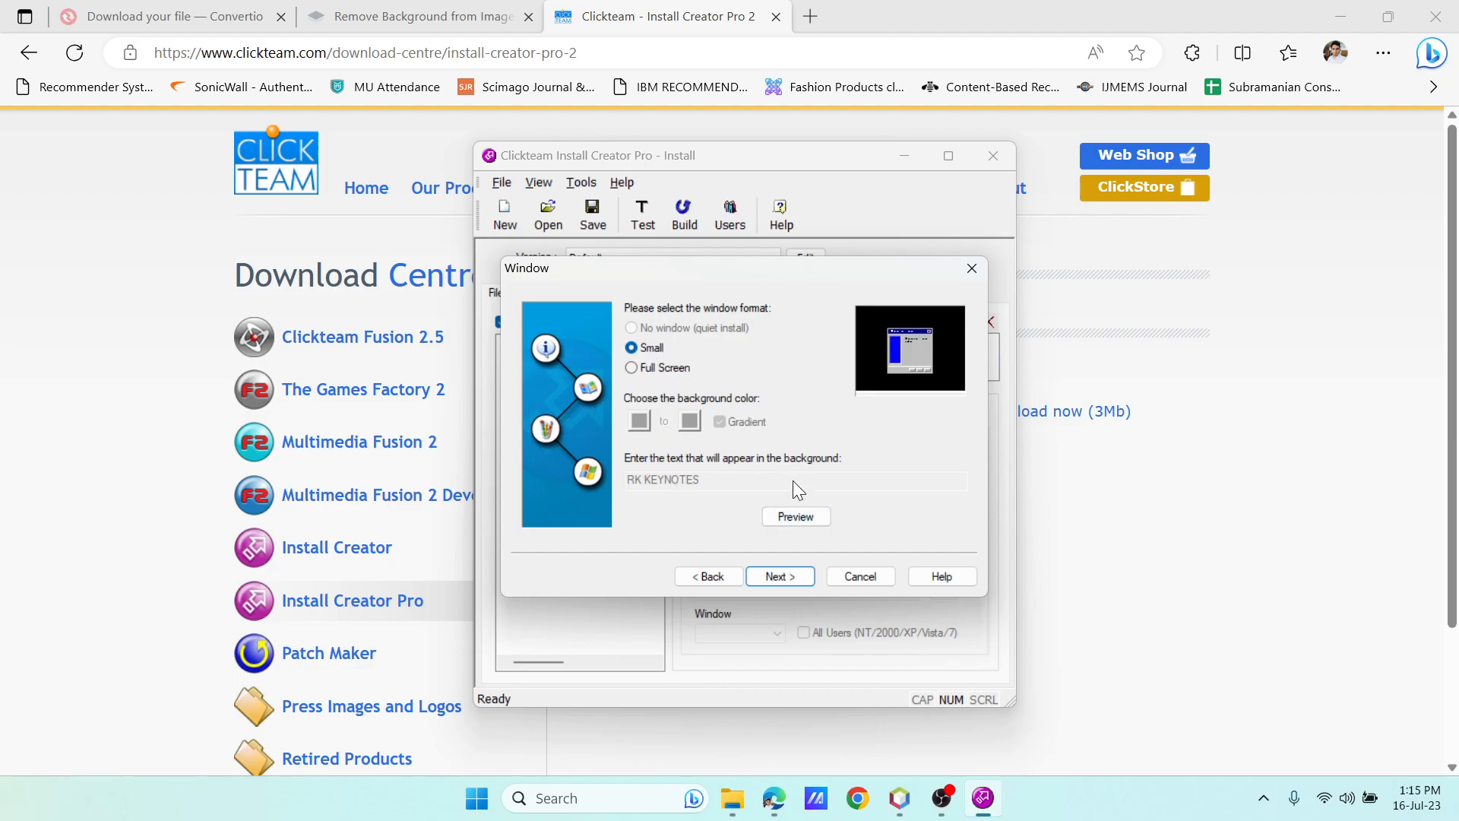
pyautogui.click(781, 574)
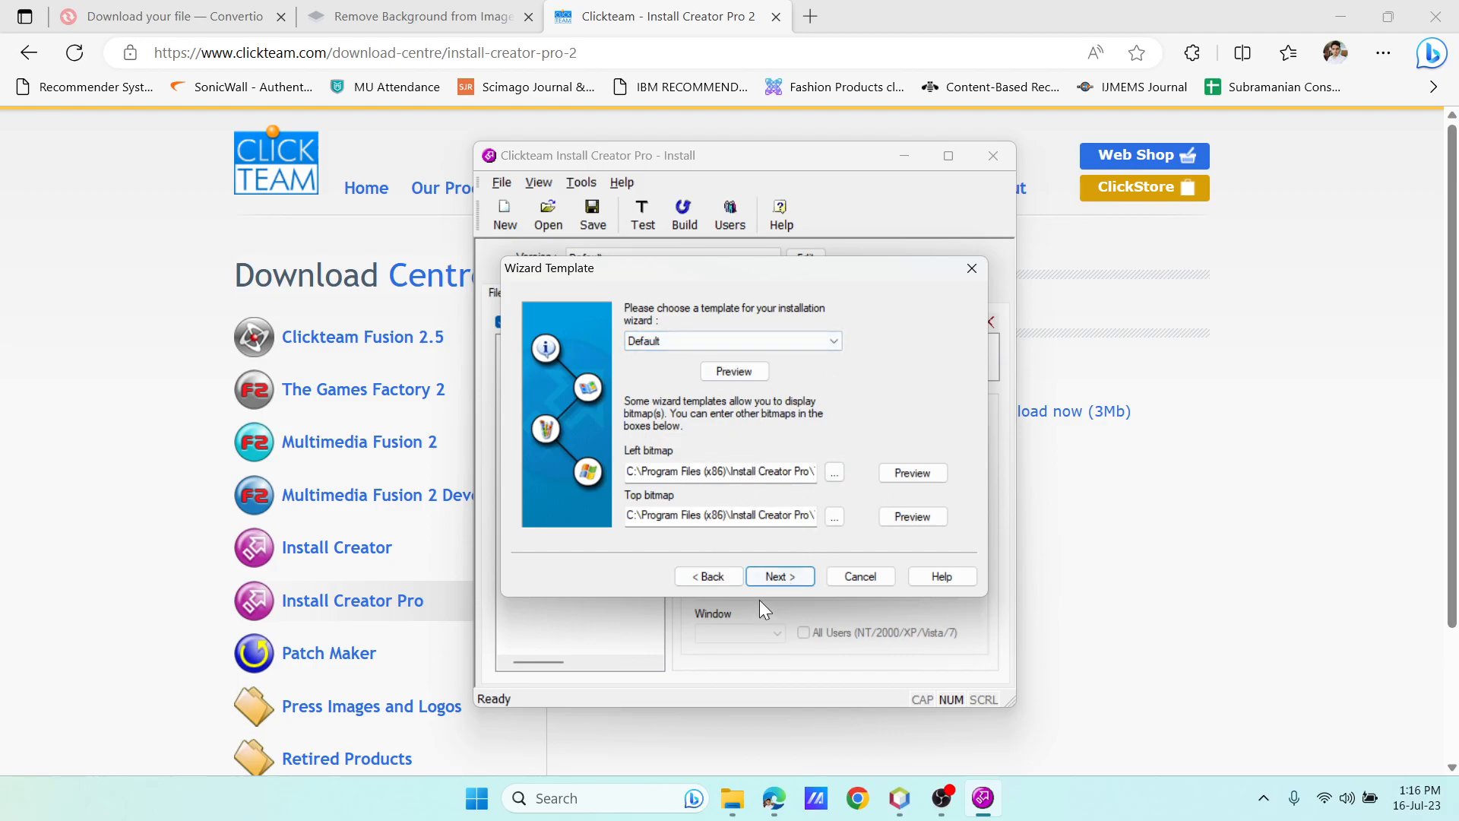
pyautogui.click(781, 576)
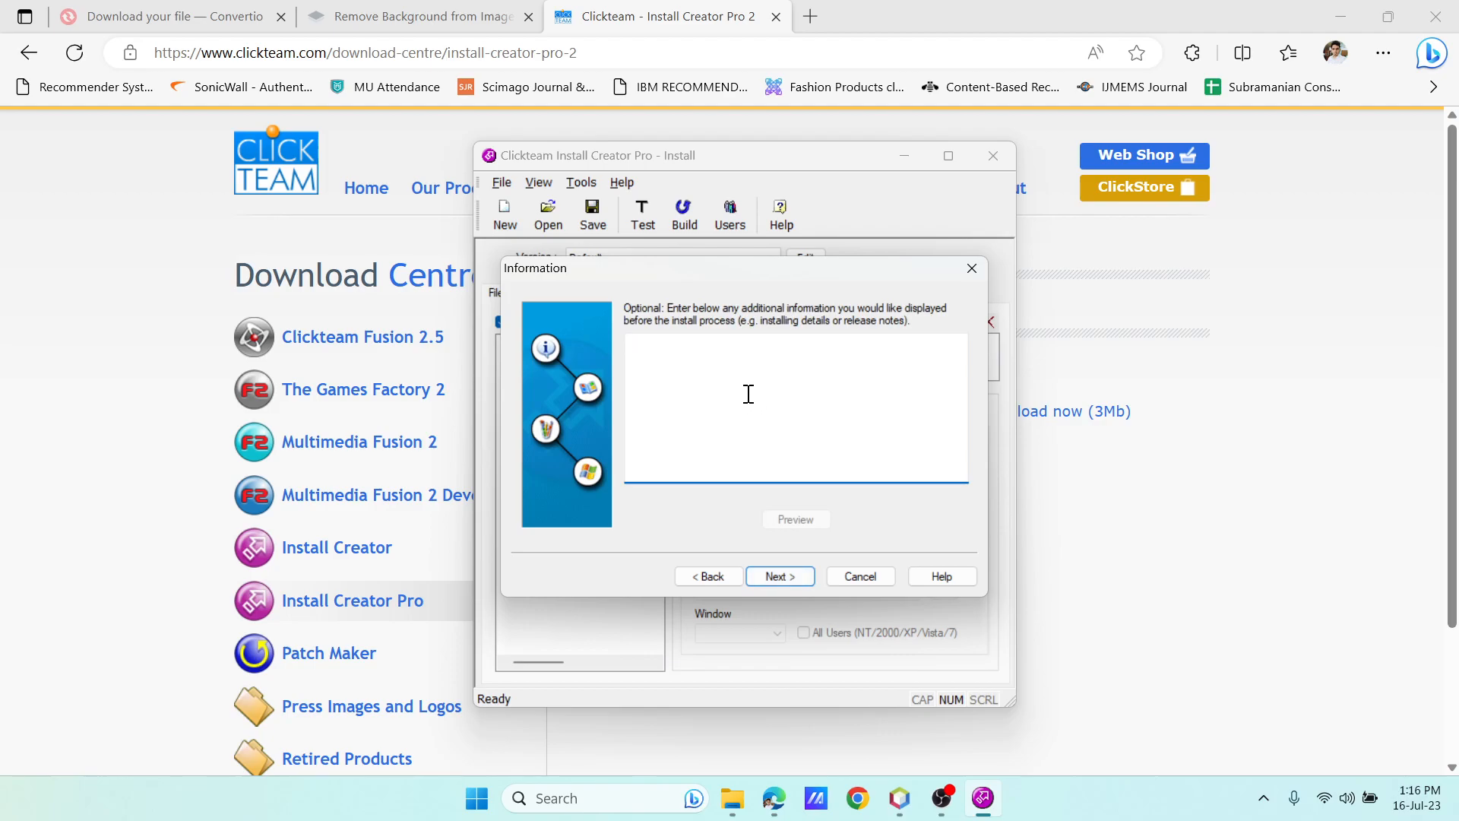
# Enter "Welcome to RK KEYNOTES." as the pre-install information, copy that text and continue to the license page.
pyautogui.write('Welcome to RK')
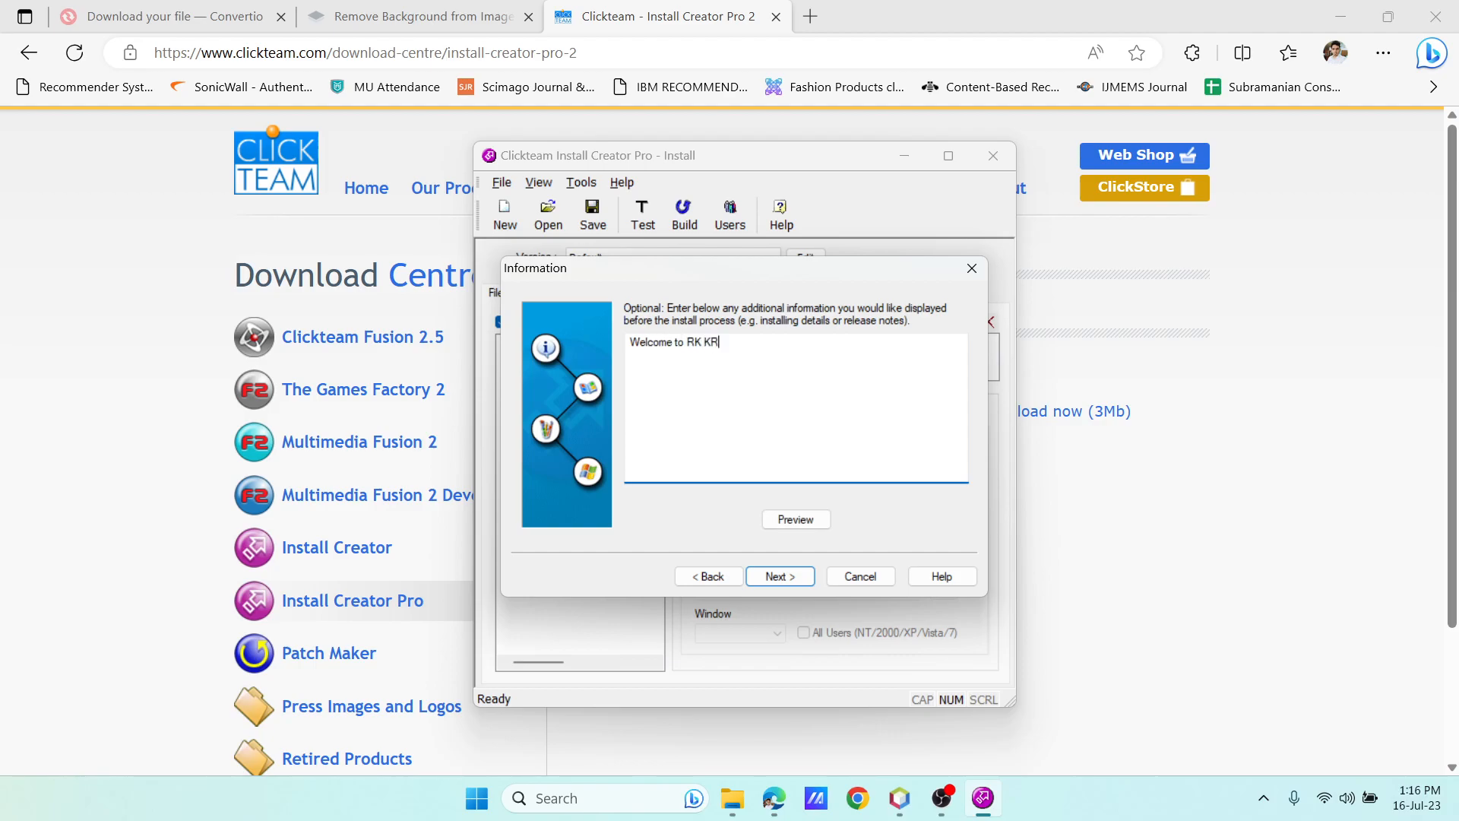
pyautogui.write(' KEYNOTES.')
pyautogui.hotkey('ctrl', 'a')
pyautogui.hotkey('ctrl', 'c')
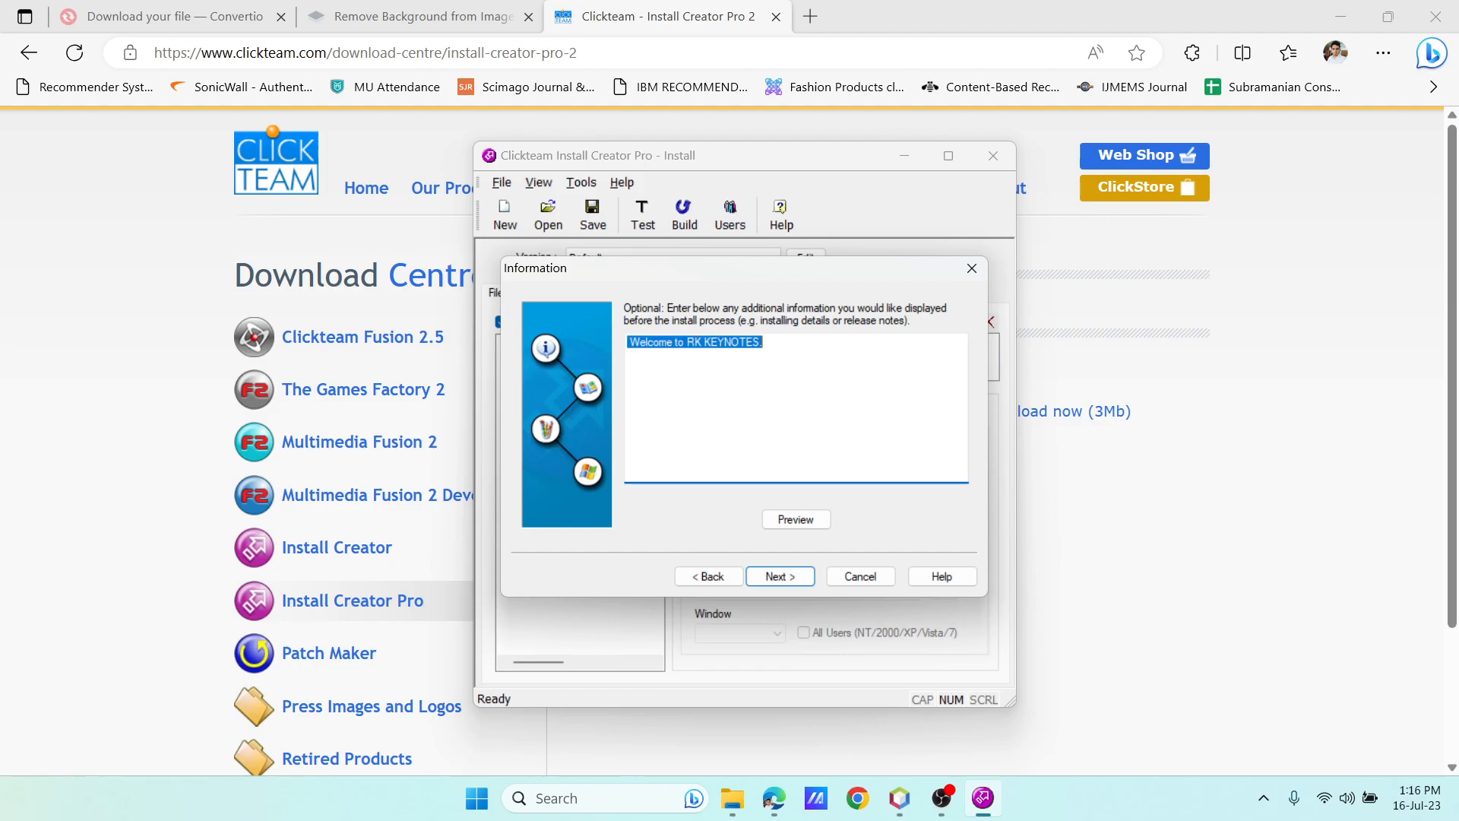
pyautogui.click(776, 578)
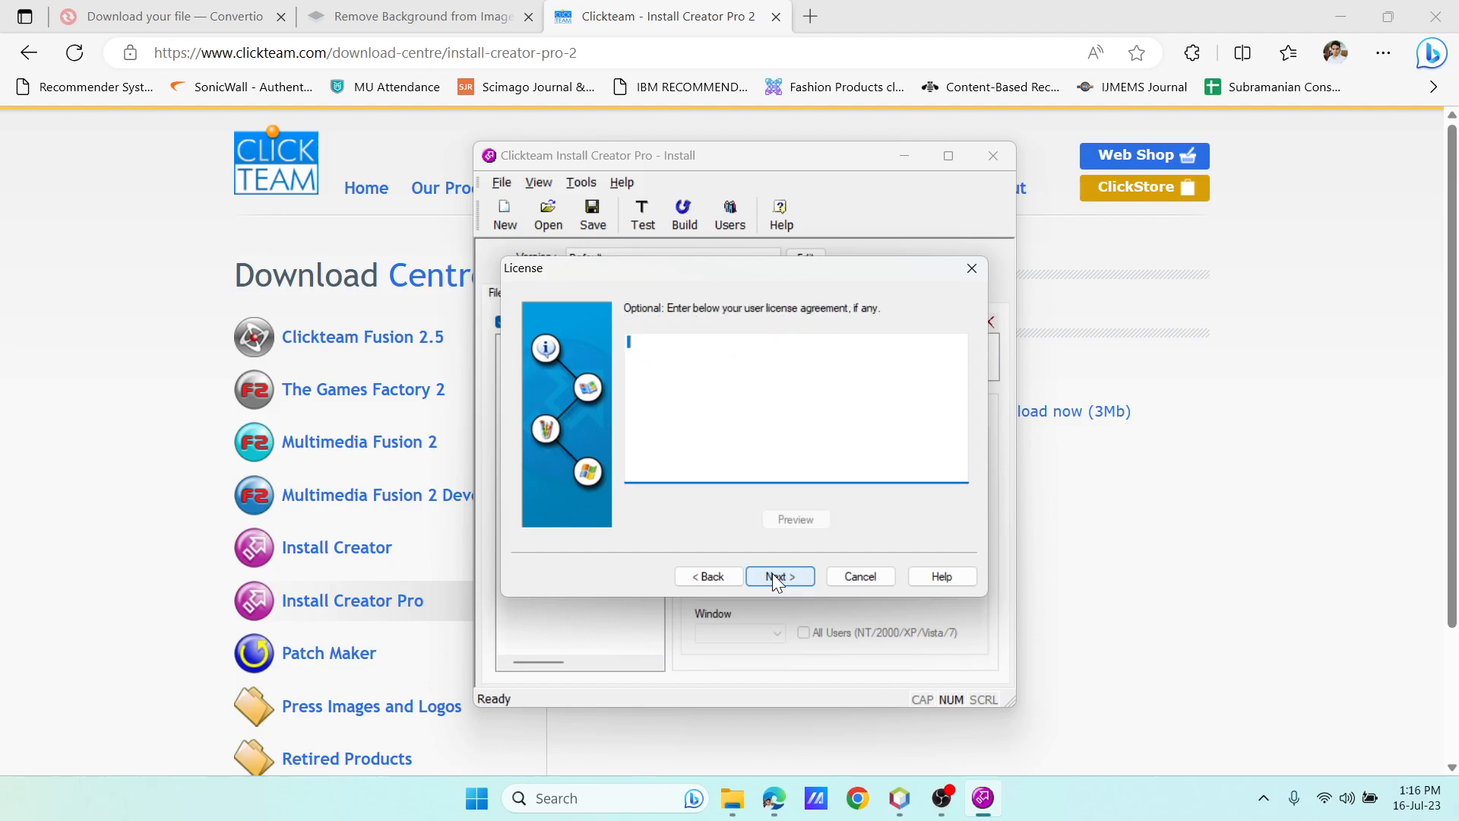
# Paste the copied welcome text twice as the license agreement, preview the license page and accept it.
pyautogui.hotkey('ctrl', 'v')
pyautogui.hotkey('ctrl', 'v')
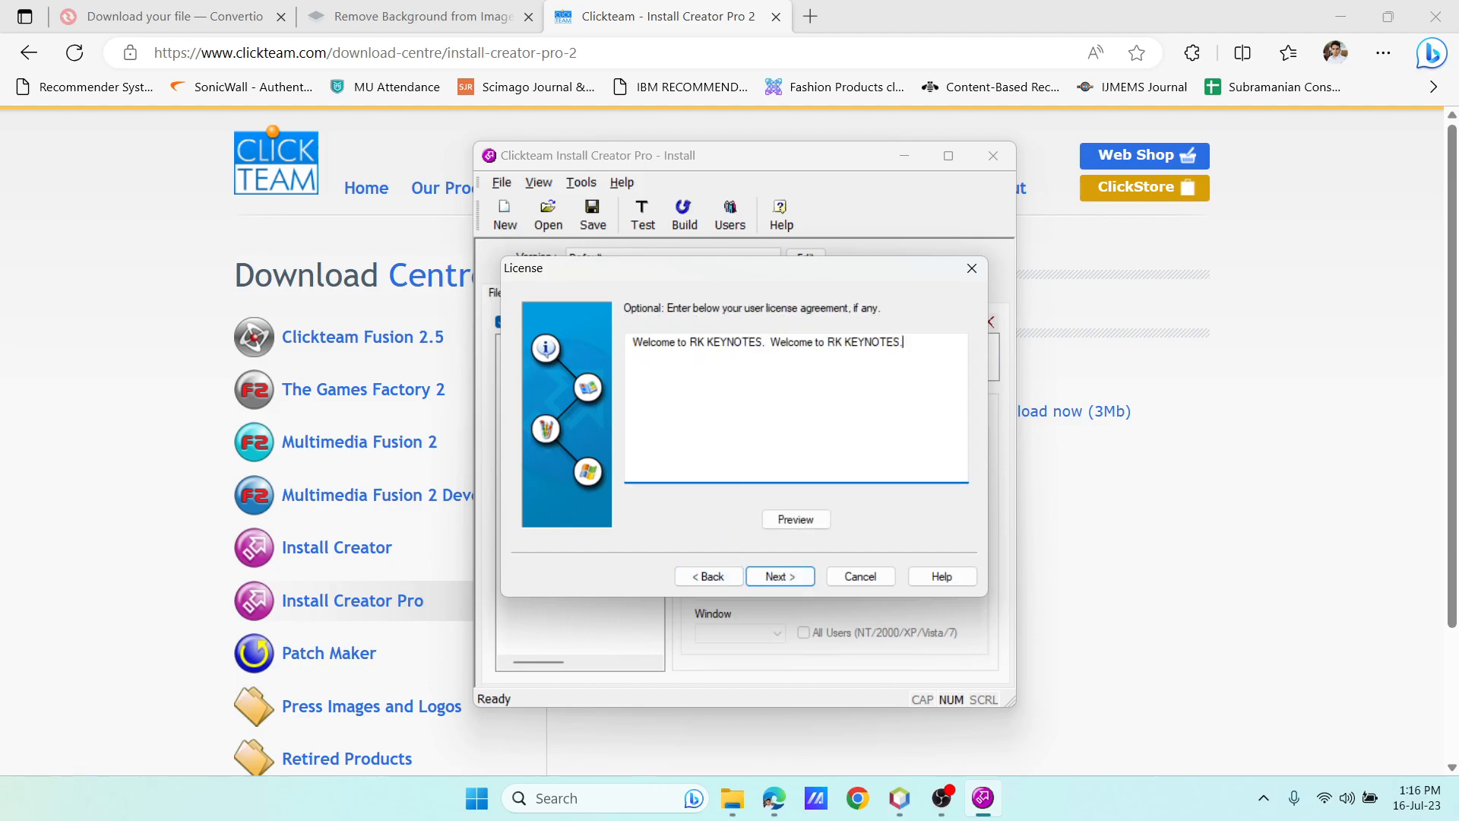
pyautogui.click(796, 519)
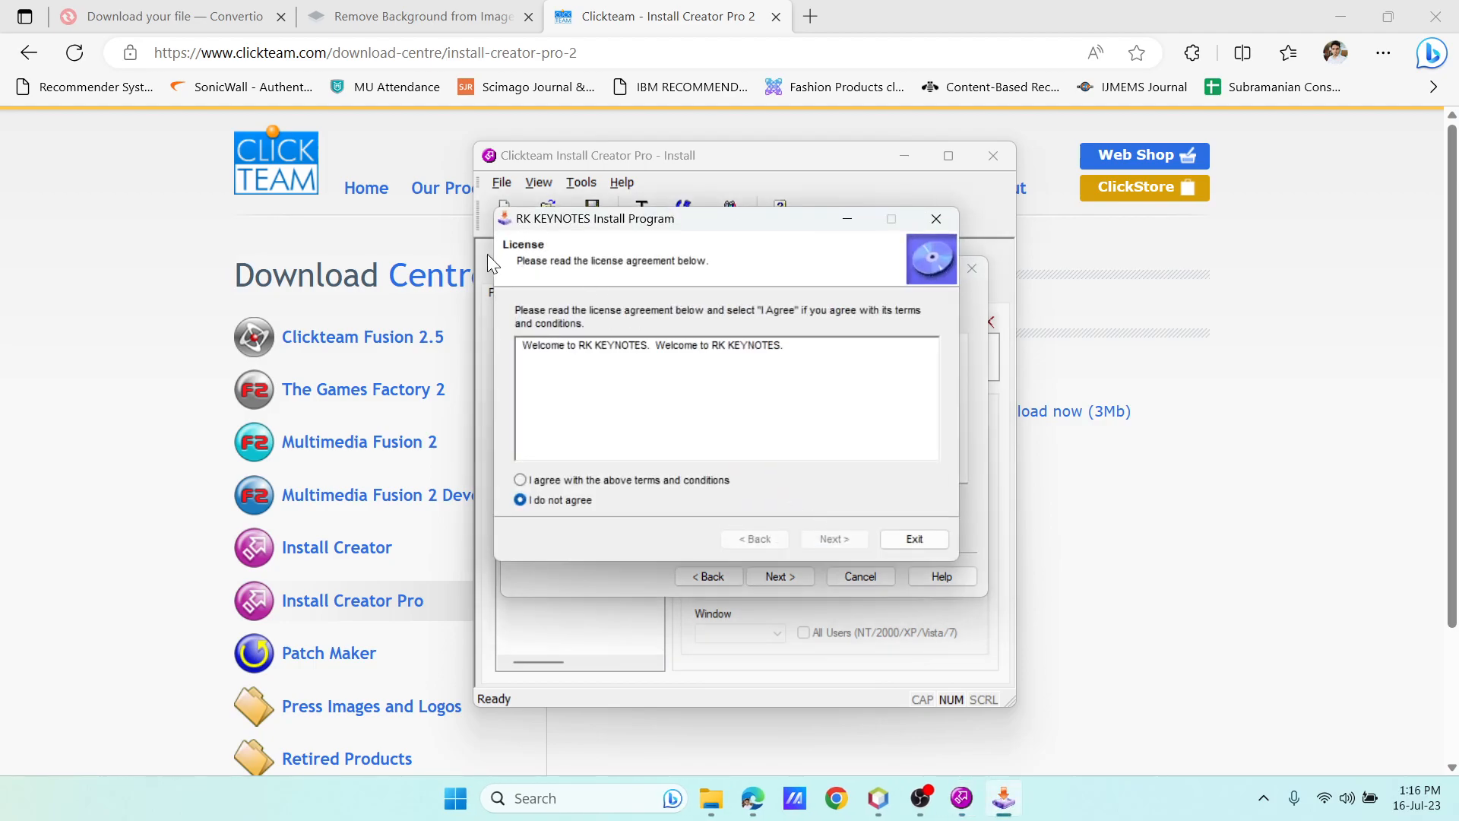
pyautogui.click(916, 538)
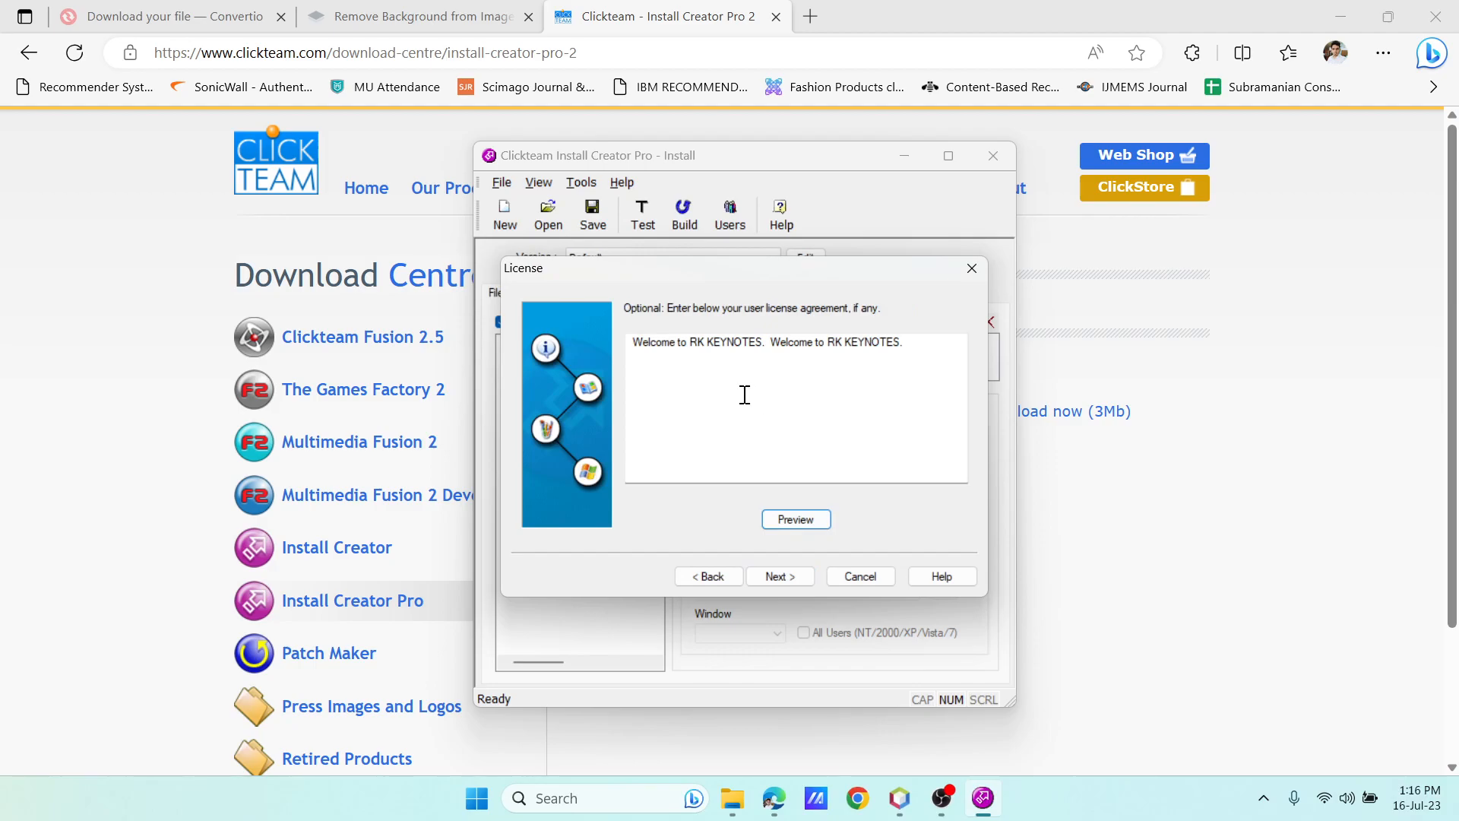
pyautogui.click(783, 577)
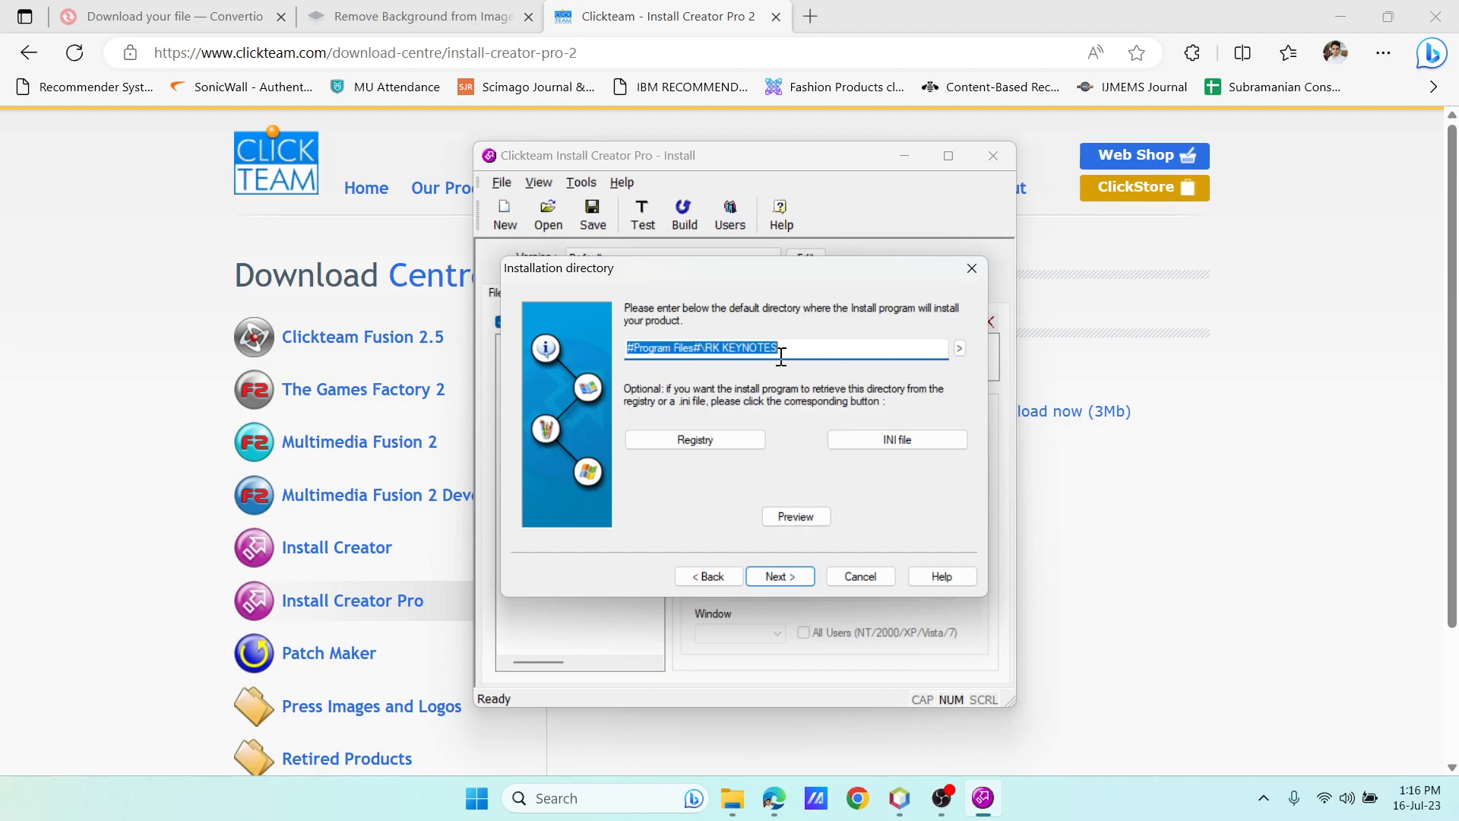
# Accept the default installation directory and choose MyNewSoftware.jar in the dist folder, showing all file types, as the Start menu file.
pyautogui.click(780, 576)
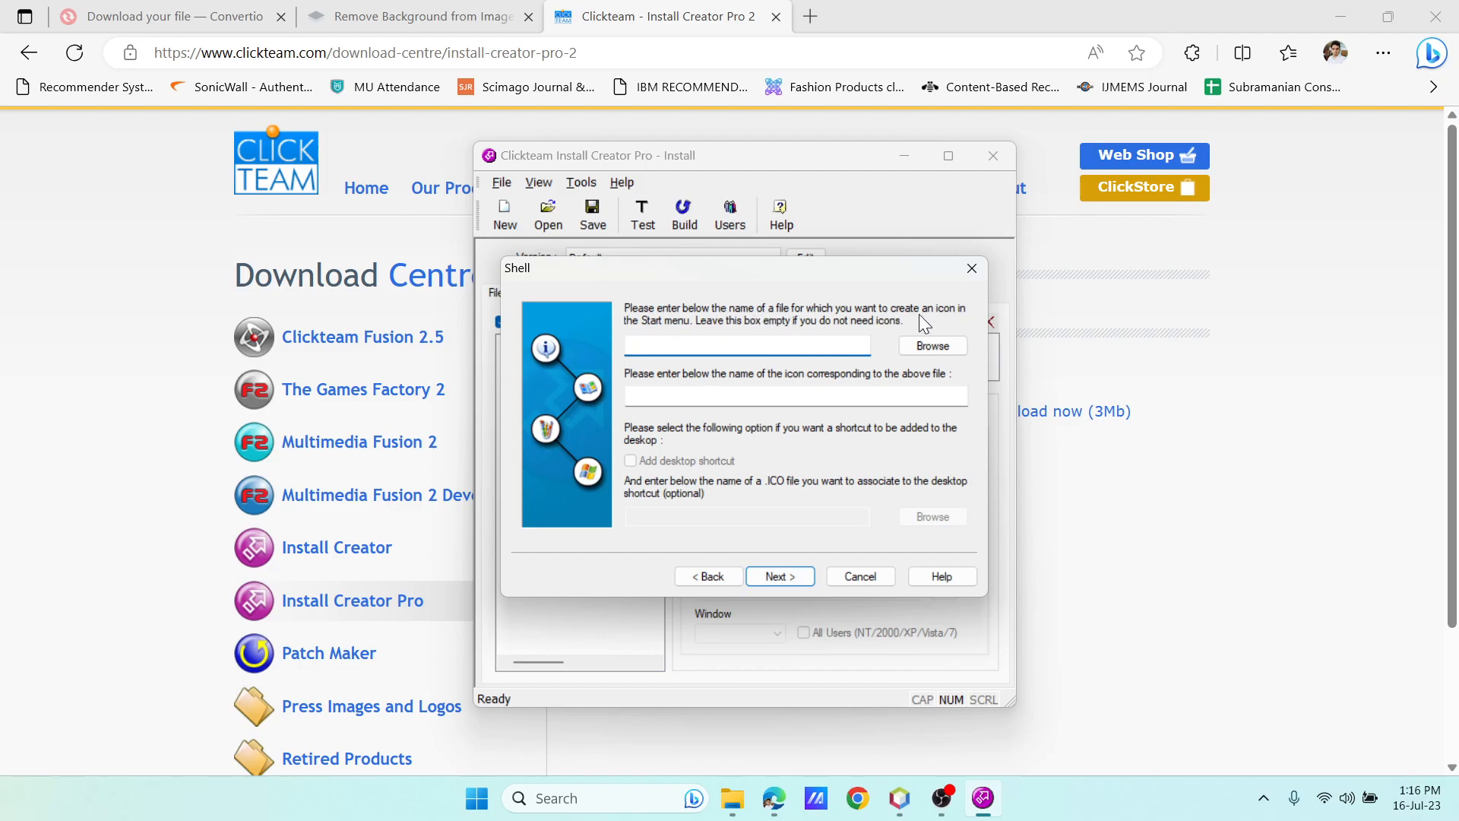
pyautogui.click(934, 345)
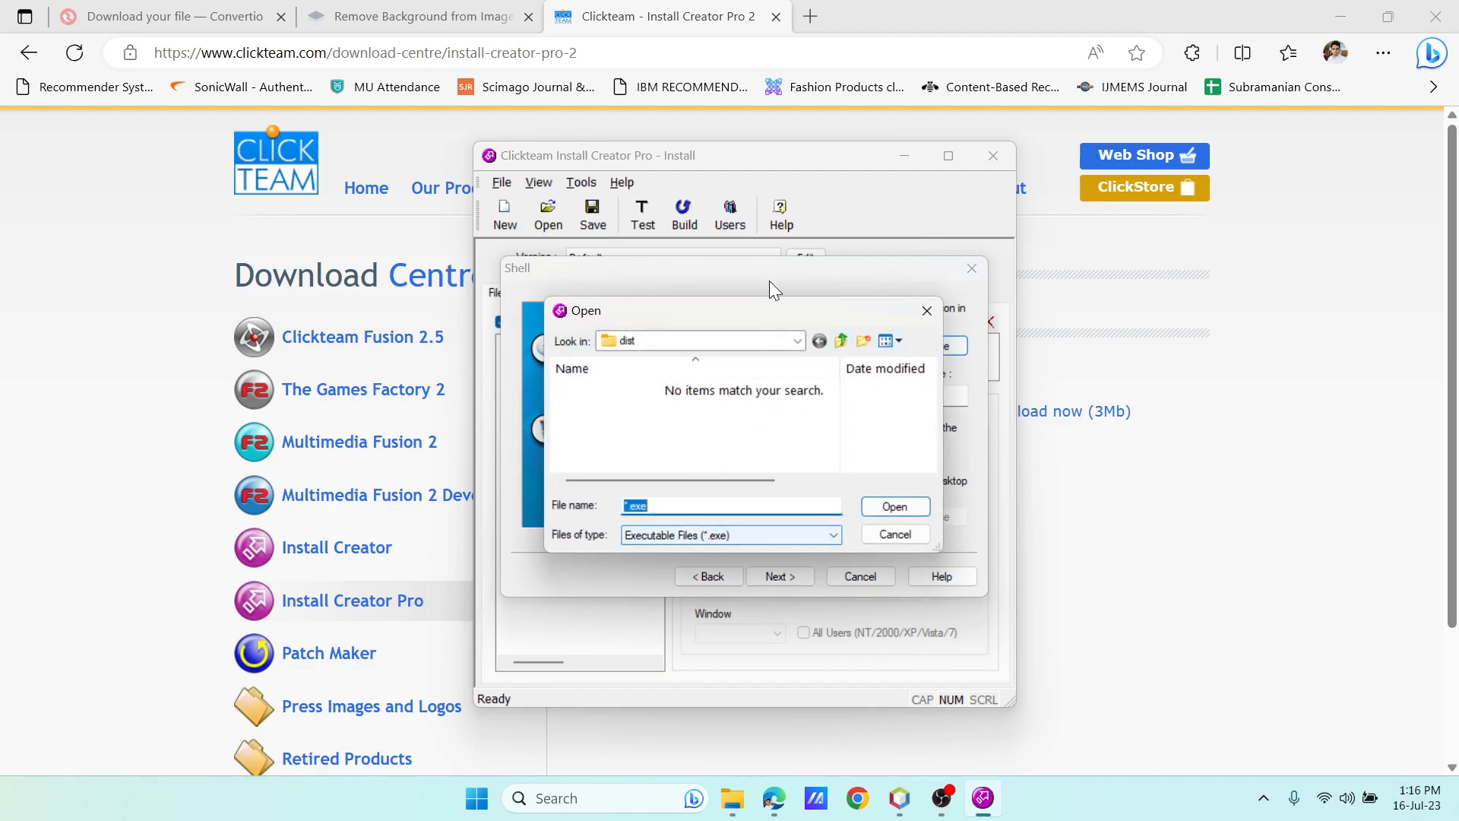
pyautogui.moveTo(778, 312); pyautogui.dragTo(690, 278)
pyautogui.click(677, 509)
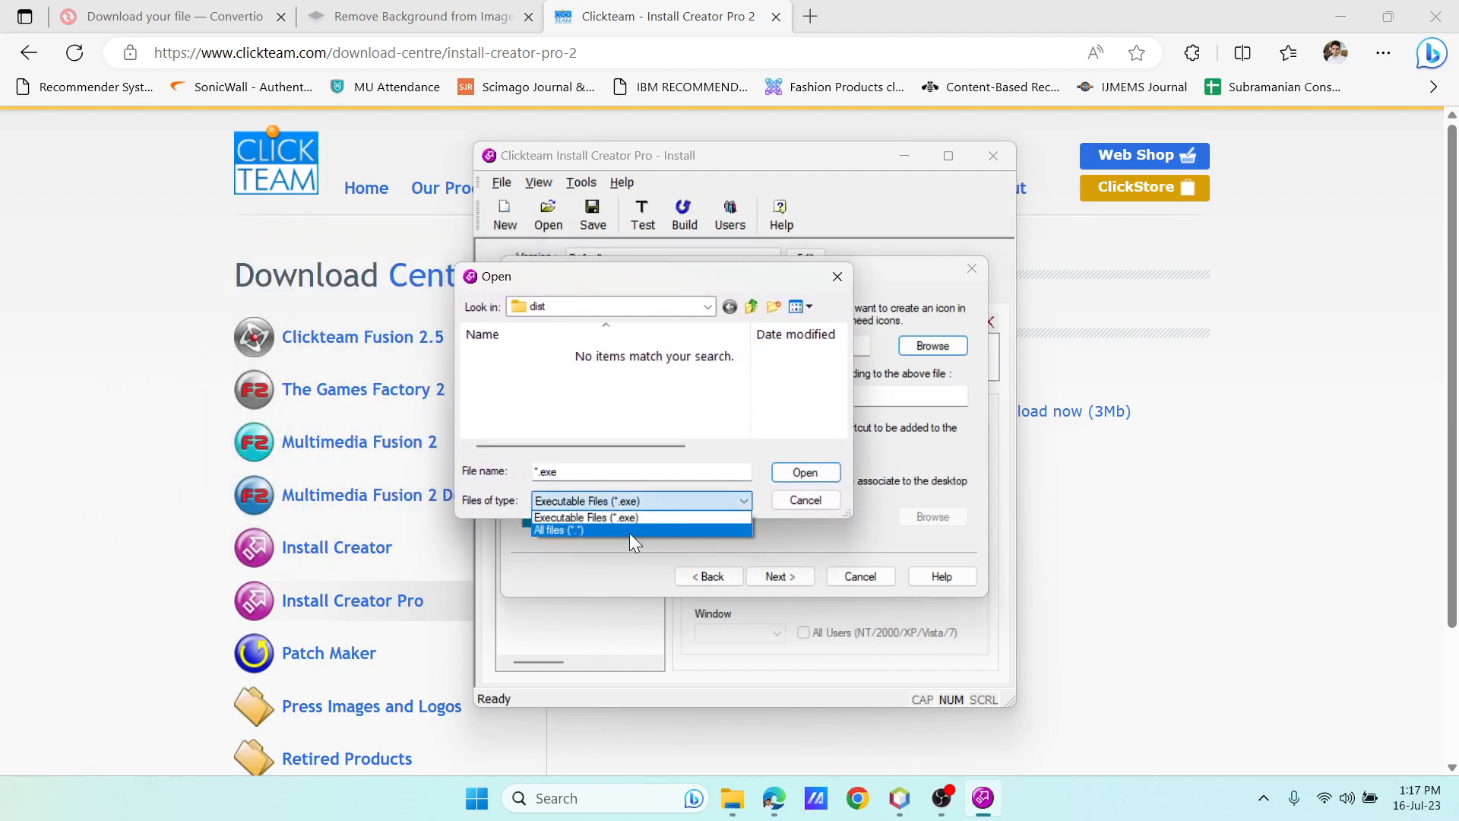
pyautogui.click(630, 530)
pyautogui.click(532, 356)
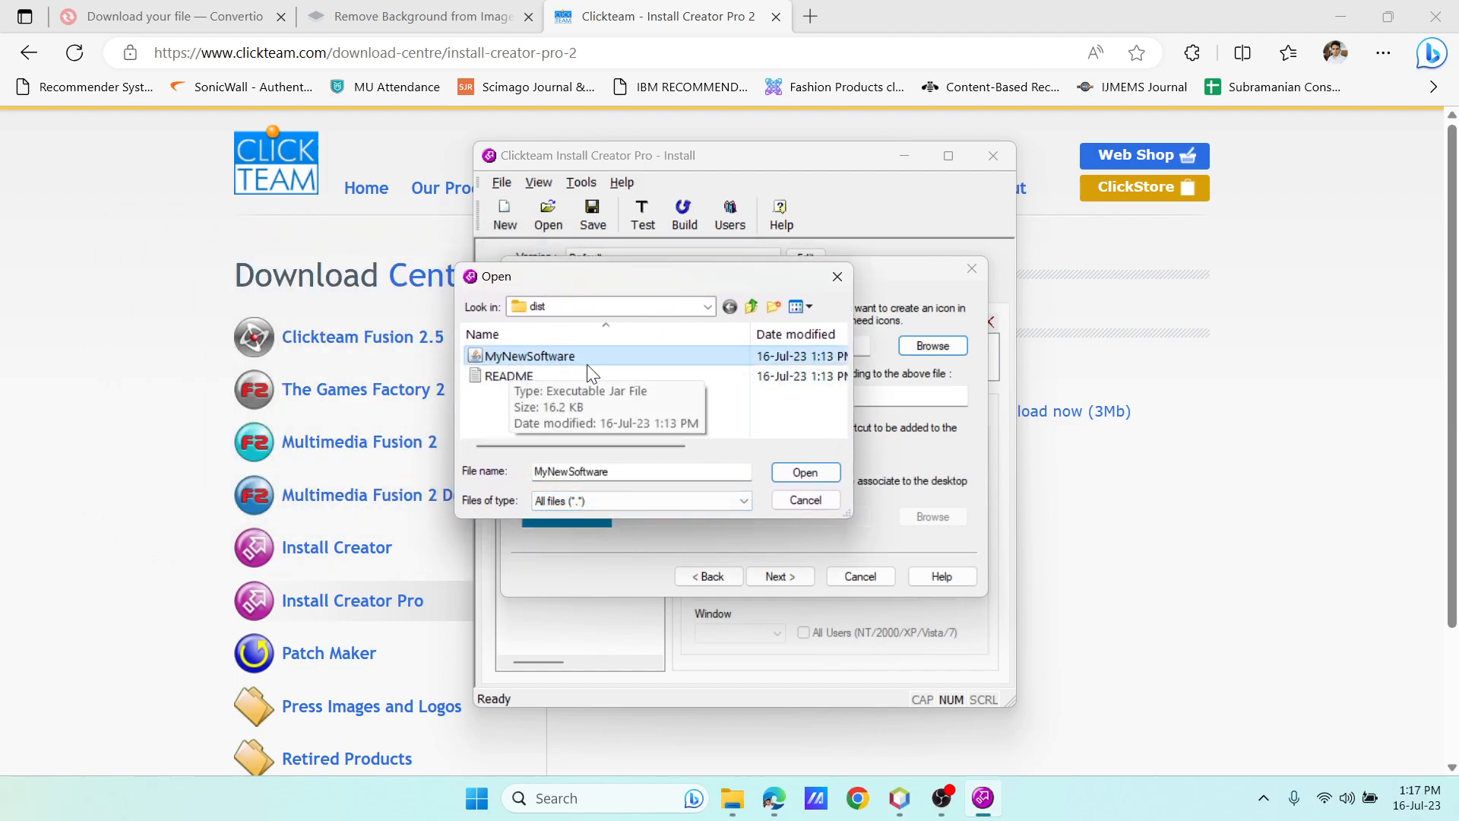
pyautogui.moveTo(587, 447)
pyautogui.mouseDown()
pyautogui.moveTo(723, 454)
pyautogui.moveTo(587, 448)
pyautogui.mouseUp()
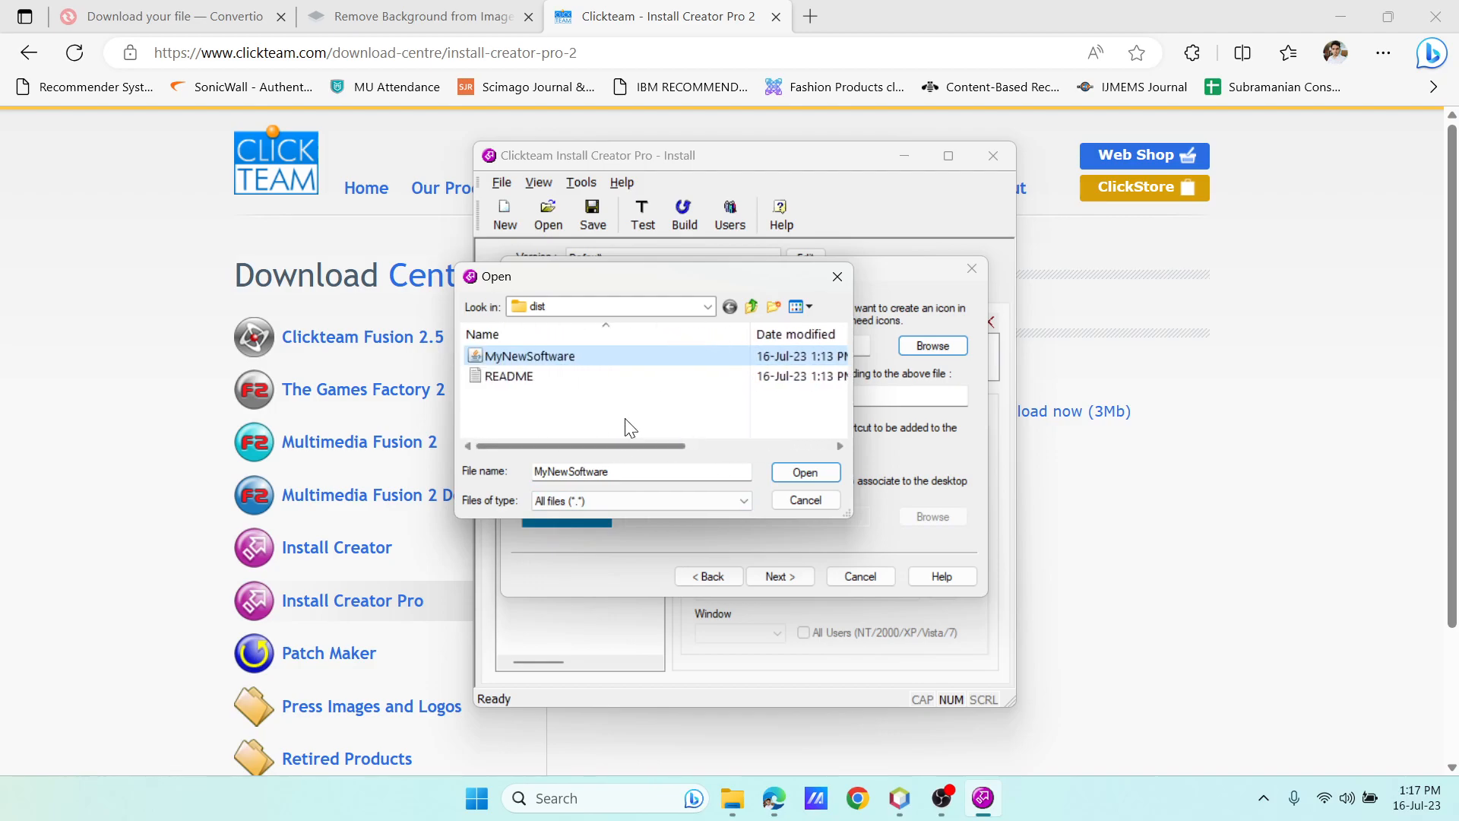
pyautogui.doubleClick(564, 354)
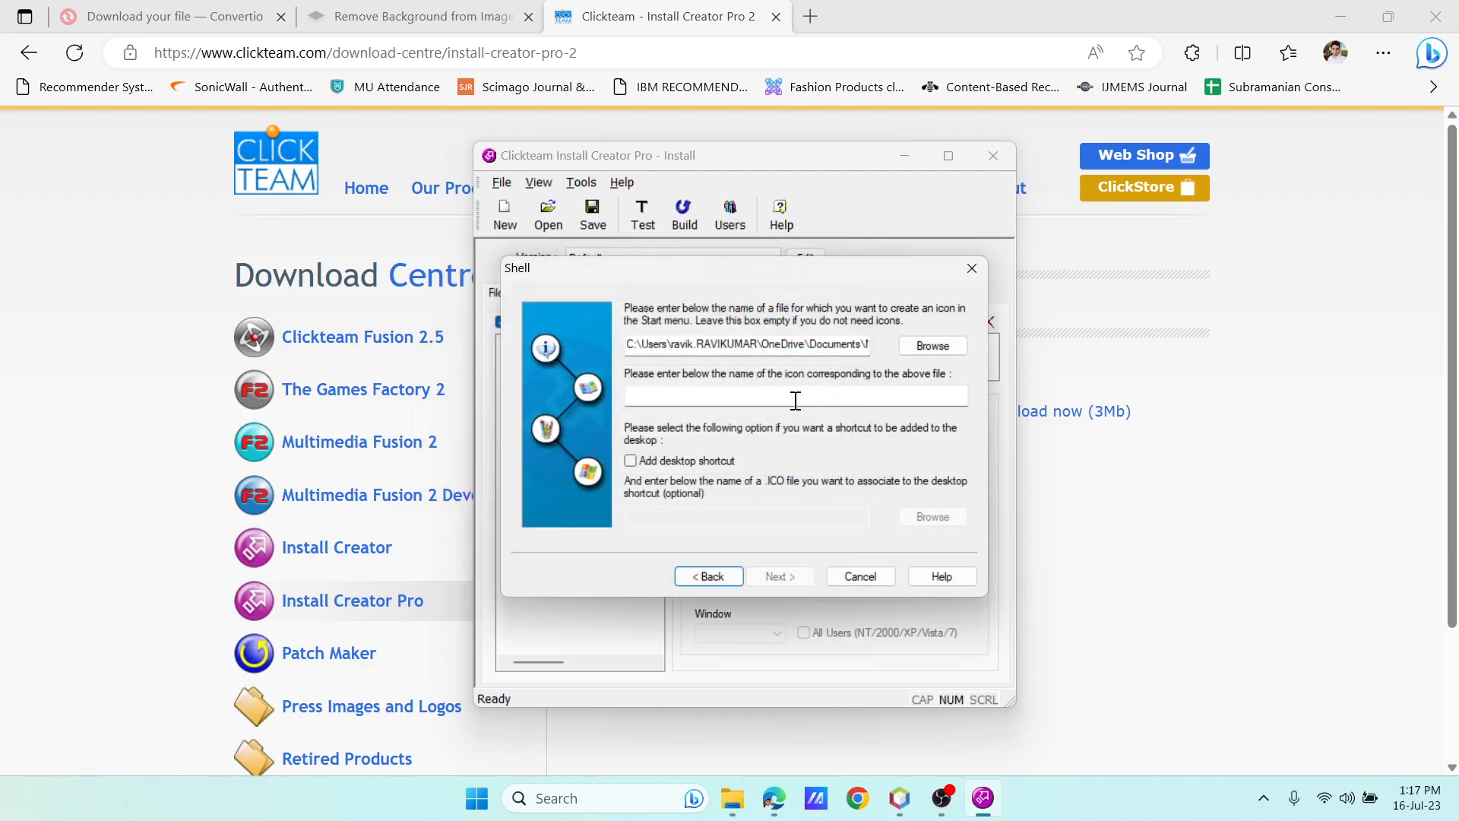
# Name the Start menu icon RK KEYNOTES and enable the desktop shortcut.
pyautogui.click(755, 391)
pyautogui.write('RK KEYNOTES')
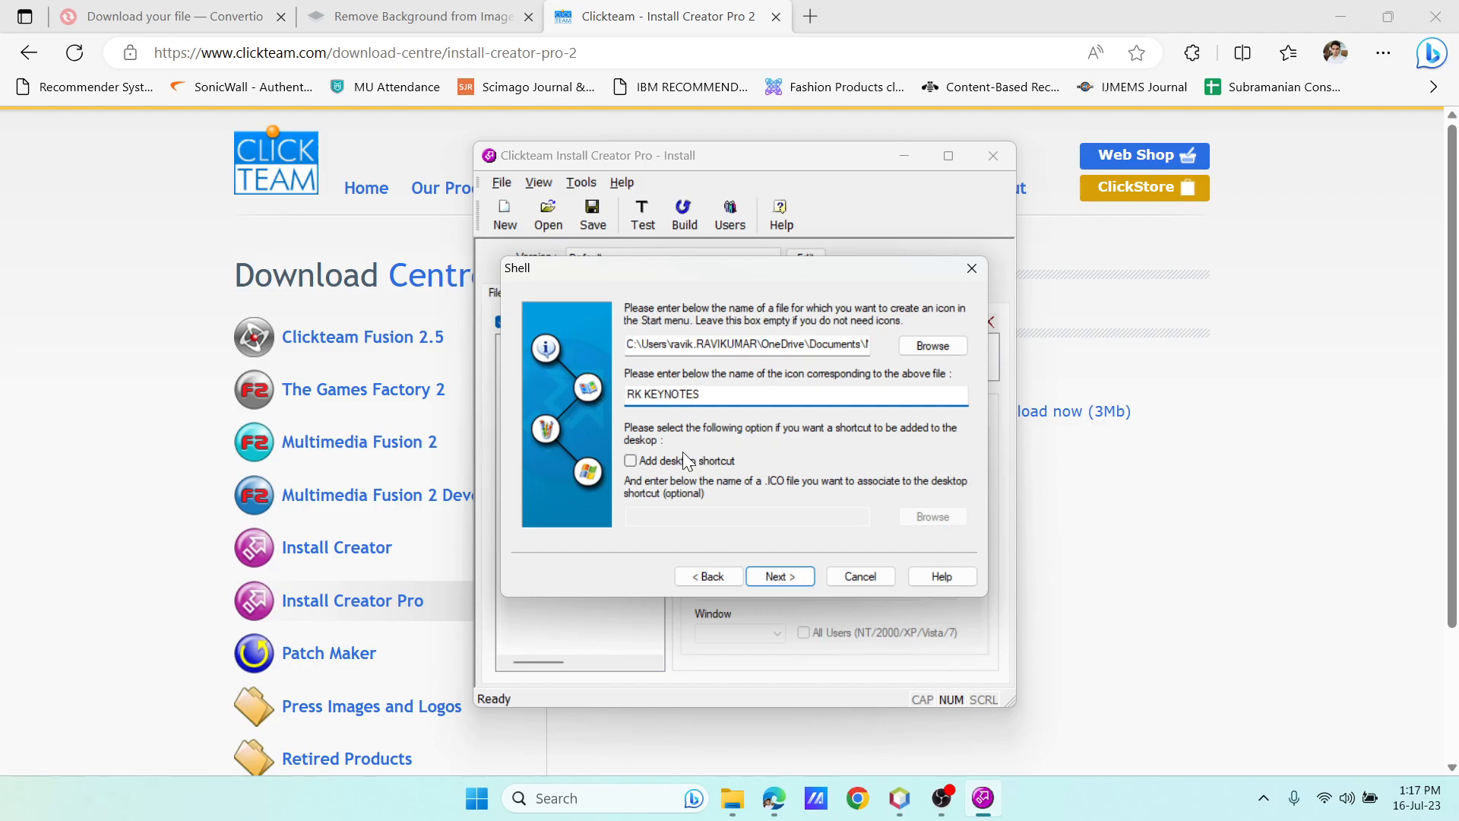
pyautogui.click(668, 461)
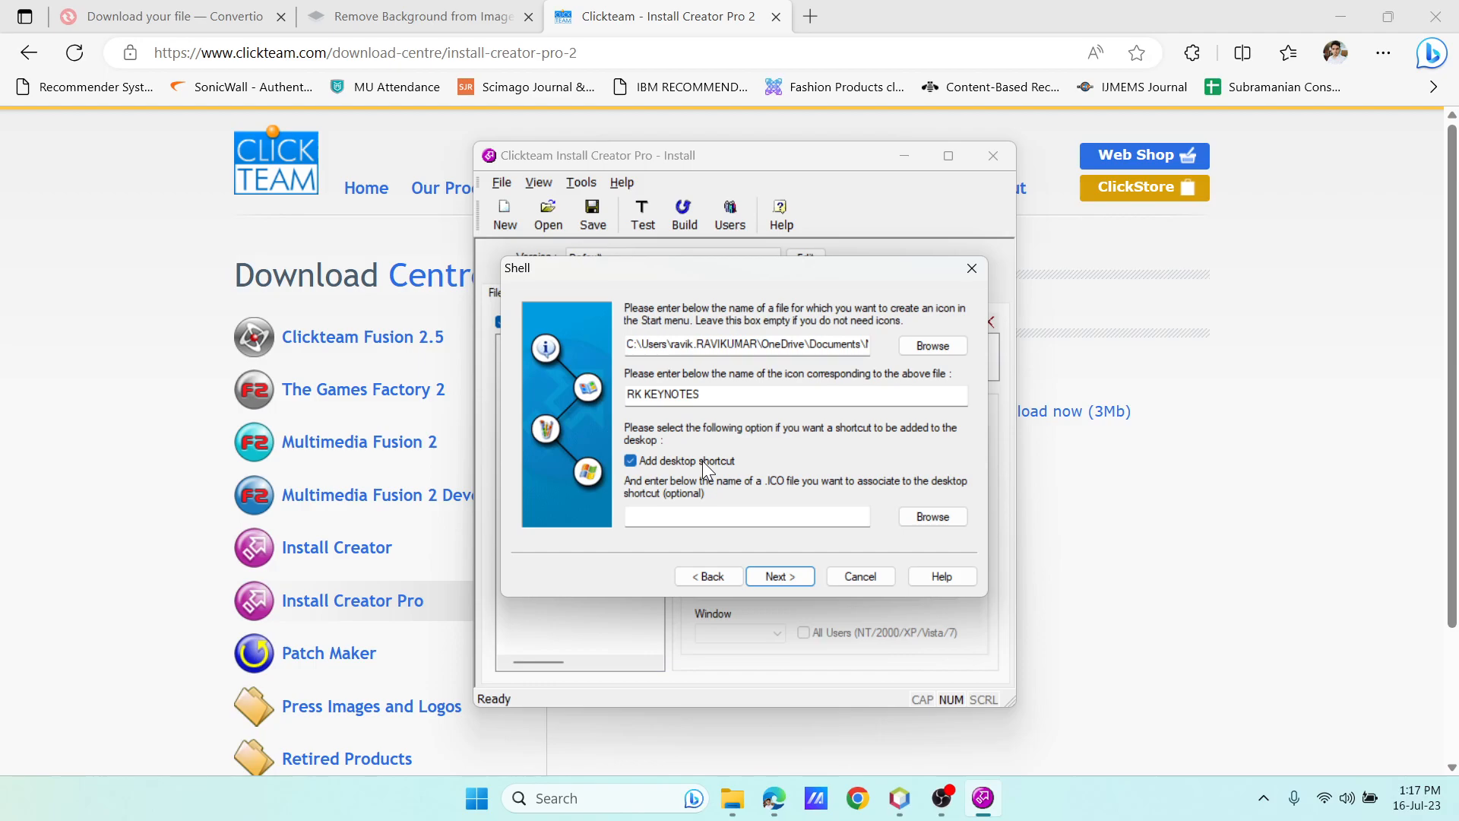
pyautogui.click(712, 515)
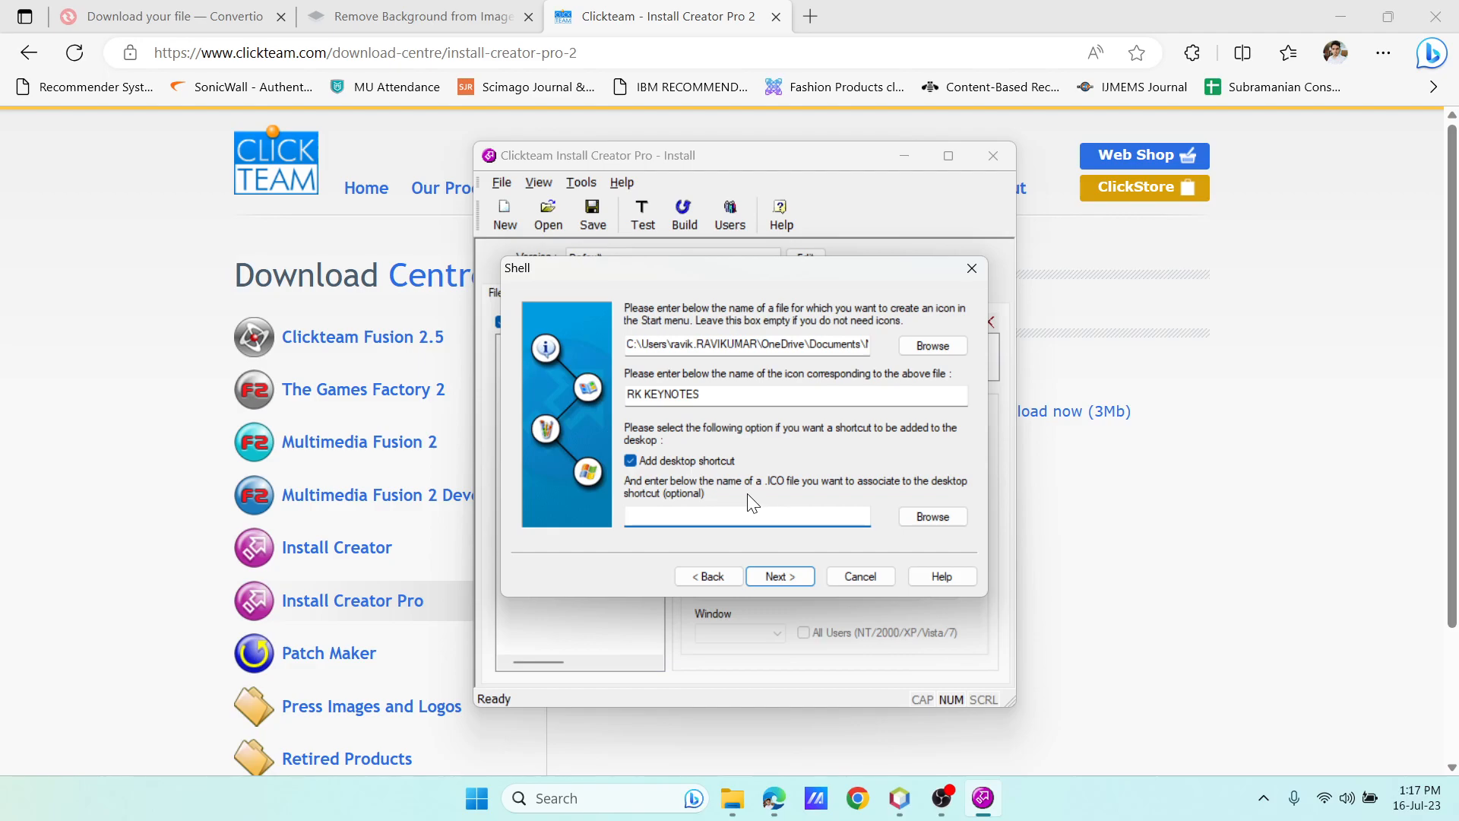
pyautogui.click(924, 517)
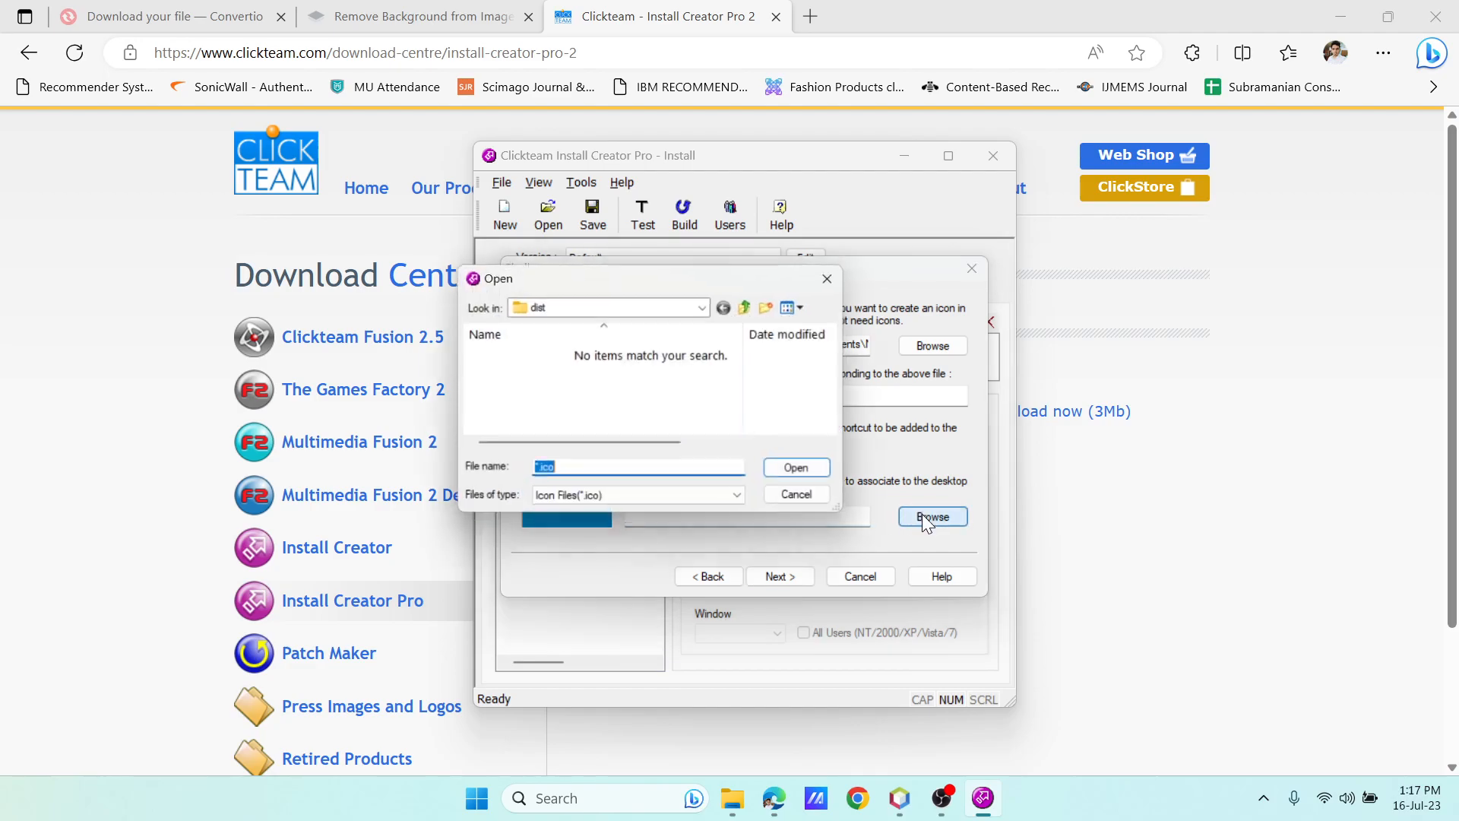
pyautogui.click(836, 289)
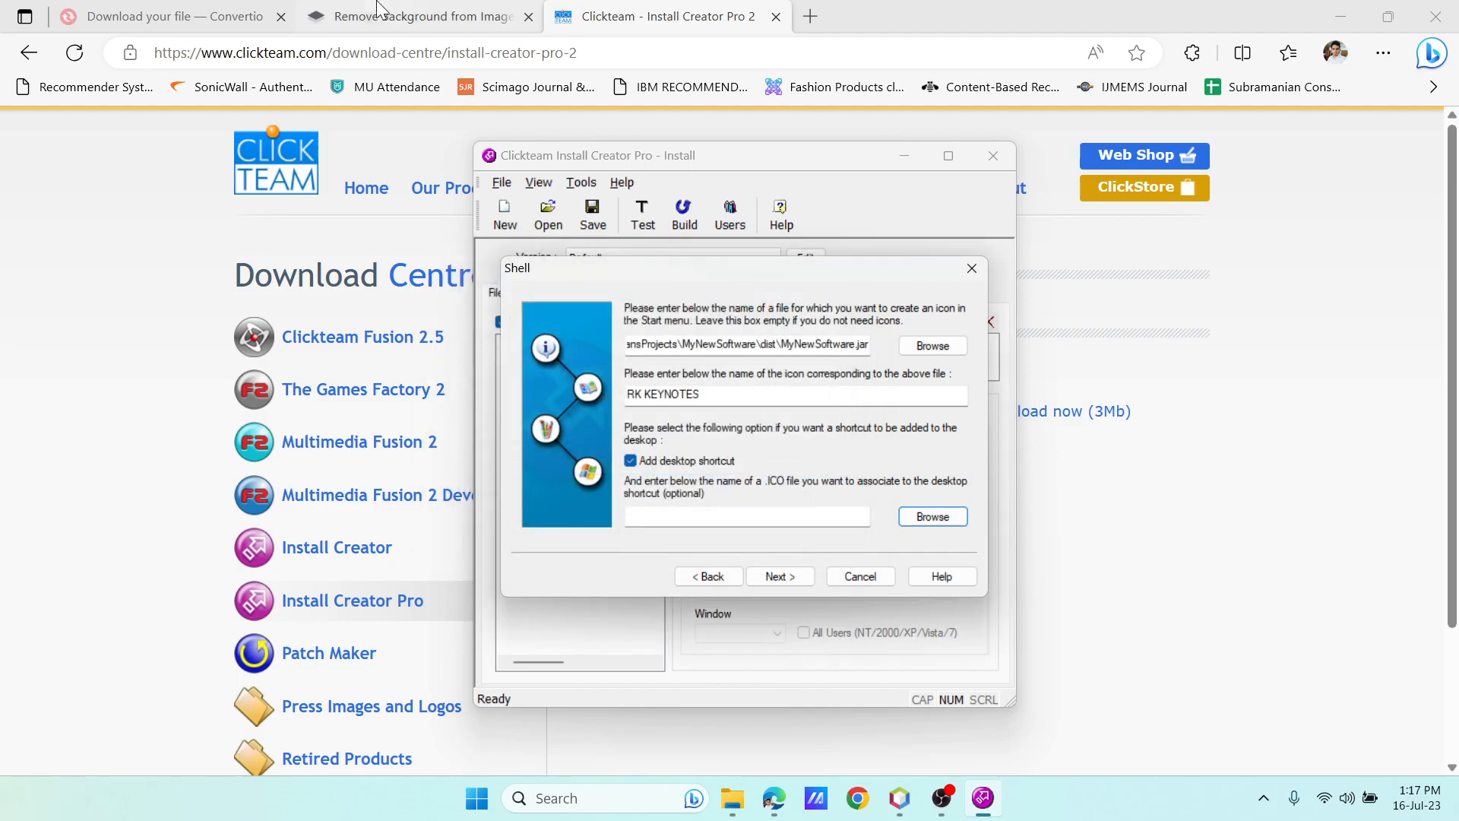
# Switch to Microsoft Edge and review the background-removed RK Keynotes logo on remove.bg and the converted ICO file on Convertio.
pyautogui.click(398, 15)
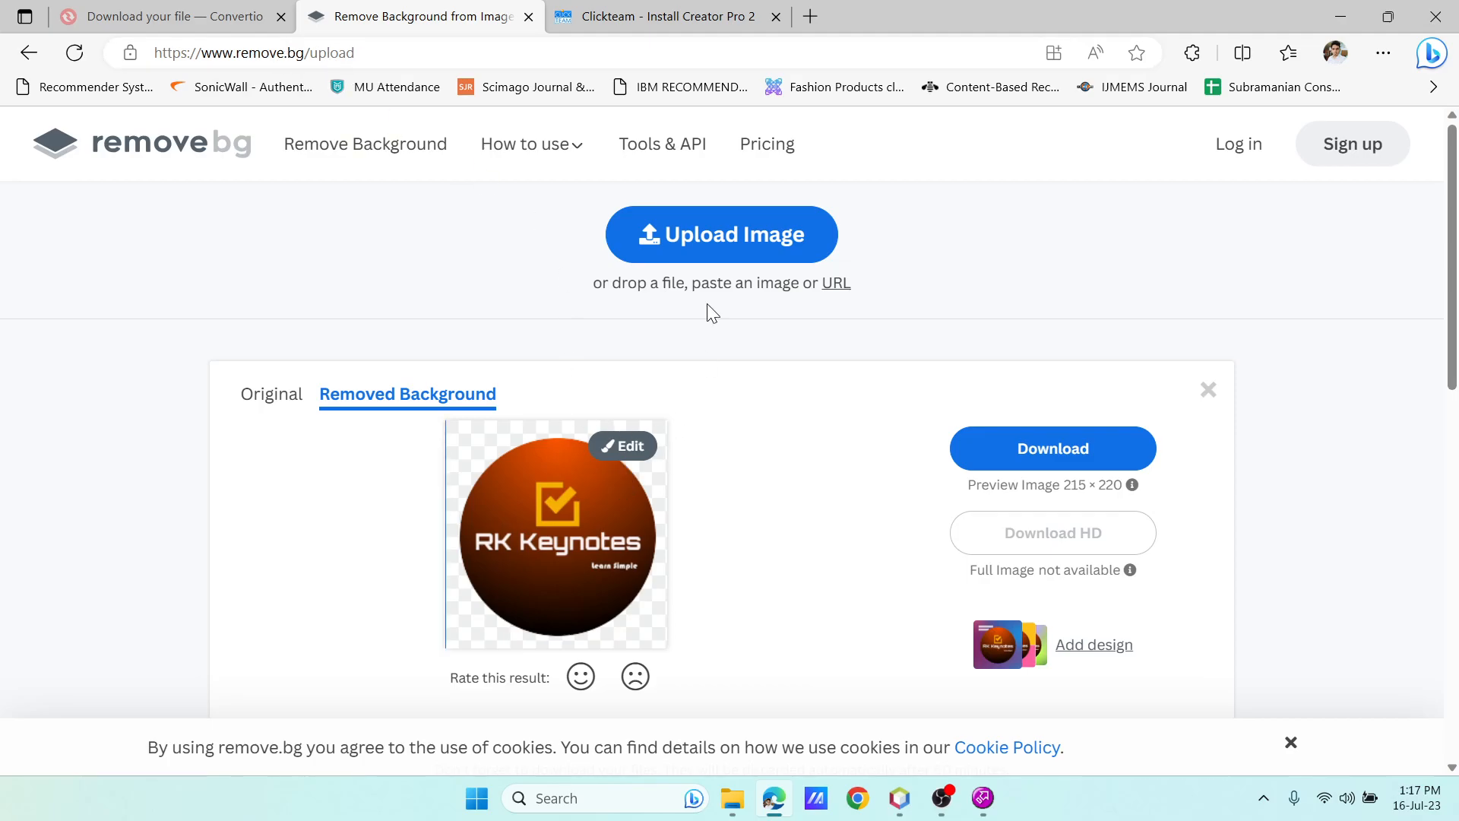
pyautogui.click(217, 15)
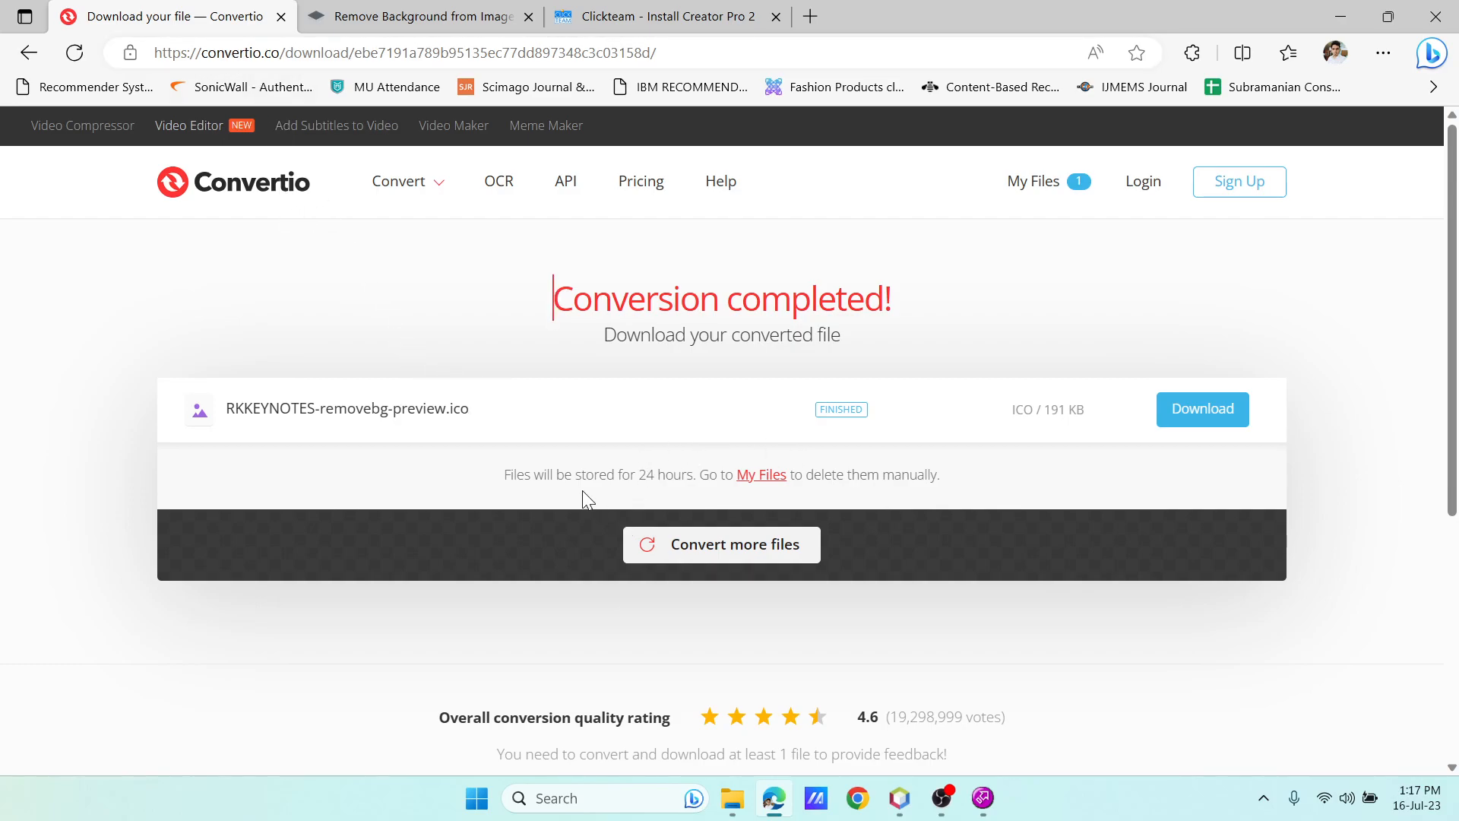
pyautogui.hotkey('ctrl', 'Tab')
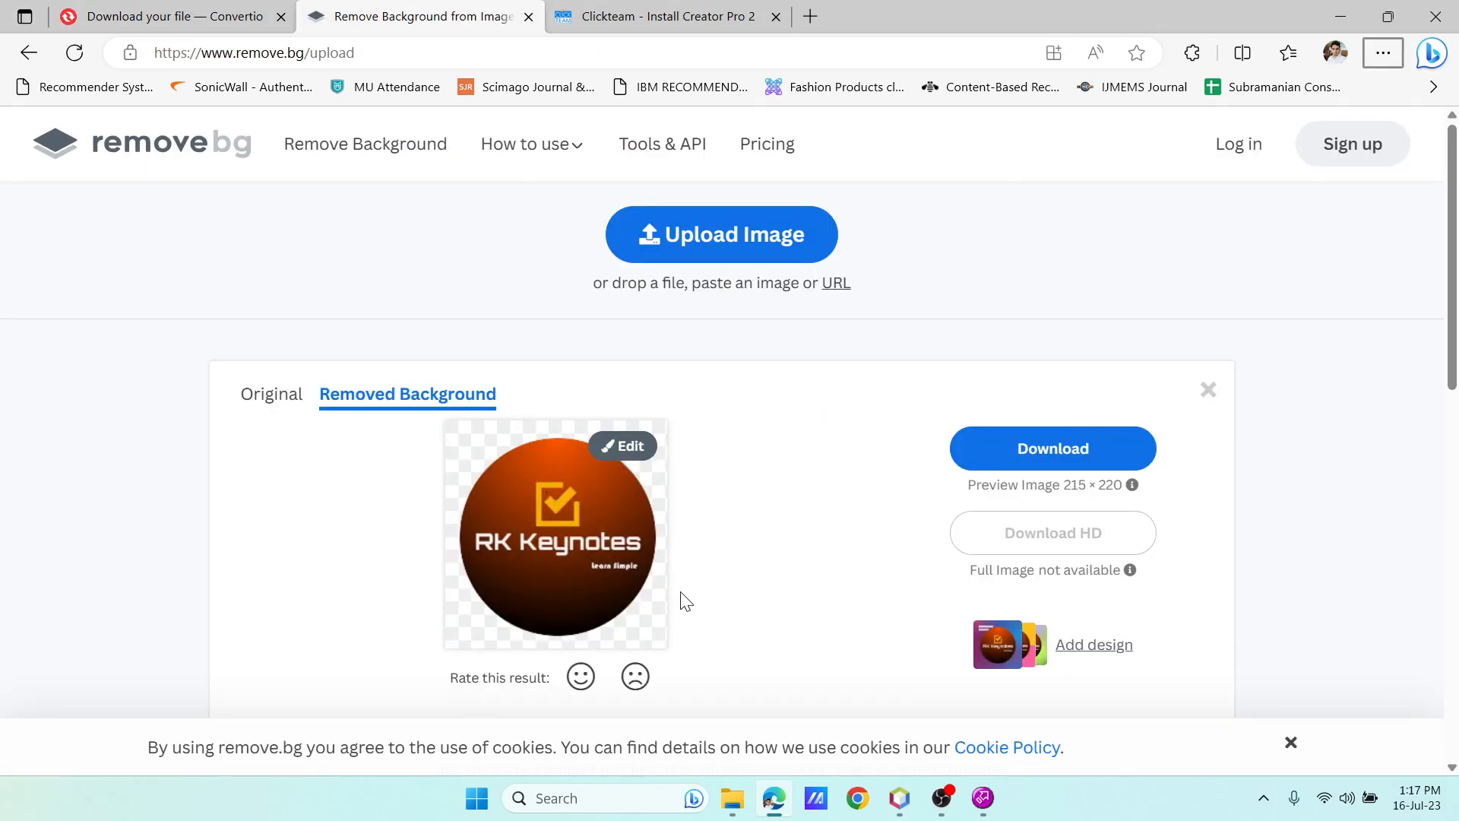
# Switch to Install Creator Pro and try to use RKKEYNOTES-removebg-preview.ico from Downloads as the desktop shortcut icon.
pyautogui.click(916, 690)
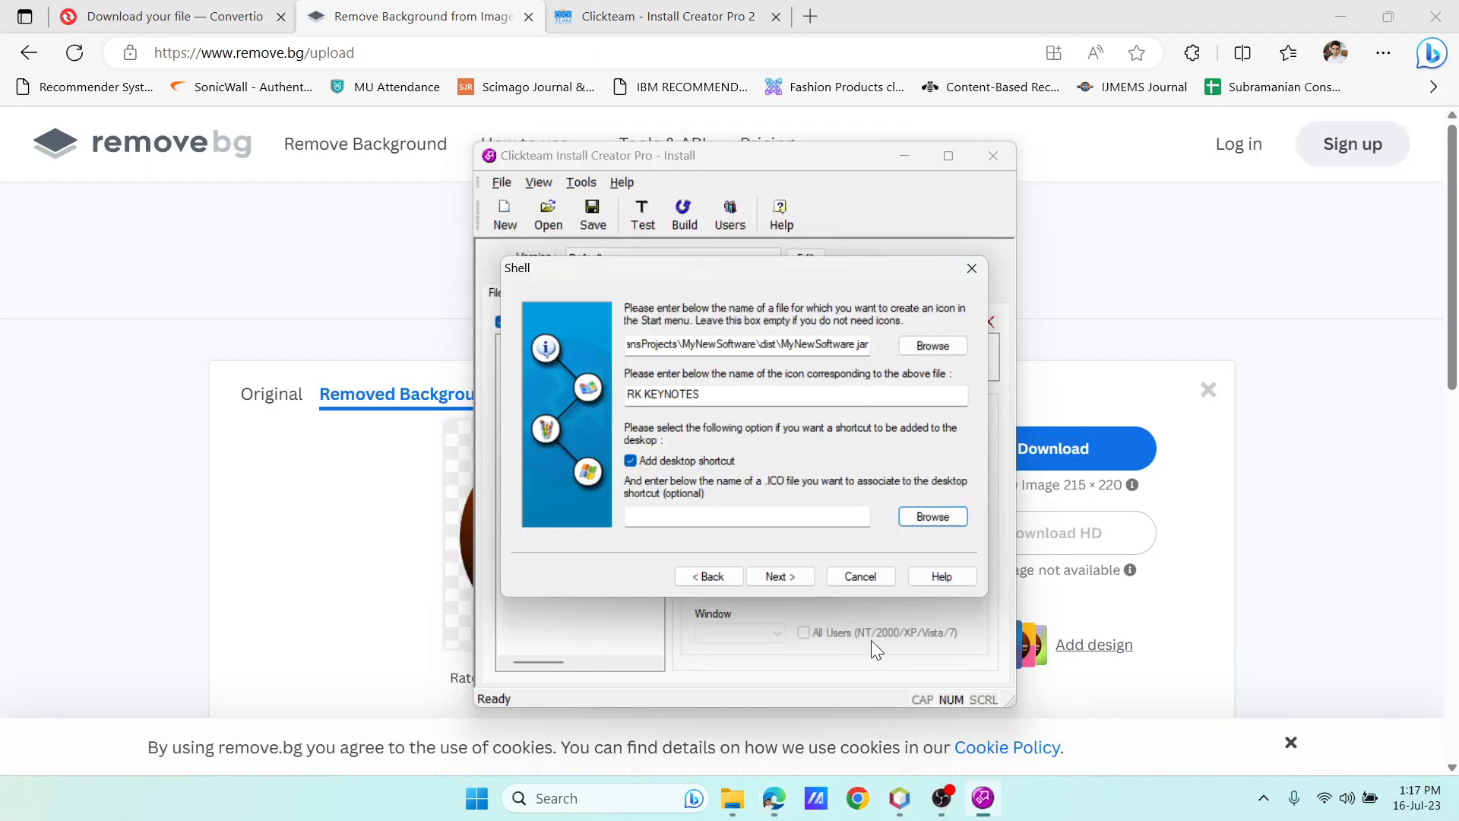
pyautogui.click(918, 517)
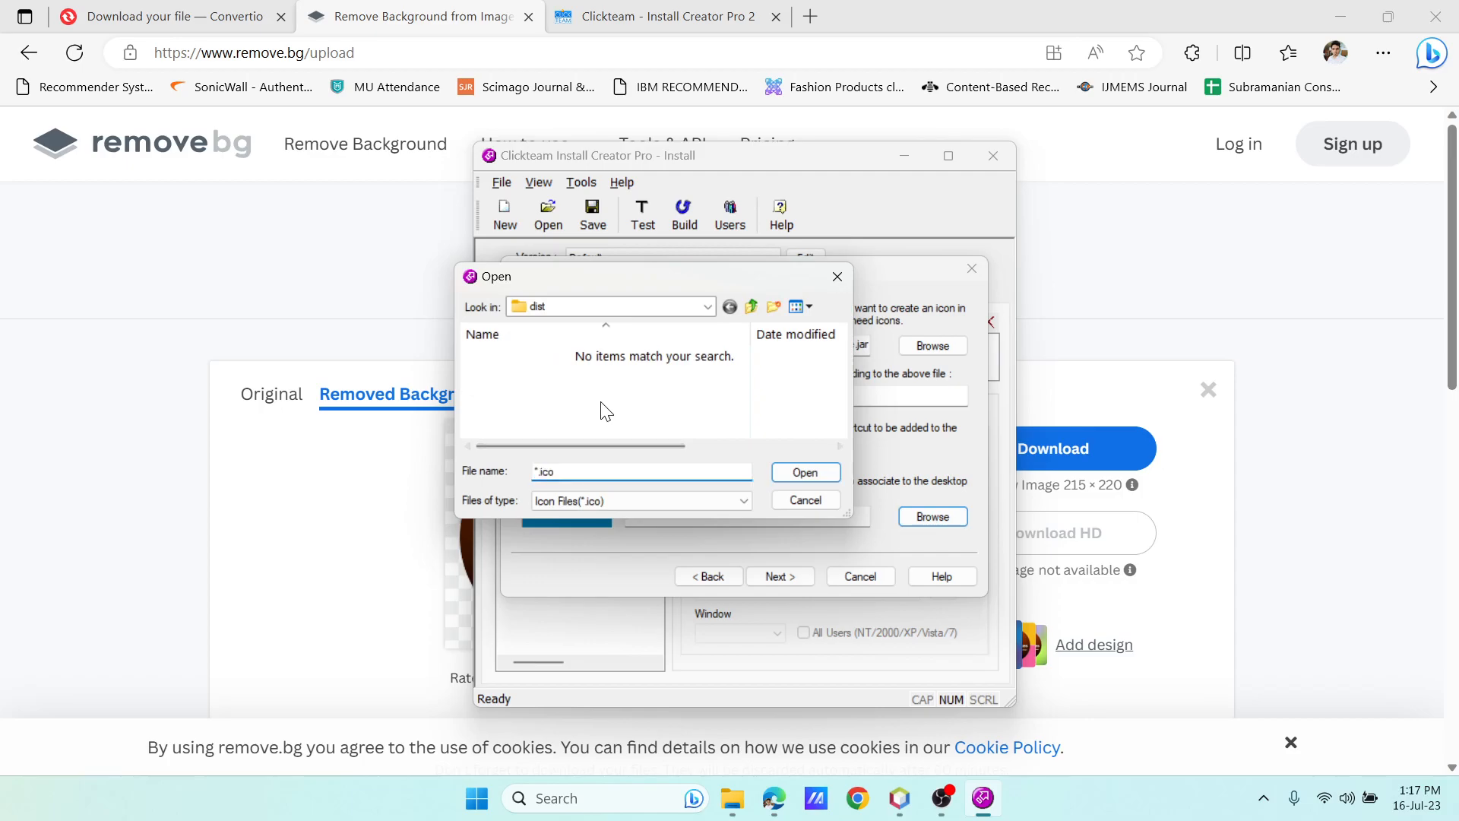
pyautogui.click(707, 307)
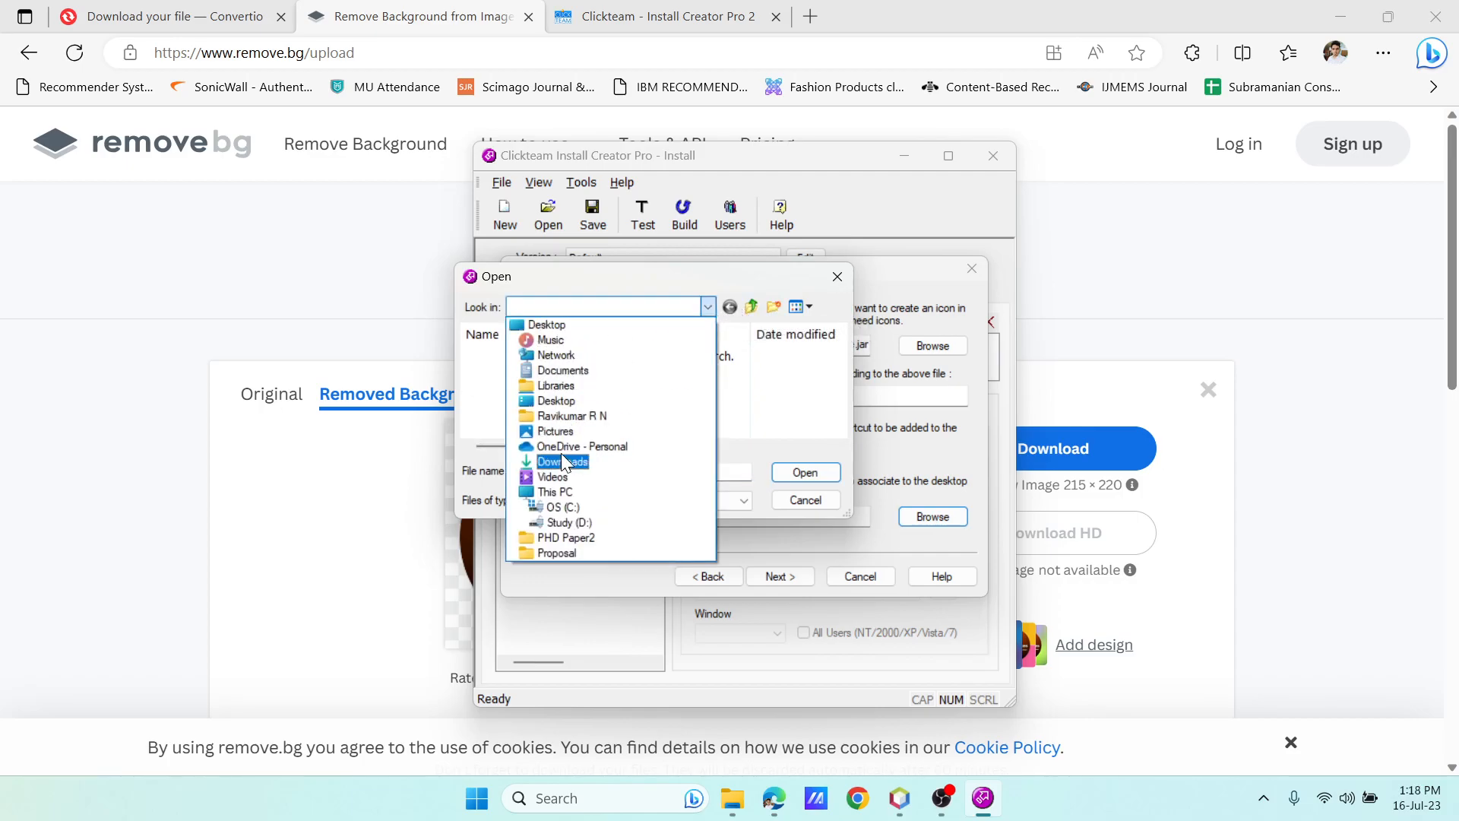
pyautogui.click(562, 462)
pyautogui.click(559, 376)
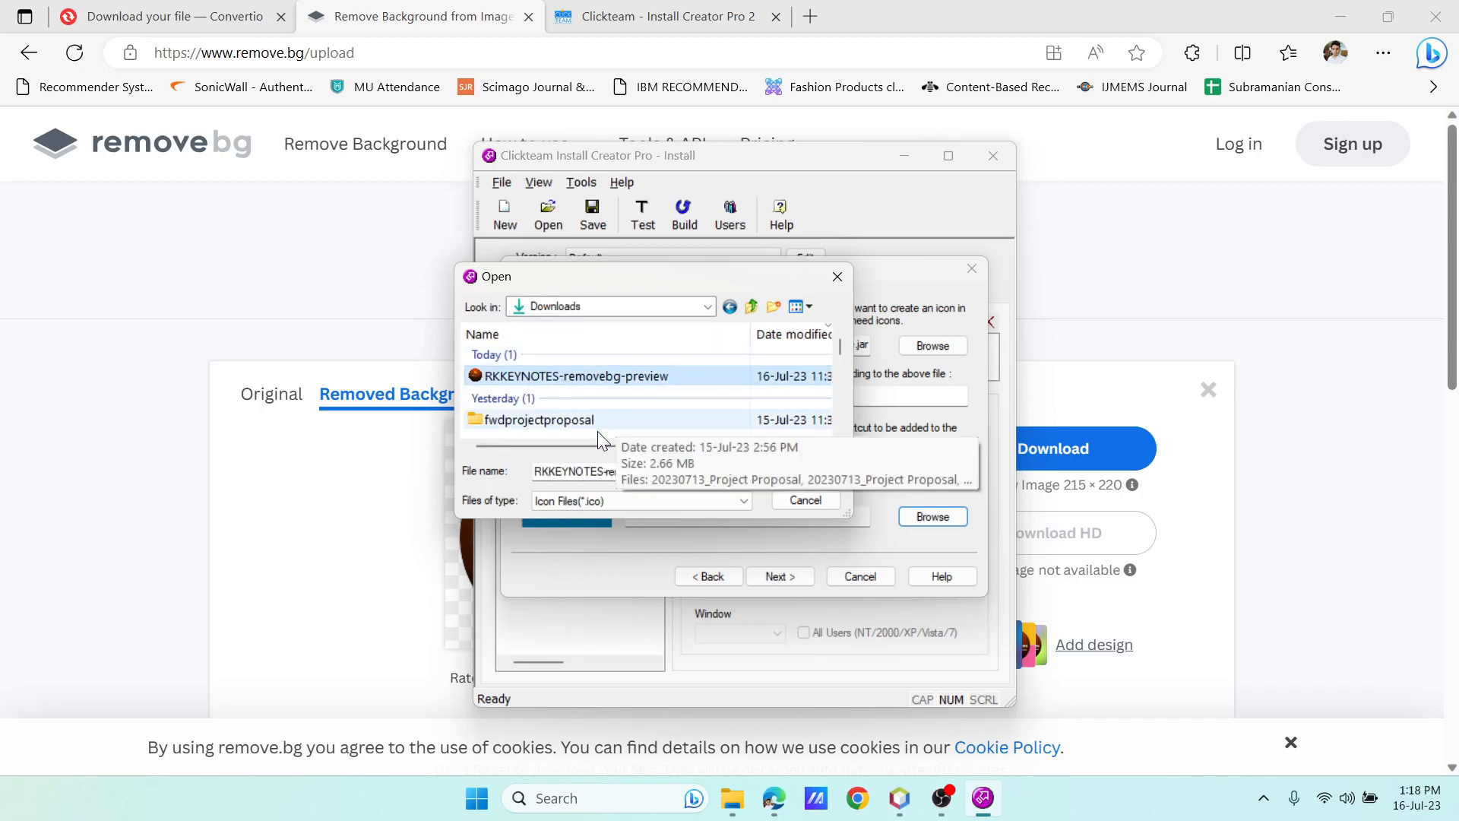
pyautogui.moveTo(594, 442); pyautogui.dragTo(741, 463)
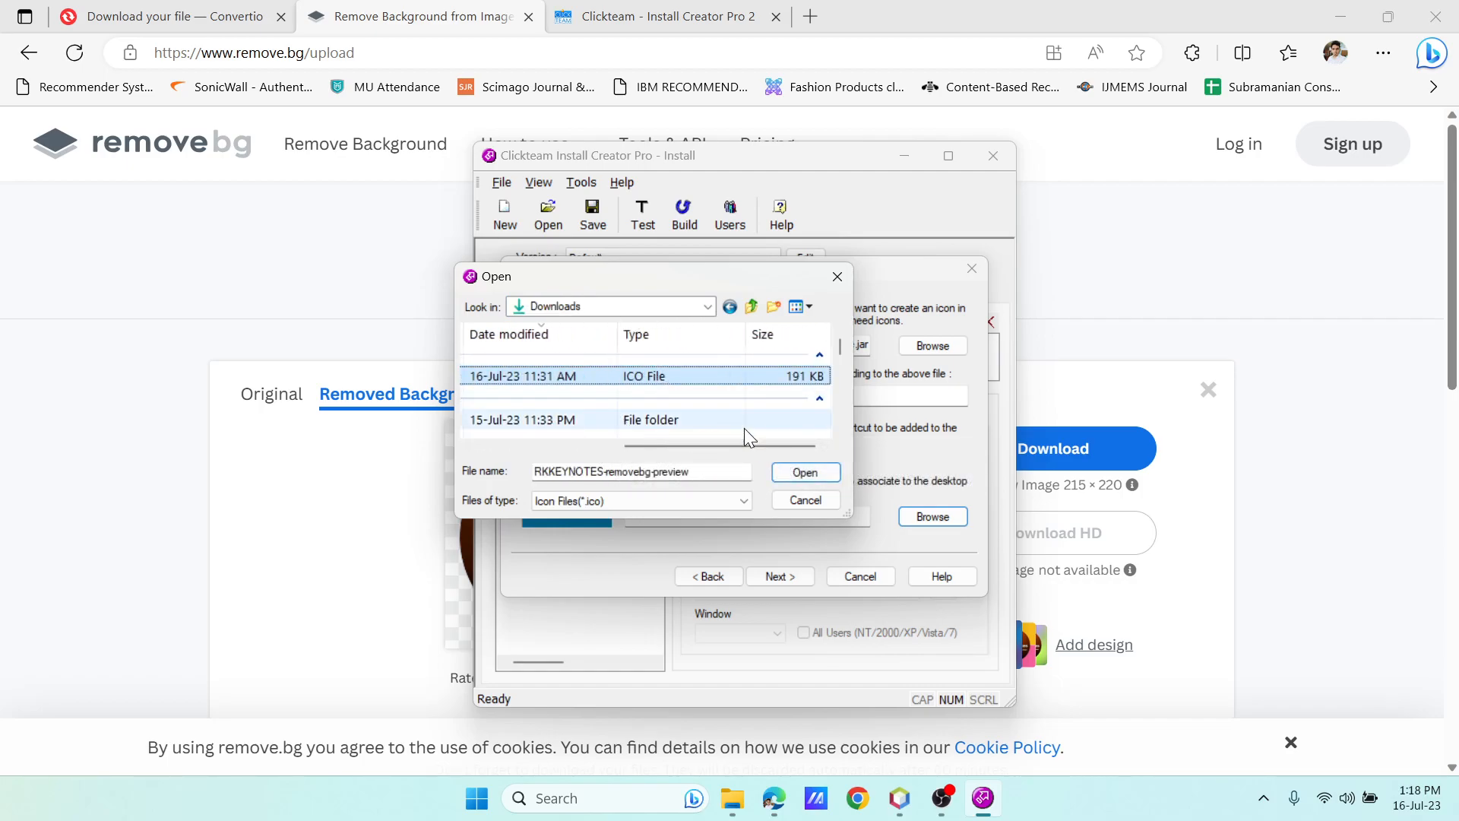
pyautogui.click(804, 472)
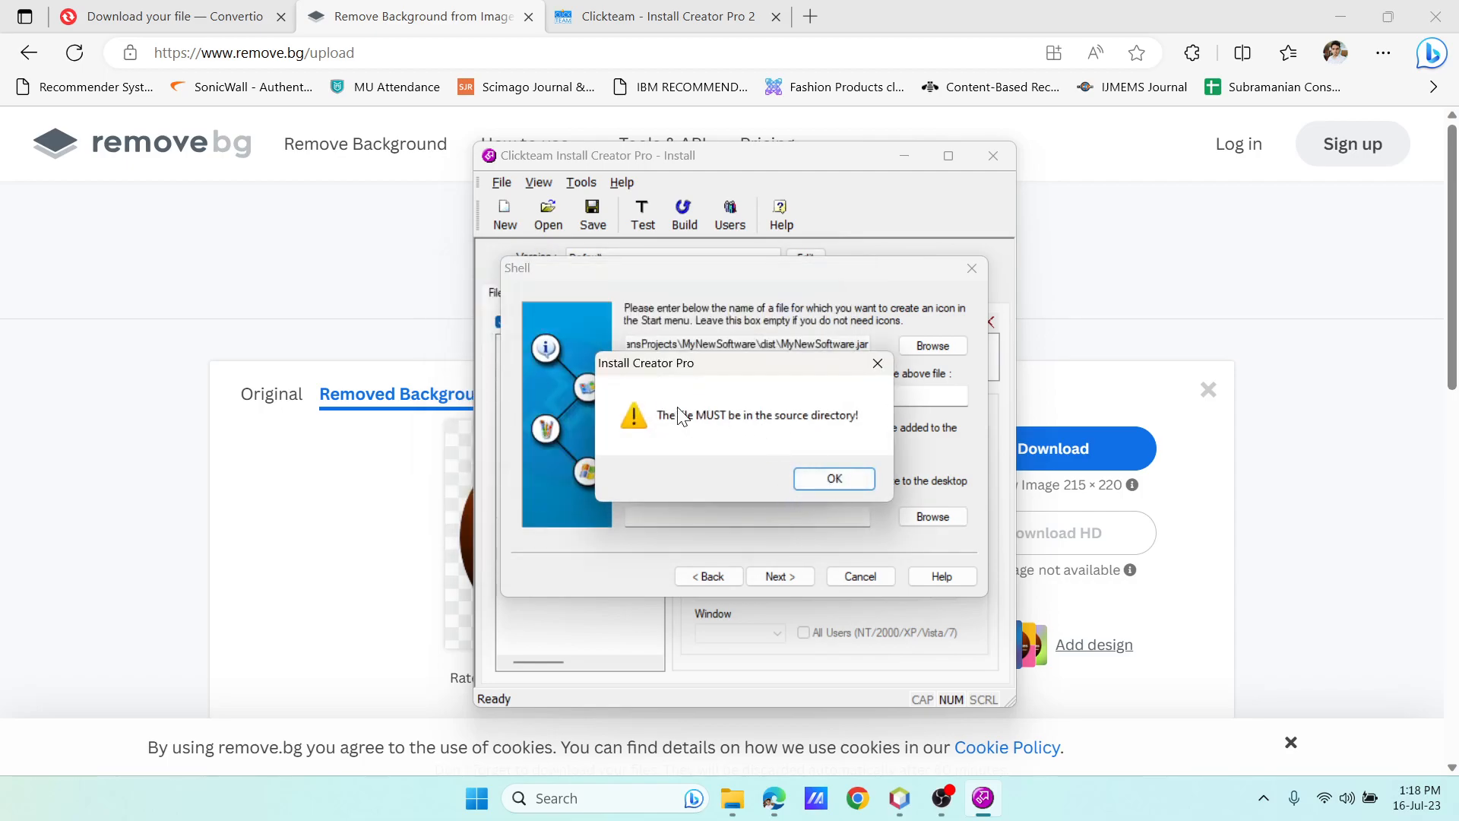
pyautogui.click(830, 477)
# In File Explorer, copy the RKKEYNOTES-removebg-preview ICO file from Downloads into the MyNewSoftware dist folder and close the Downloads window.
pyautogui.click(732, 798)
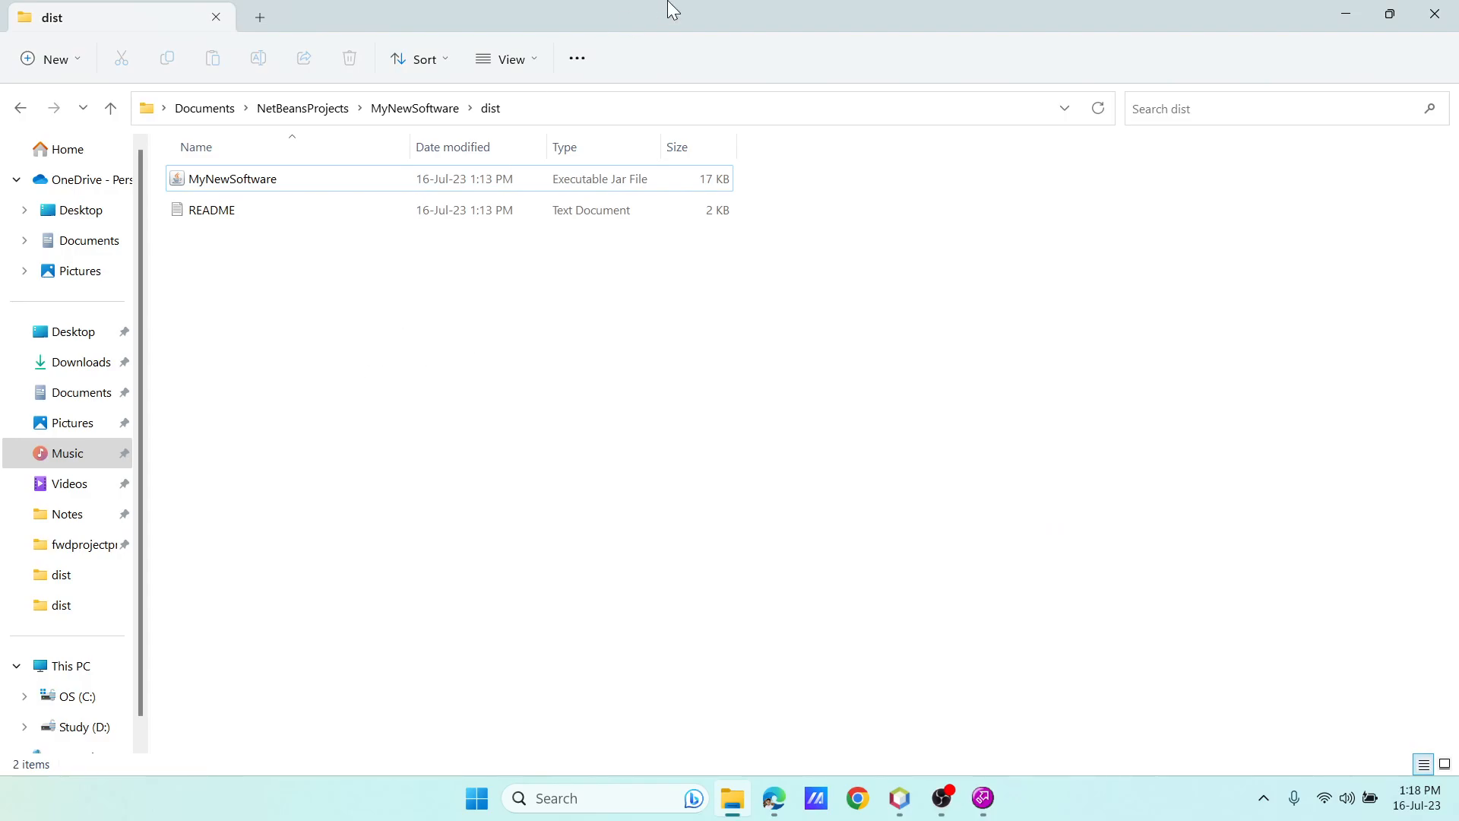
pyautogui.moveTo(669, 6); pyautogui.dragTo(1057, 105)
pyautogui.press('super+e')
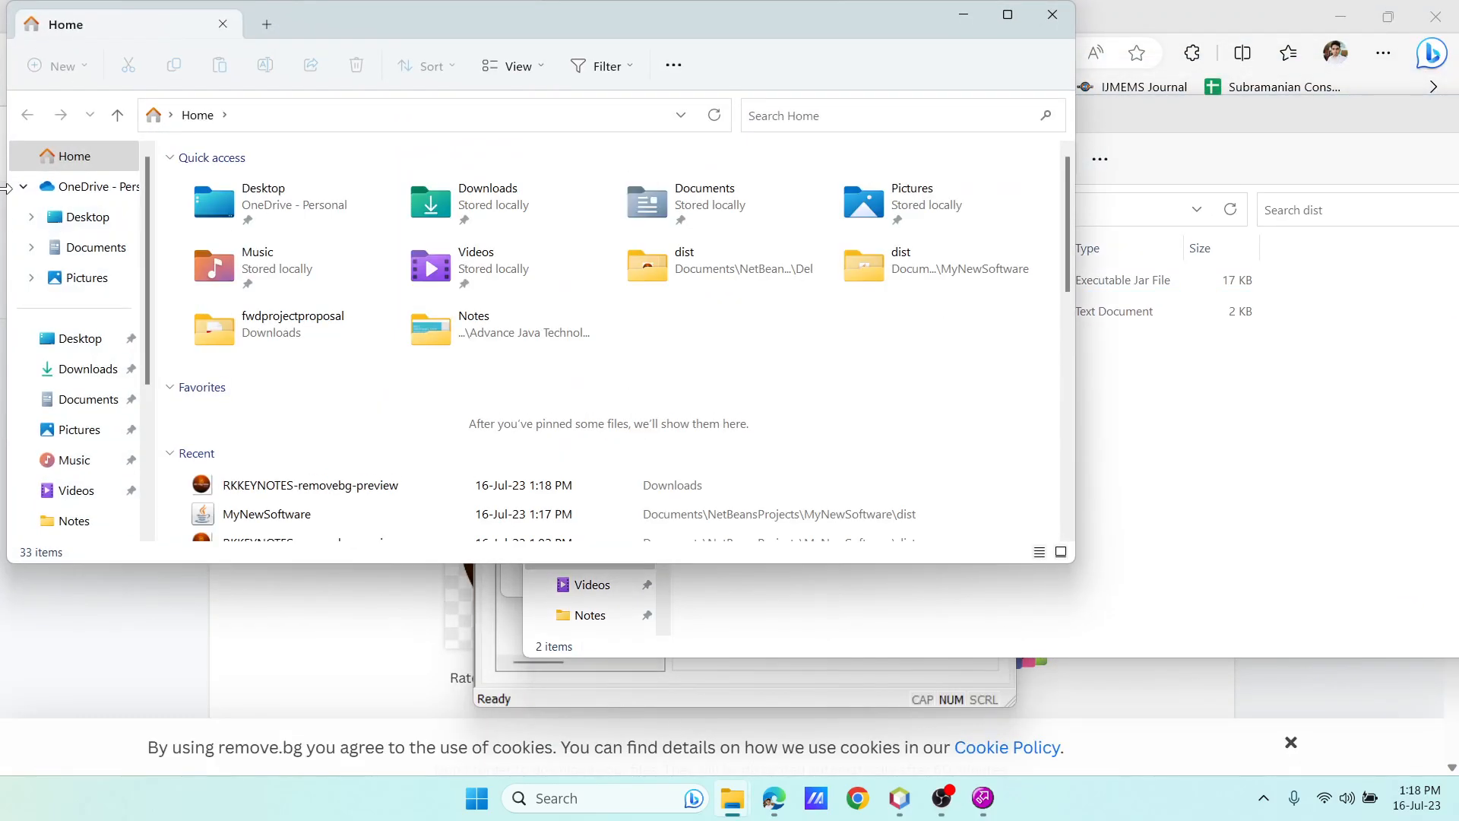
pyautogui.click(84, 370)
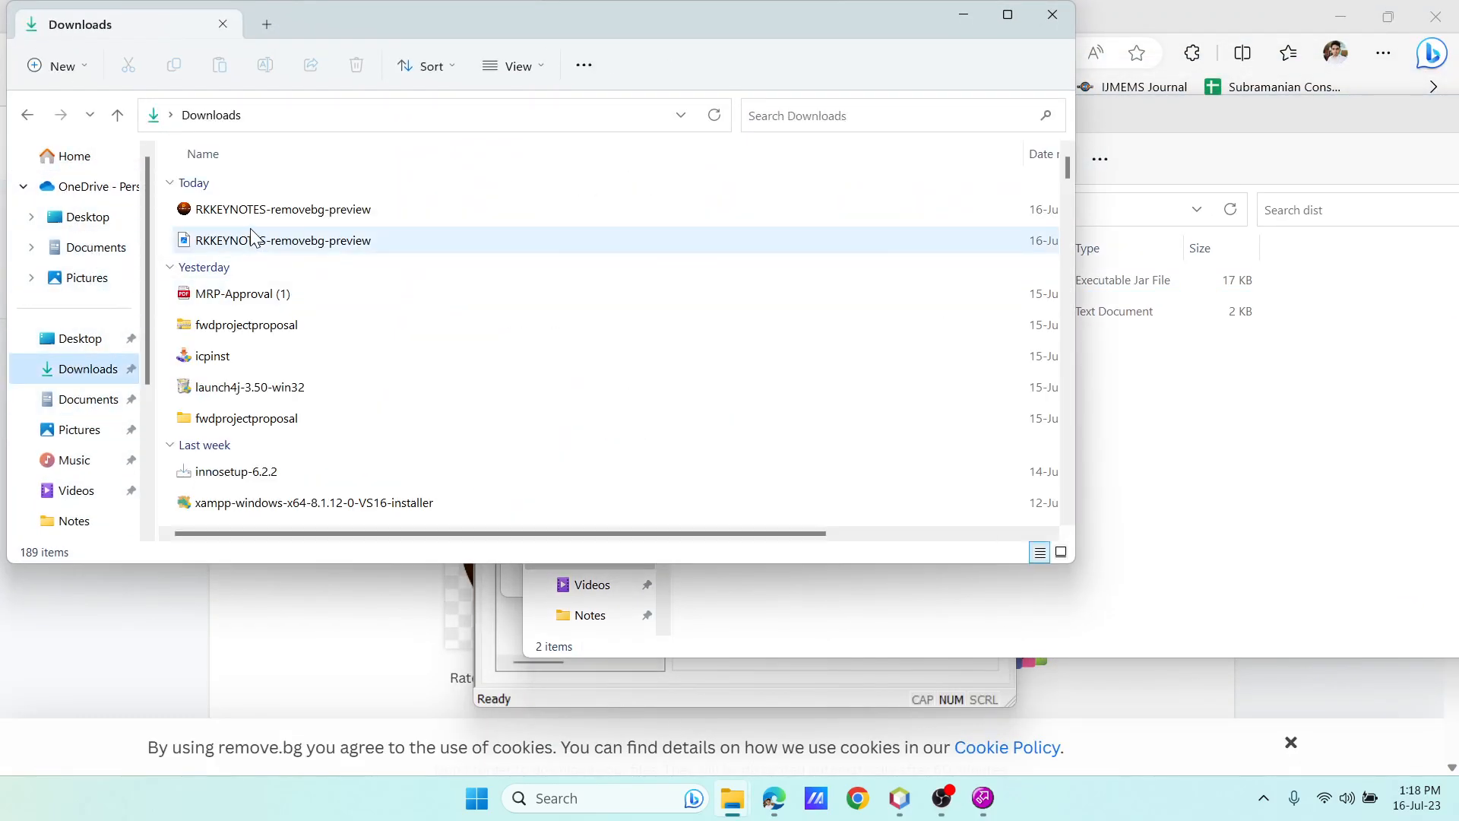
pyautogui.click(251, 215)
pyautogui.click(1140, 471)
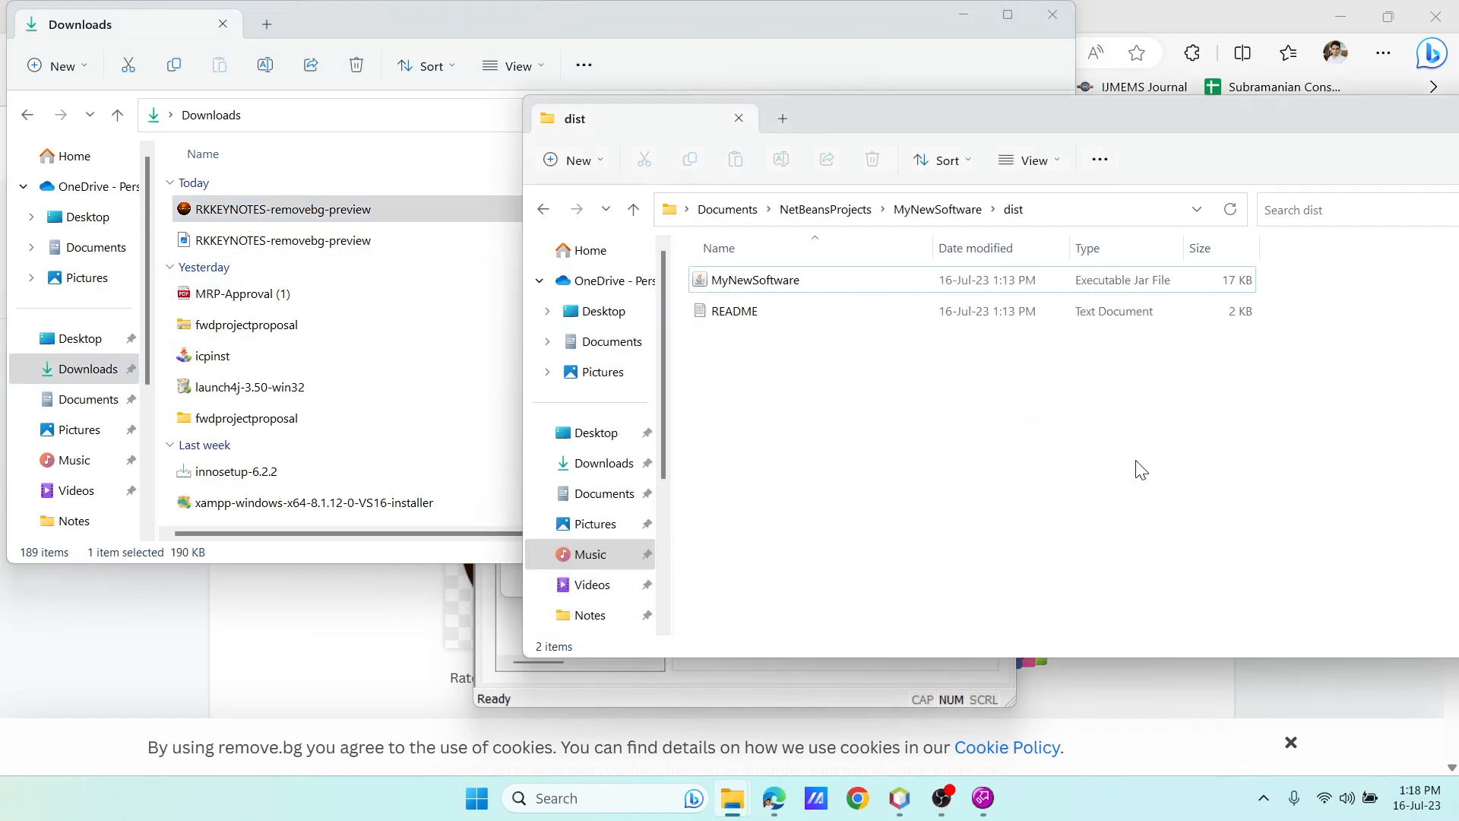
pyautogui.hotkey('ctrl', 'v')
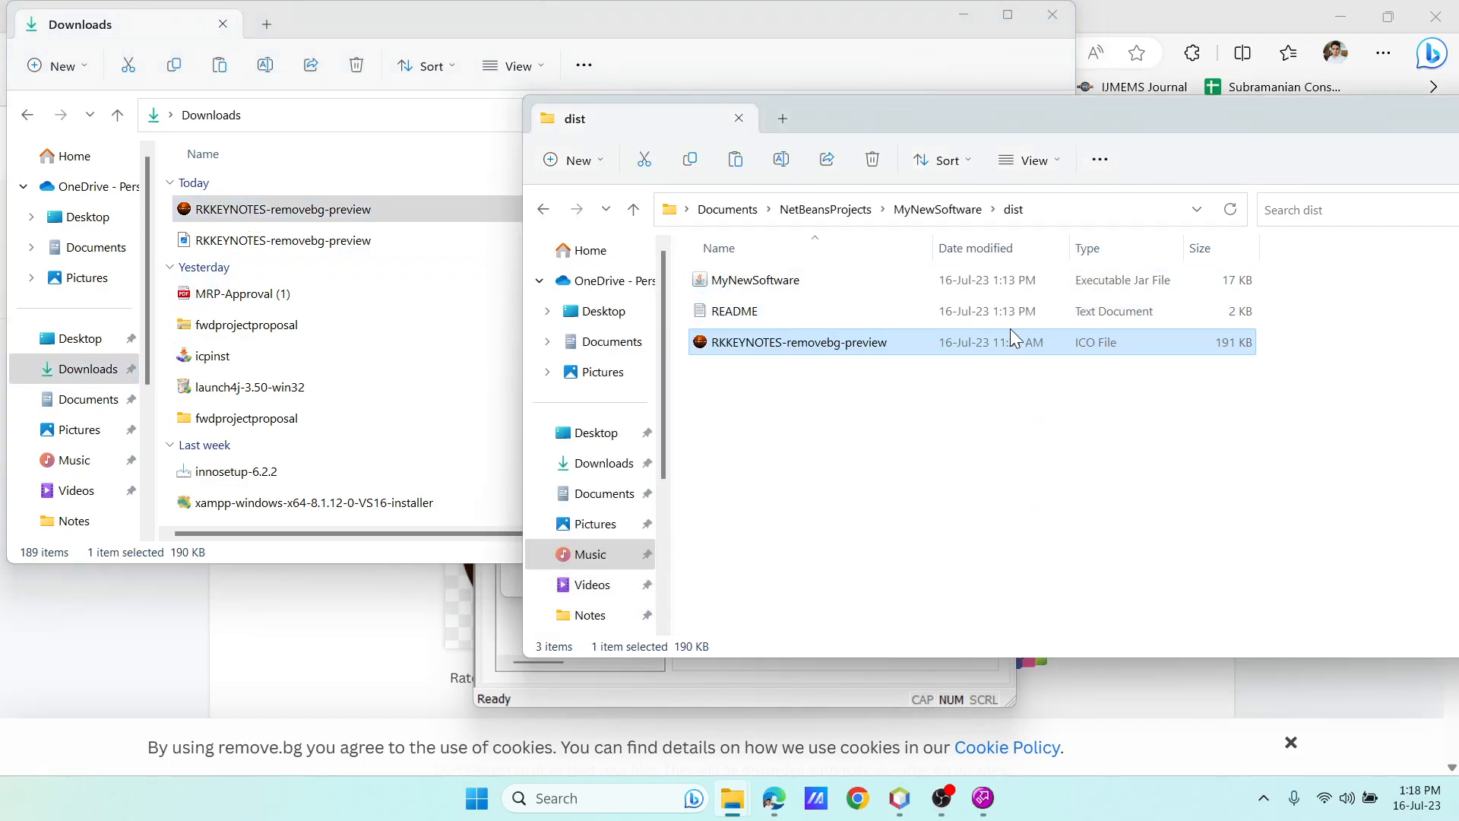
pyautogui.click(1054, 18)
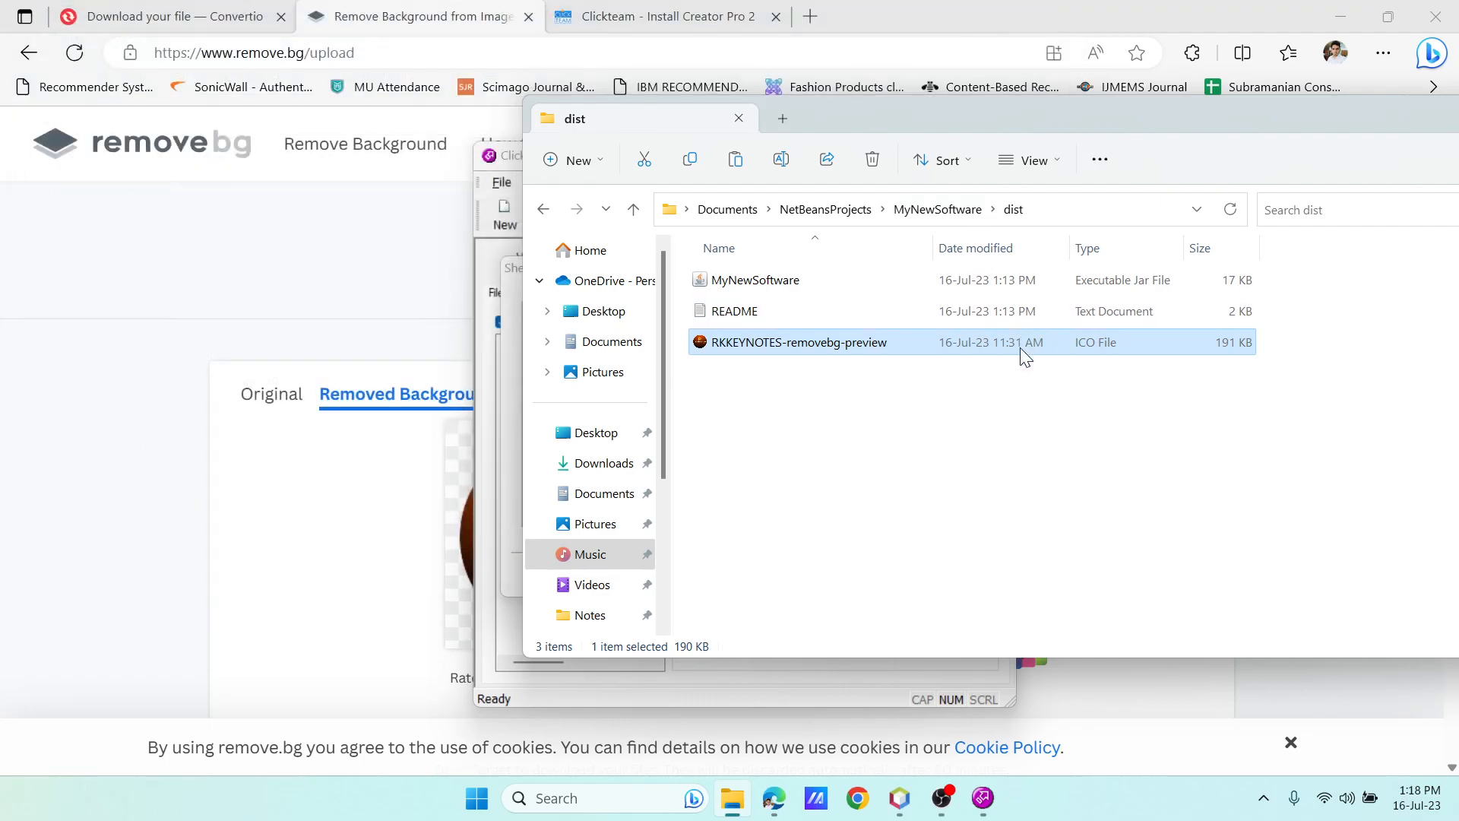
pyautogui.click(889, 423)
# Return to Install Creator Pro and assign RKKEYNOTES-removebg-preview.ico from the dist folder to the desktop shortcut, accepting the Shell settings.
pyautogui.click(512, 417)
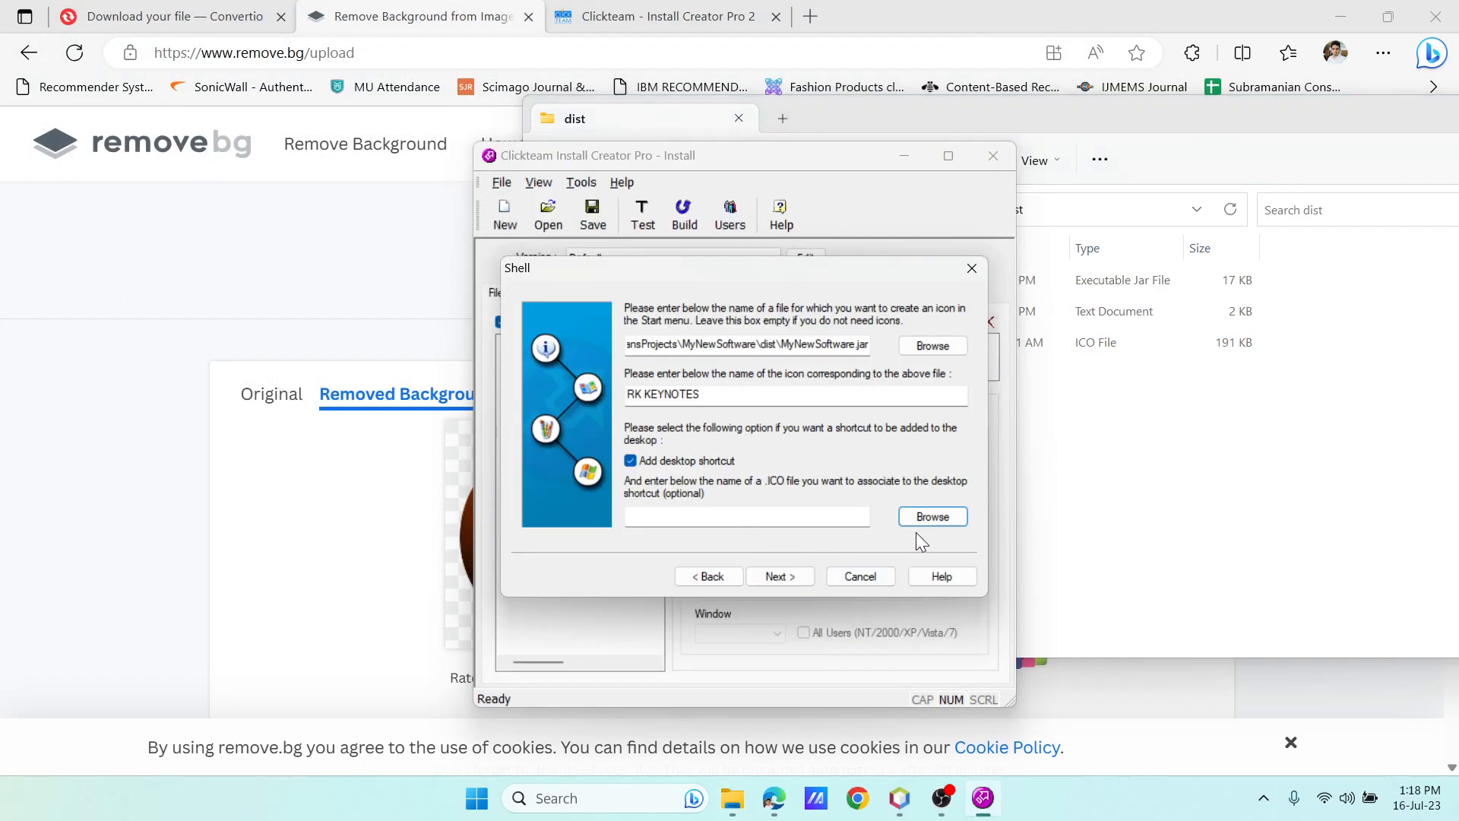
pyautogui.click(925, 511)
pyautogui.click(522, 385)
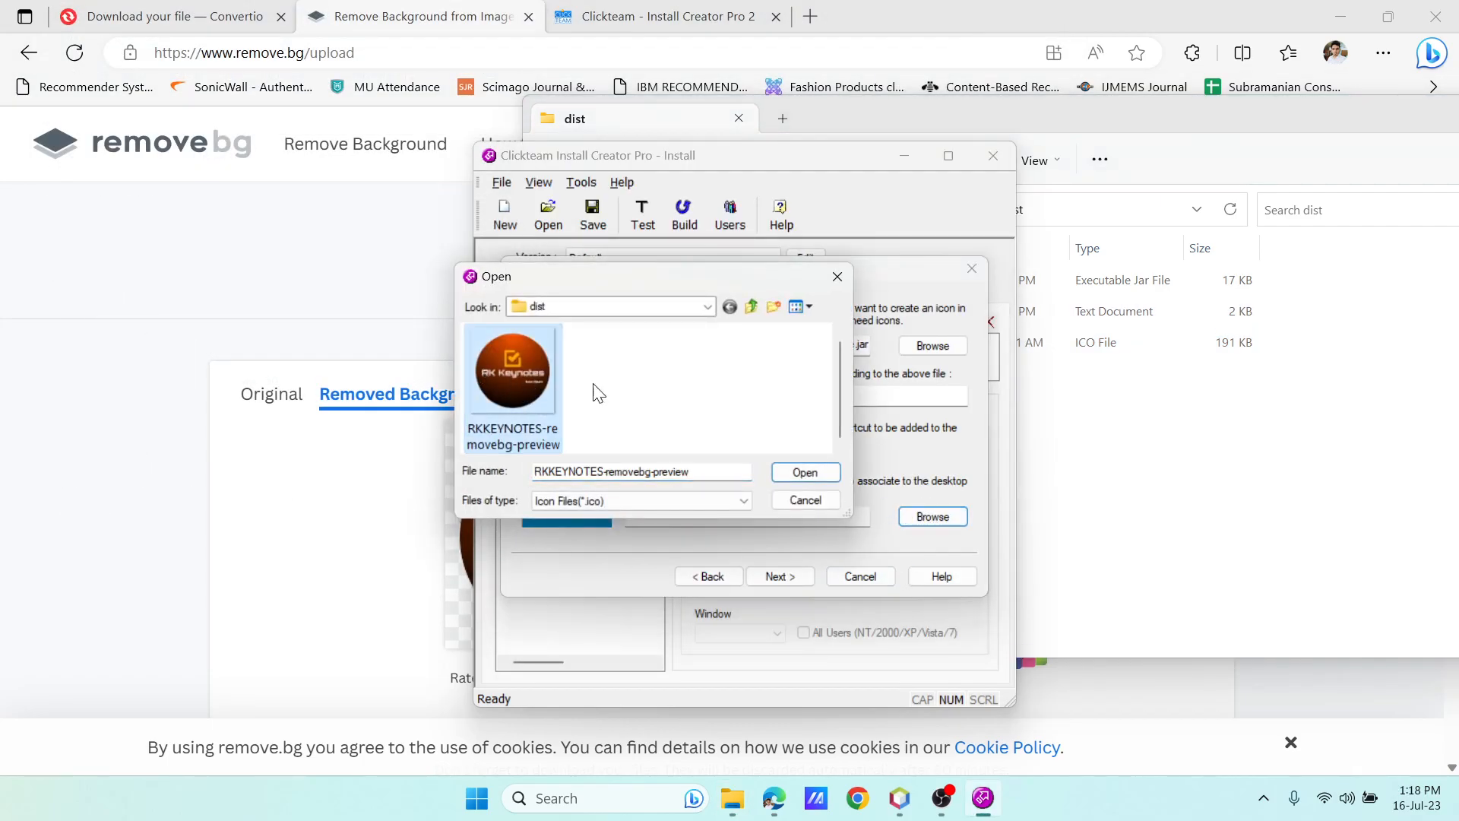
pyautogui.click(806, 473)
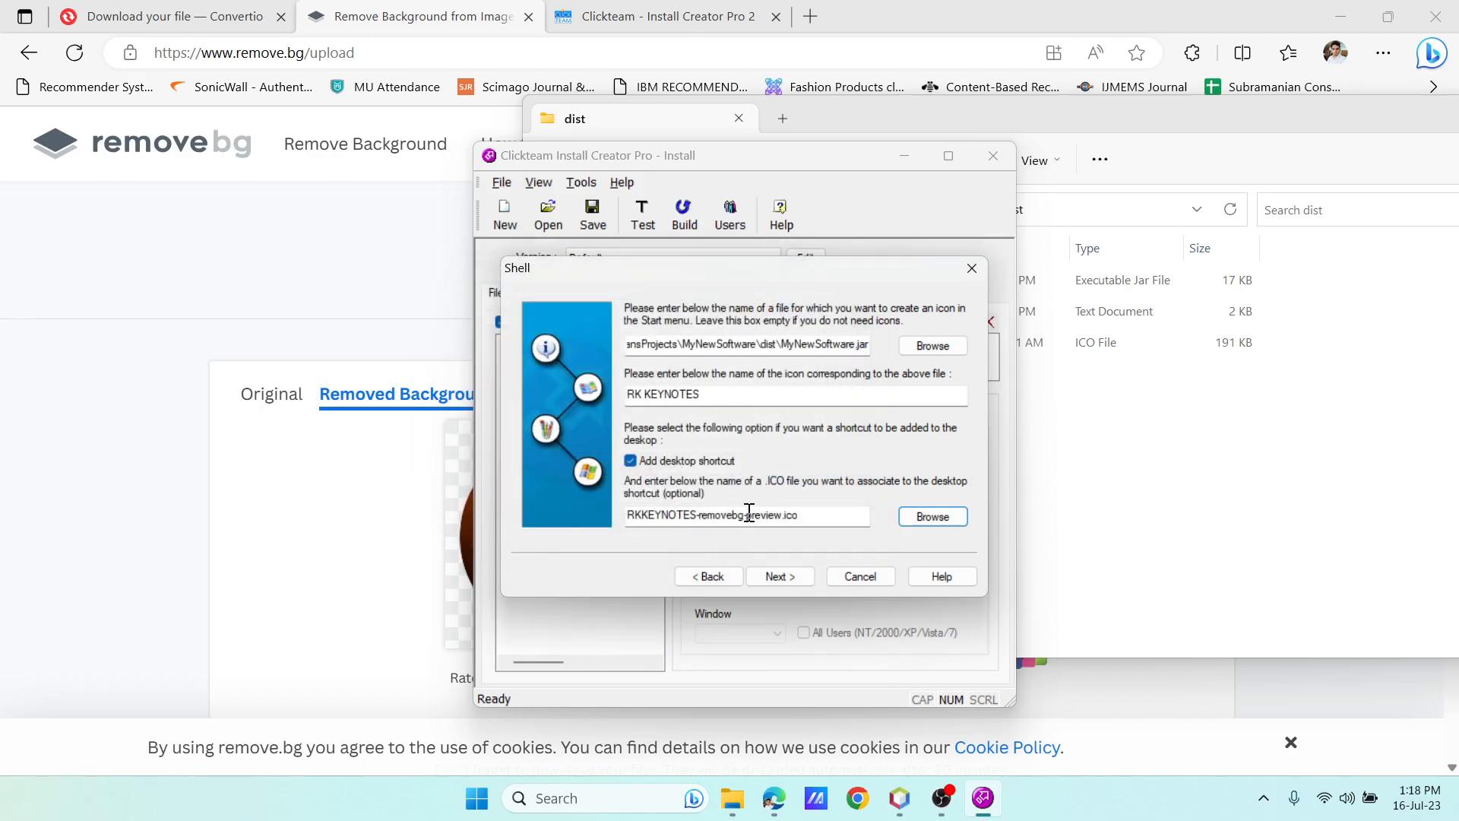
pyautogui.click(786, 578)
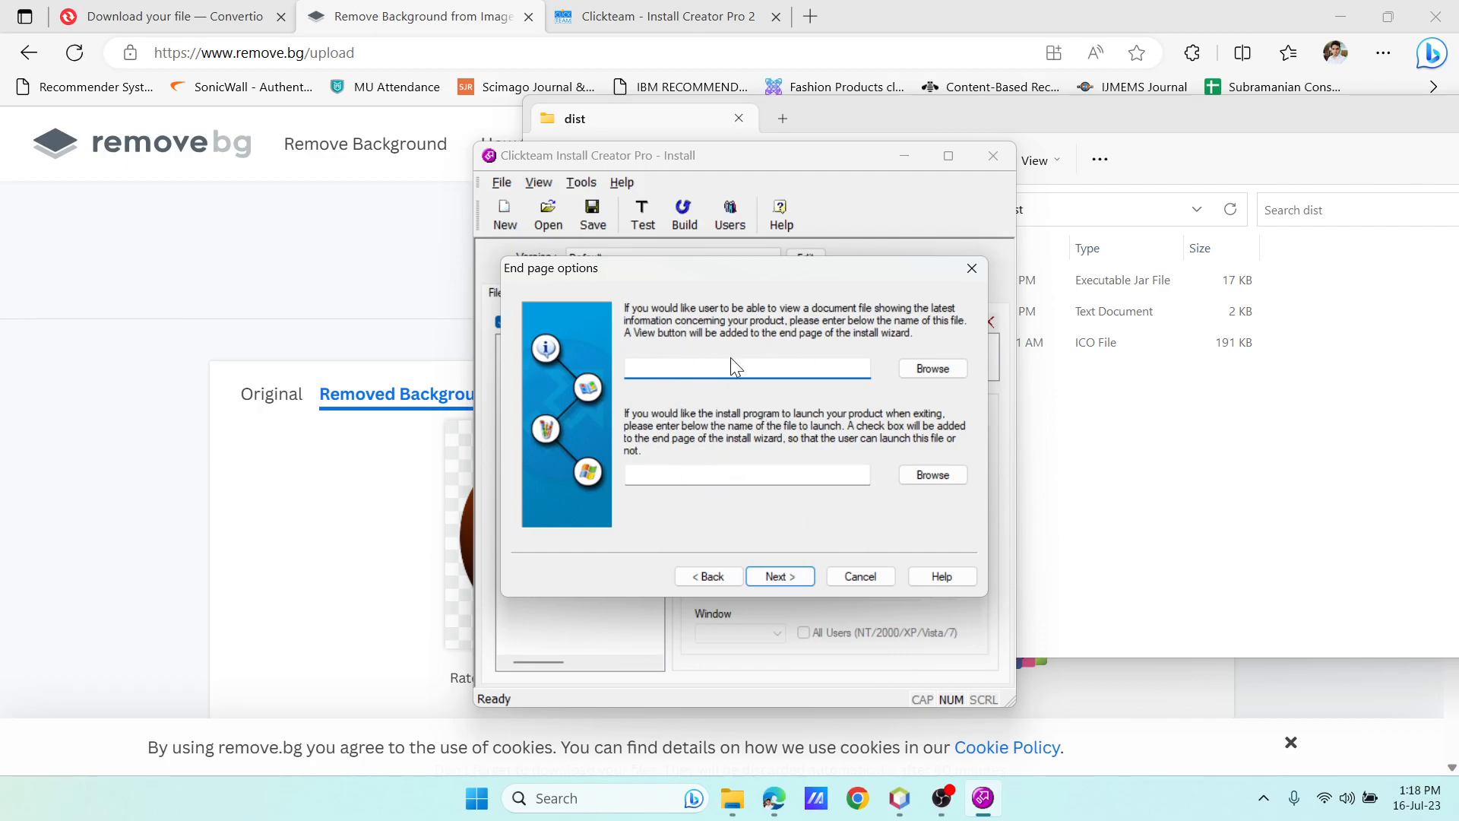
# Leave the end page files empty, keep the uninstall program enabled, and finish the wizard without adding another version.
pyautogui.click(788, 578)
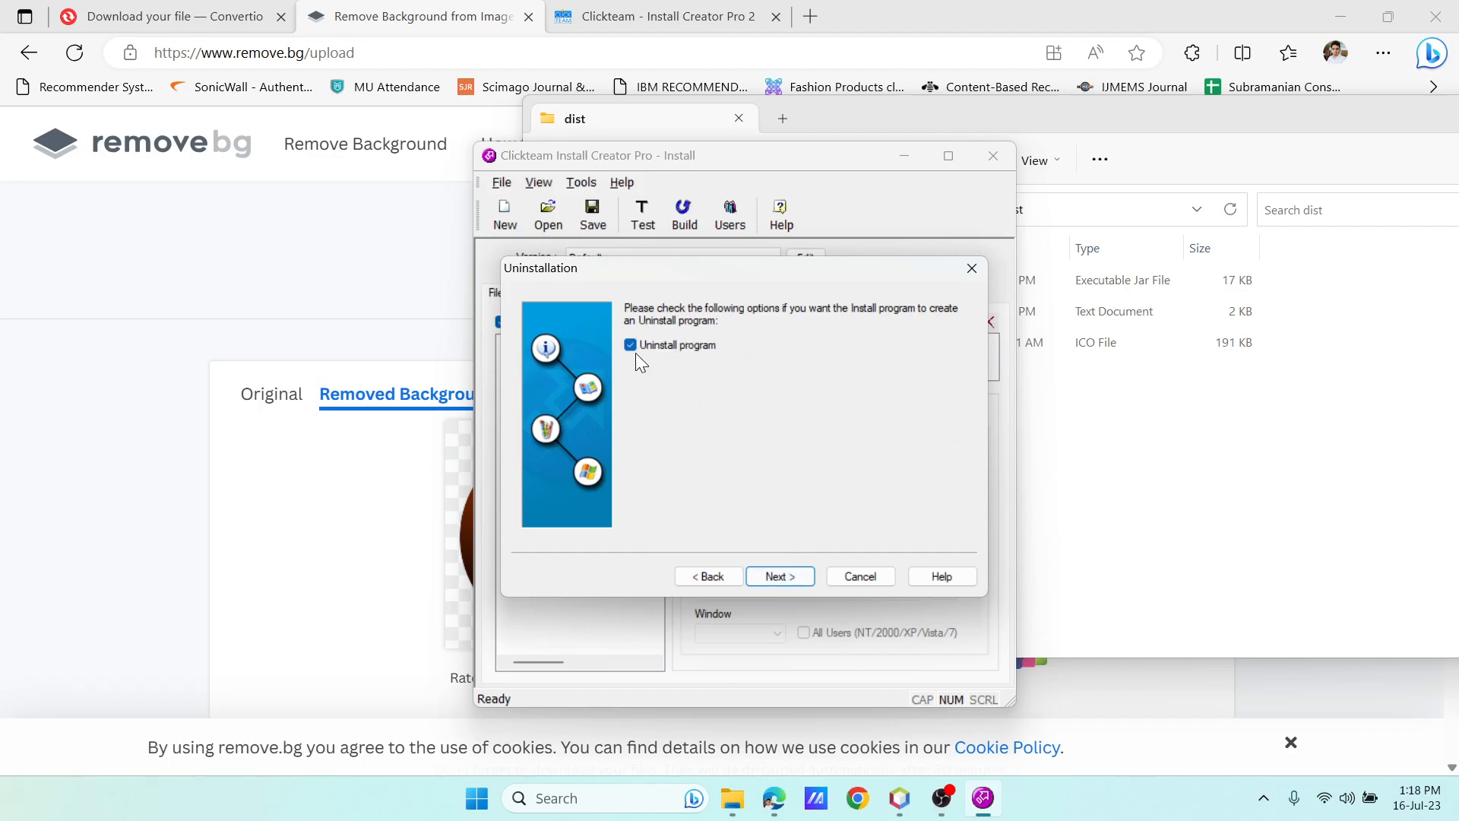
pyautogui.click(778, 579)
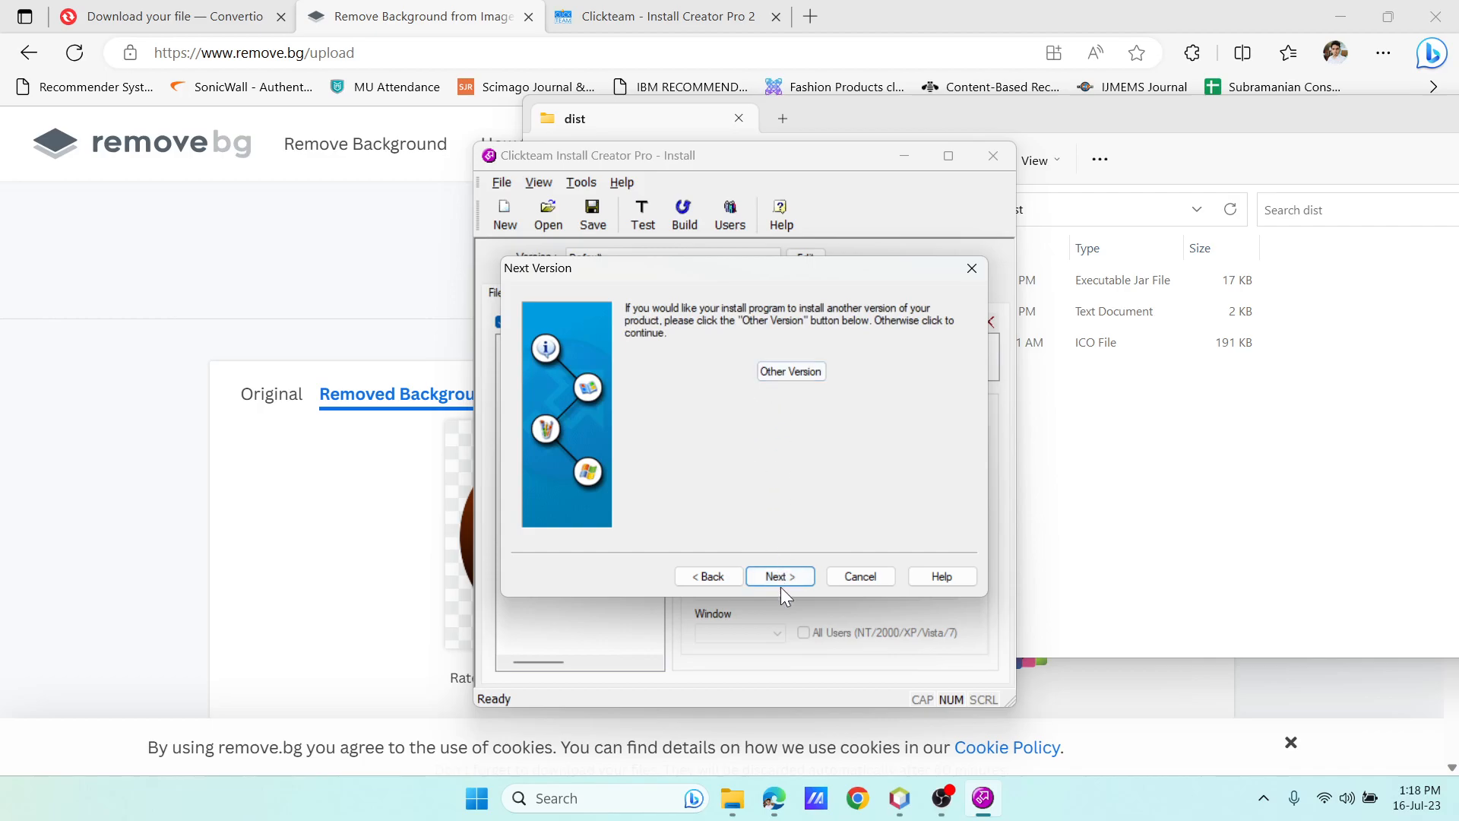
pyautogui.click(771, 579)
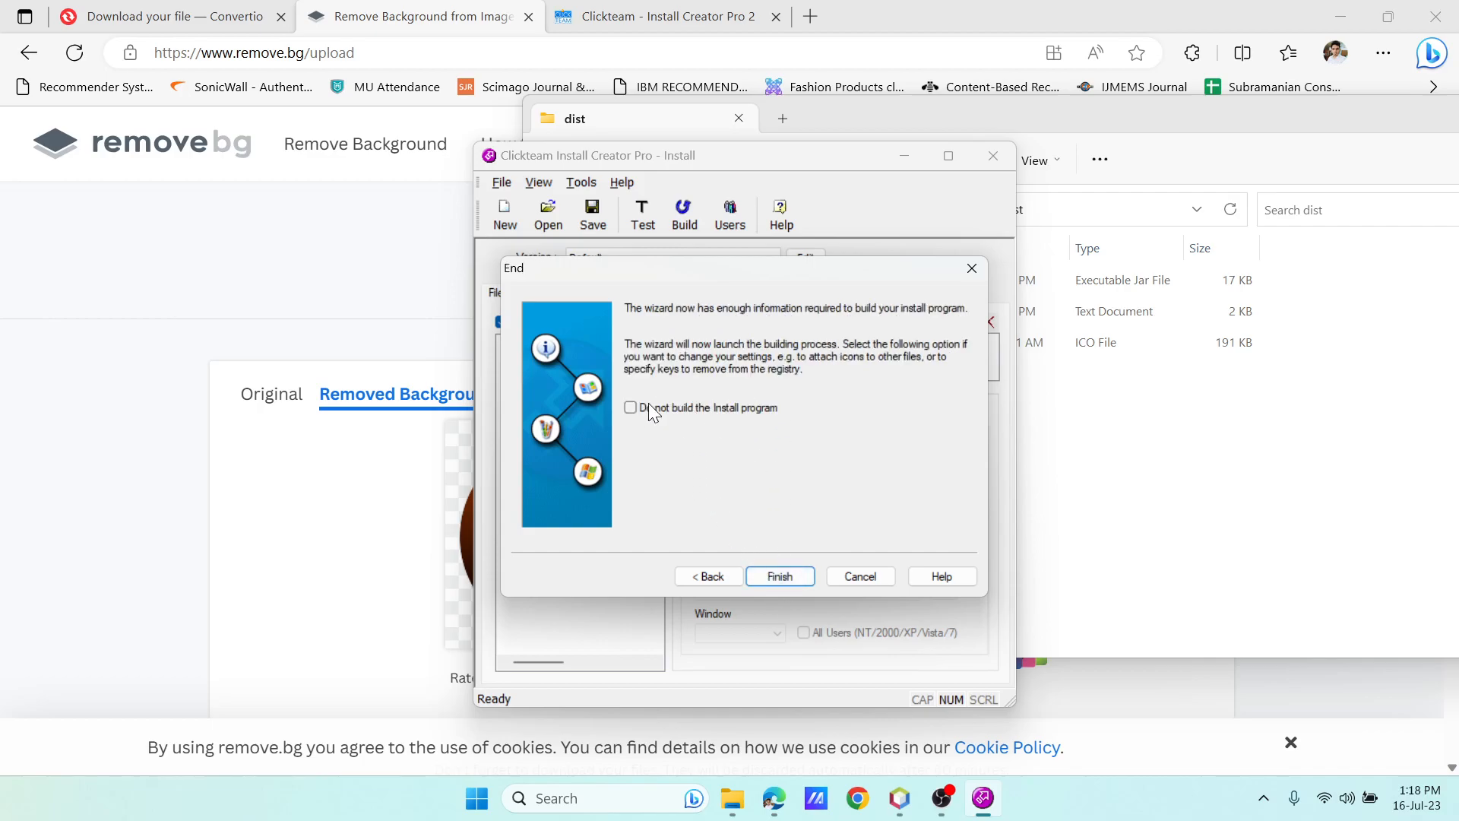
pyautogui.click(775, 575)
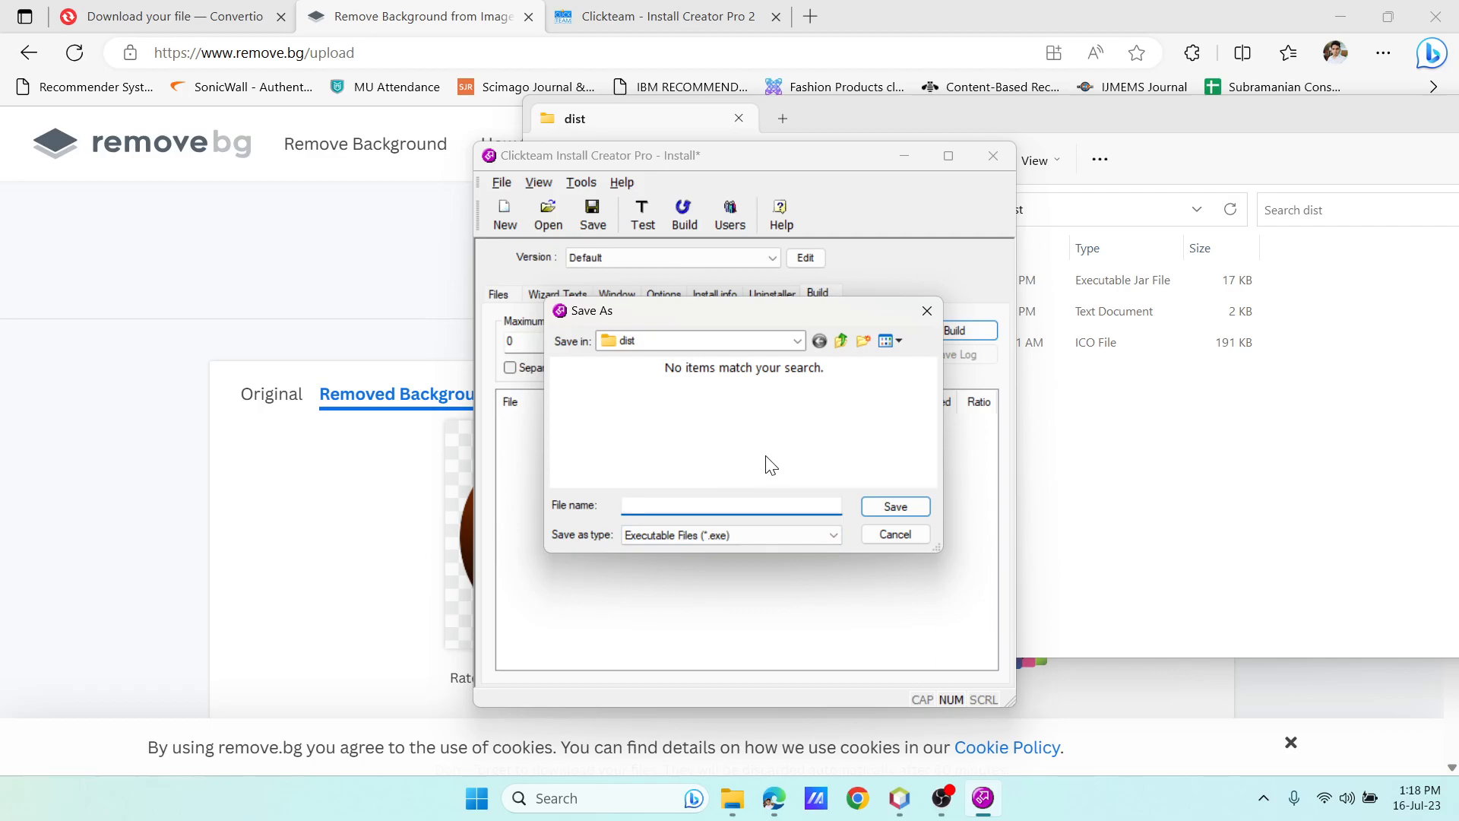
# Build the installer as the executable RK_Install in the dist folder.
pyautogui.write('RK')
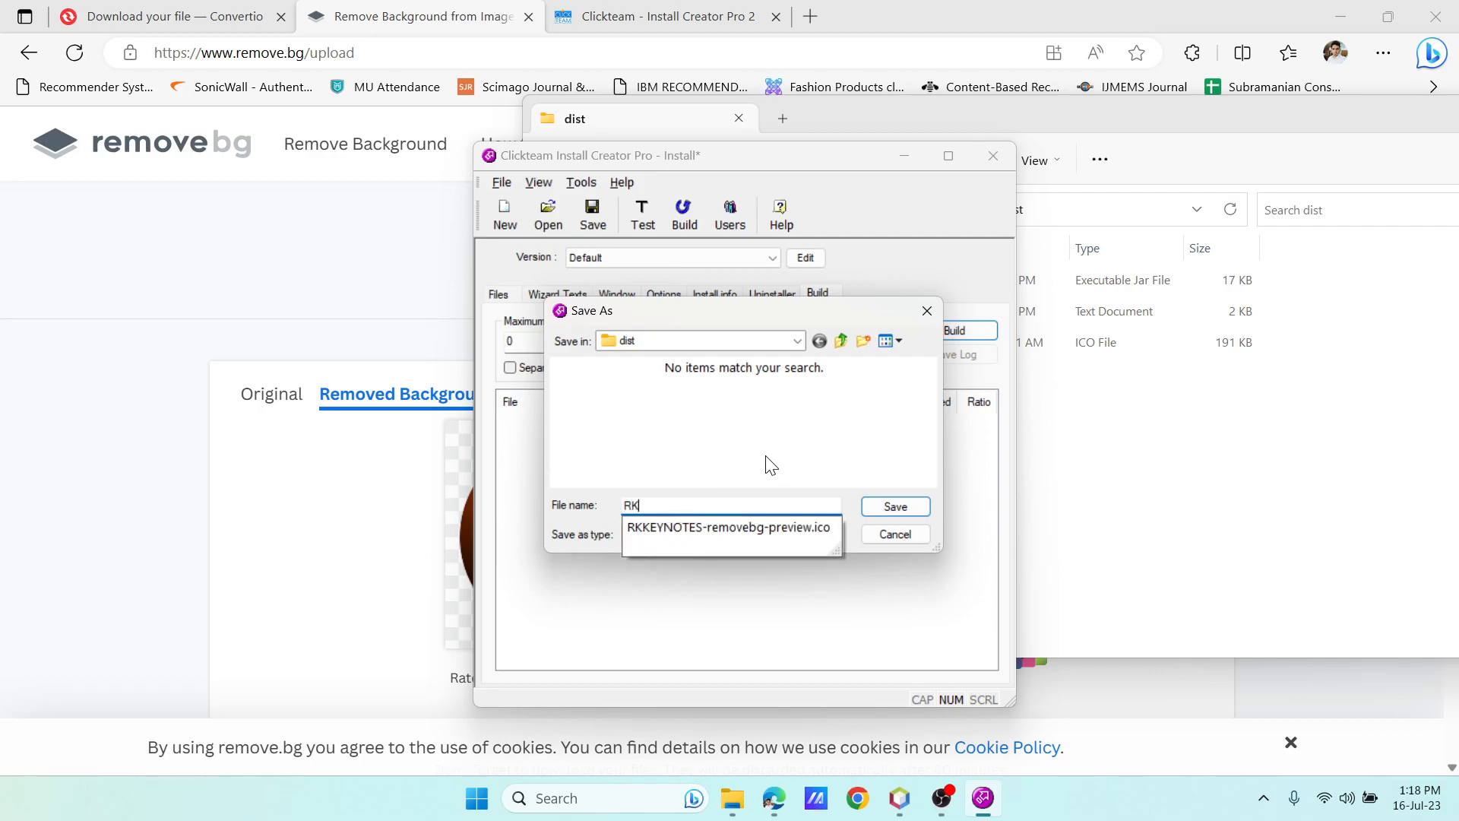
pyautogui.write('_Install')
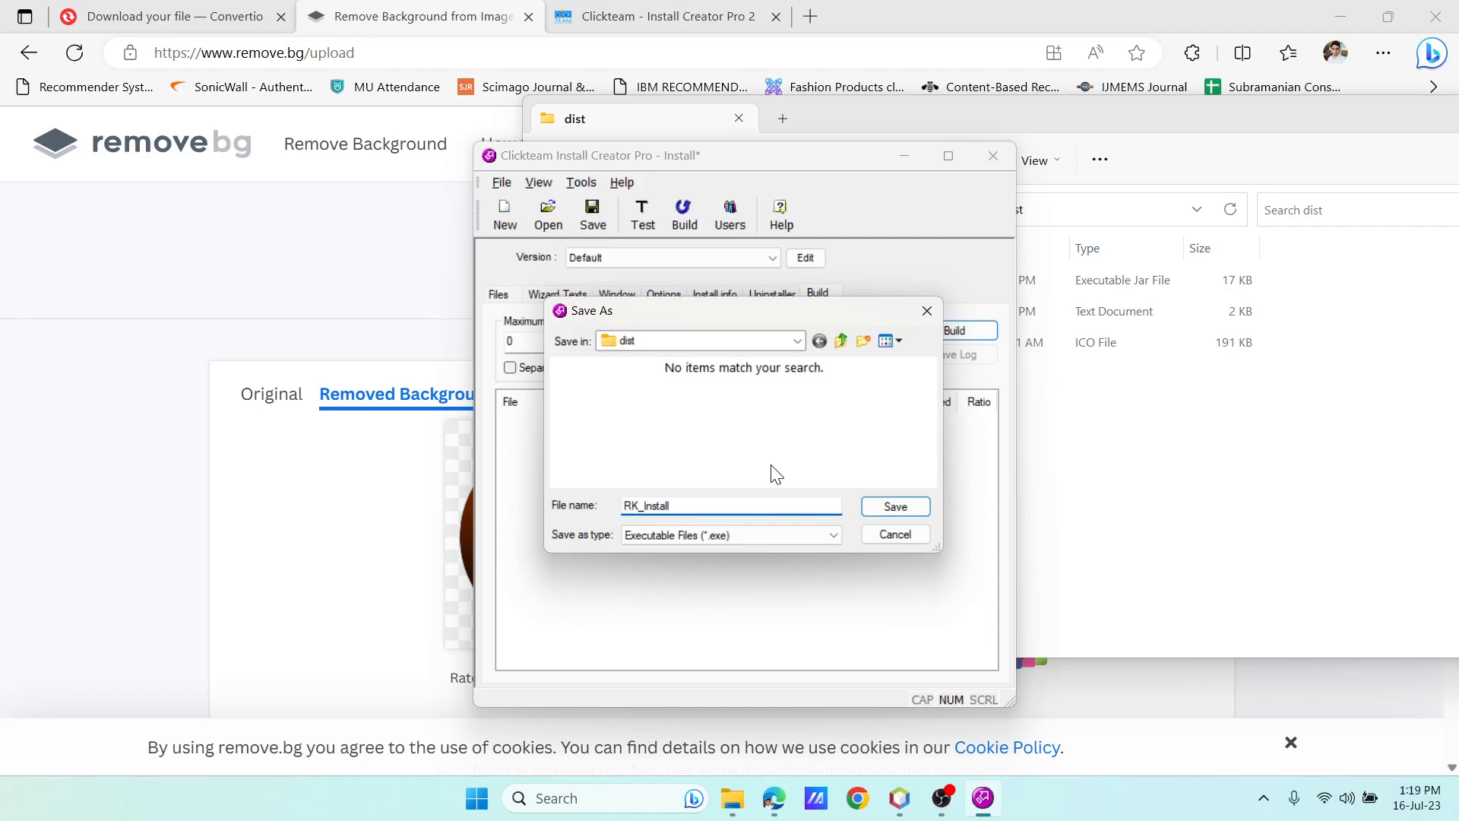
pyautogui.click(893, 507)
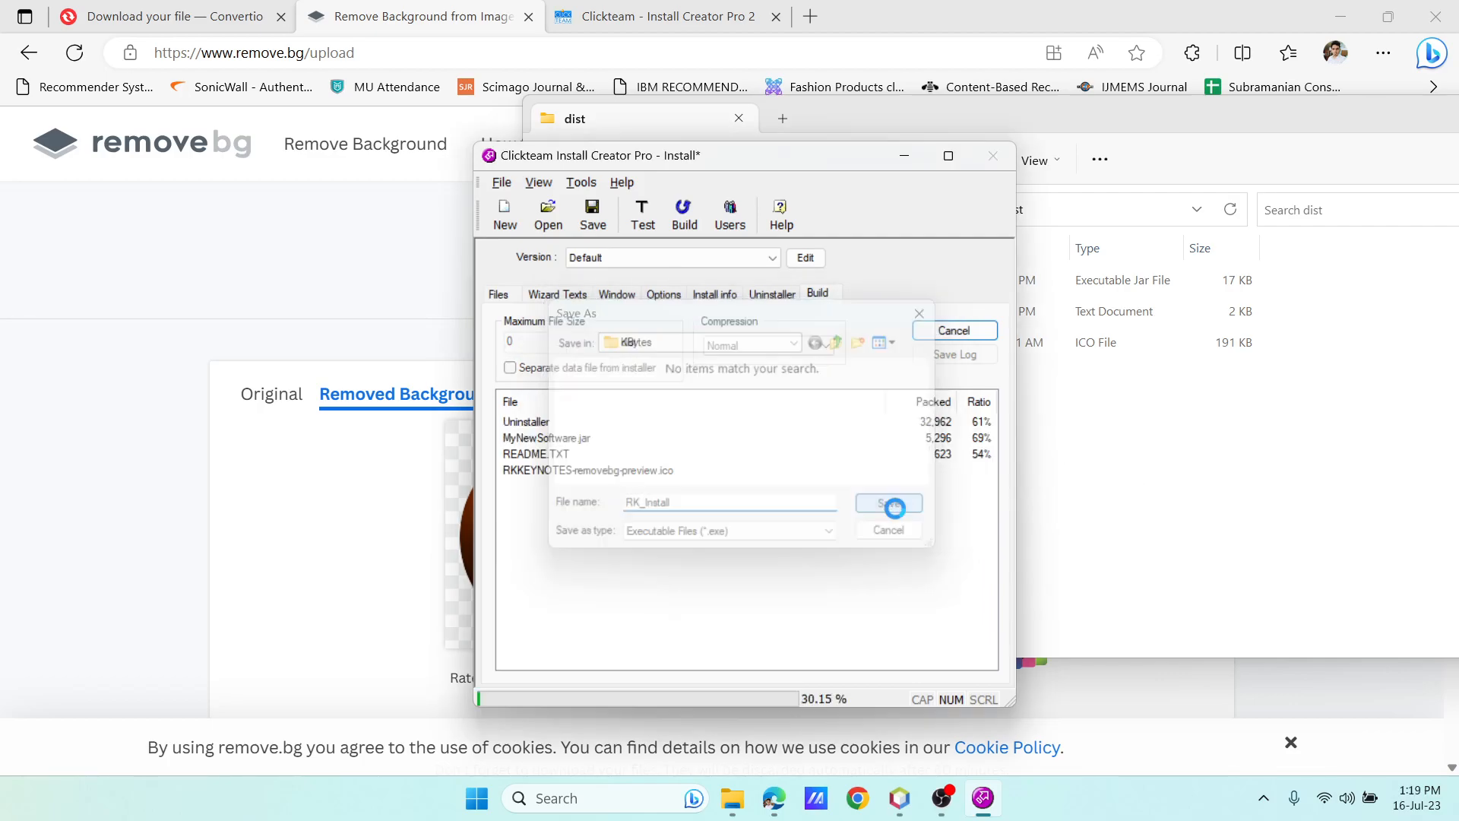
# Set the Start menu icon file of MyNewSoftware.jar to RKKEYNOTES-removebg-preview.ico.
pyautogui.click(499, 295)
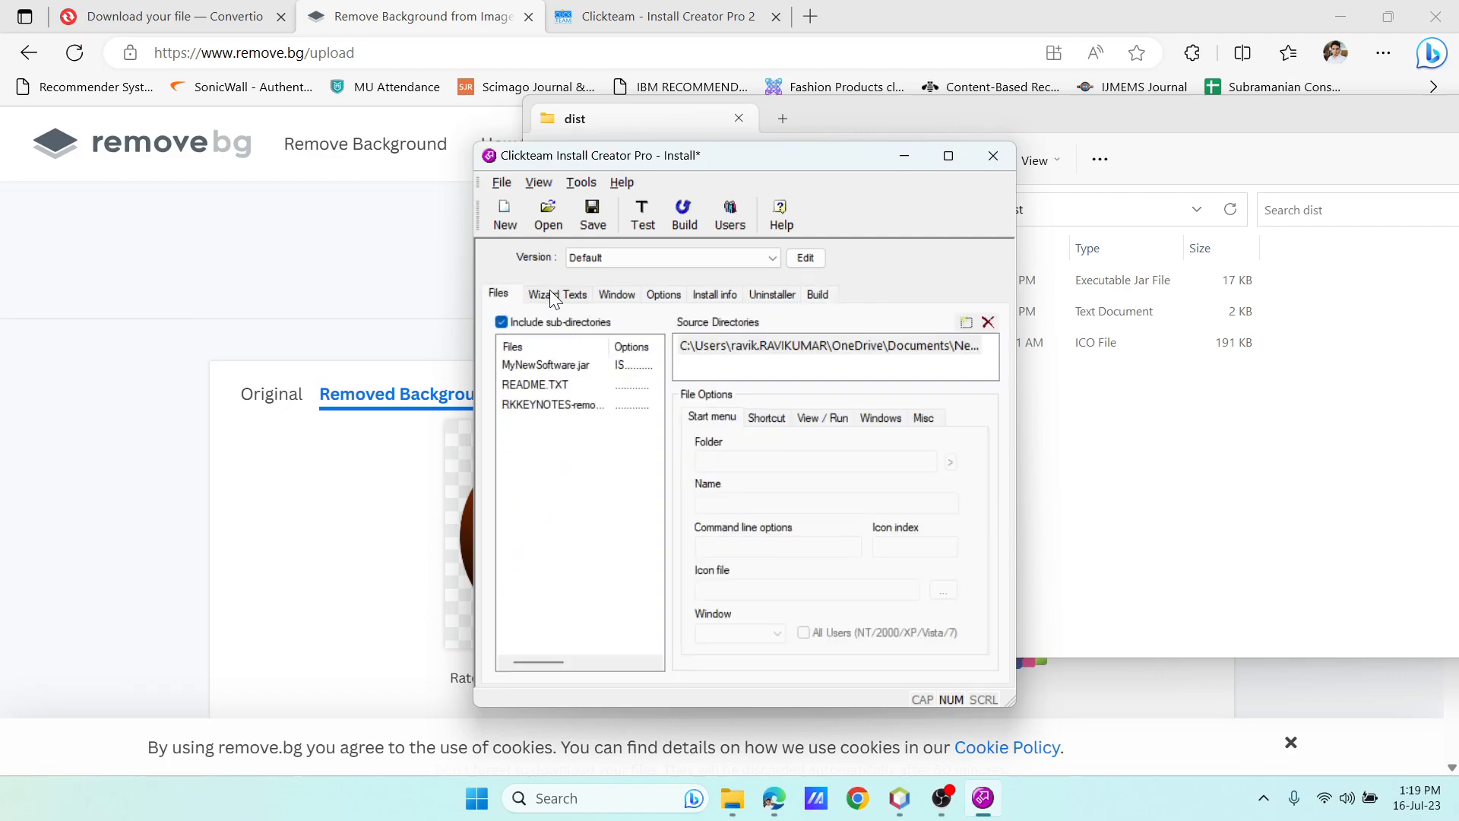
pyautogui.click(529, 365)
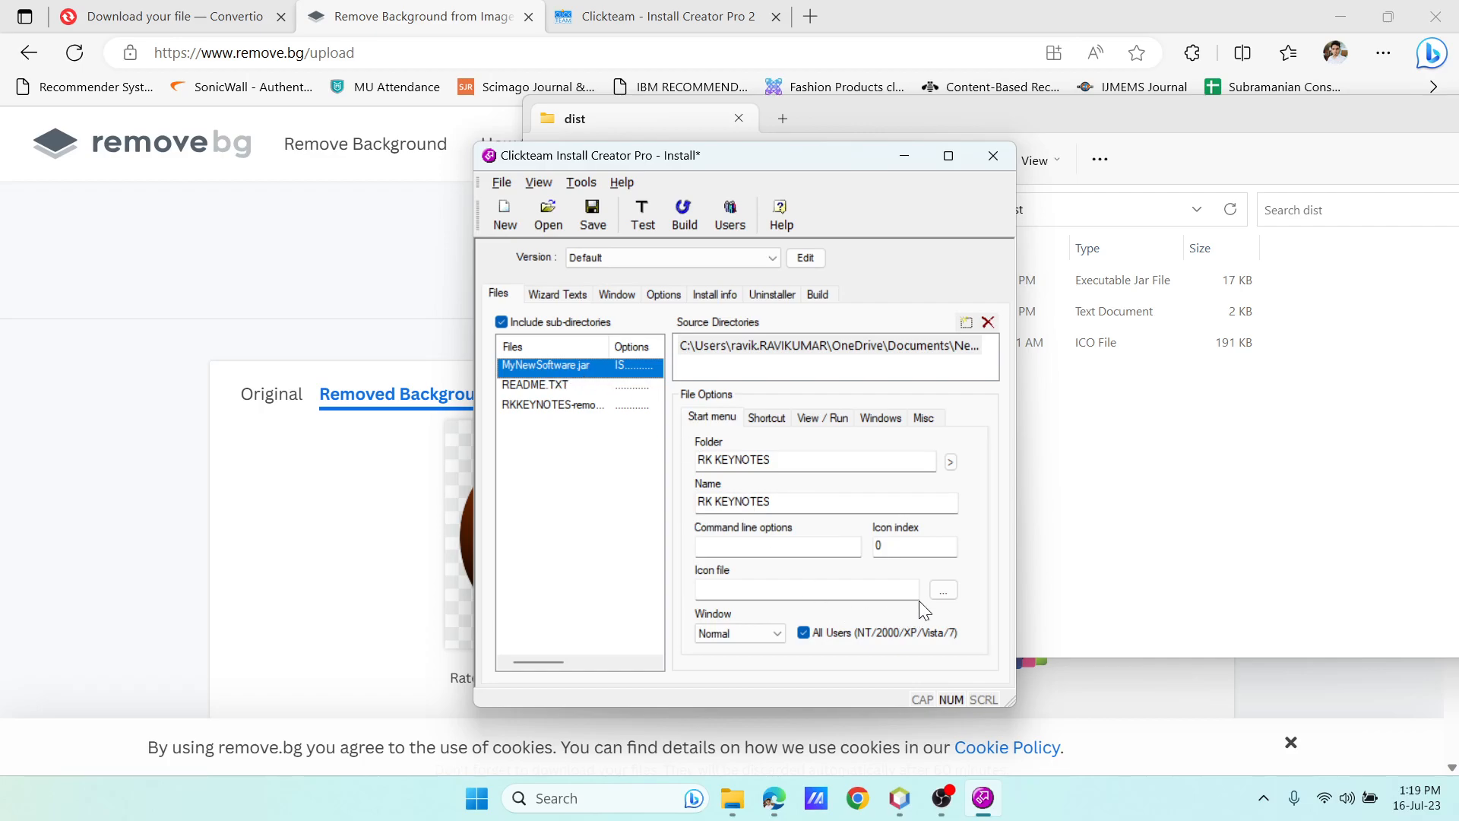
pyautogui.click(941, 586)
pyautogui.doubleClick(592, 418)
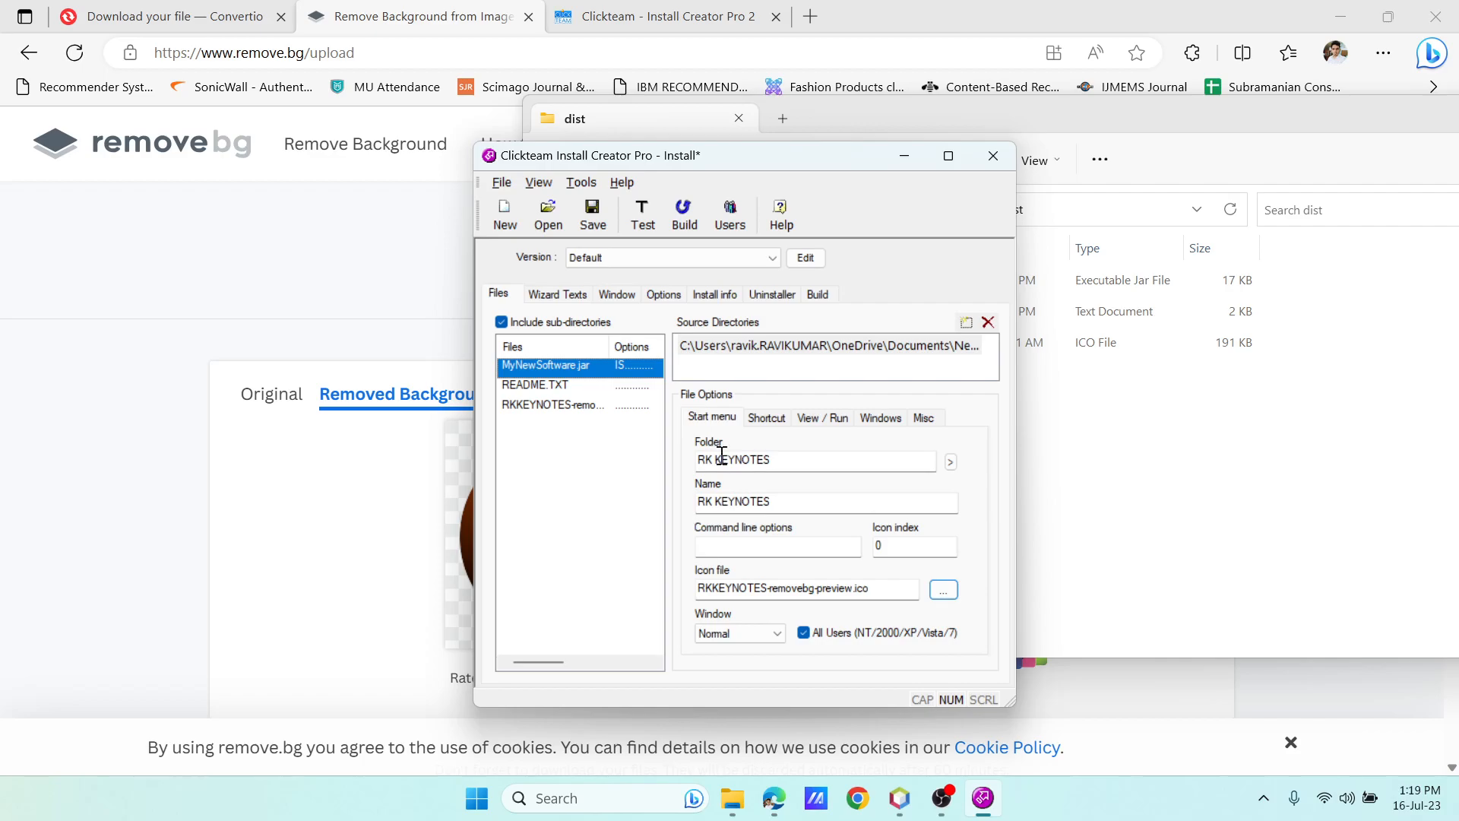
# Look through the installer's text, window and option settings, and set the uninstaller icon to RKKEYNOTES-removebg-preview.ico from the dist folder.
pyautogui.click(562, 295)
pyautogui.click(617, 295)
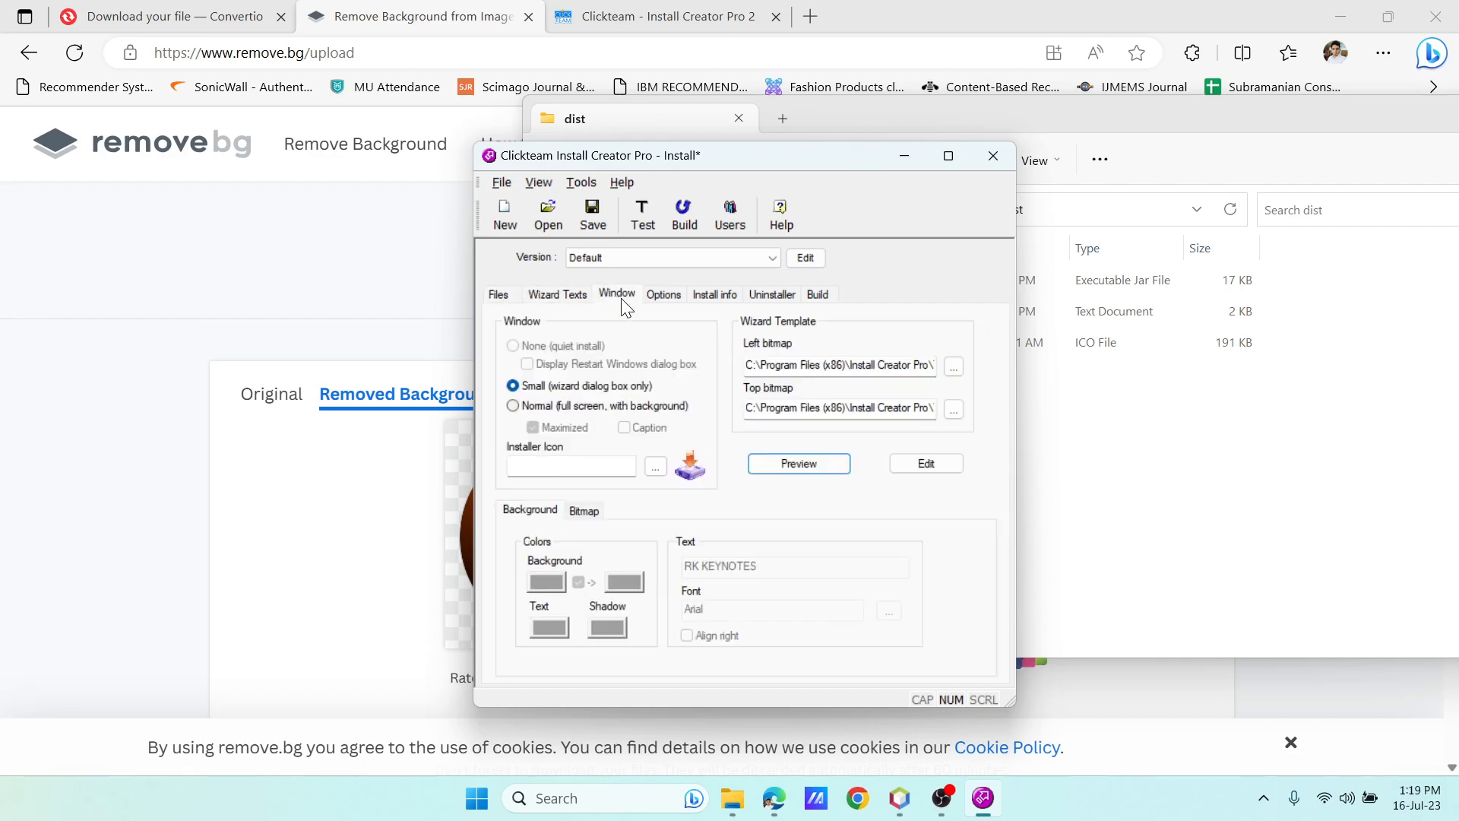
pyautogui.click(665, 297)
pyautogui.click(706, 297)
pyautogui.click(771, 296)
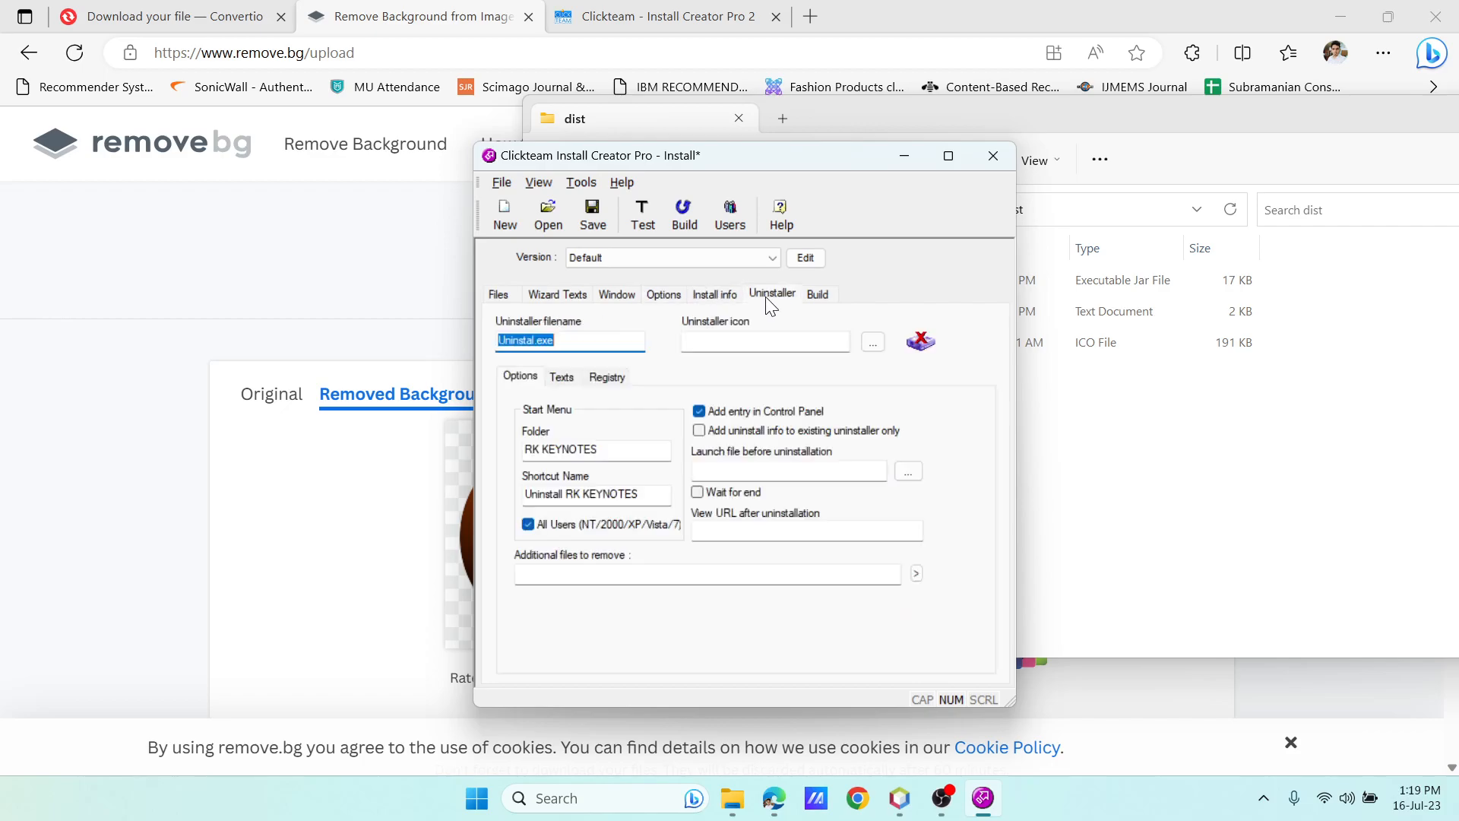
pyautogui.click(874, 341)
pyautogui.click(631, 408)
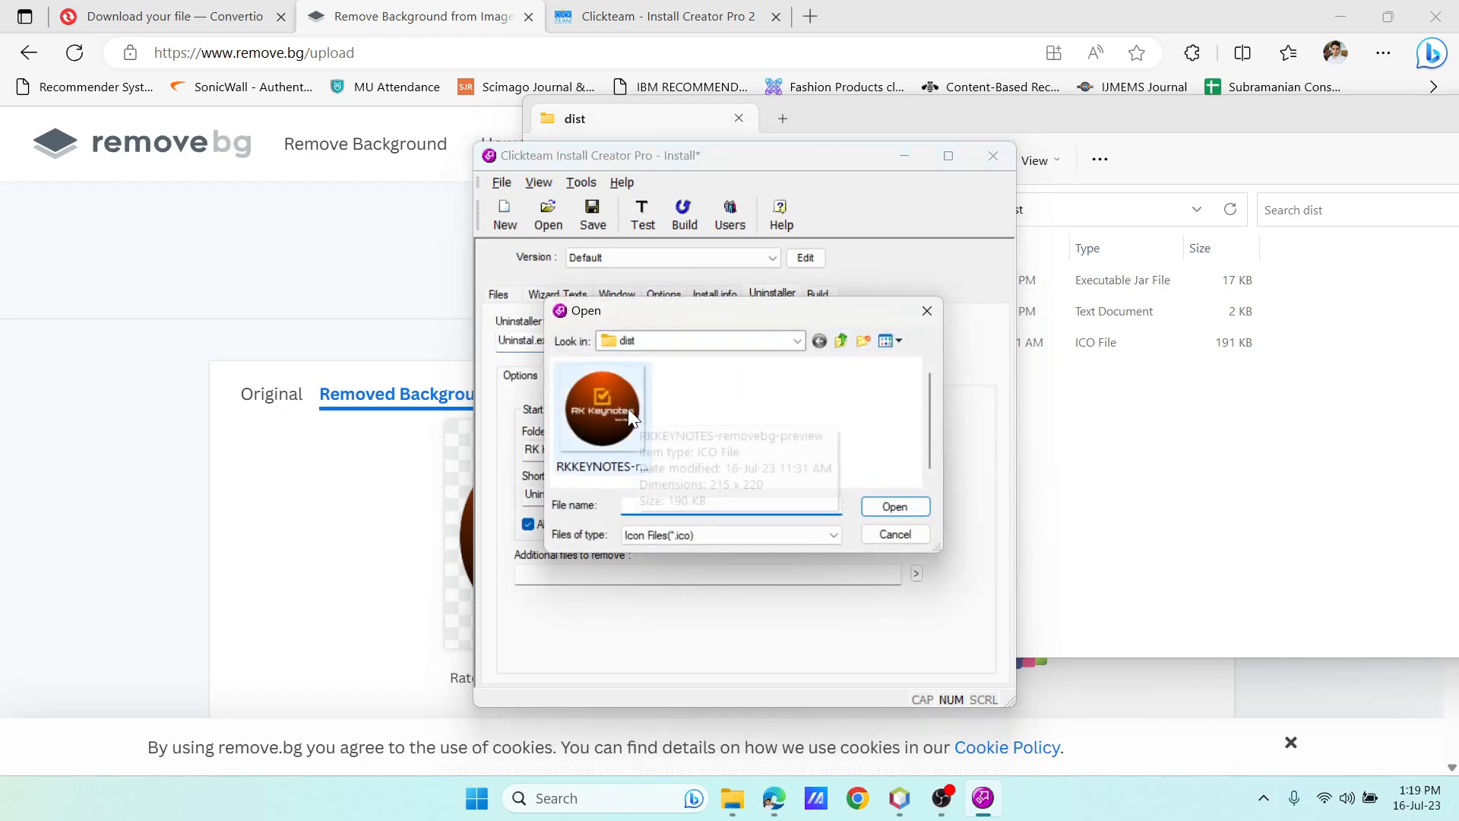
pyautogui.click(894, 507)
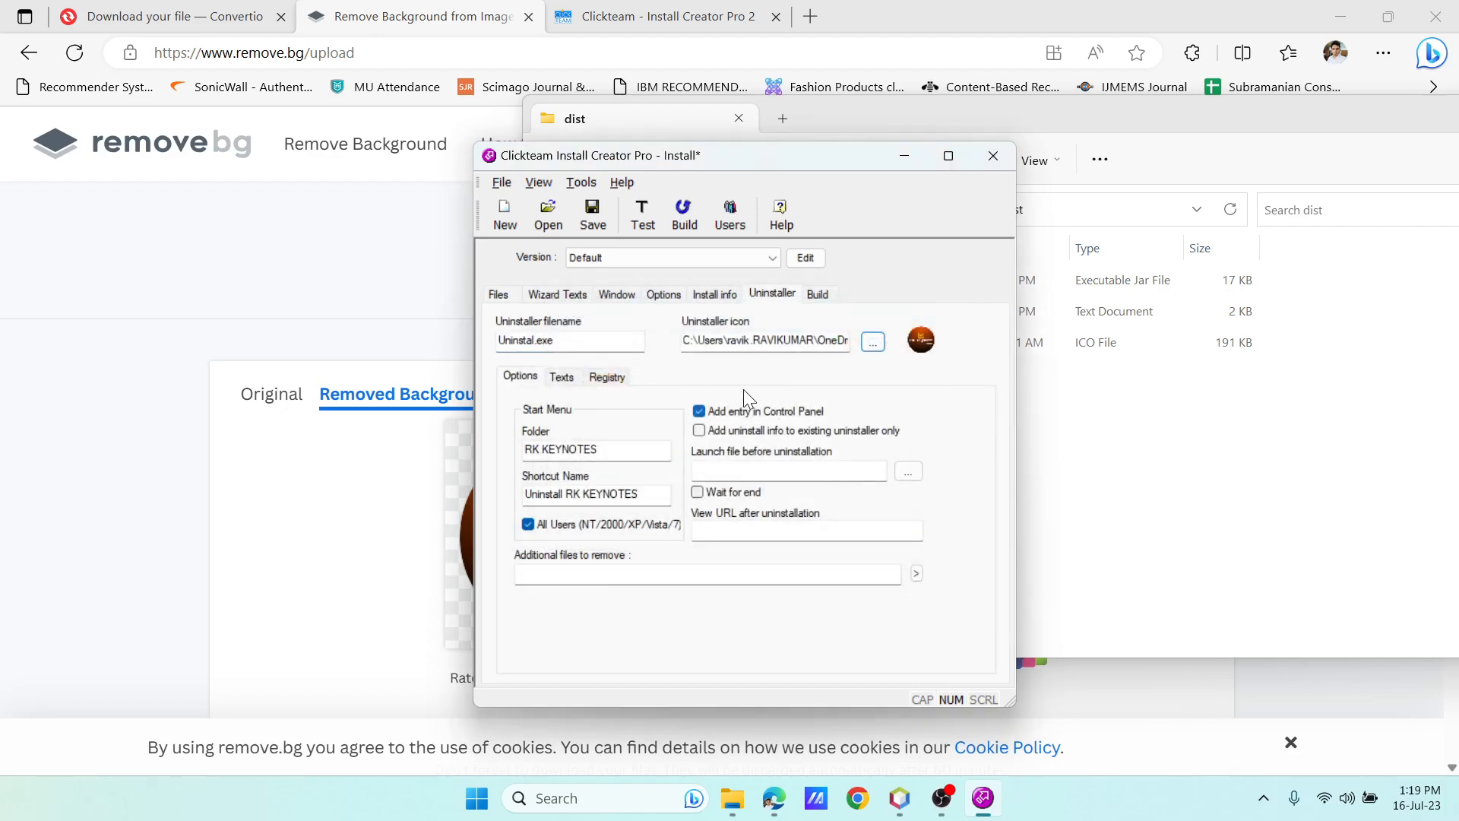
# Rebuild the installer with the updated icon settings and overwrite the existing RK_Install executable in the dist folder.
pyautogui.click(664, 296)
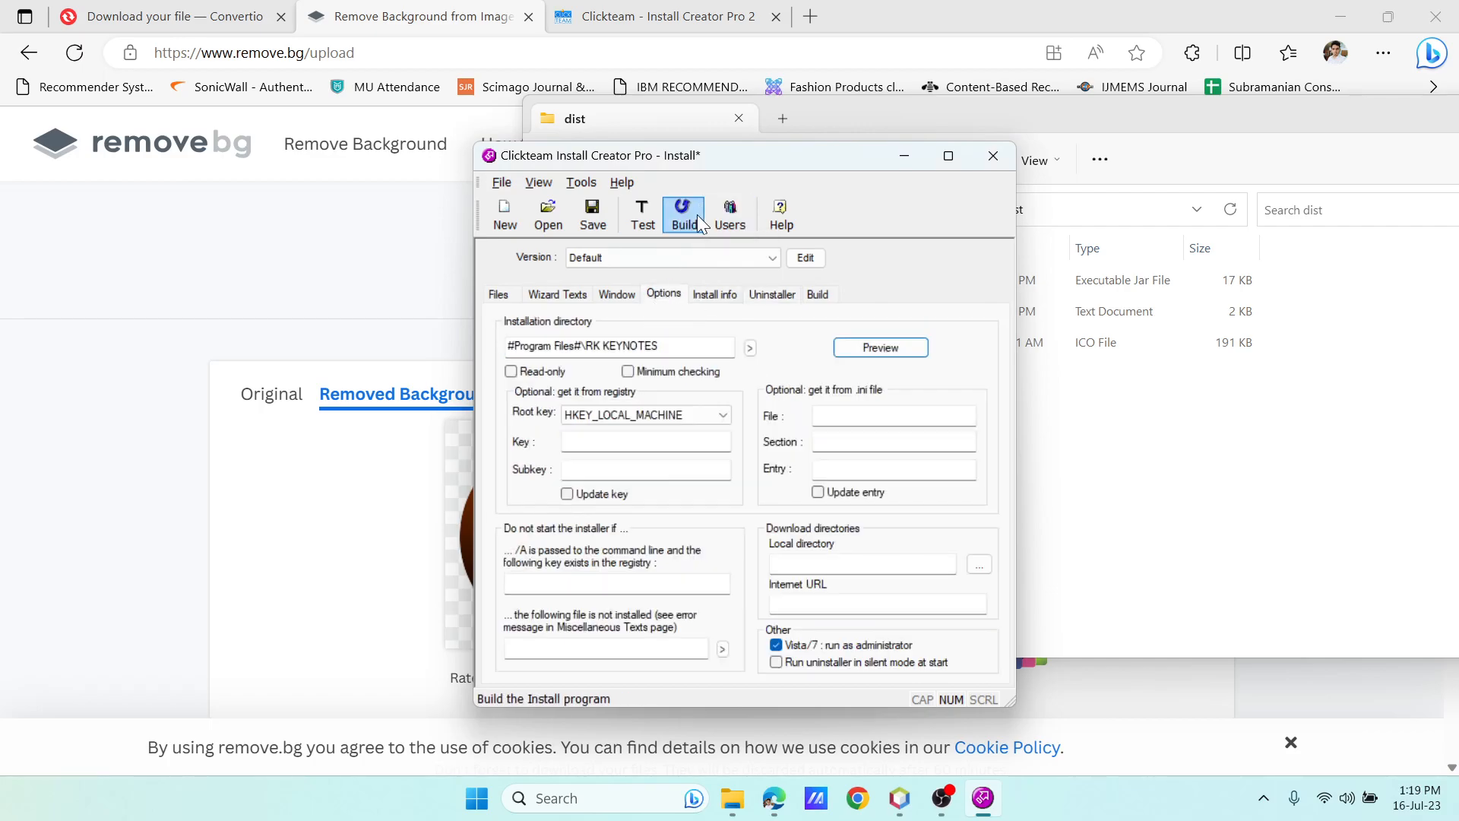
pyautogui.click(686, 218)
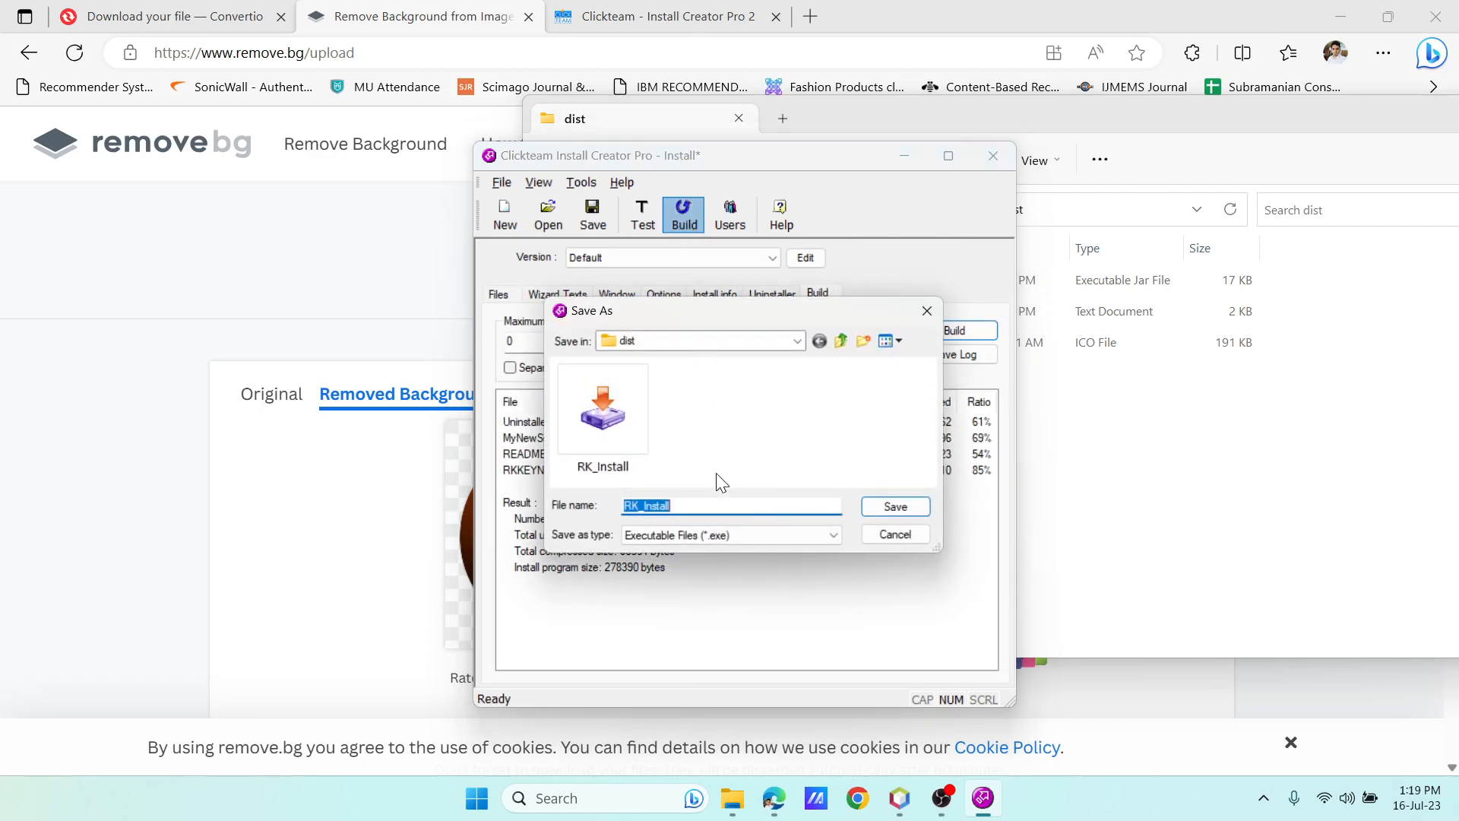
pyautogui.click(602, 414)
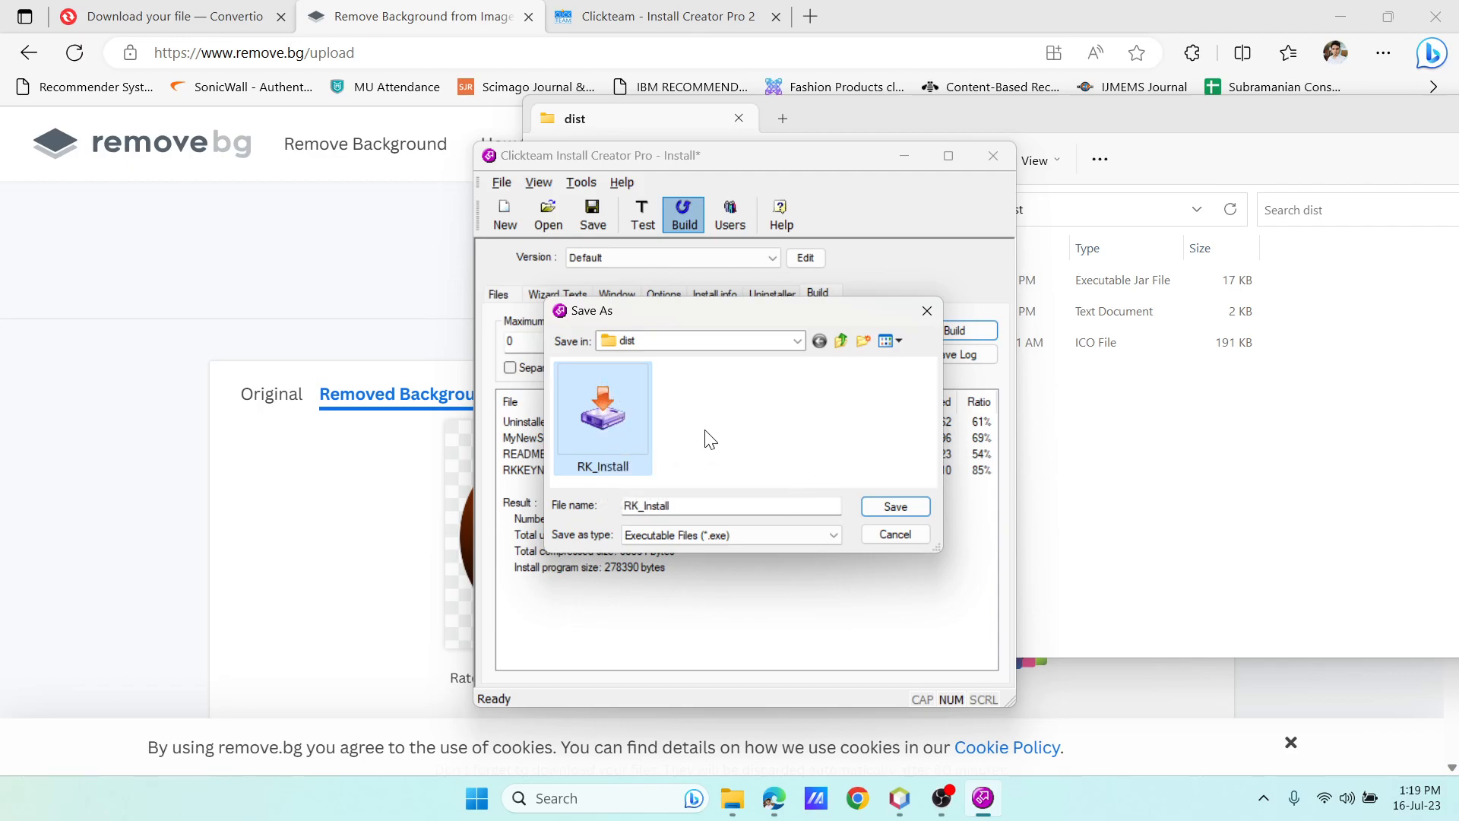
pyautogui.moveTo(798, 315); pyautogui.dragTo(969, 344)
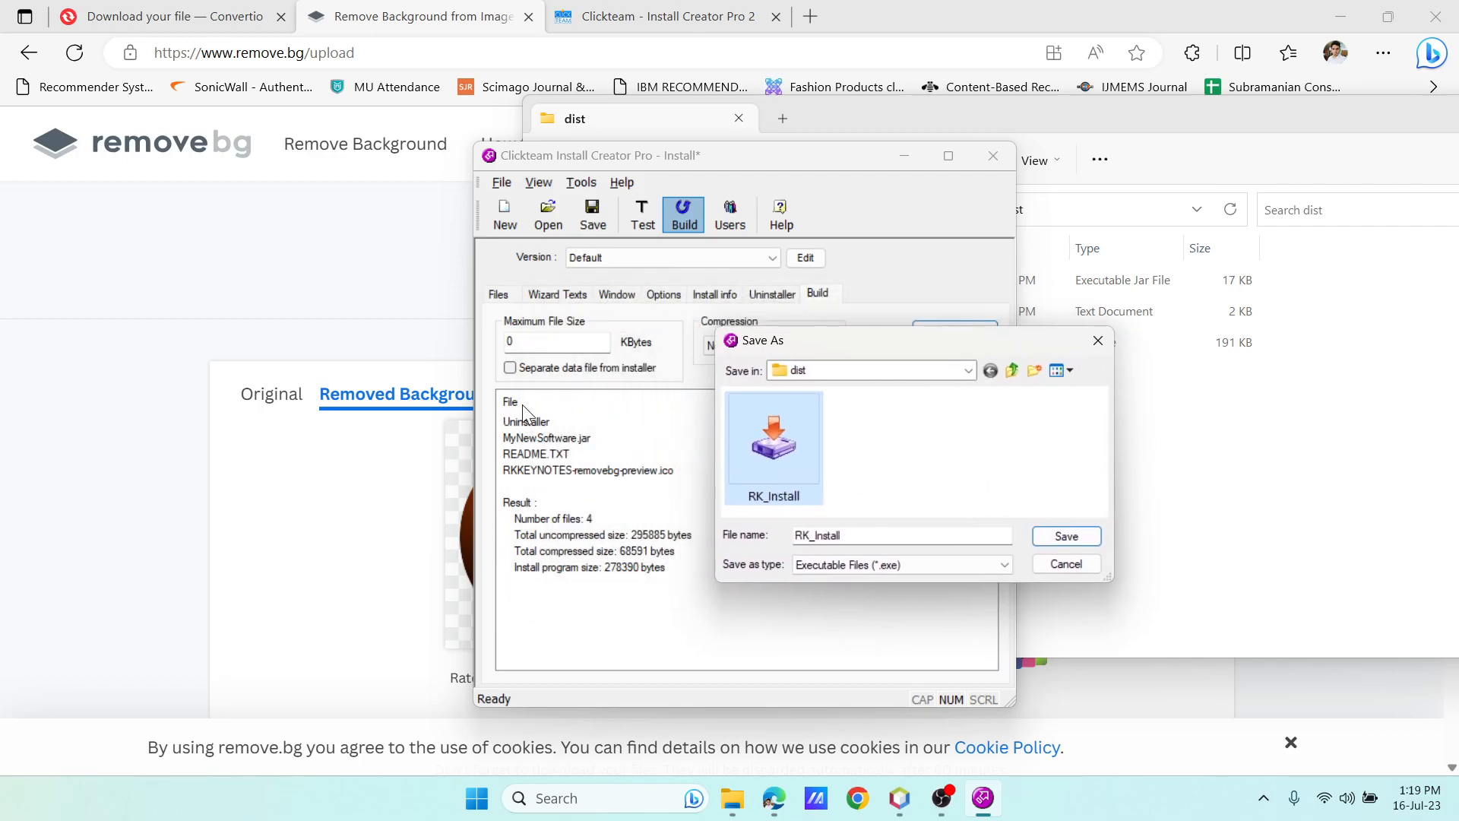
pyautogui.click(1064, 536)
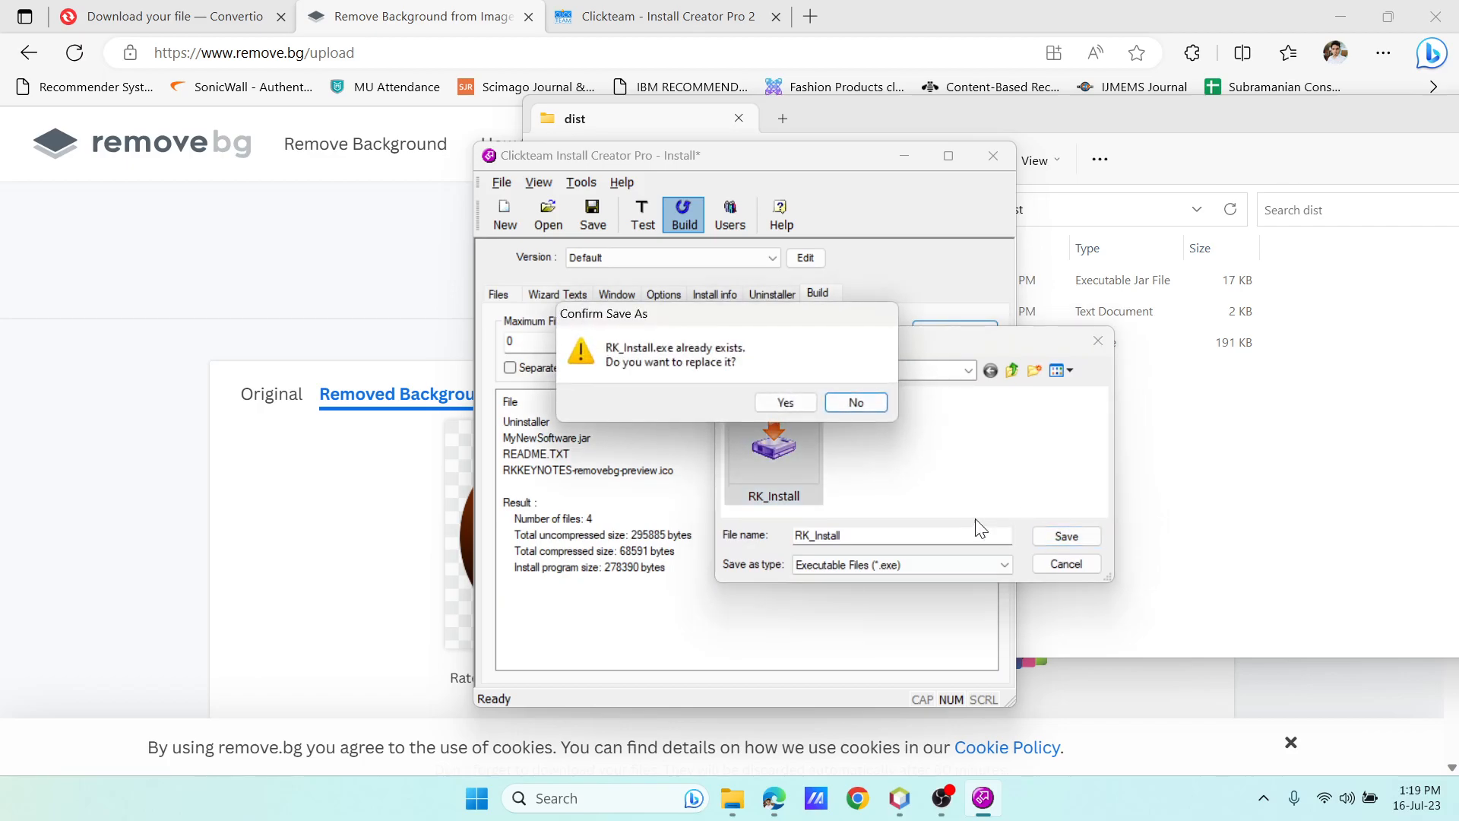
pyautogui.click(787, 402)
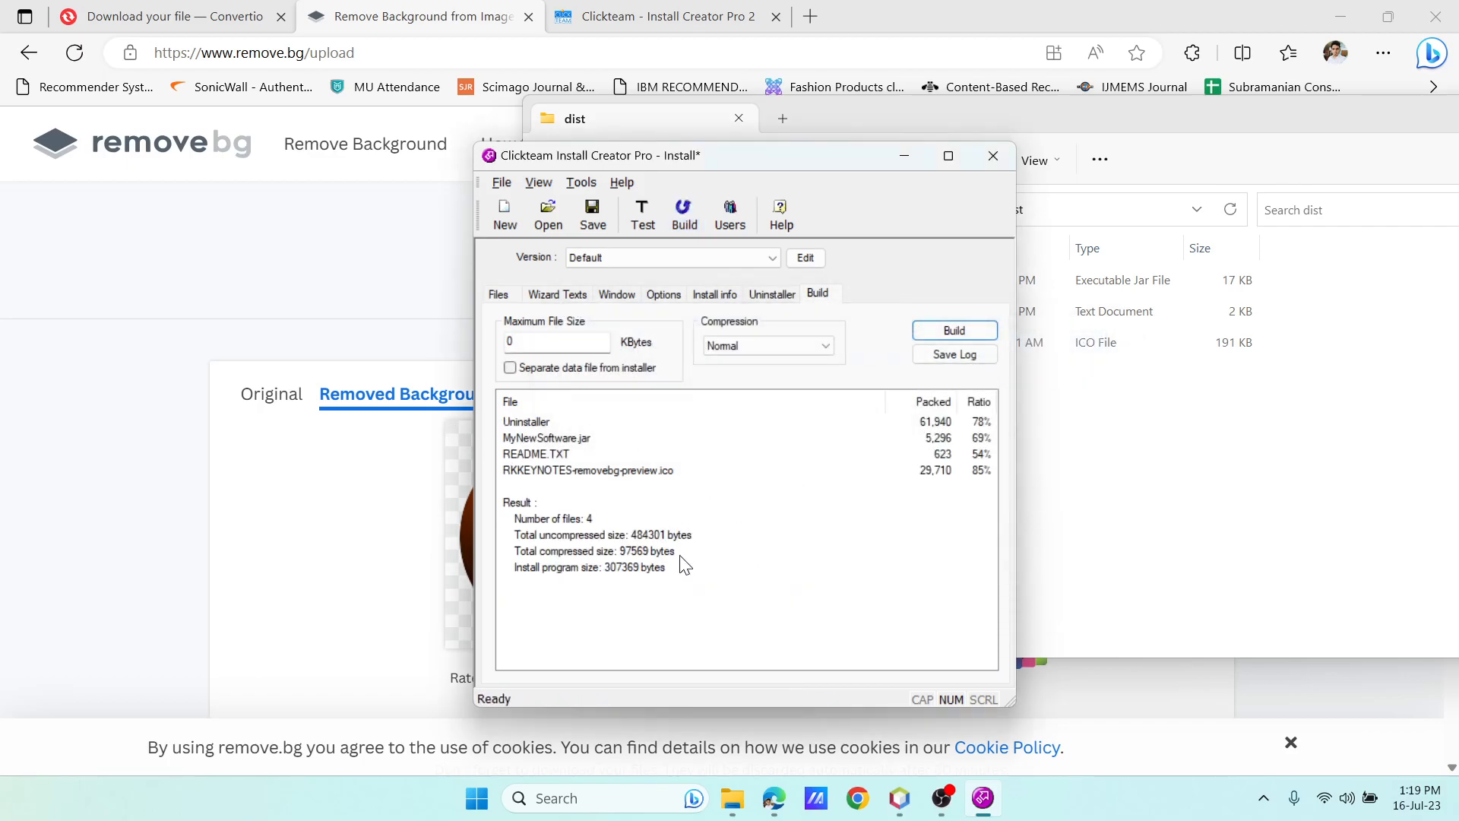
# Open the MyNewSoftware project's dist folder in a maximized File Explorer window and launch the RK_Install application.
pyautogui.click(1129, 528)
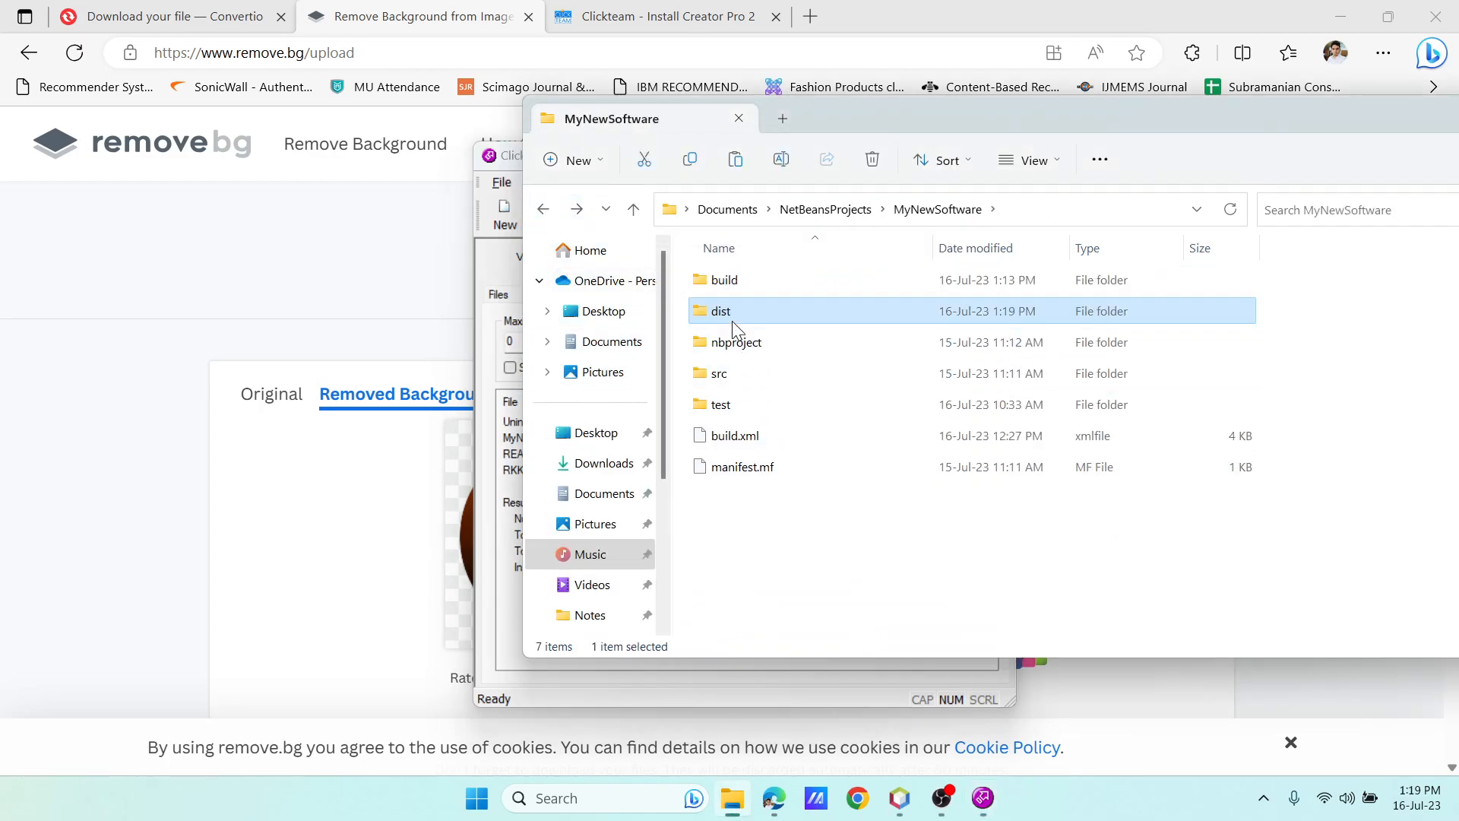
pyautogui.doubleClick(731, 318)
pyautogui.click(728, 345)
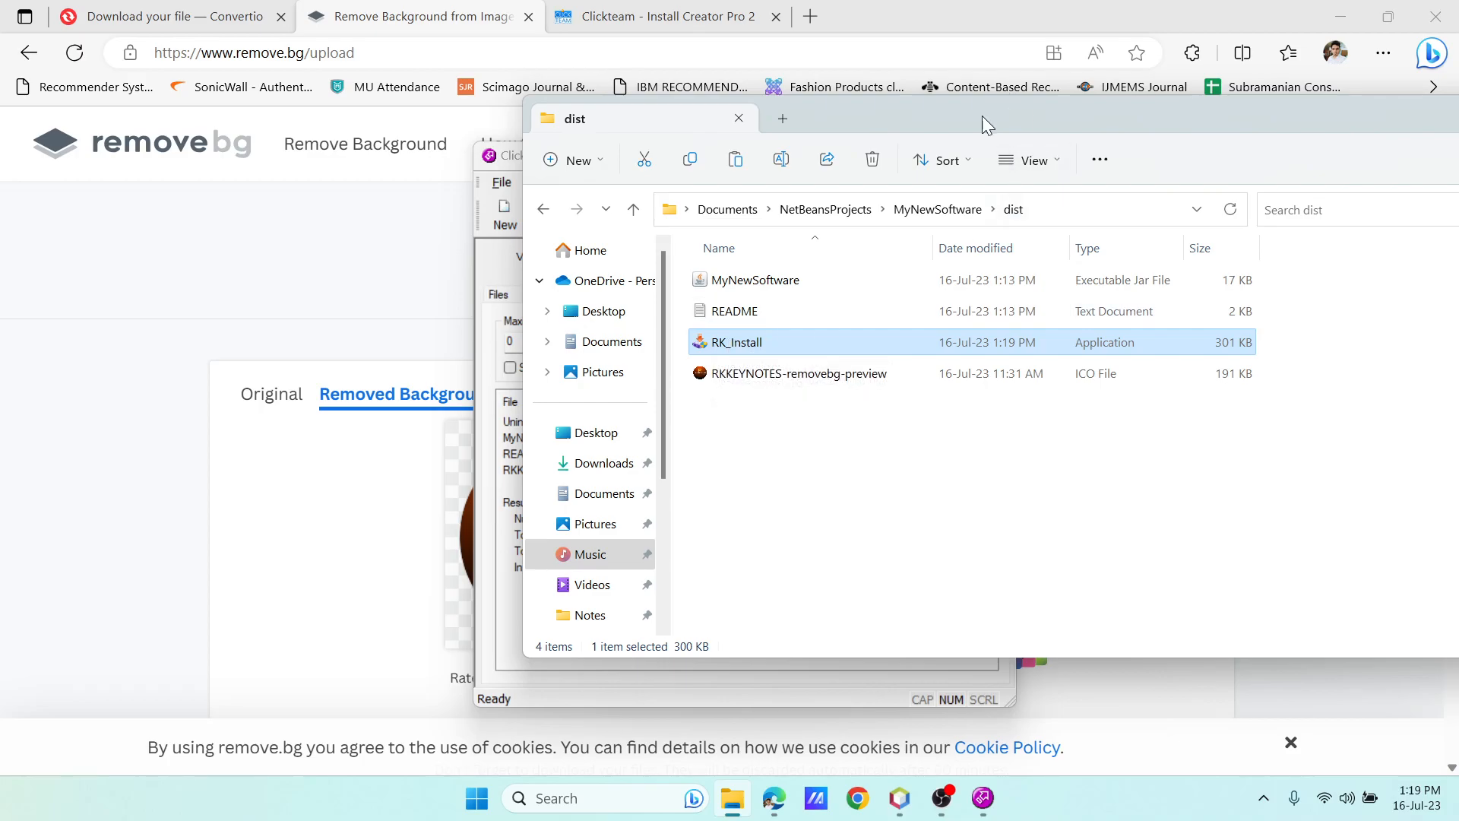
pyautogui.moveTo(983, 112); pyautogui.dragTo(669, 118)
pyautogui.click(1196, 119)
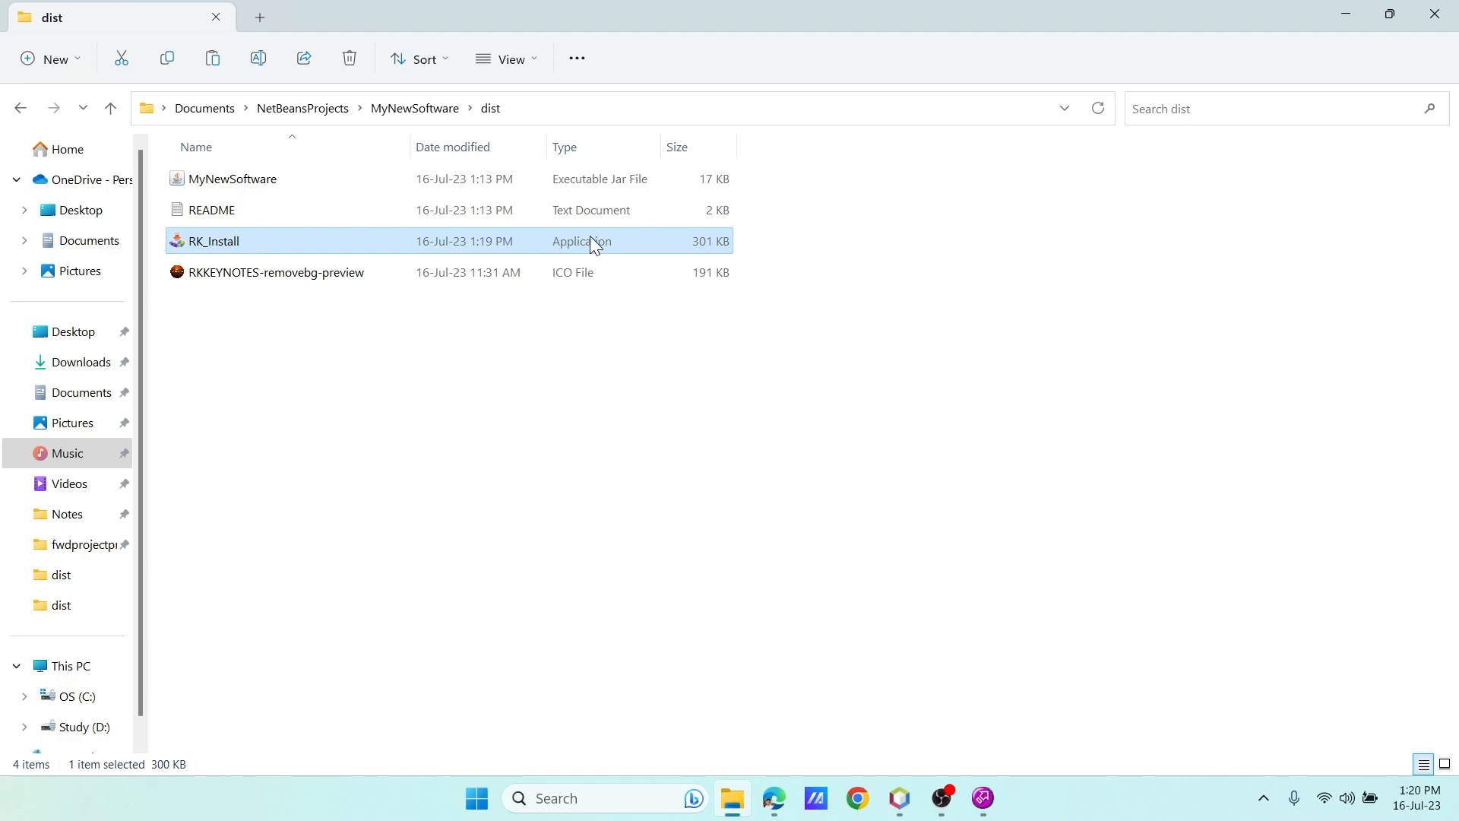
pyautogui.doubleClick(210, 245)
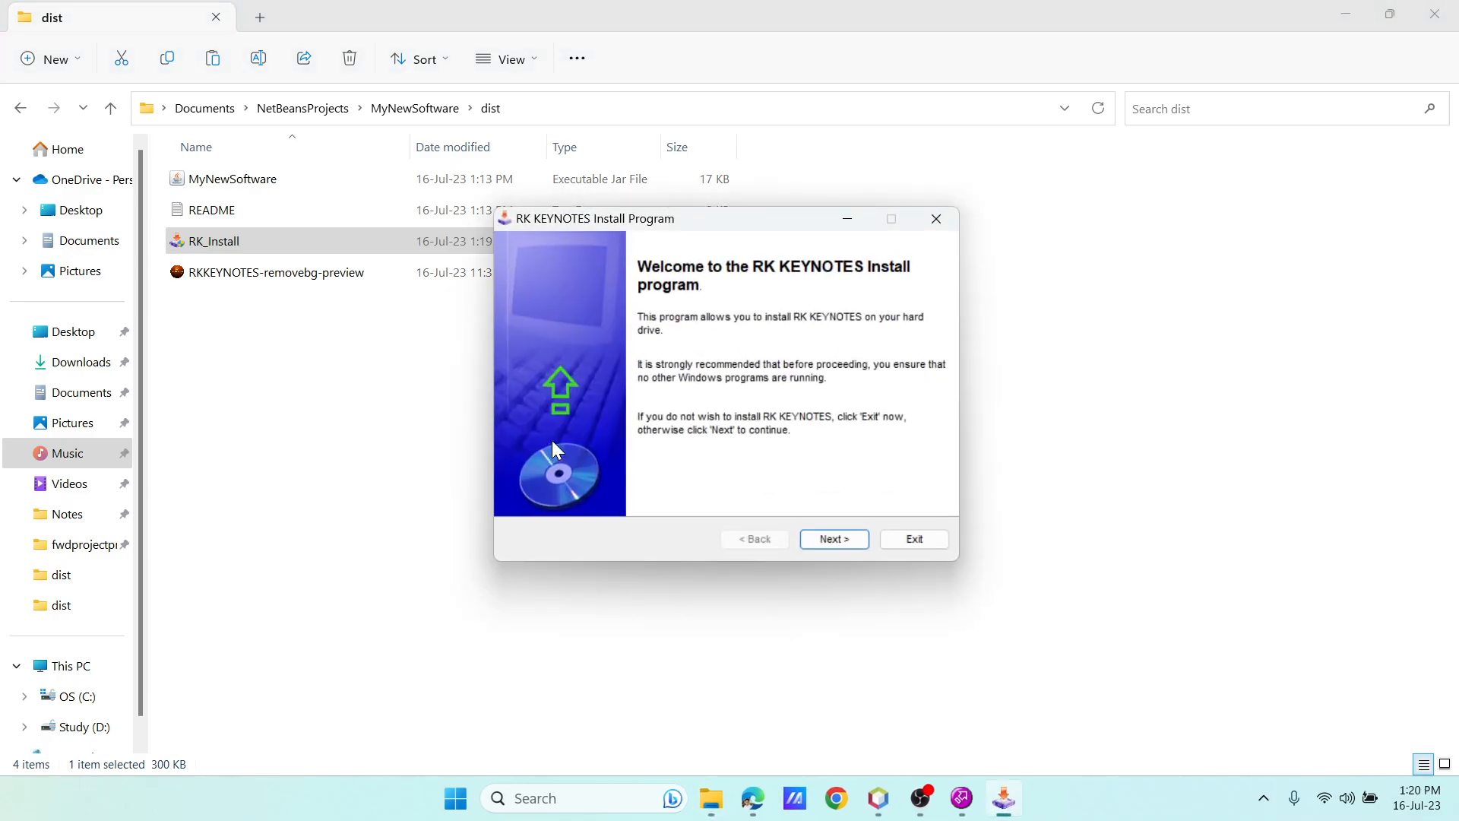
# Proceed past the installer's welcome and information pages and agree to the license terms and conditions.
pyautogui.moveTo(644, 222); pyautogui.dragTo(645, 202)
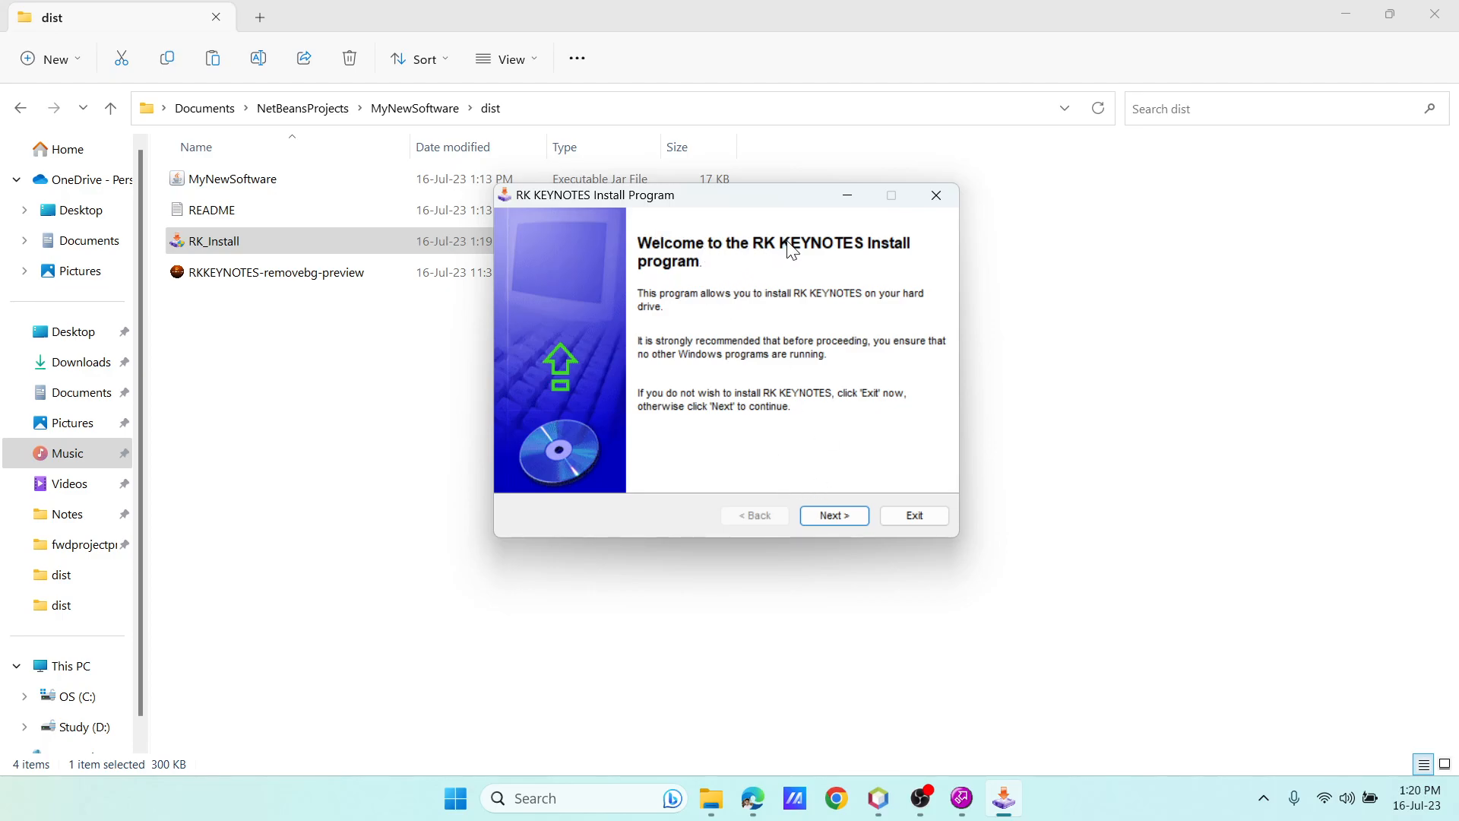
pyautogui.click(831, 528)
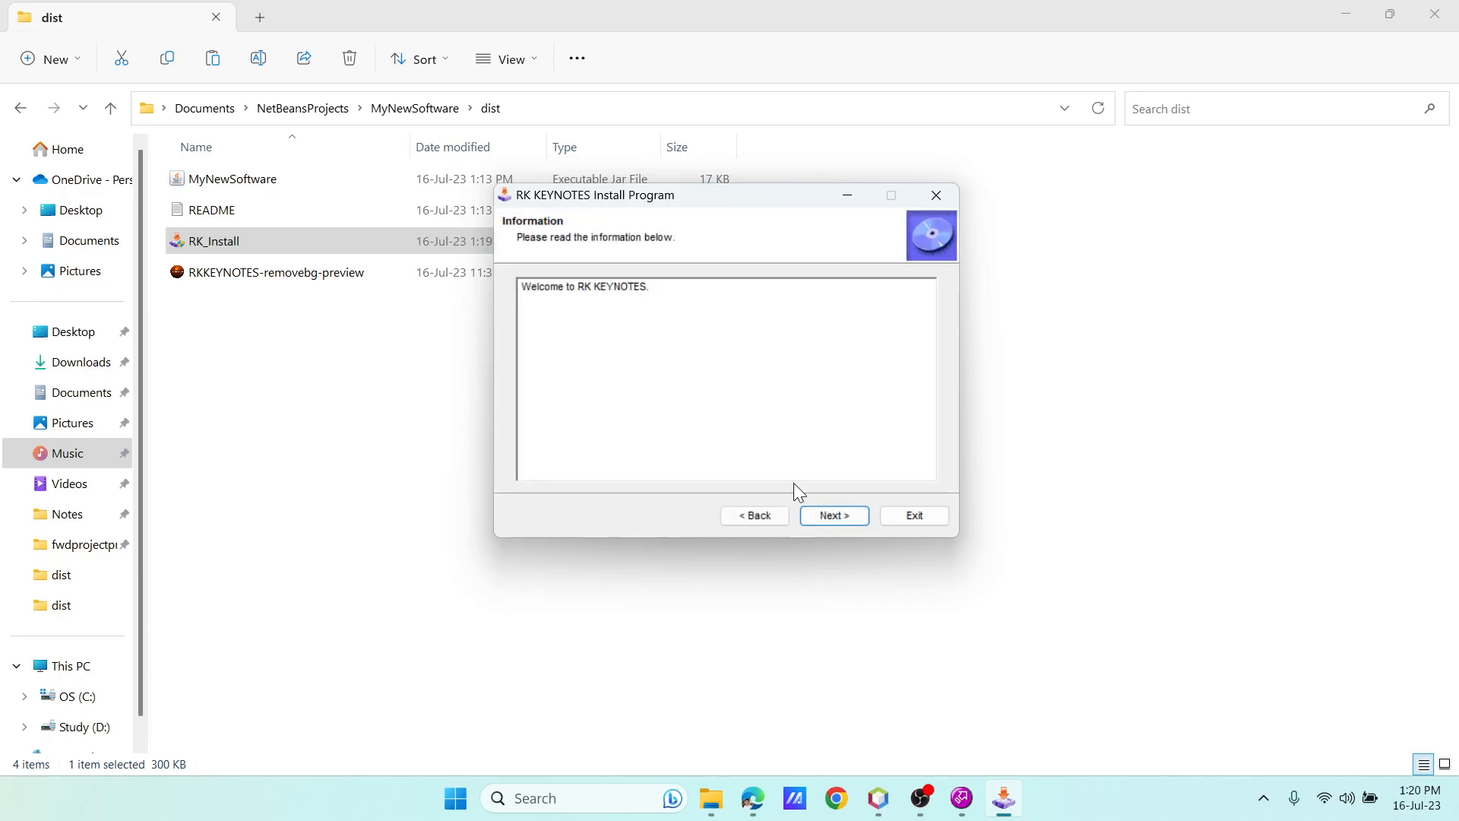
pyautogui.doubleClick(622, 295)
pyautogui.click(836, 513)
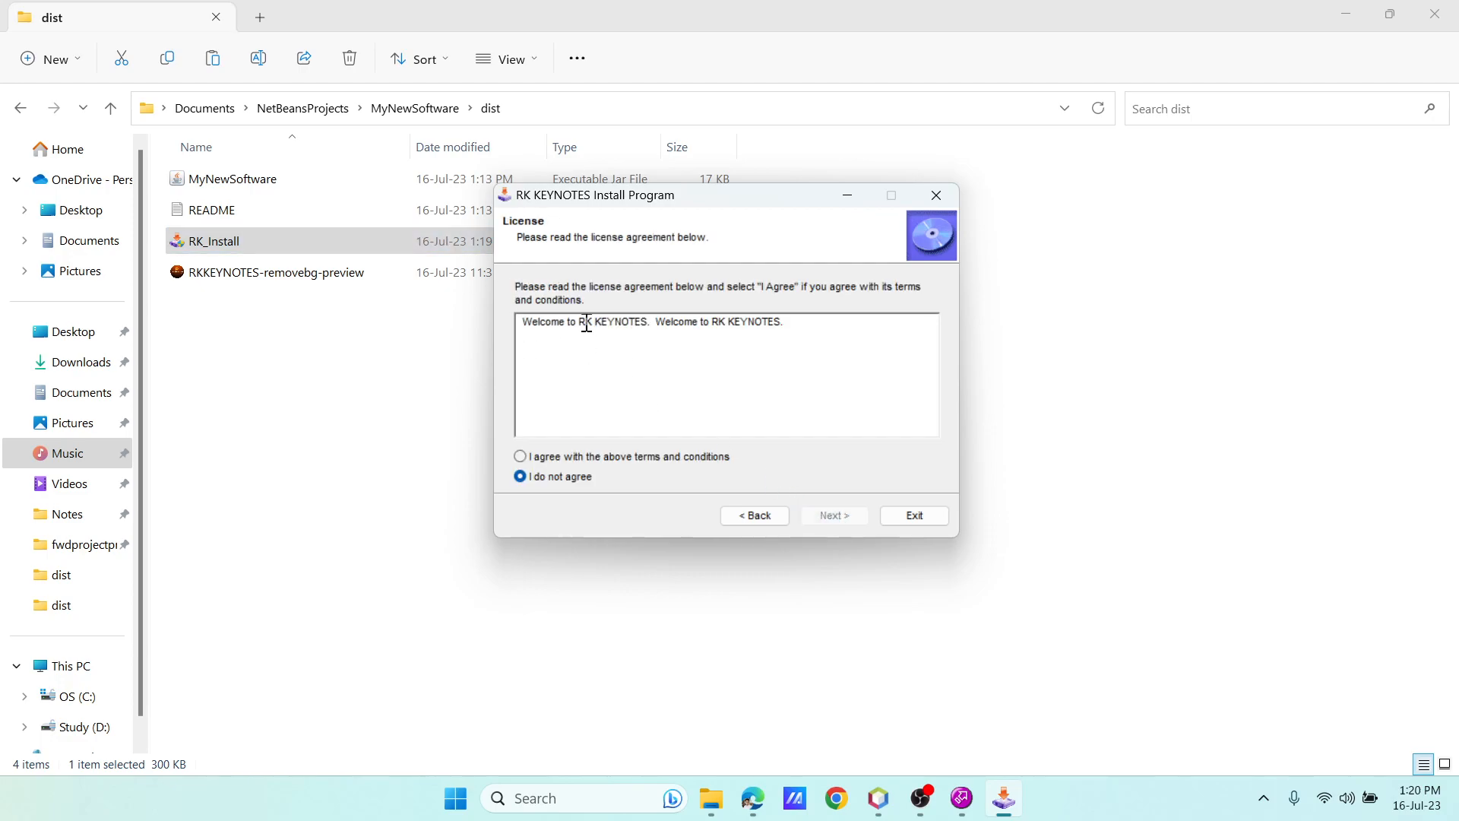
pyautogui.moveTo(586, 321); pyautogui.dragTo(832, 326)
pyautogui.click(558, 457)
pyautogui.click(823, 513)
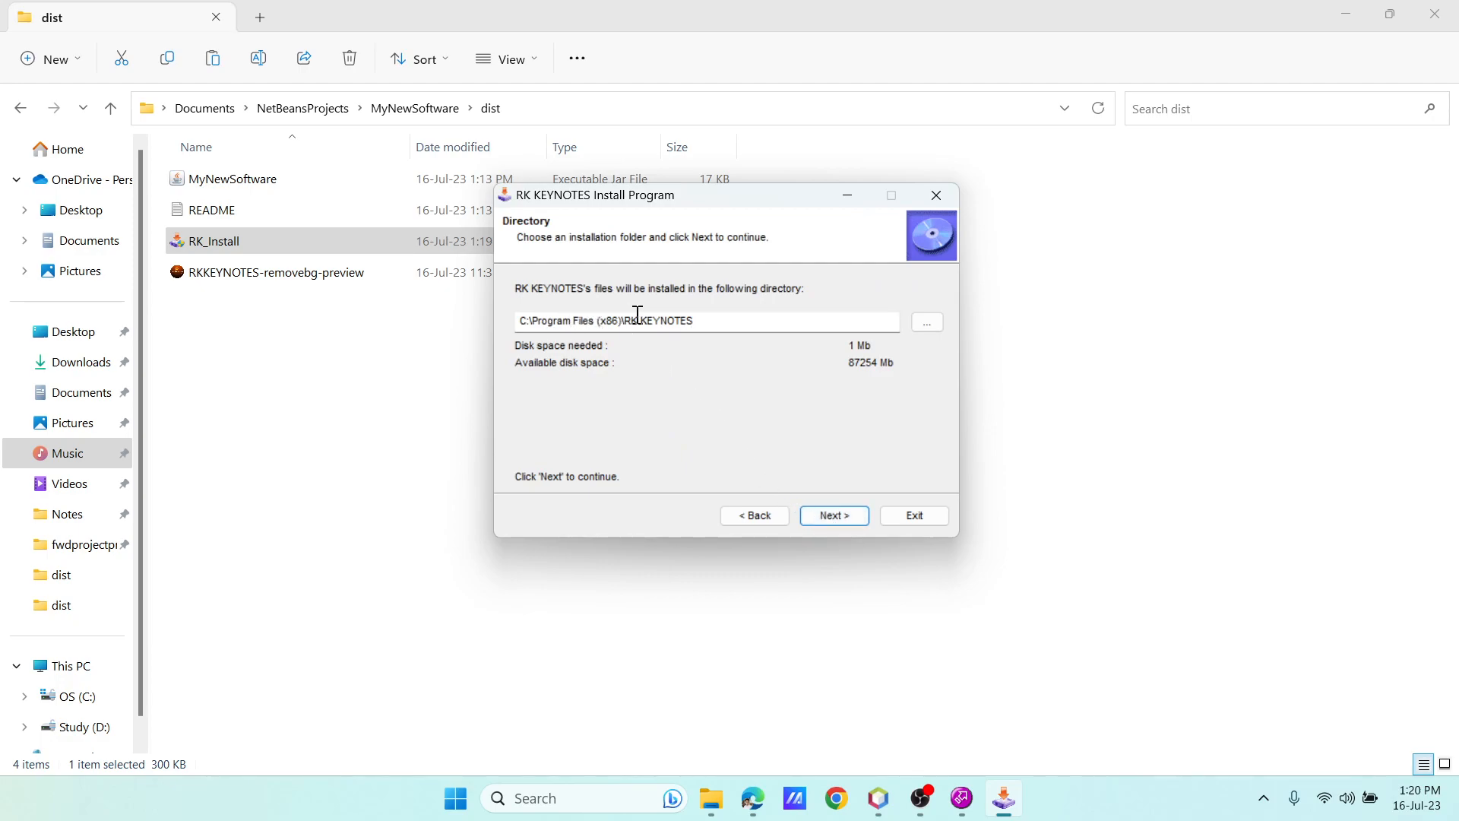
# Install RK KEYNOTES into the default folder C:\Program Files (x86)\RK KEYNOTES and exit the installer.
pyautogui.click(841, 515)
pyautogui.click(800, 464)
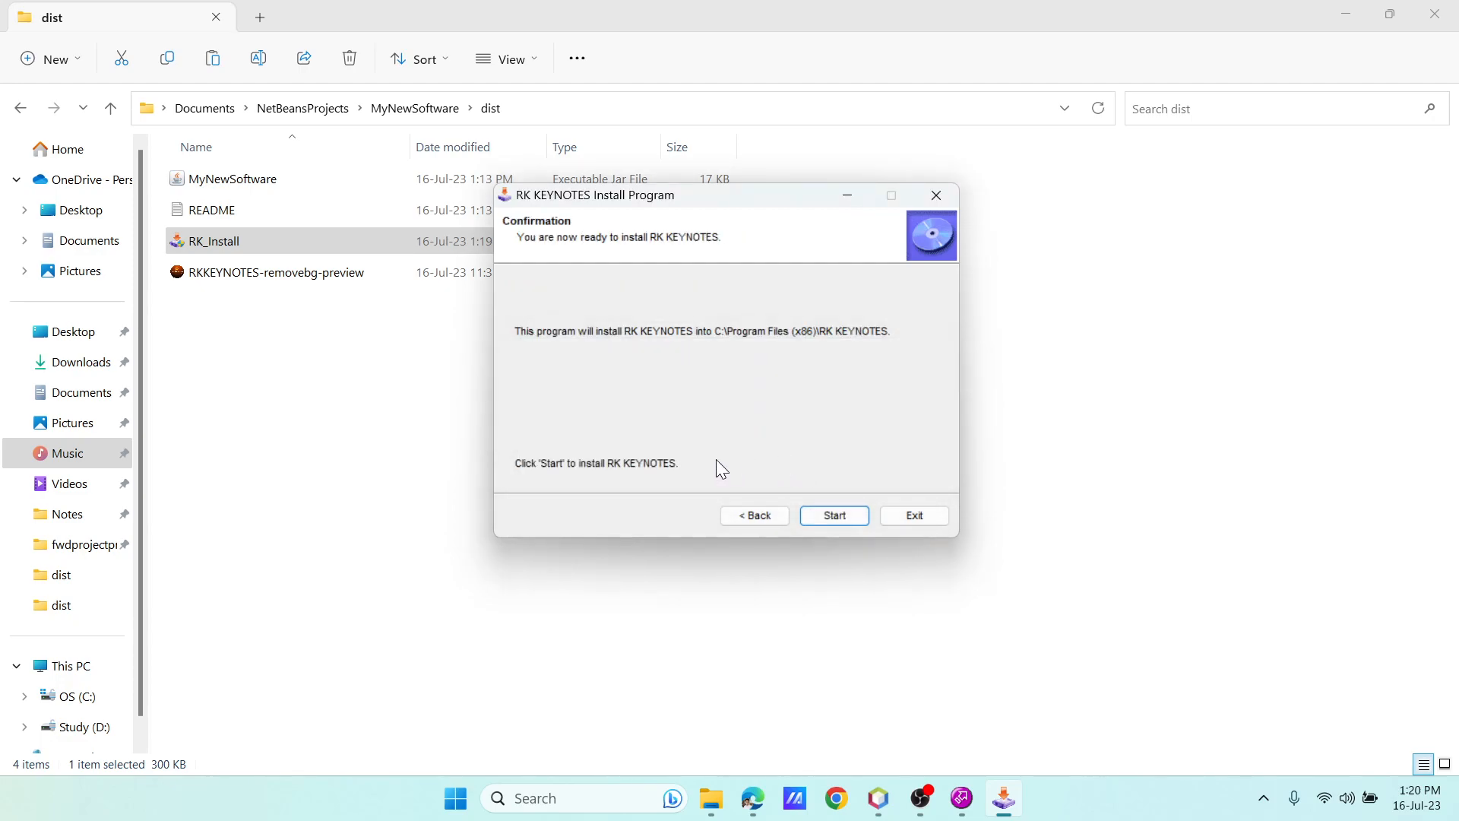
pyautogui.click(834, 517)
pyautogui.click(826, 515)
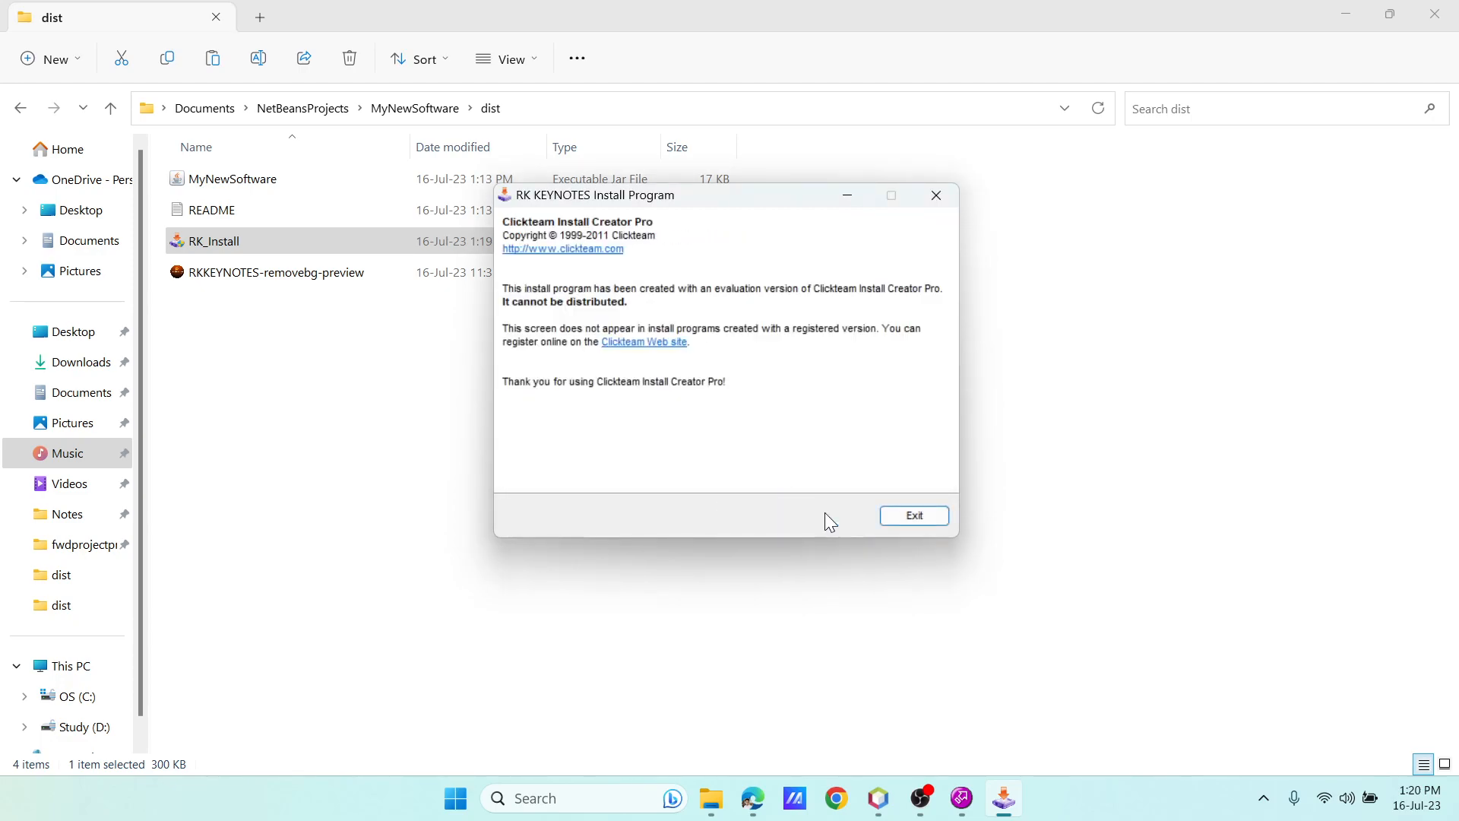
pyautogui.click(908, 515)
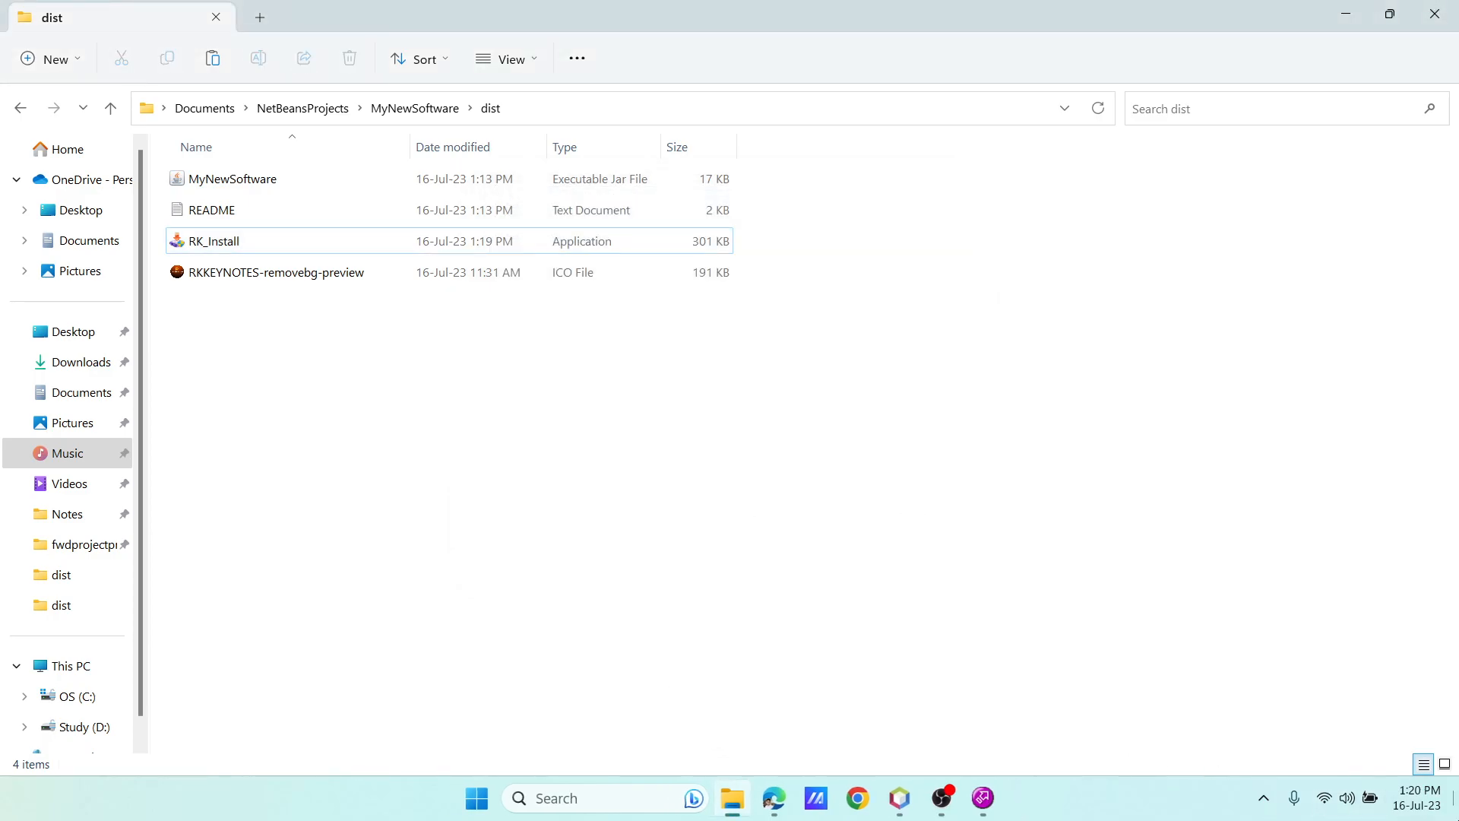
# Show the desktop, move the RK KEYNOTES shortcut to an empty area away from the other icons, and launch it.
pyautogui.press('super+d')
pyautogui.moveTo(97, 413); pyautogui.dragTo(663, 253)
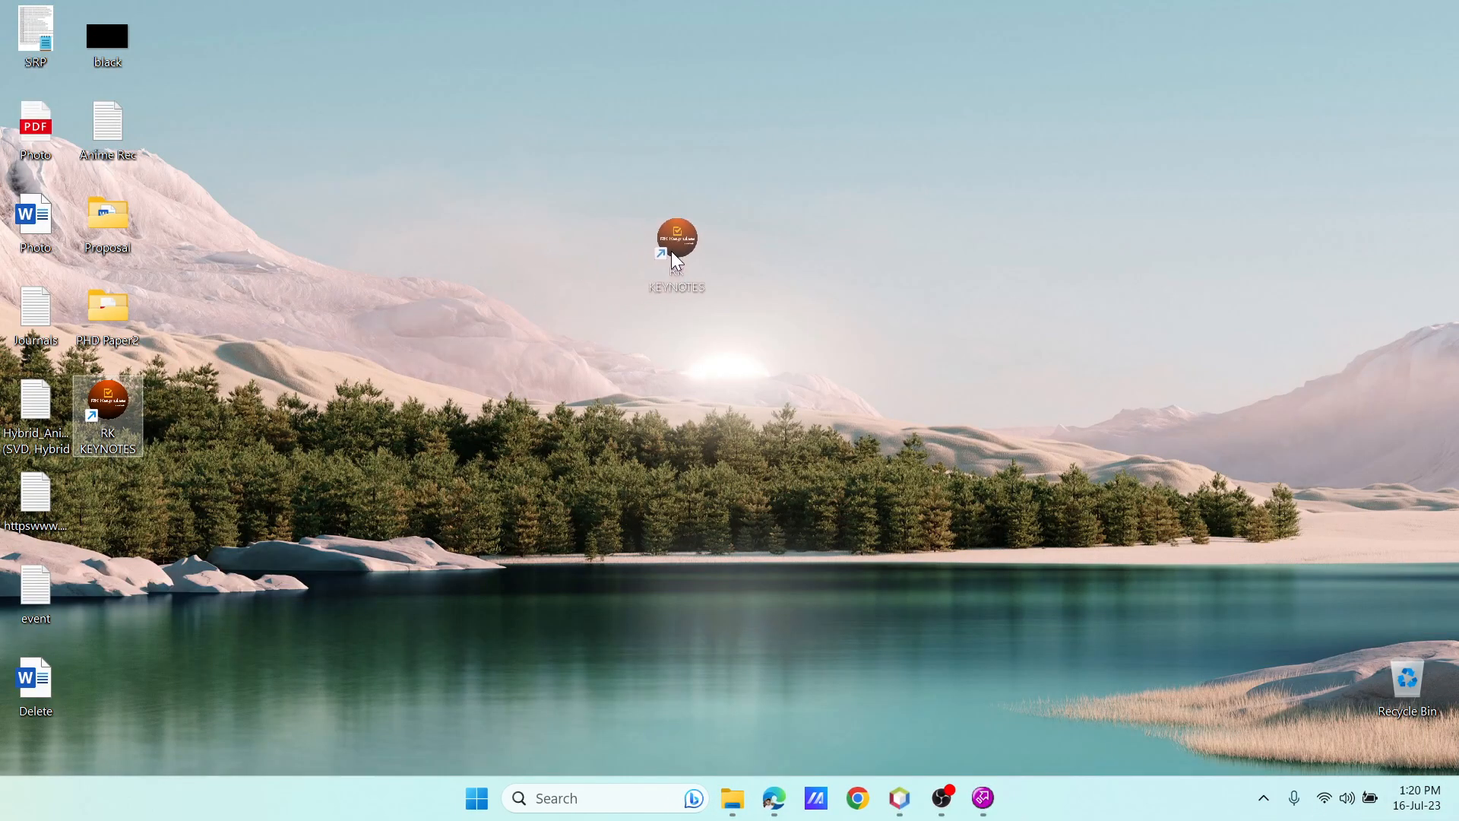
pyautogui.moveTo(793, 219); pyautogui.dragTo(828, 228)
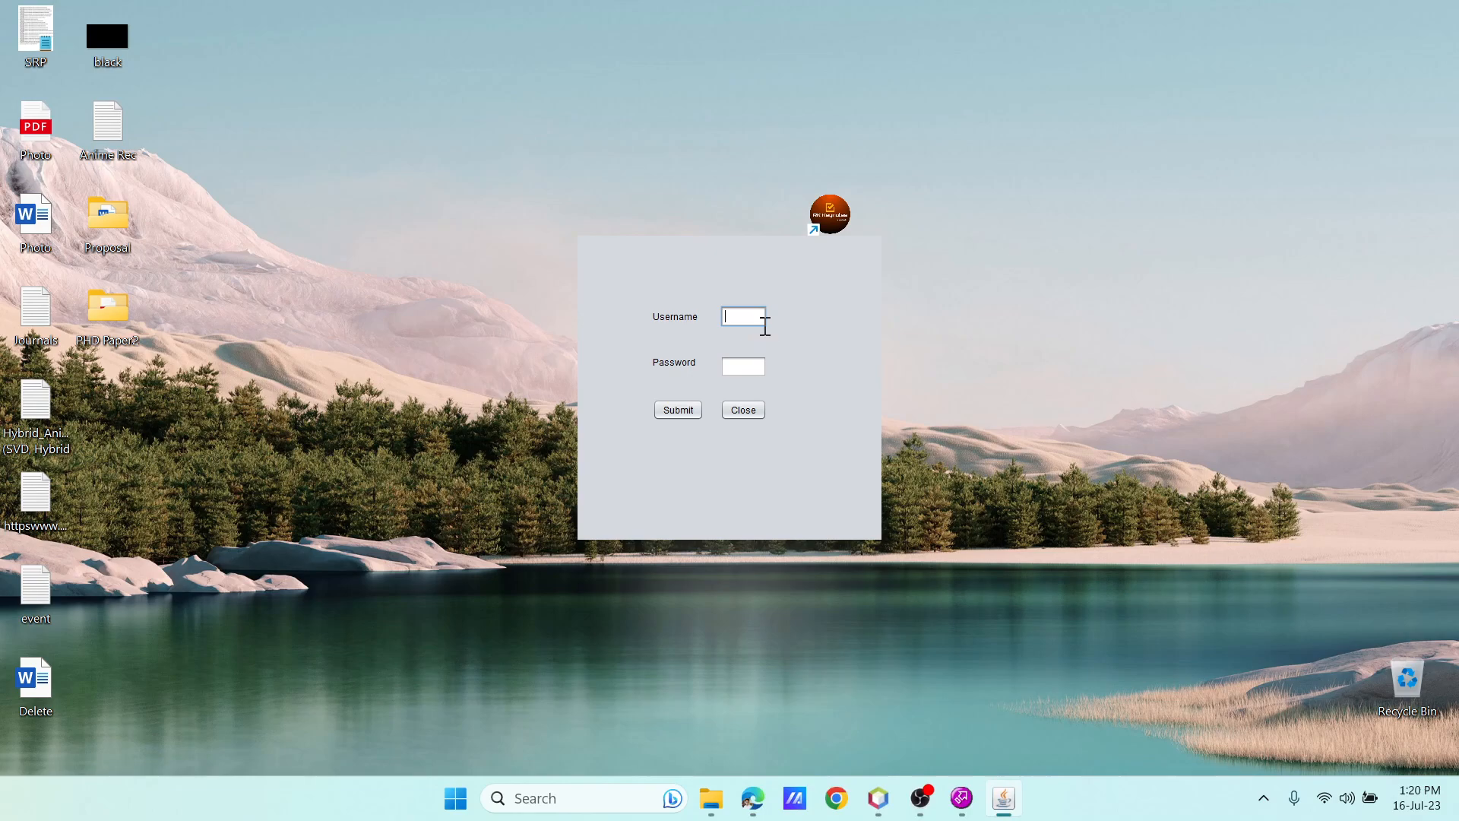
# Test the installed program by submitting the login form, going back to the login from Form 2, and closing it.
pyautogui.press('Tab')
pyautogui.click(672, 408)
pyautogui.click(798, 421)
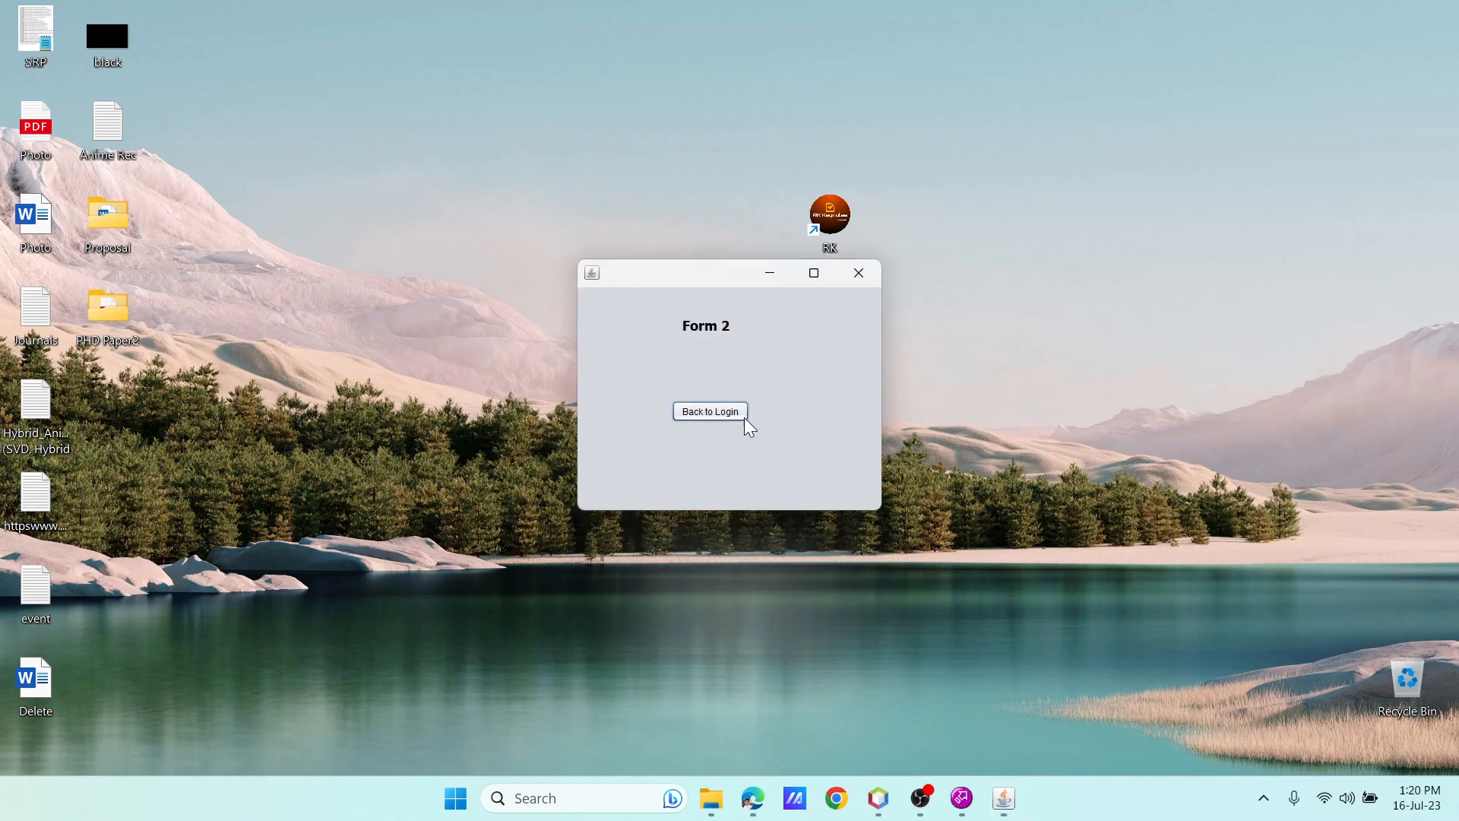
pyautogui.moveTo(713, 267); pyautogui.dragTo(631, 296)
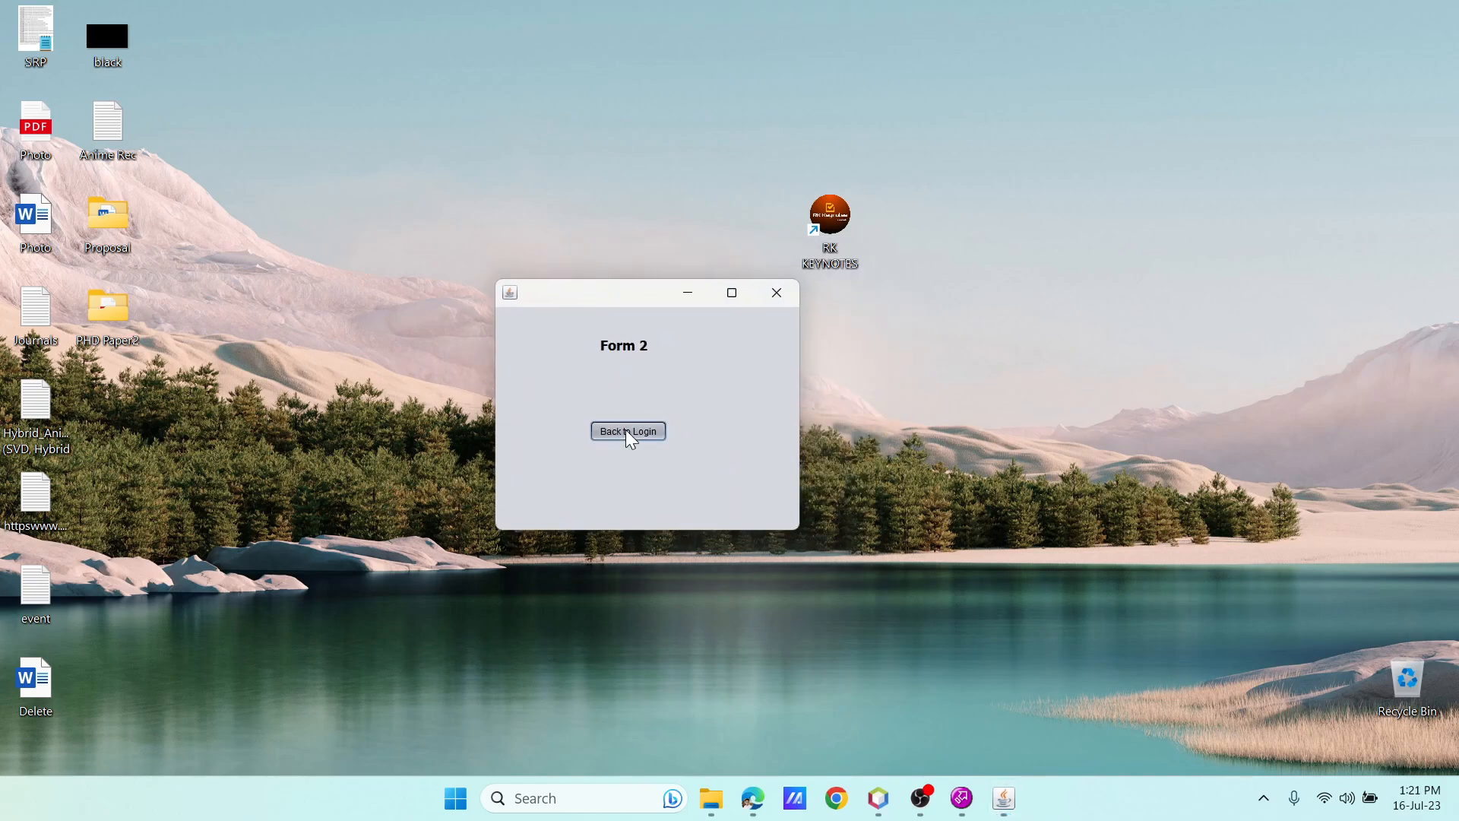
pyautogui.click(628, 427)
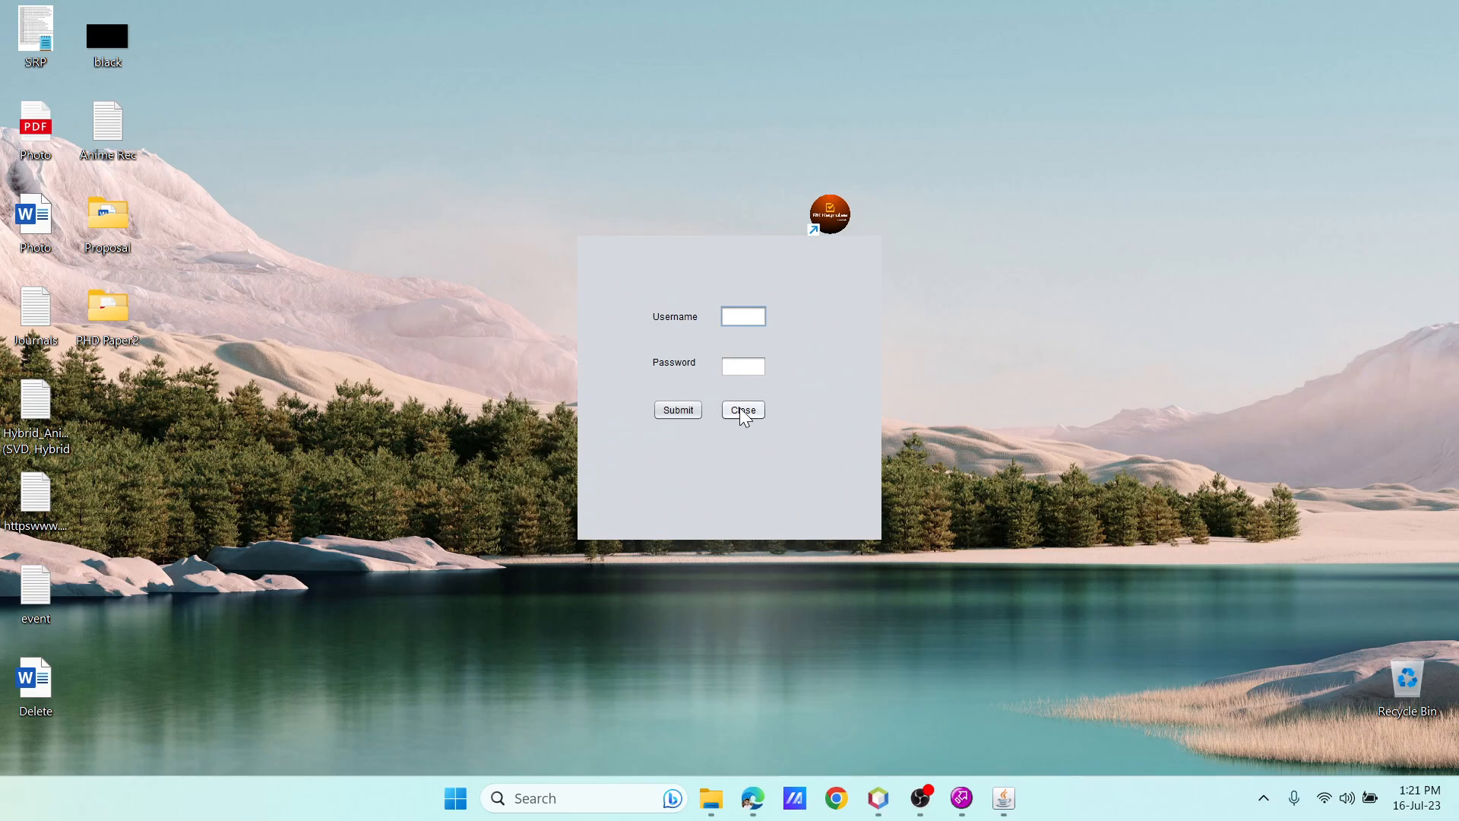
pyautogui.click(740, 409)
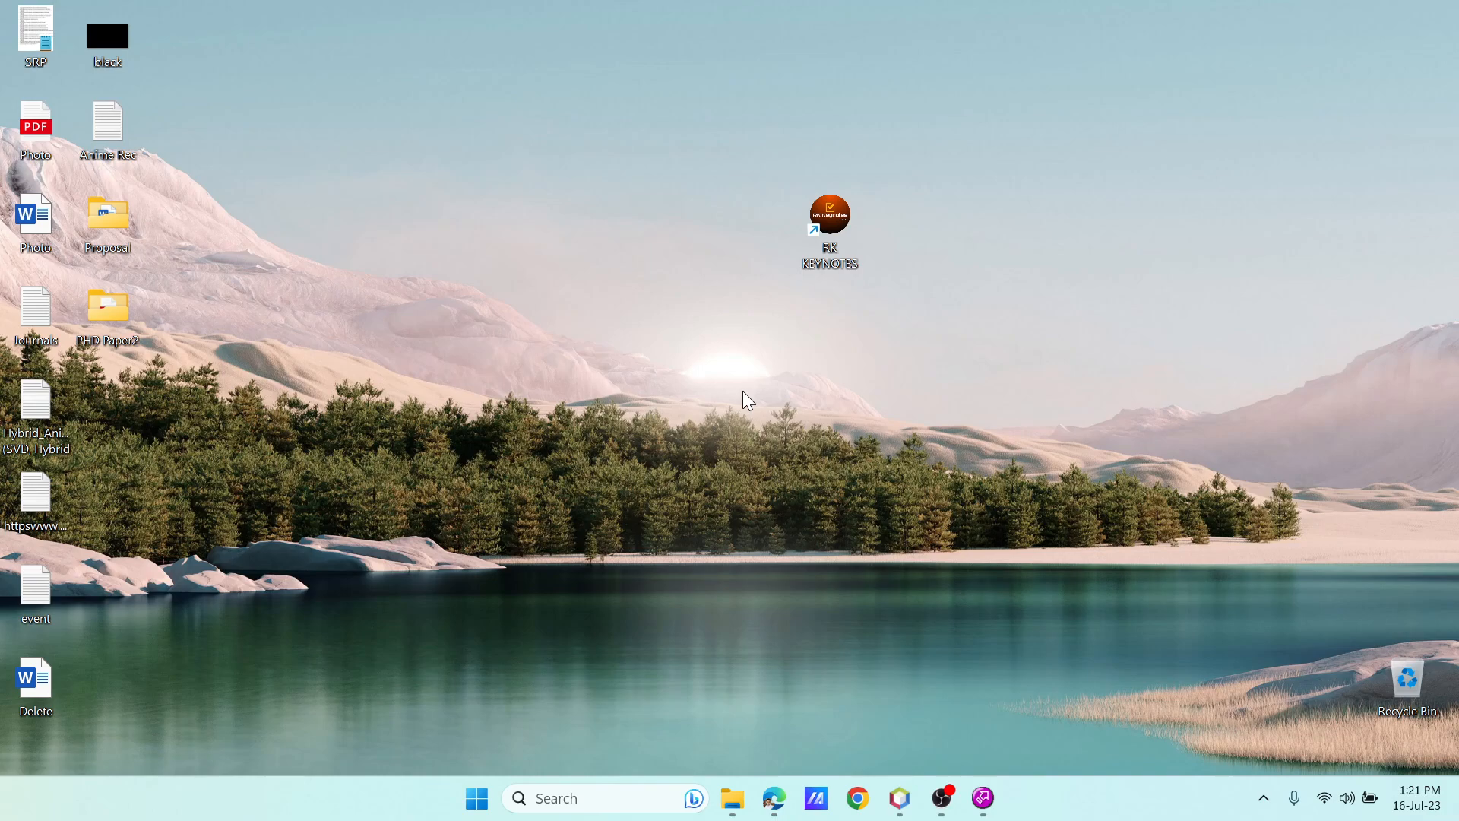
# Open the installed RK KEYNOTES folder under Program Files (x86) on the C: drive in File Explorer.
pyautogui.press('super')
pyautogui.press('super')
pyautogui.press('super+e')
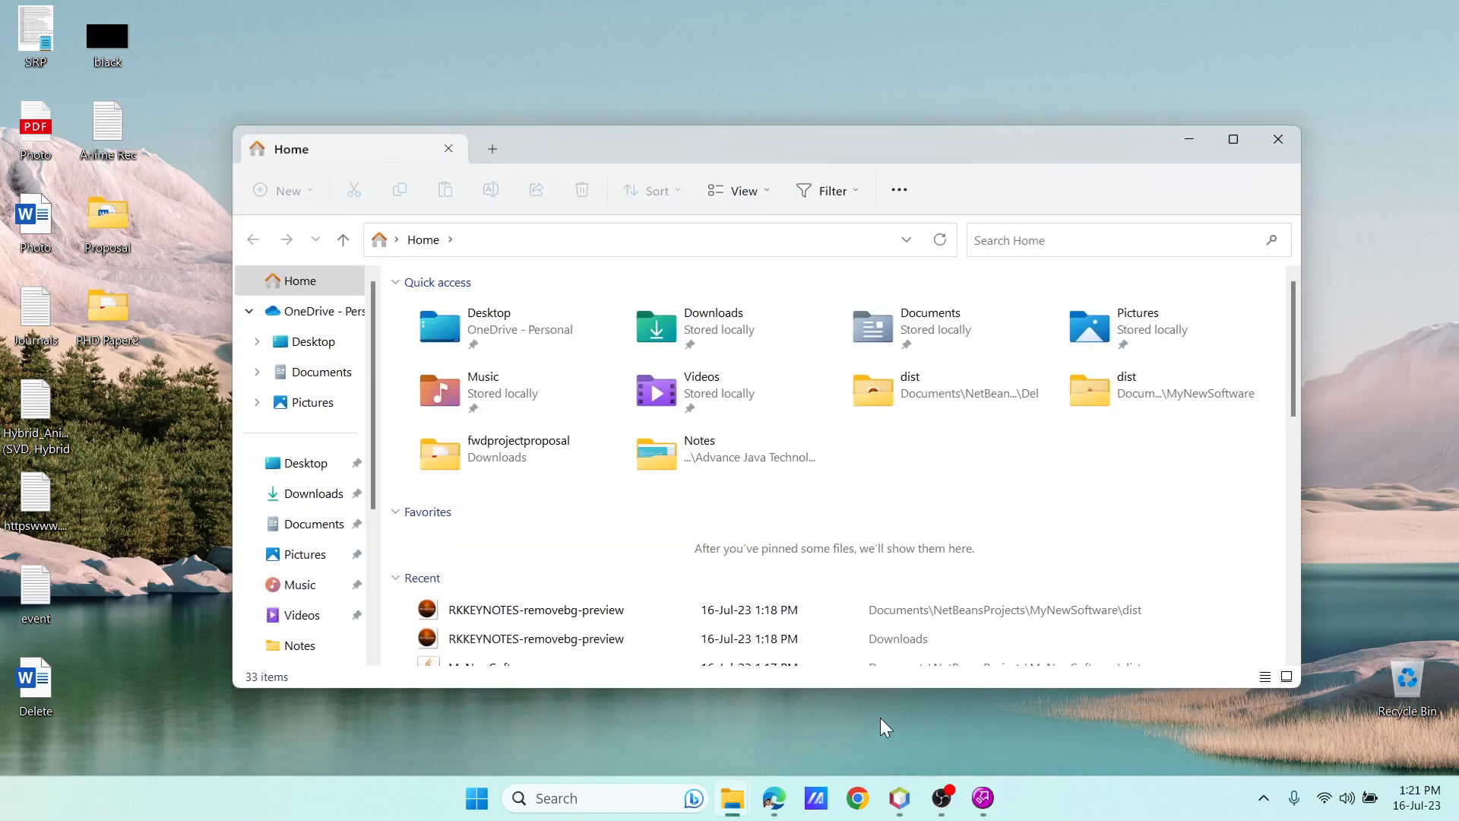
pyautogui.scroll(-3, 304, 601)
pyautogui.click(302, 585)
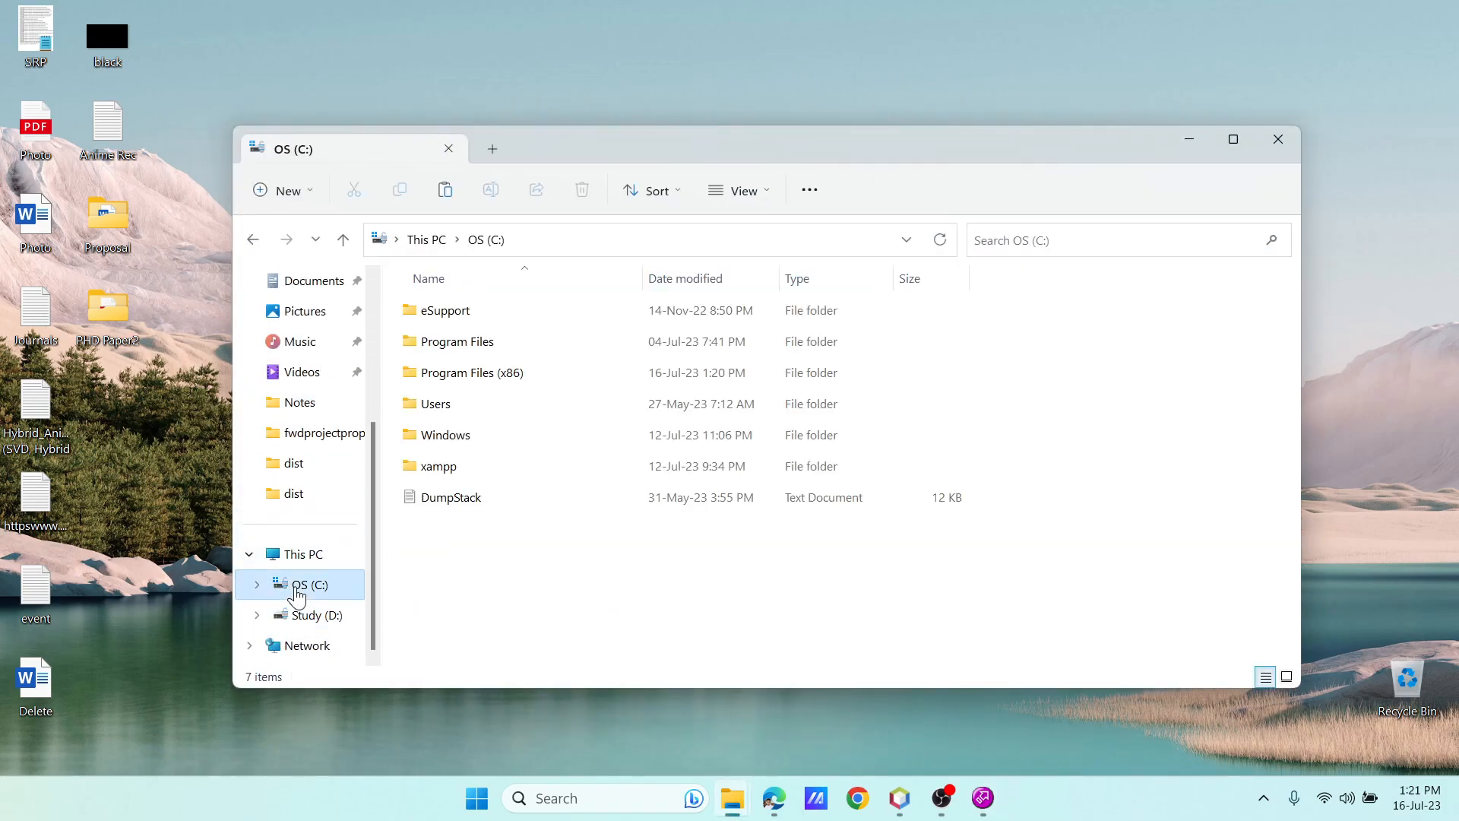
pyautogui.doubleClick(479, 376)
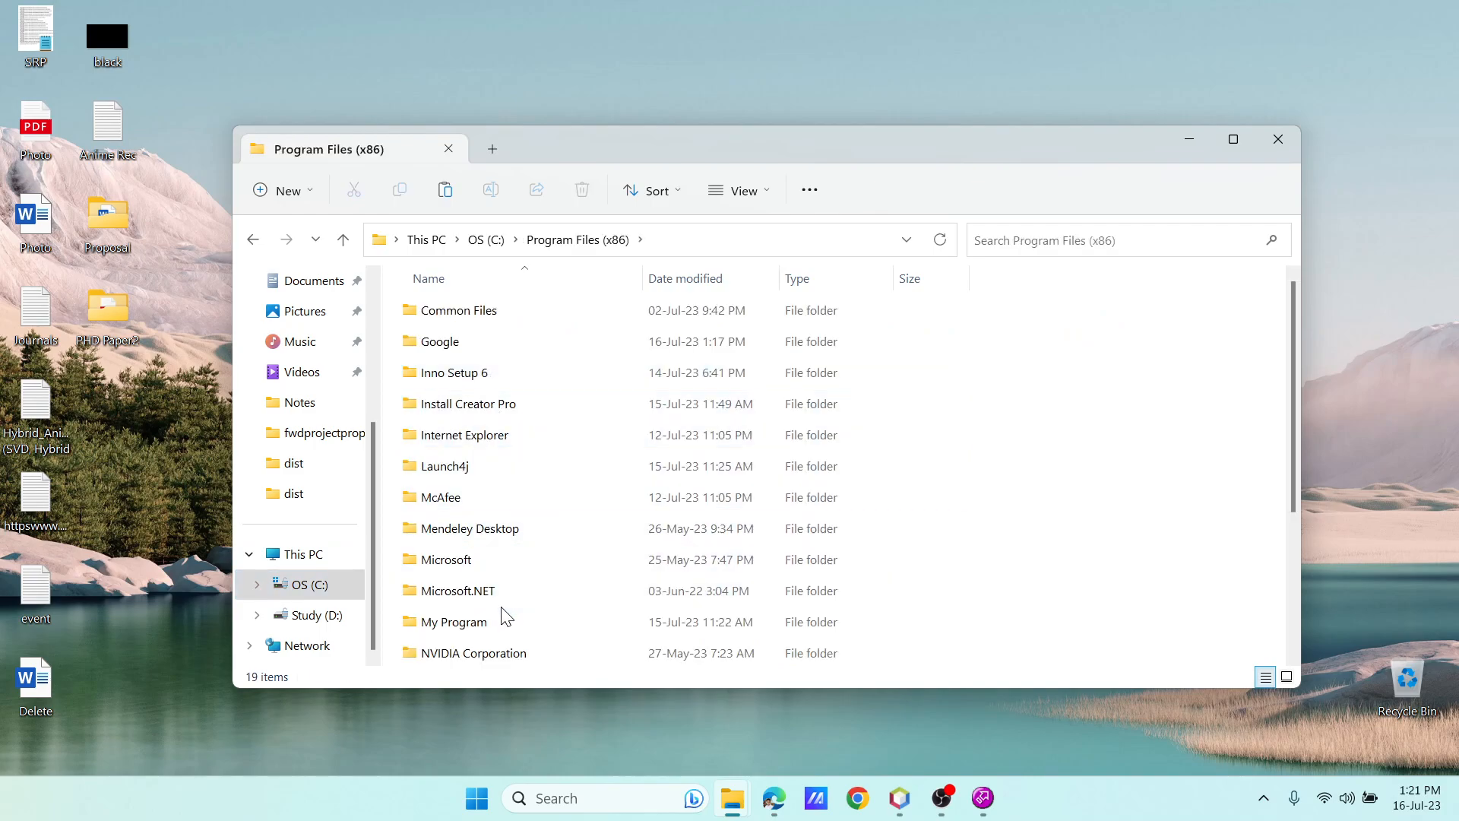
pyautogui.scroll(-2, 498, 612)
pyautogui.click(478, 524)
pyautogui.doubleClick(456, 526)
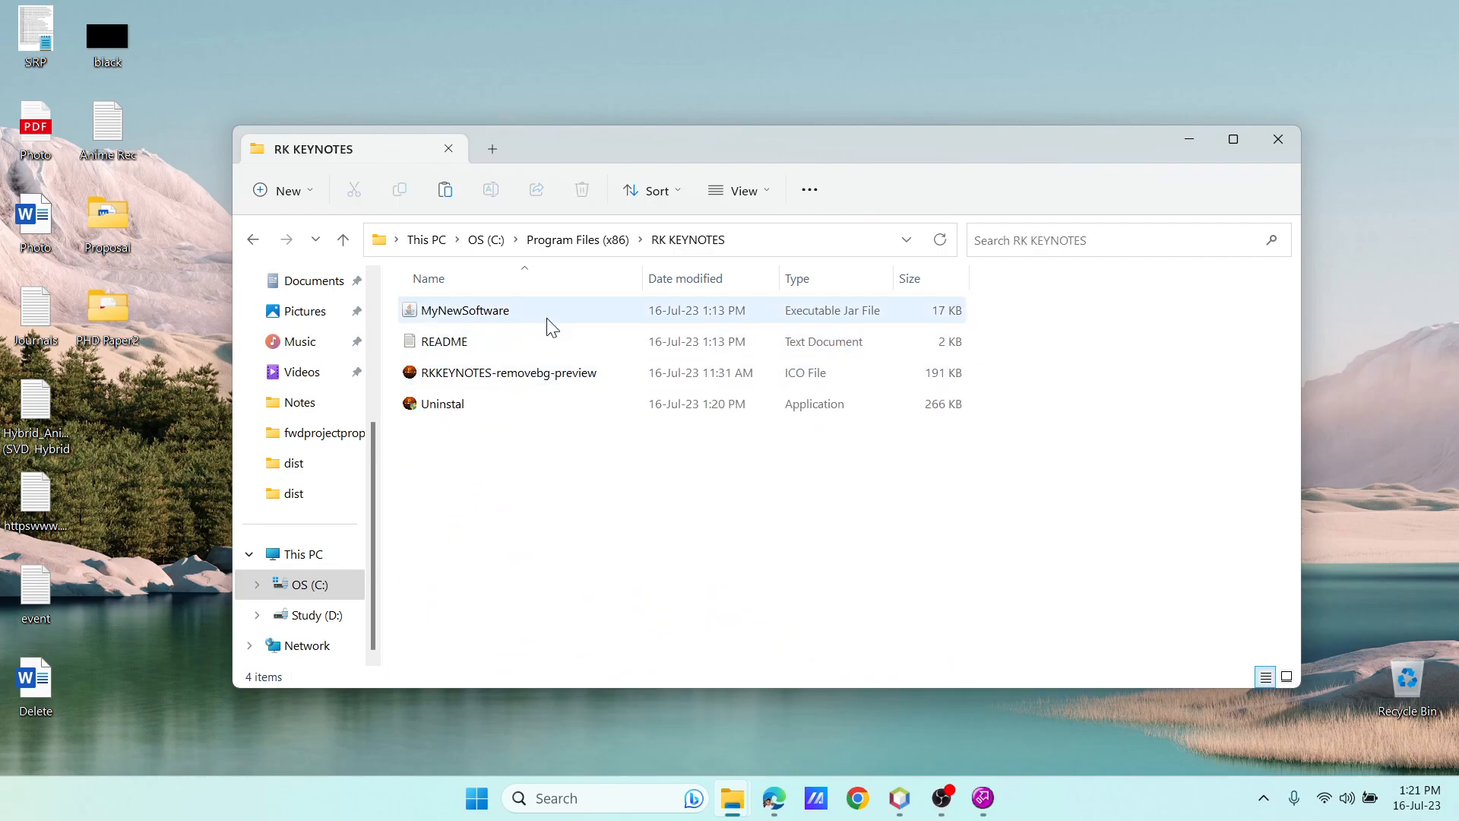
# Enlarge the file icons in the RK KEYNOTES folder to check the Uninstal application's icon.
pyautogui.click(448, 415)
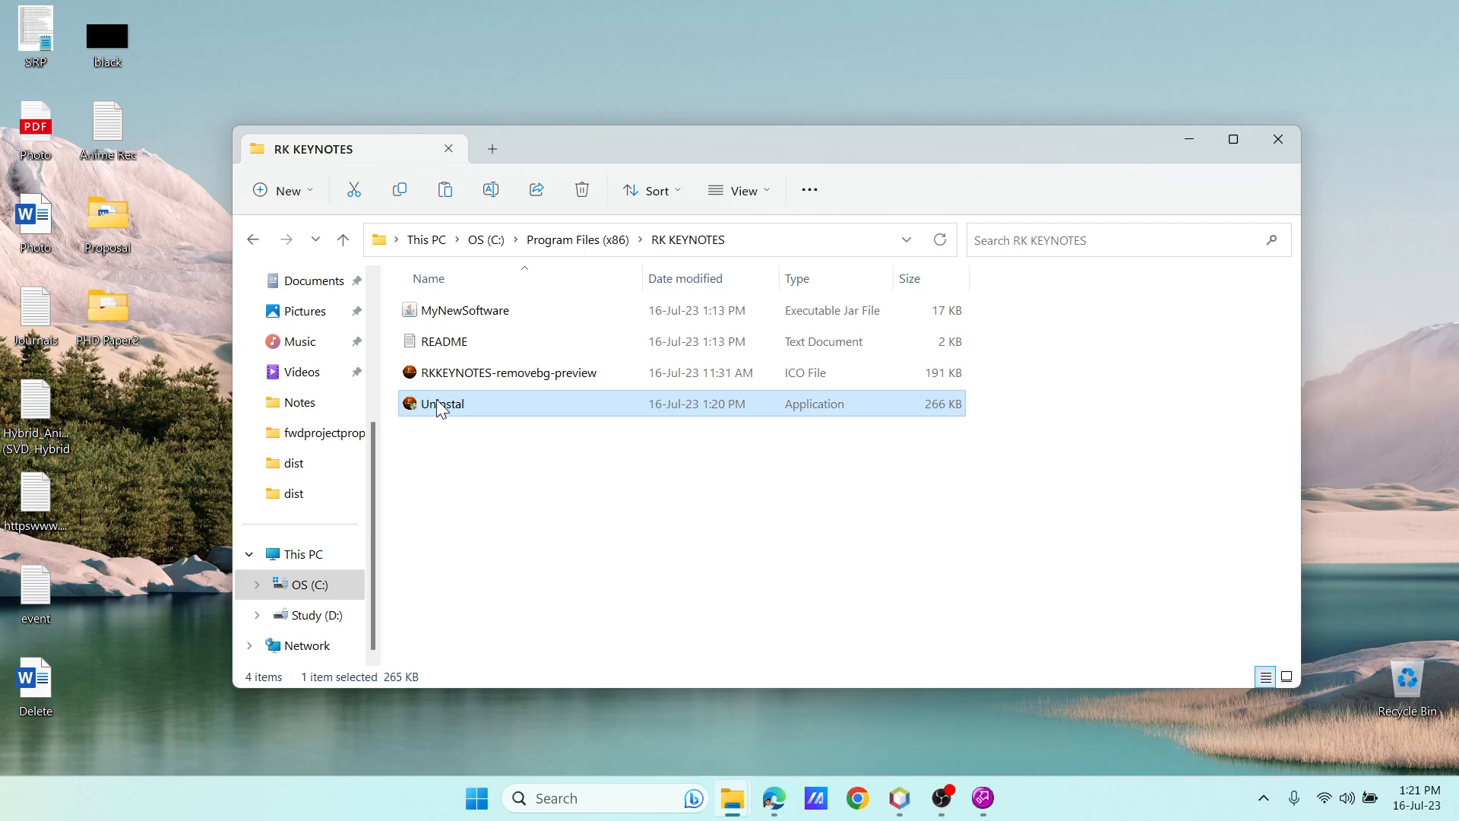
pyautogui.keyDown('ctrl'); pyautogui.scroll(5, 438, 409); pyautogui.keyUp('ctrl')
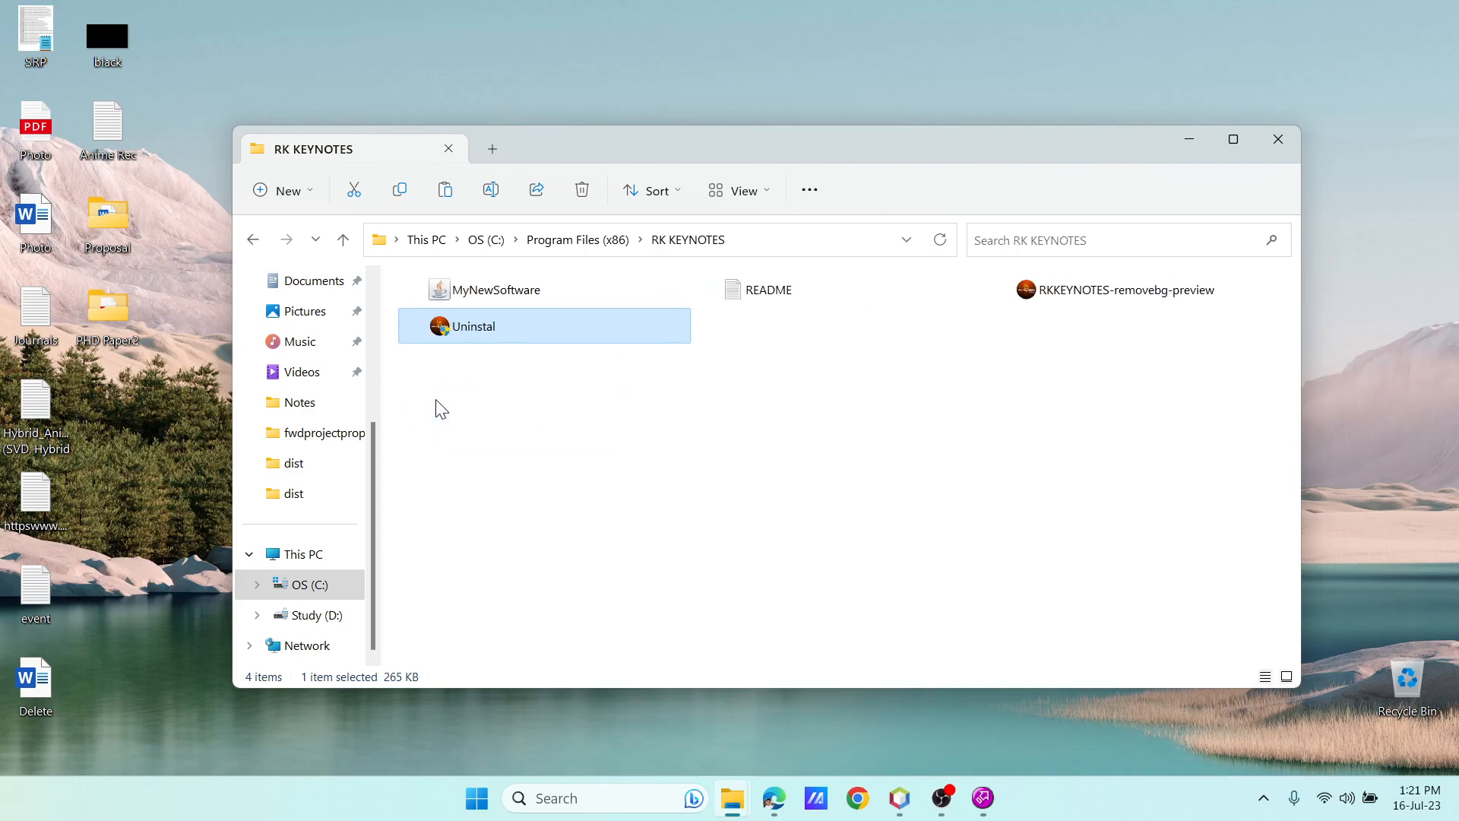
pyautogui.keyDown('ctrl'); pyautogui.scroll(2, 440, 409); pyautogui.keyUp('ctrl')
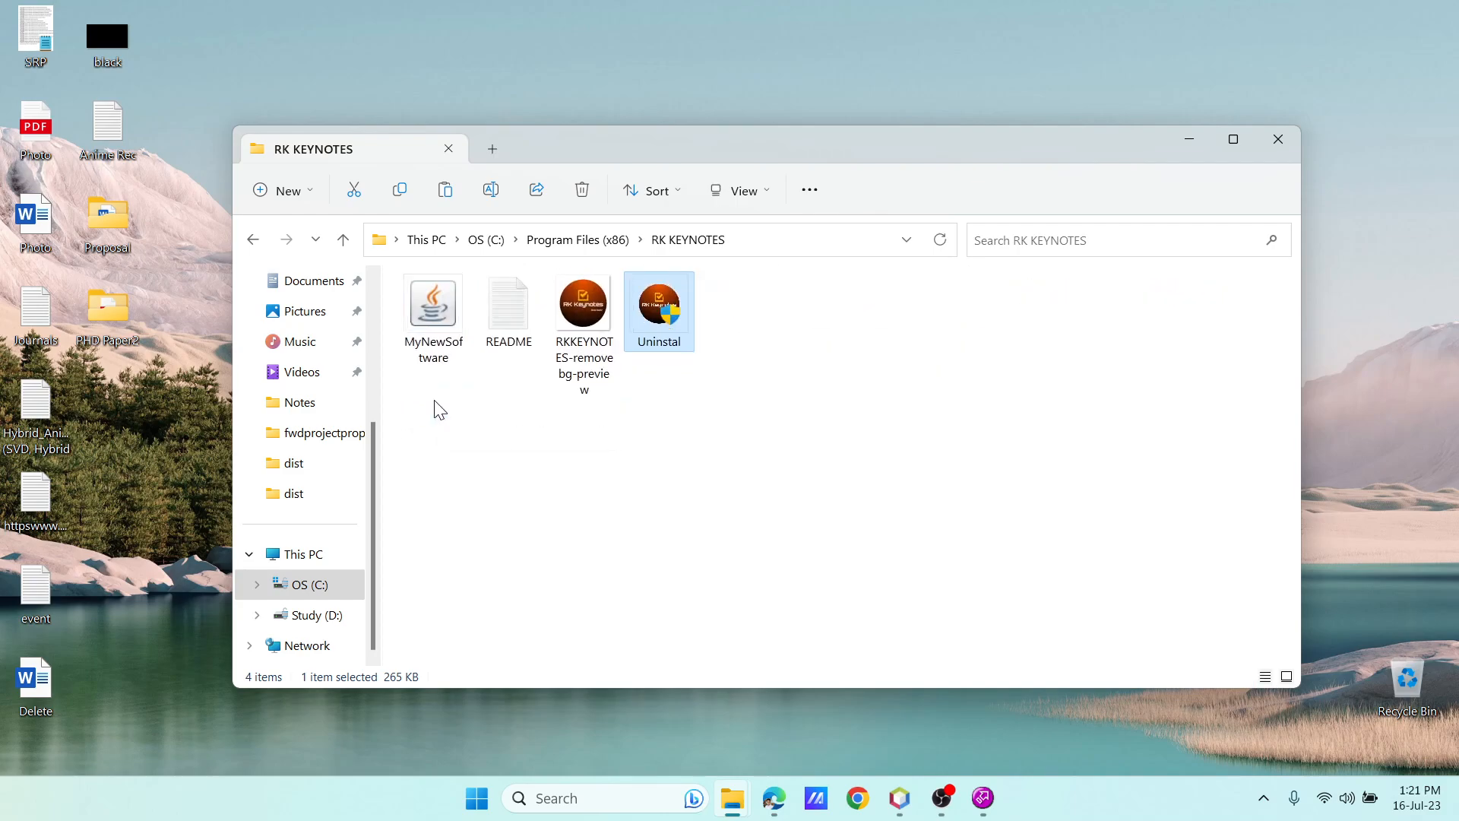
pyautogui.click(694, 453)
# Look through the list of all installed apps for the RK KEYNOTES folder and close the list.
pyautogui.press('super')
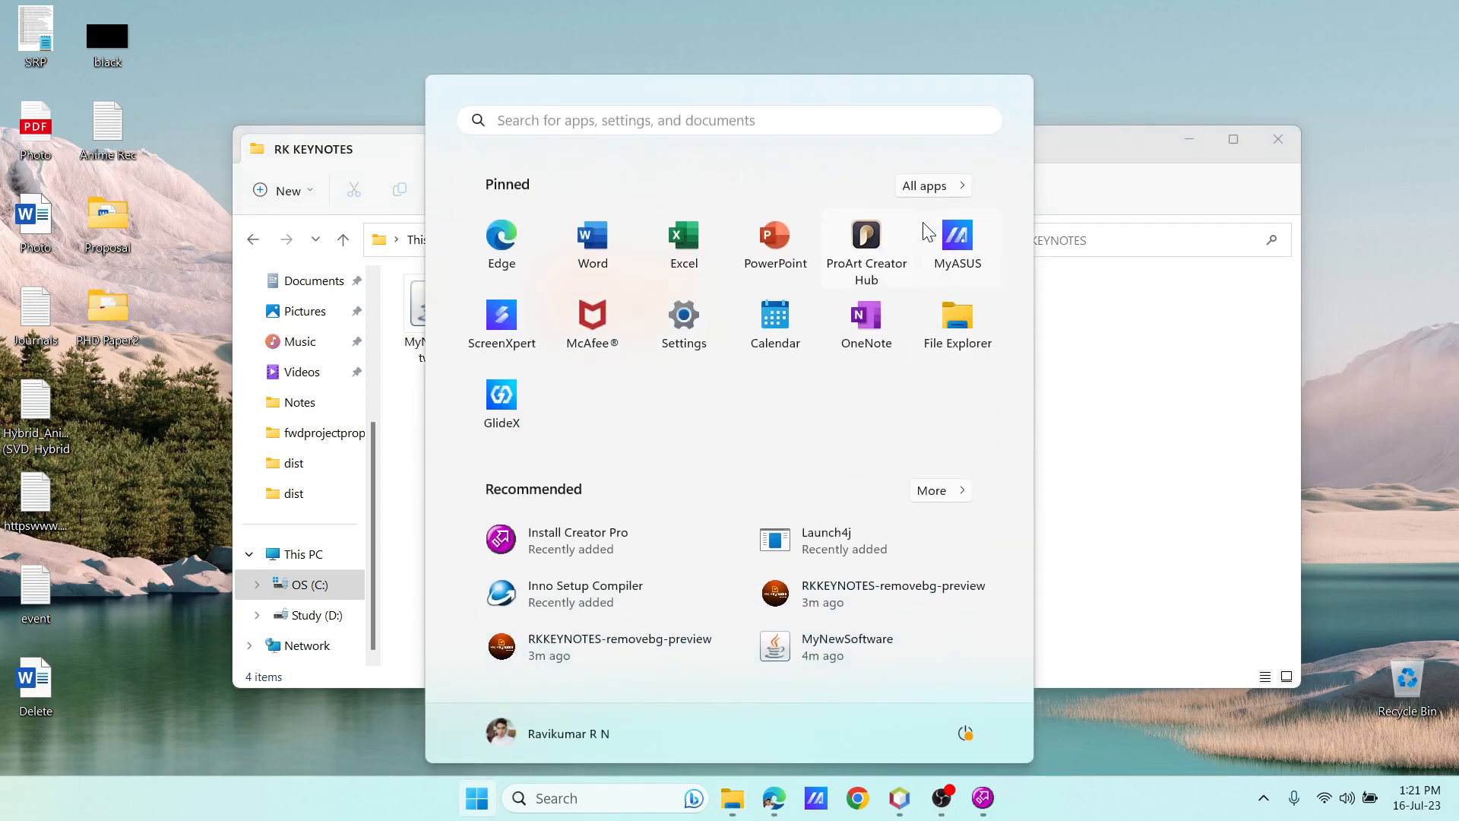
pyautogui.click(938, 189)
pyautogui.scroll(-5, 642, 412)
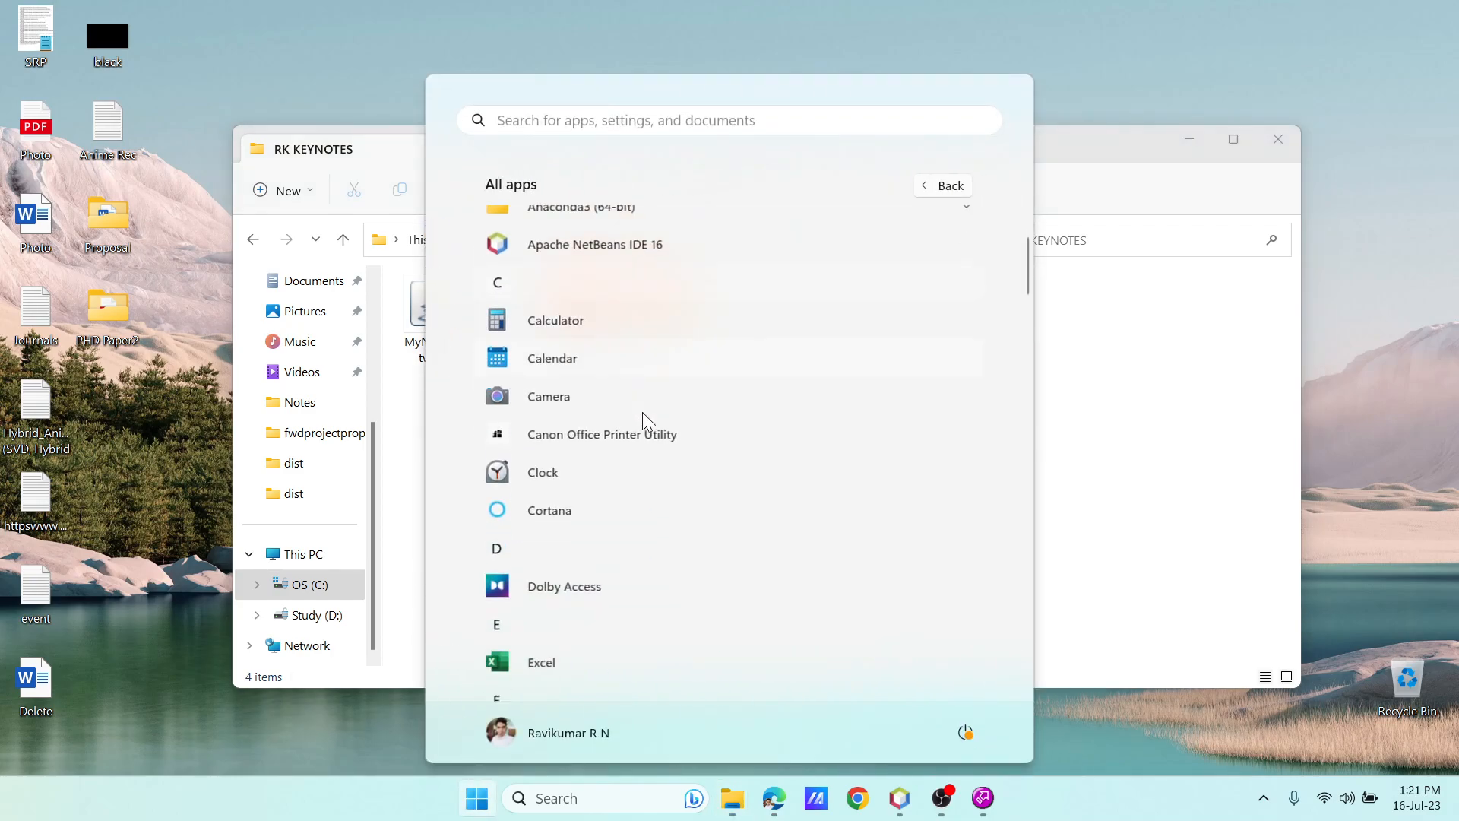
pyautogui.scroll(-10, 617, 477)
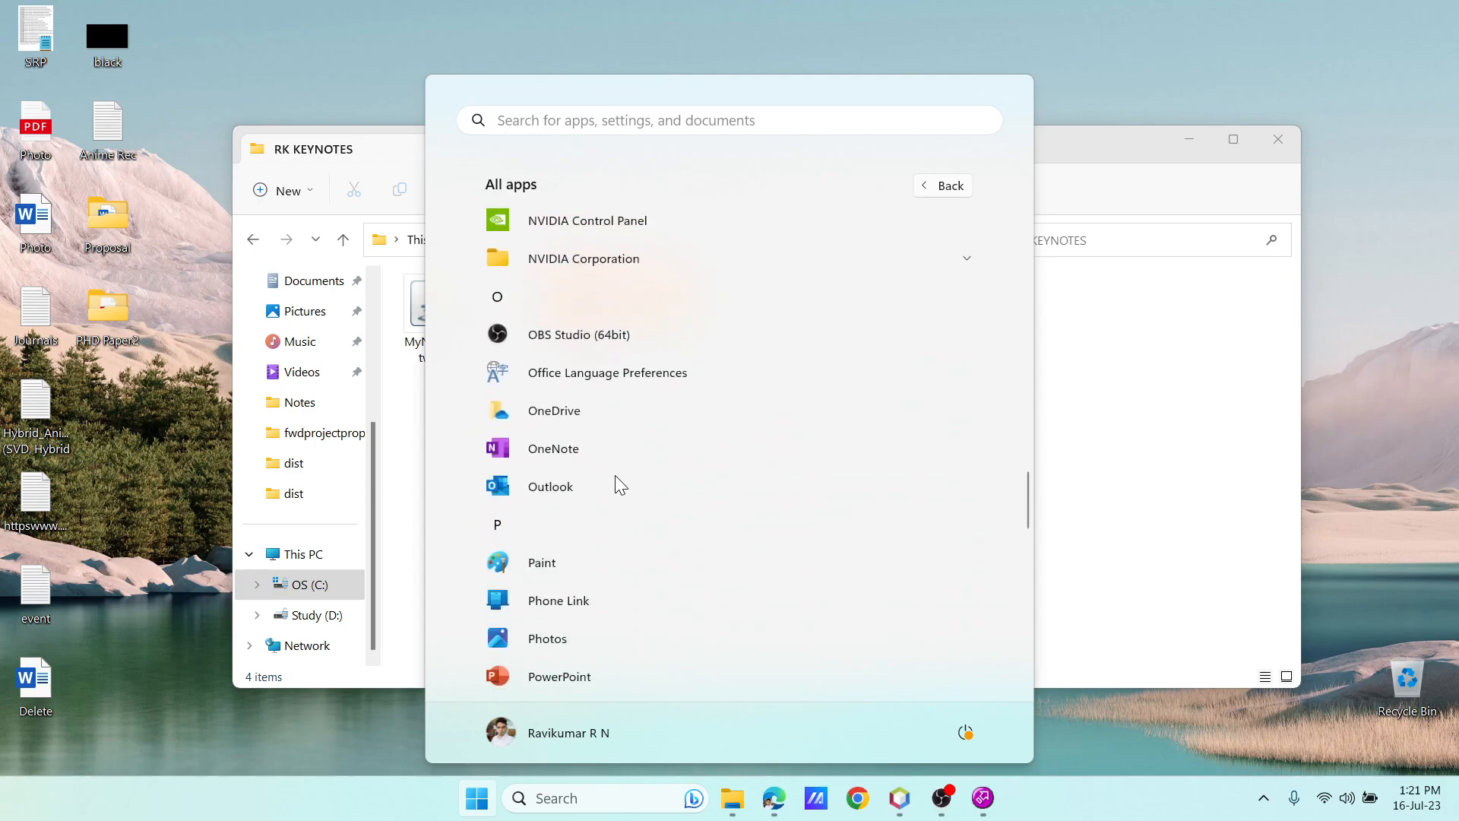
pyautogui.scroll(-5, 617, 478)
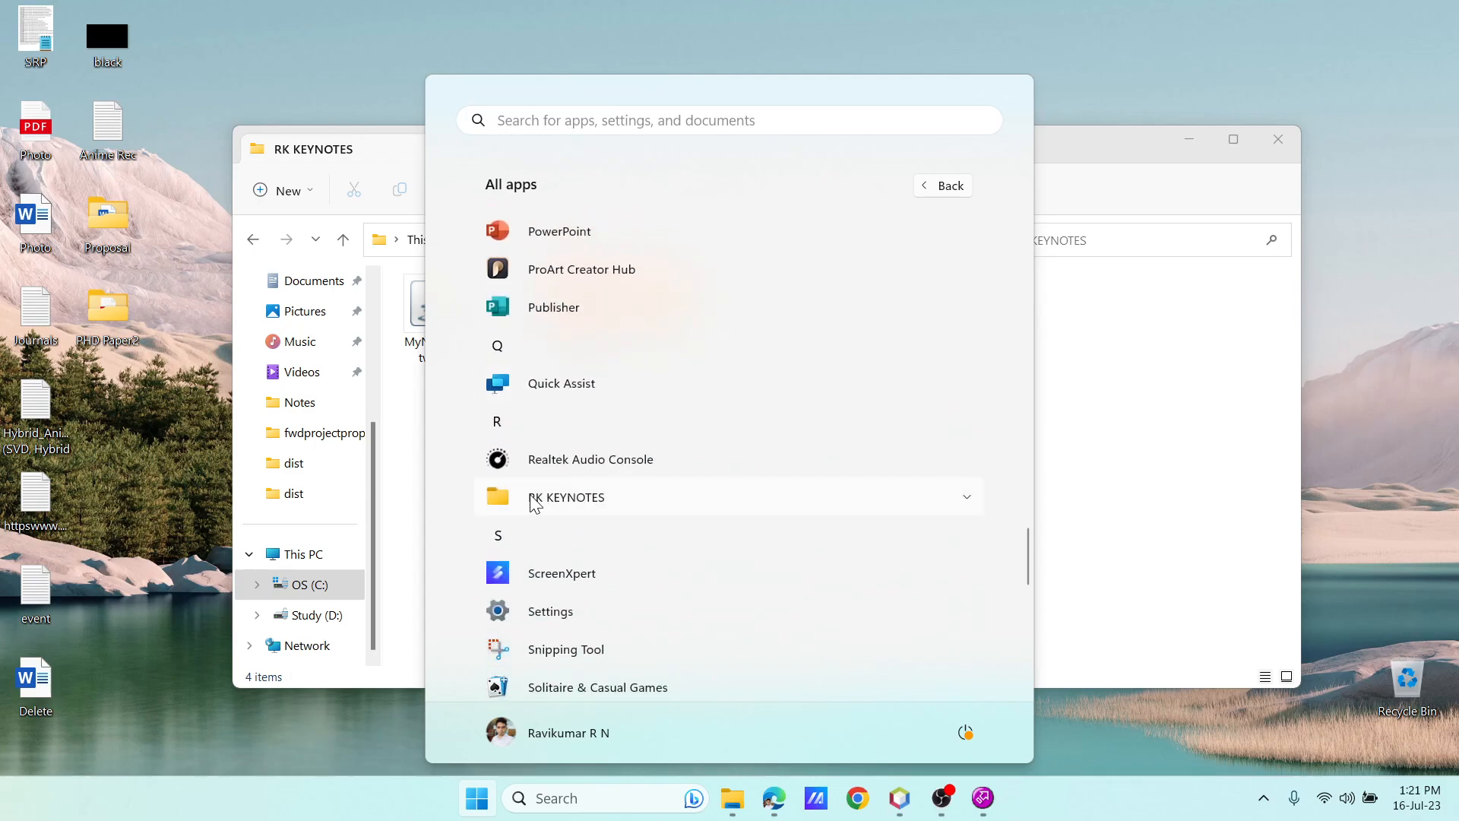
pyautogui.scroll(-6, 583, 536)
pyautogui.scroll(7, 586, 550)
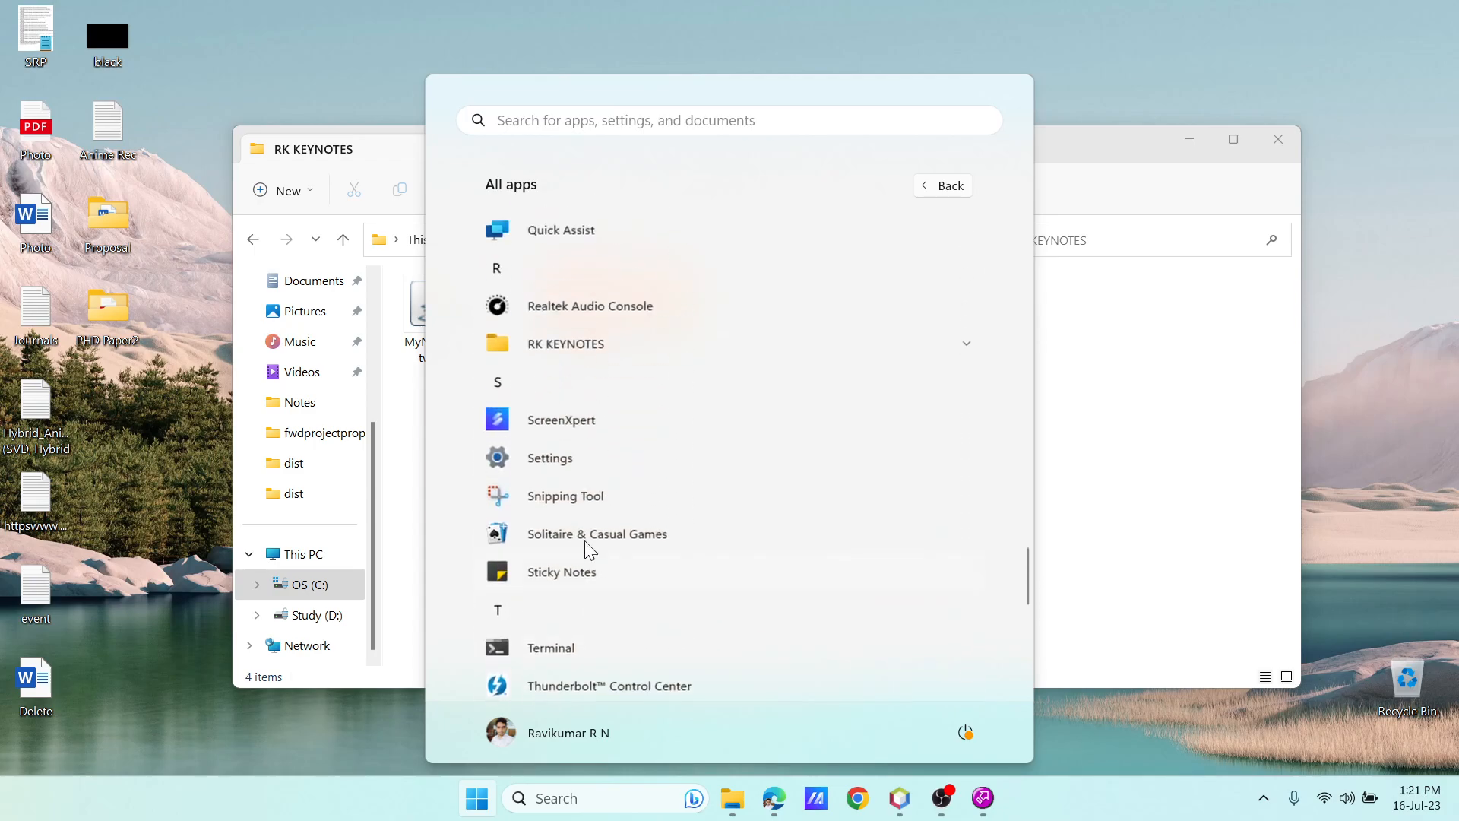
pyautogui.click(1111, 426)
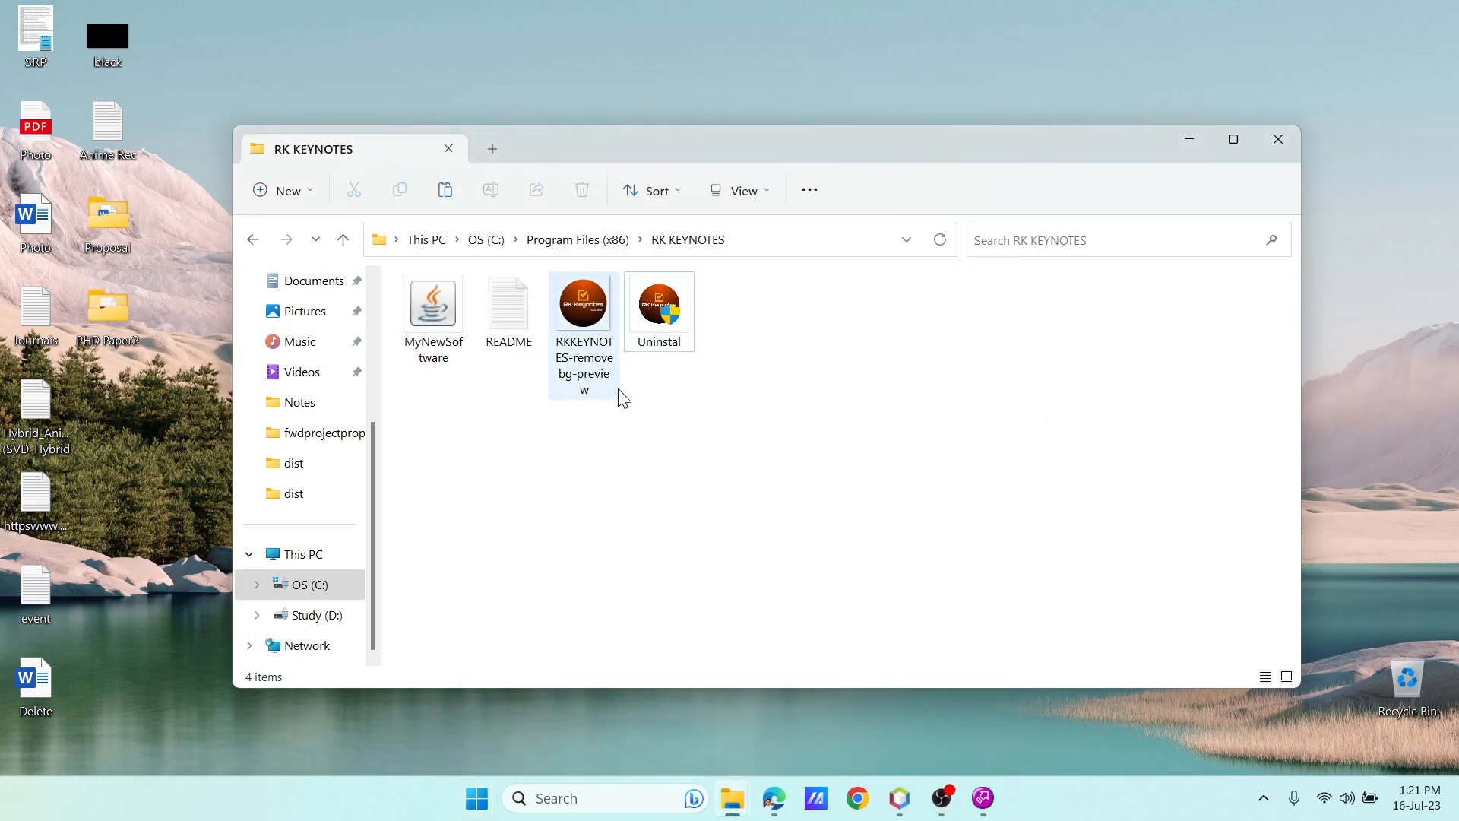
# Uninstall RK KEYNOTES from the hard drive with the Uninstal application in its program folder.
pyautogui.click(680, 336)
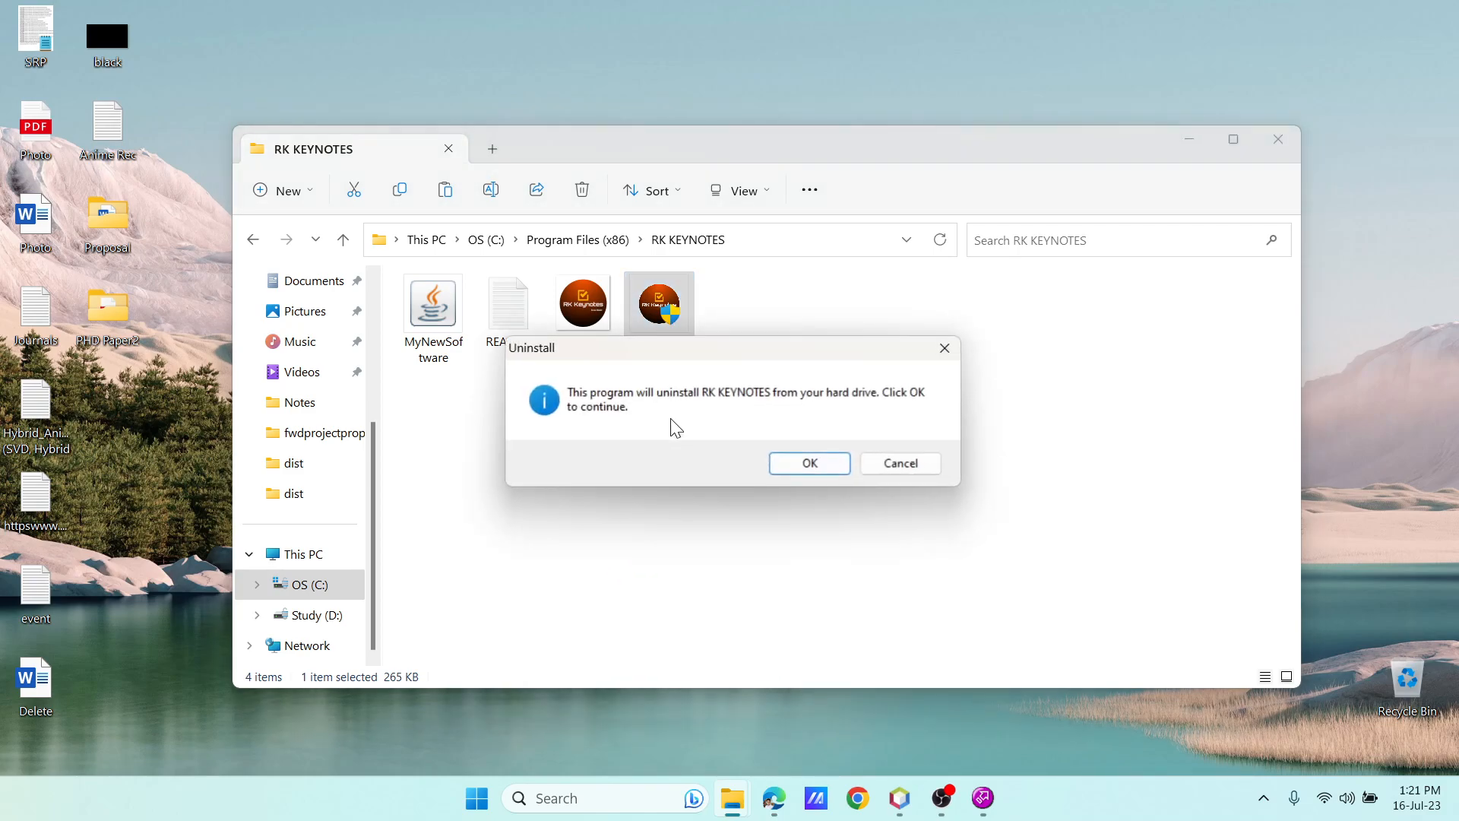
pyautogui.click(791, 459)
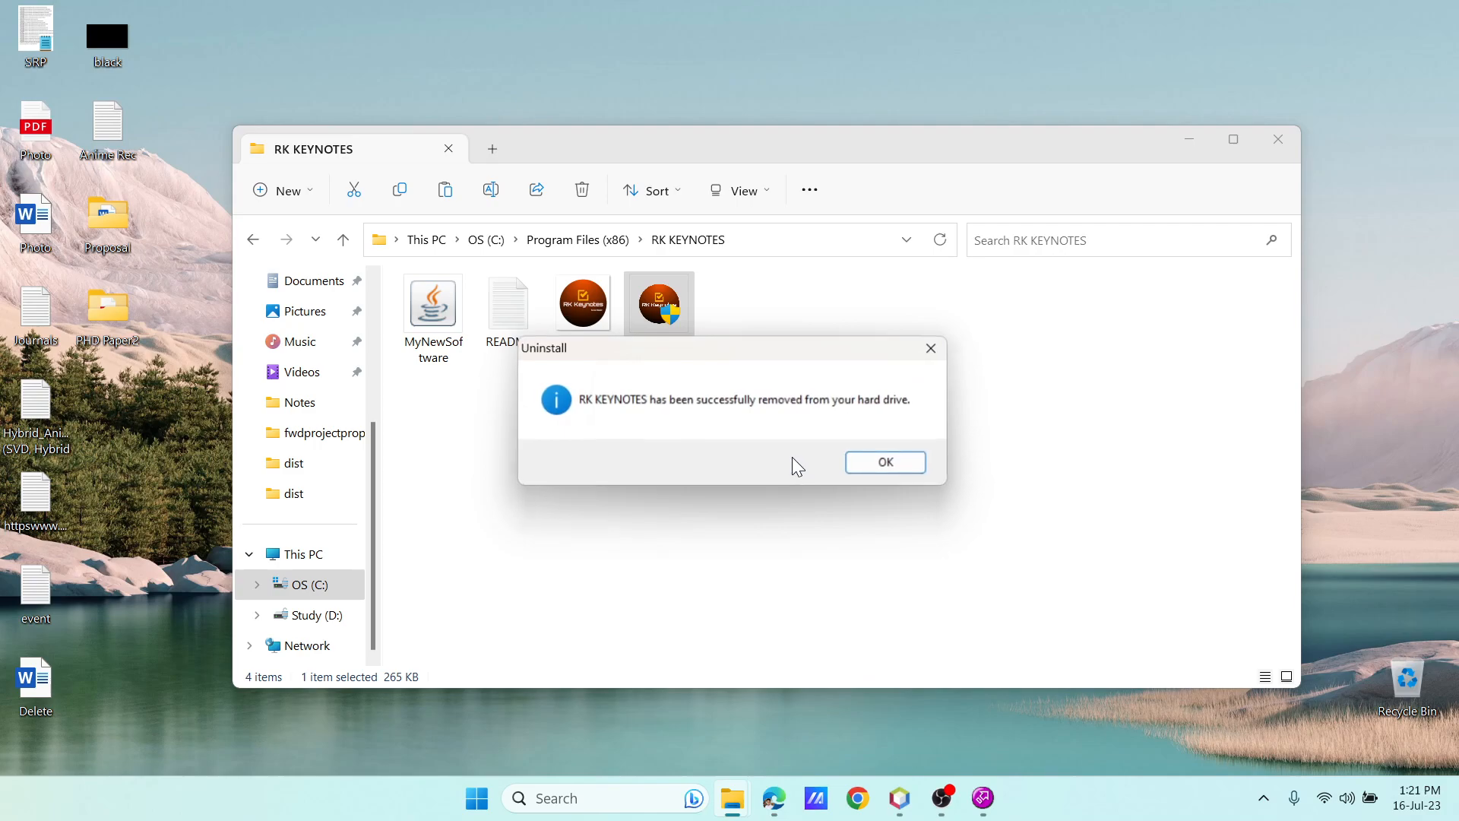
pyautogui.click(869, 462)
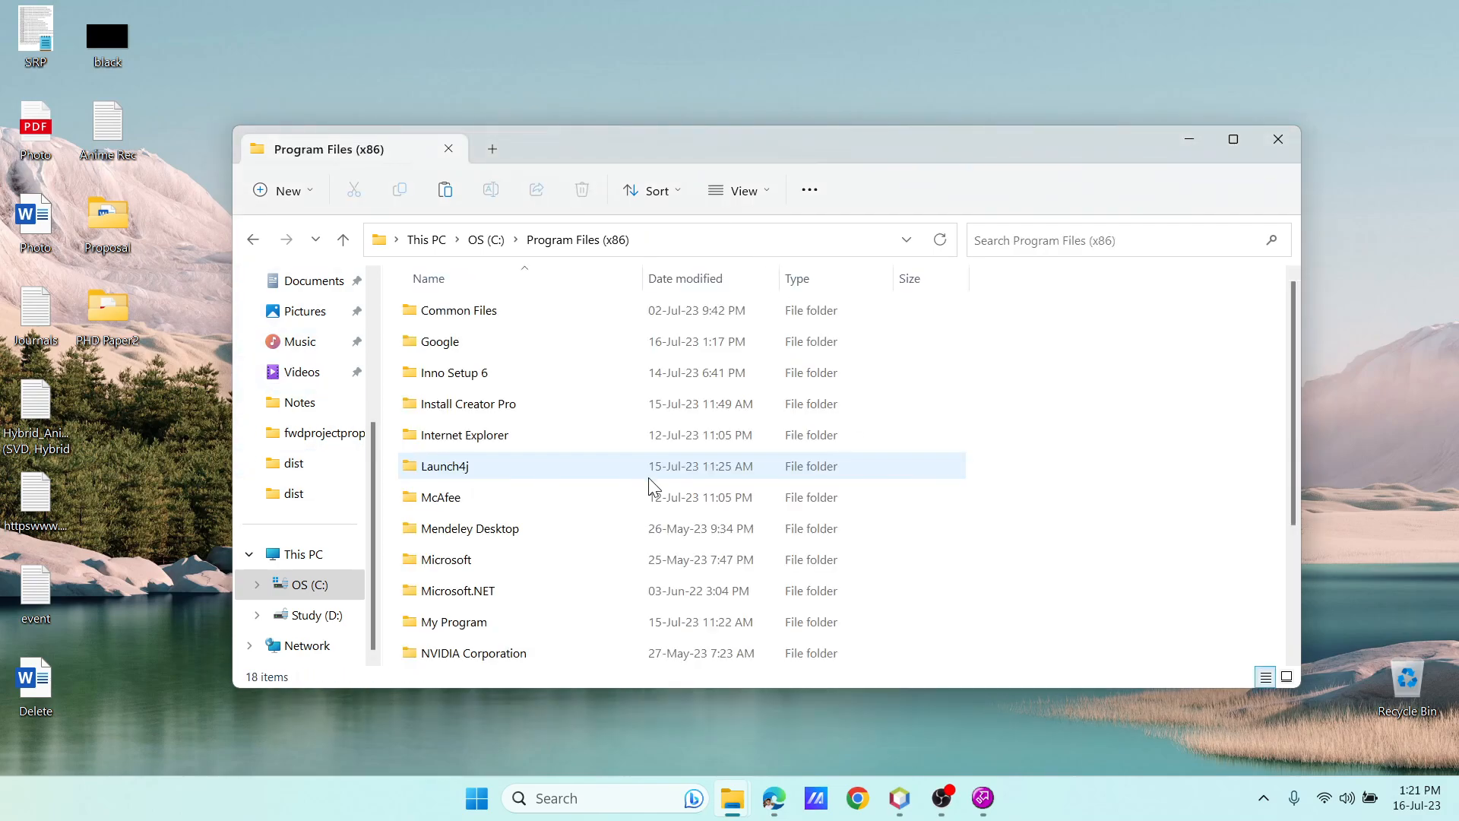
pyautogui.click(526, 562)
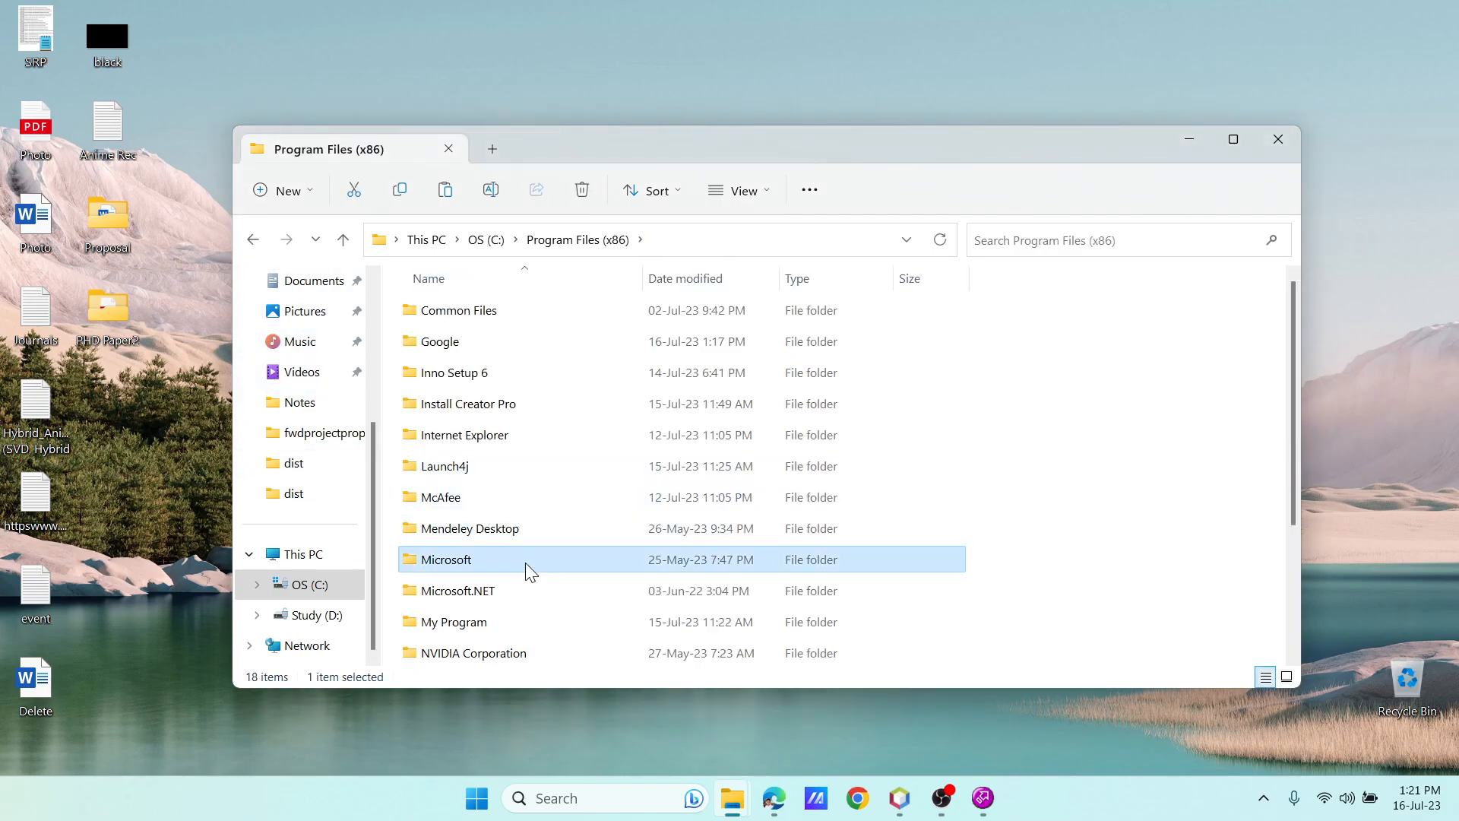
pyautogui.moveTo(827, 140); pyautogui.dragTo(787, 63)
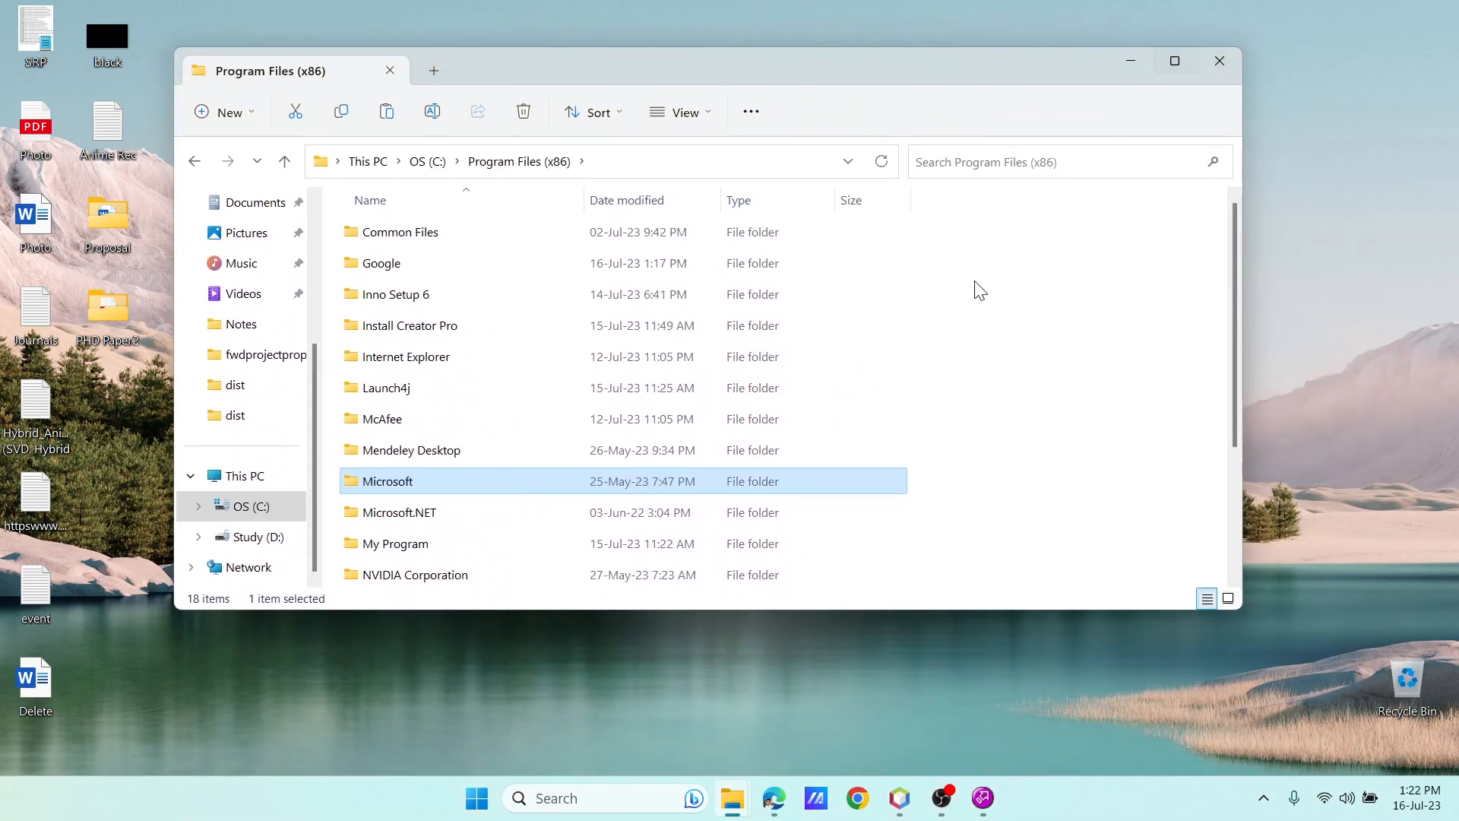
# Switch to Apache NetBeans IDE and review the MyNewSoftware clean and build output with the JAR location.
pyautogui.click(898, 811)
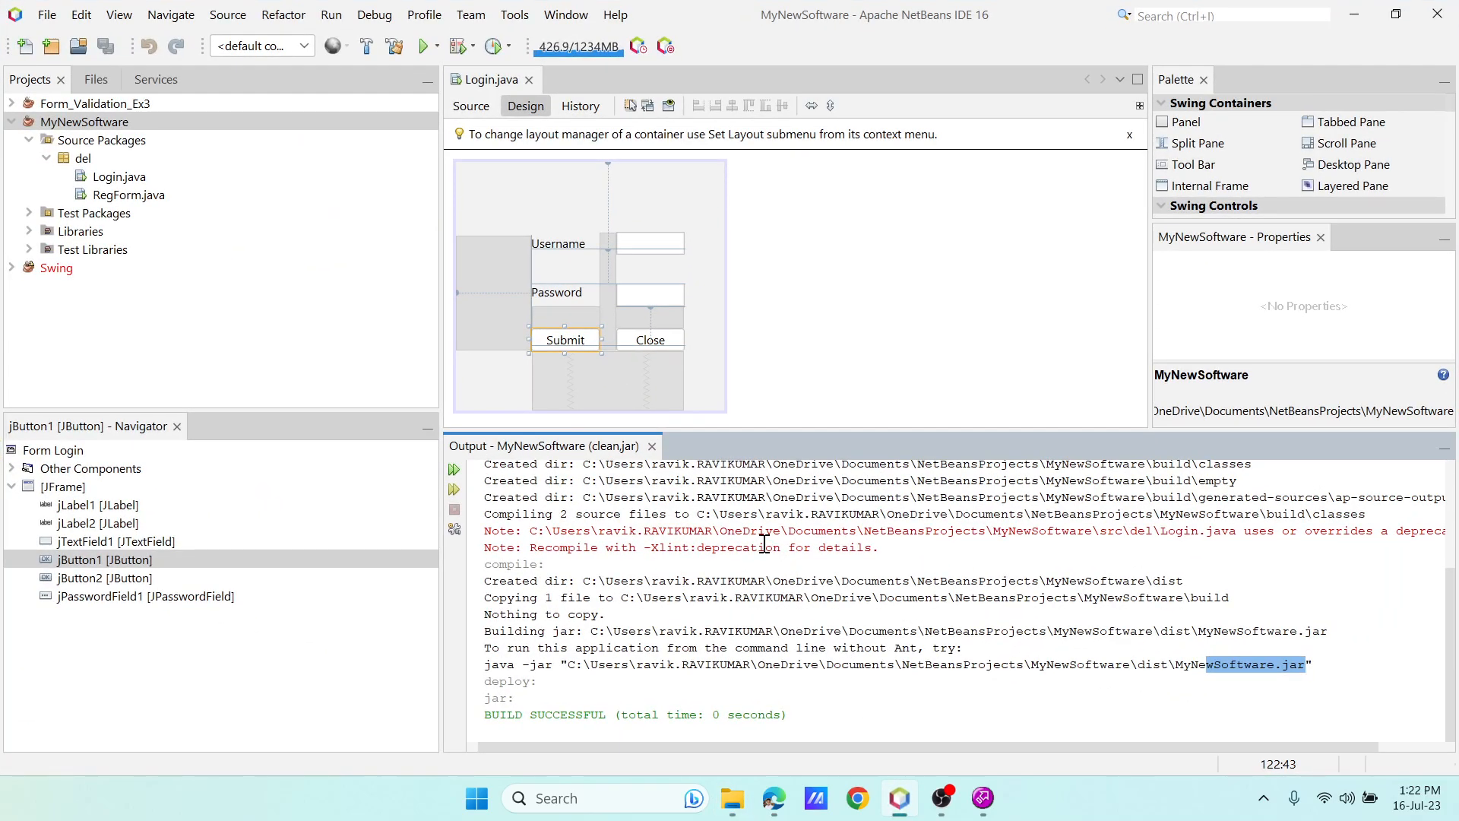
pyautogui.click(816, 626)
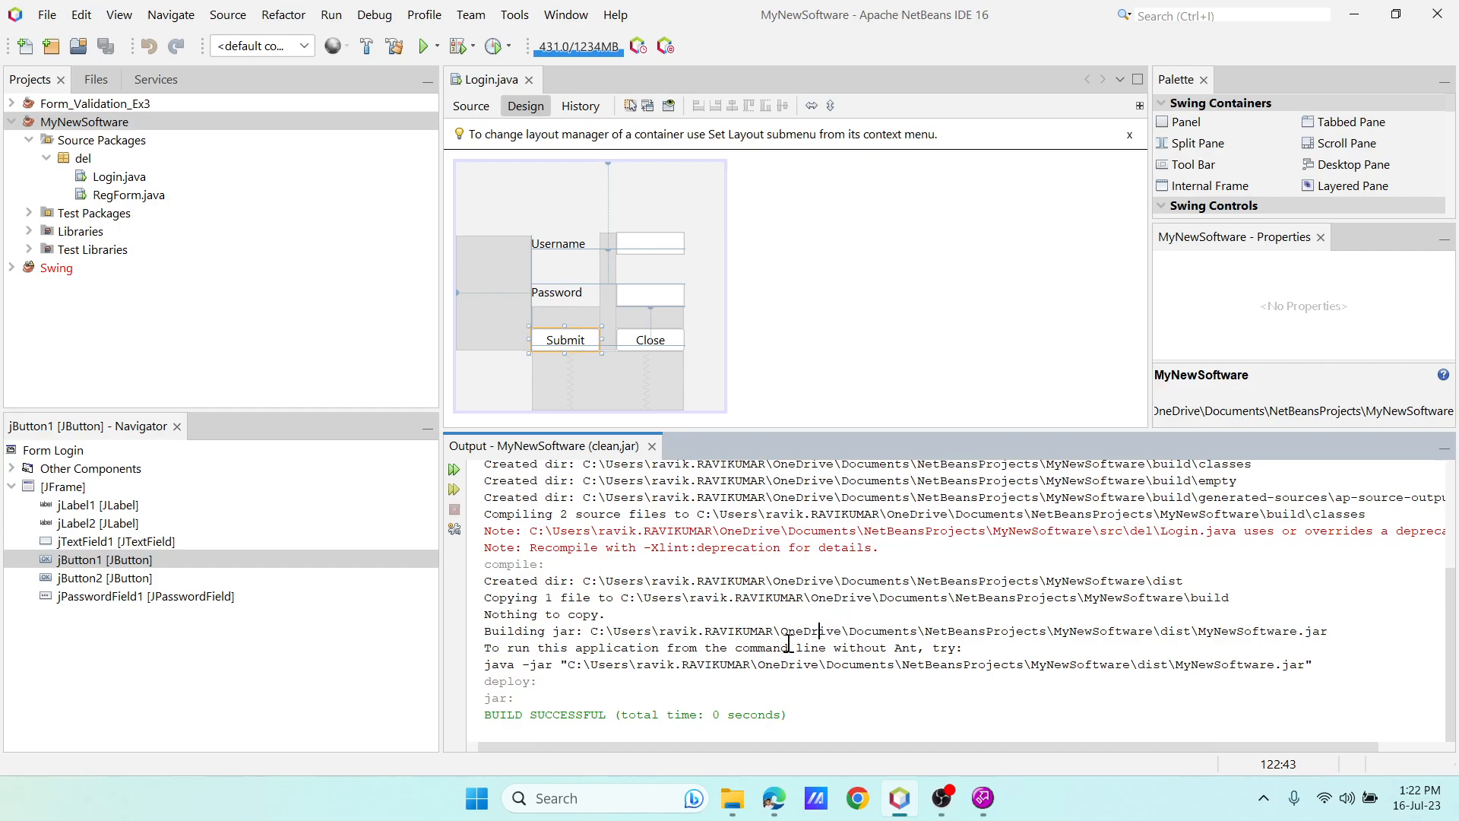
pyautogui.click(1264, 798)
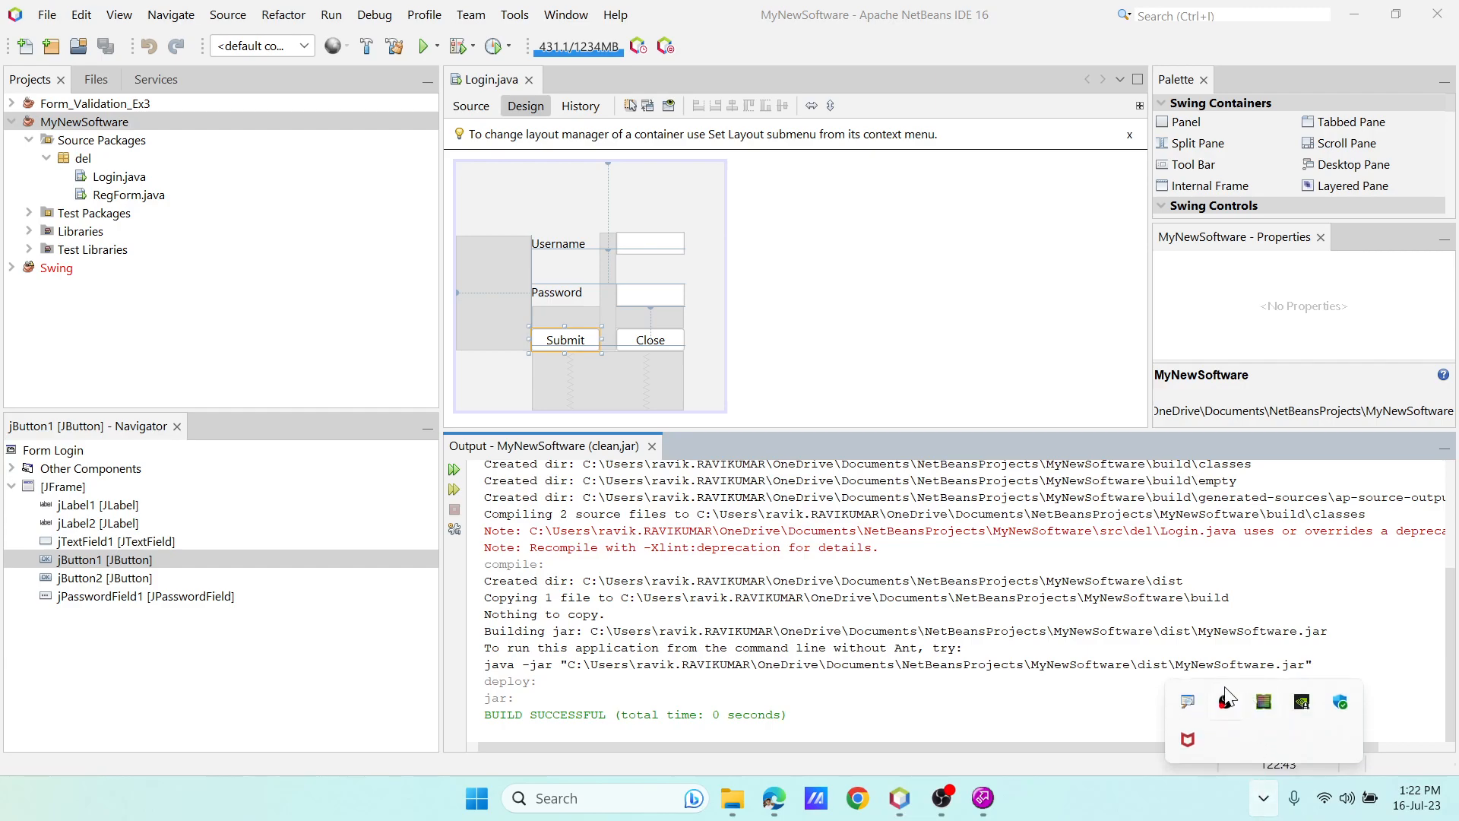